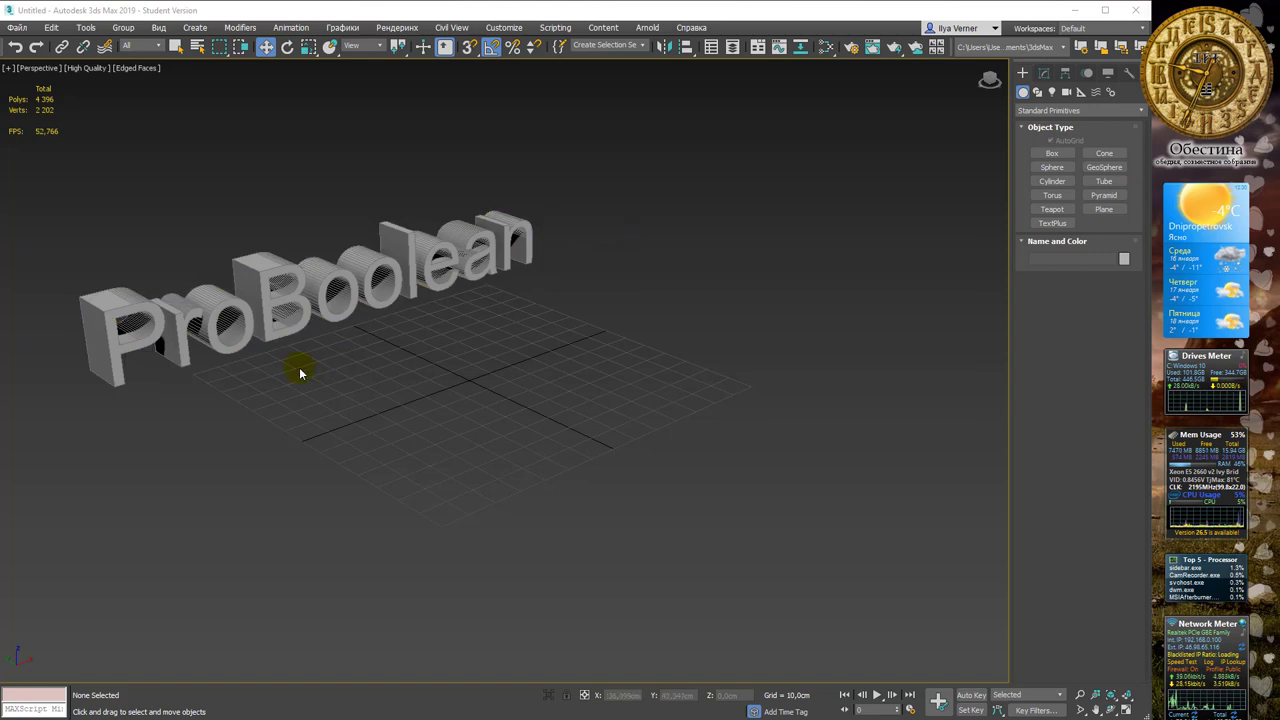
Pan the Perspective view to make room beside the ProBoolean text
middle_drag(600, 240, 584, 246)
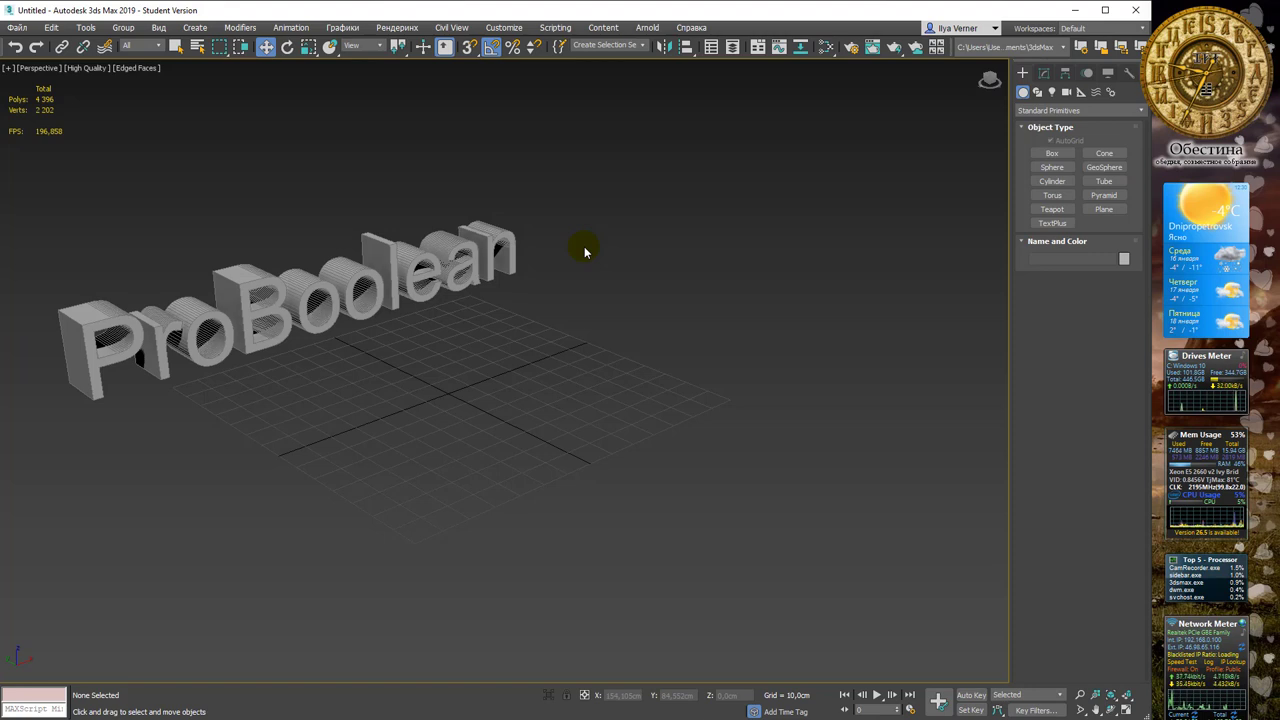
middle_drag(602, 273, 597, 282)
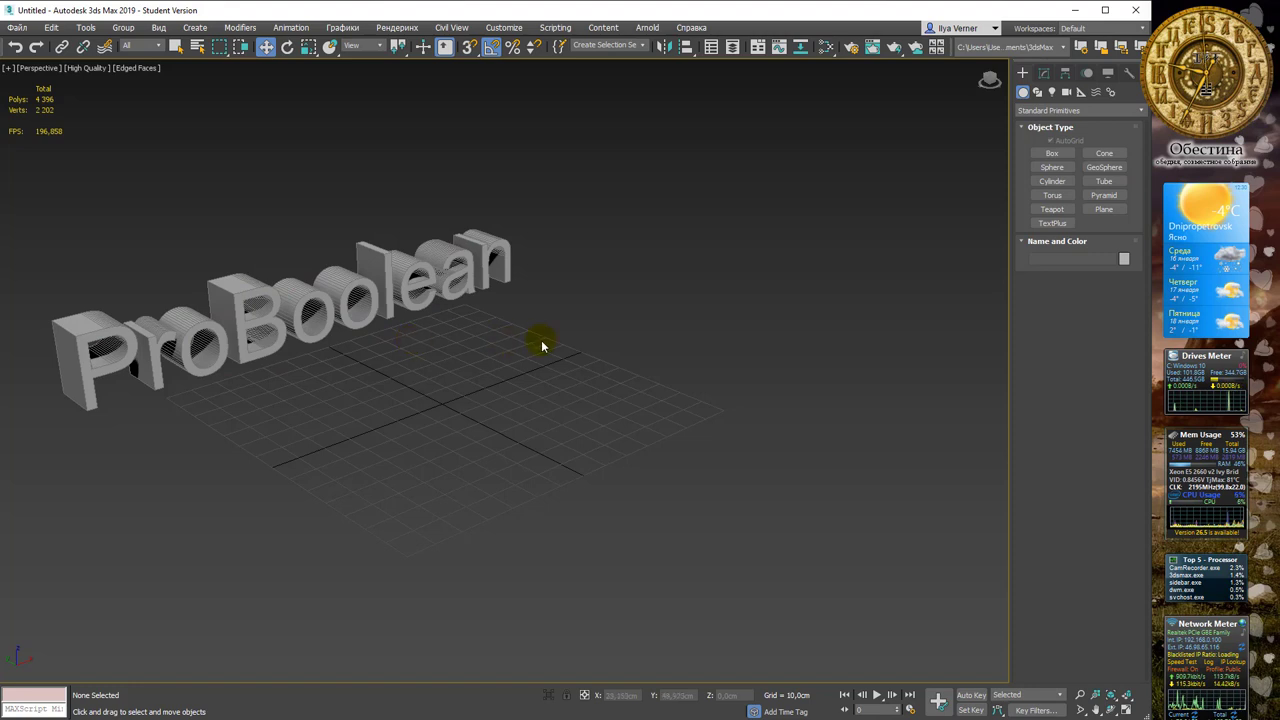
mouse_move(541, 346)
alt+middle_down()
mouse_move(577, 323)
mouse_move(576, 335)
alt+middle_up()
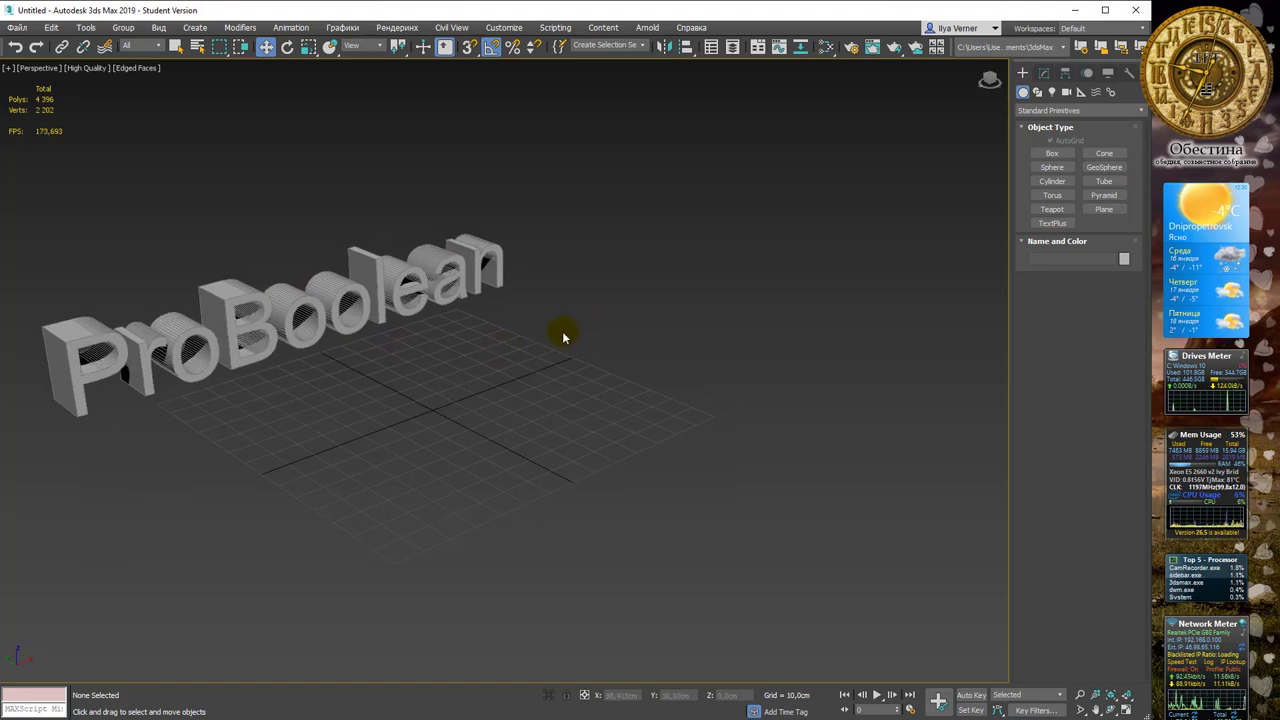
Draw a box beside the text and set its Length, Width and Height to 50 cm
click(1048, 152)
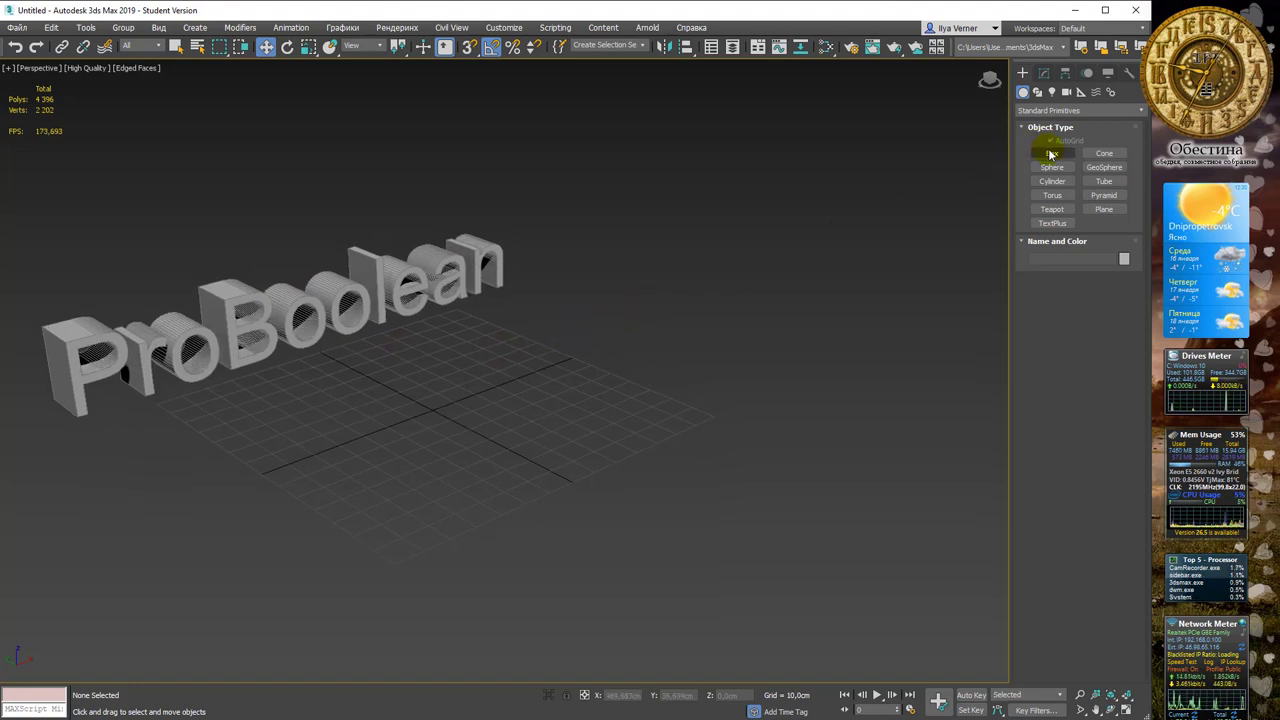
mouse_move(439, 481)
mouse_down()
mouse_move(611, 517)
mouse_move(666, 486)
mouse_up()
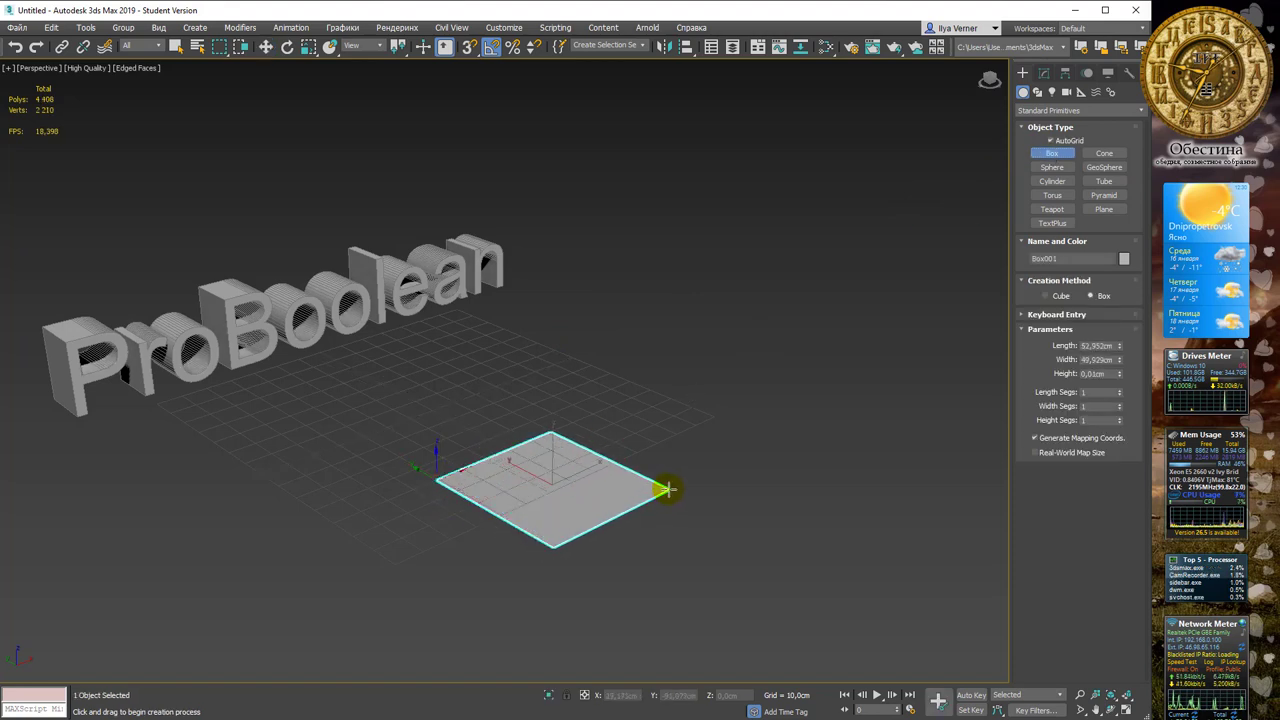
click(1044, 73)
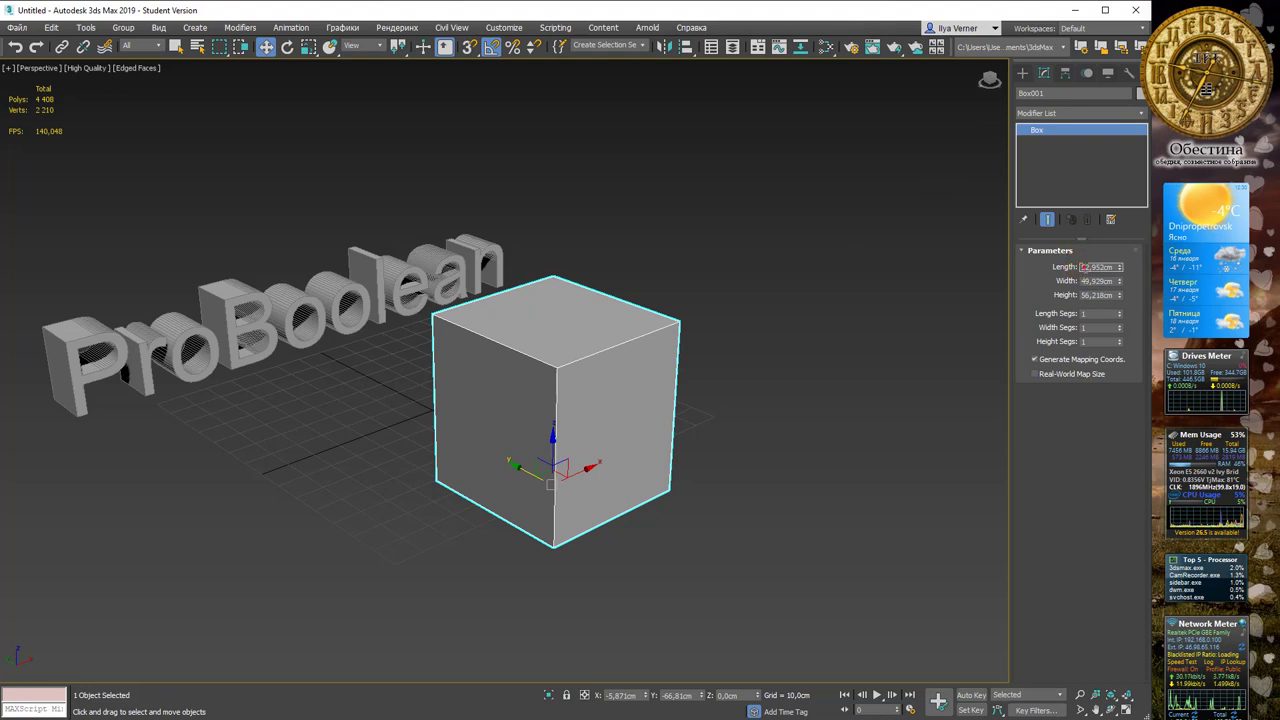
text(50)
key(Tab)
text(50)
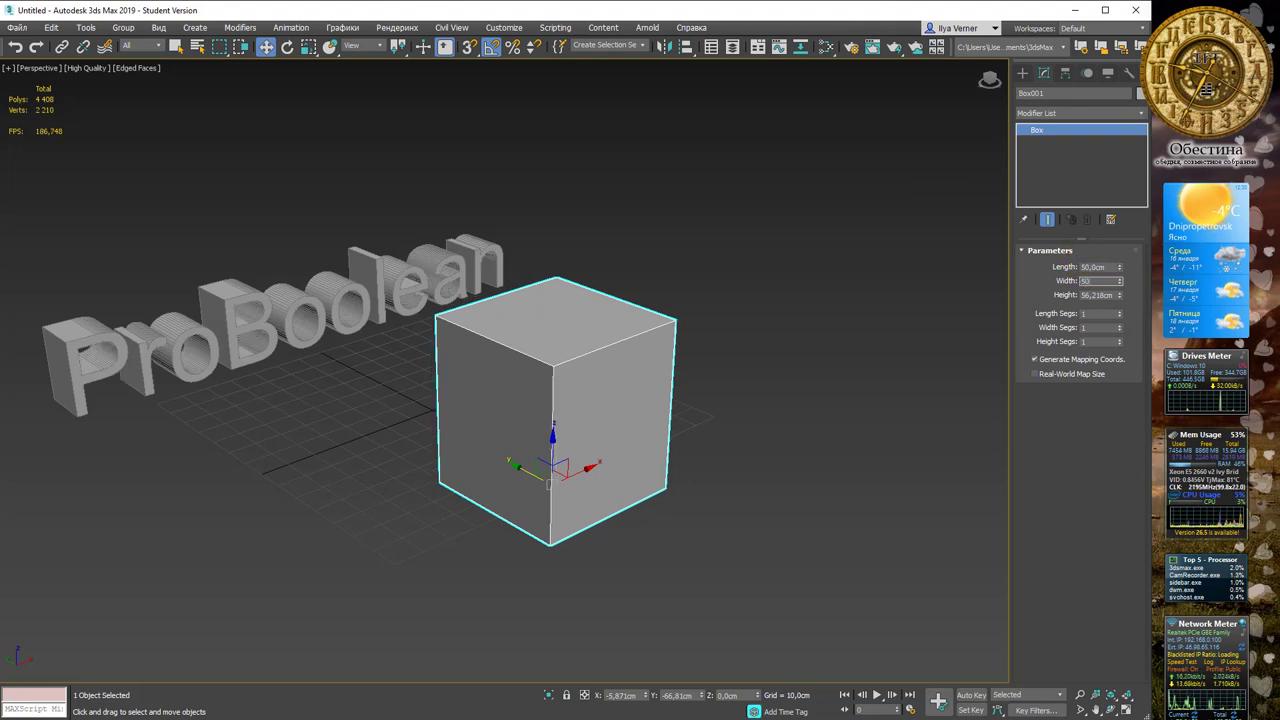
key(Tab)
text(50)
key(Return)
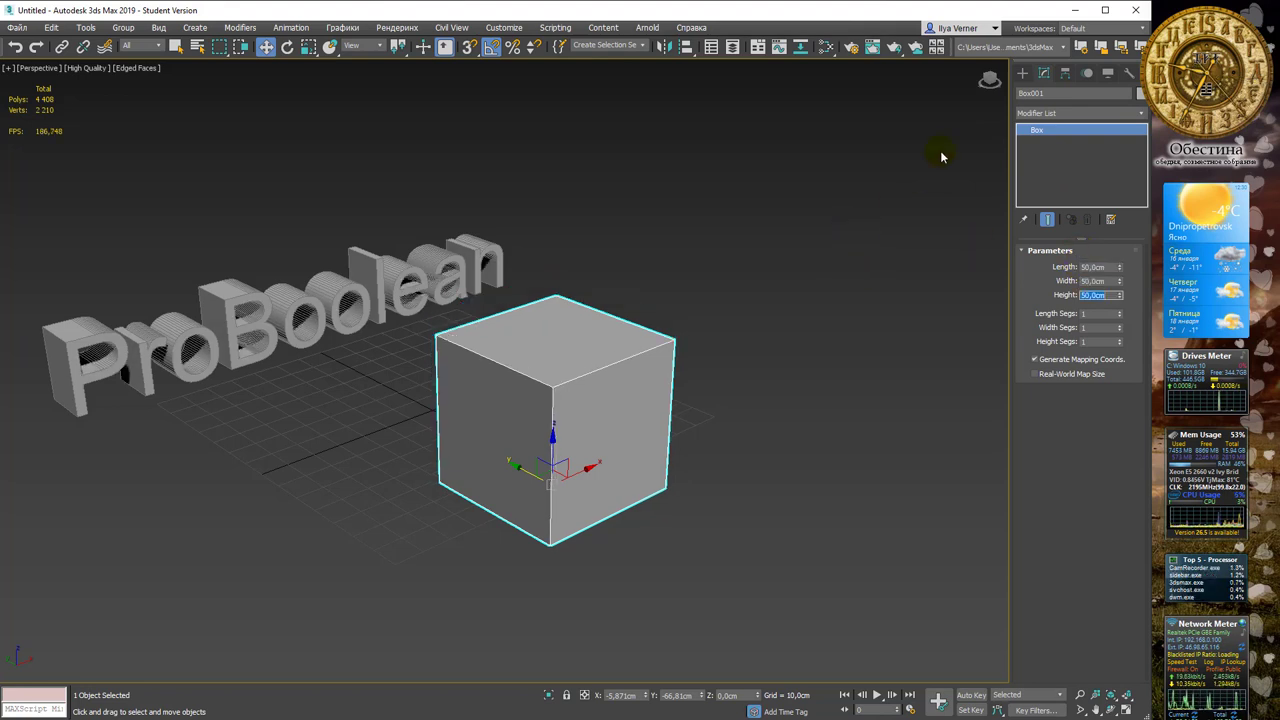
click(1022, 73)
Reframe the view and clone a Copy of the cube toward the front
middle_drag(723, 306, 699, 303)
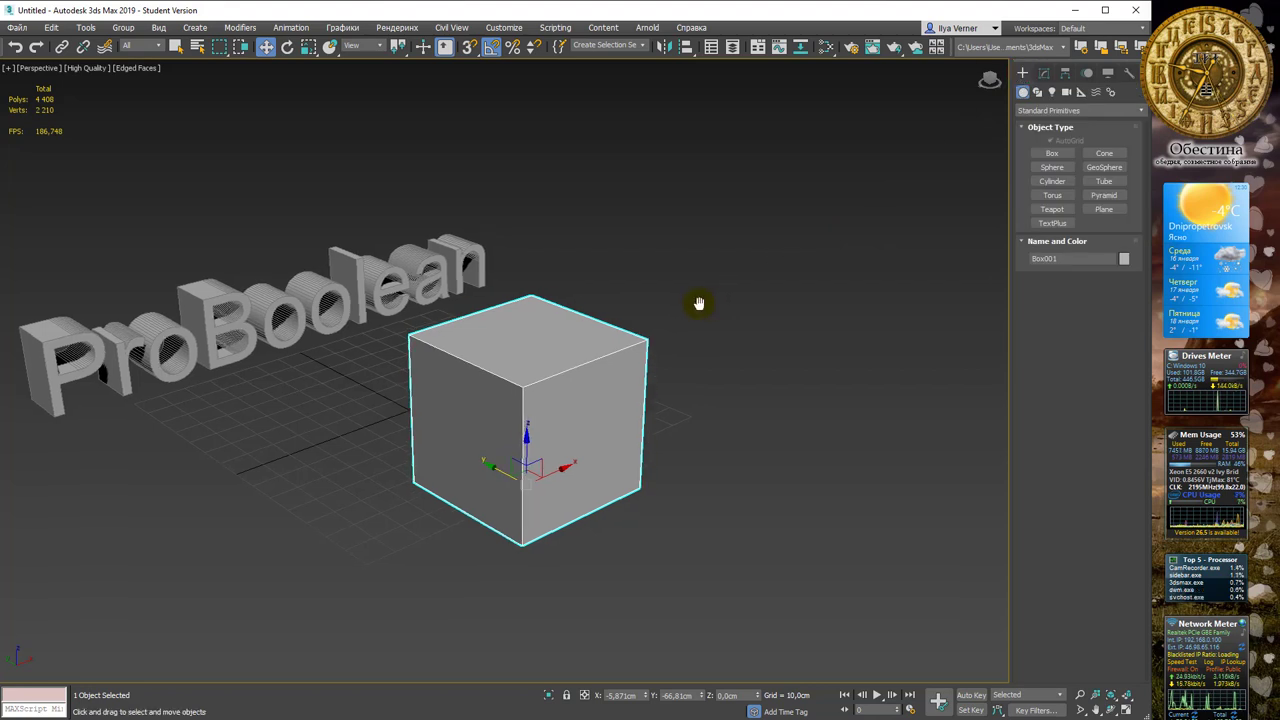
scroll(622, 395, down, 2)
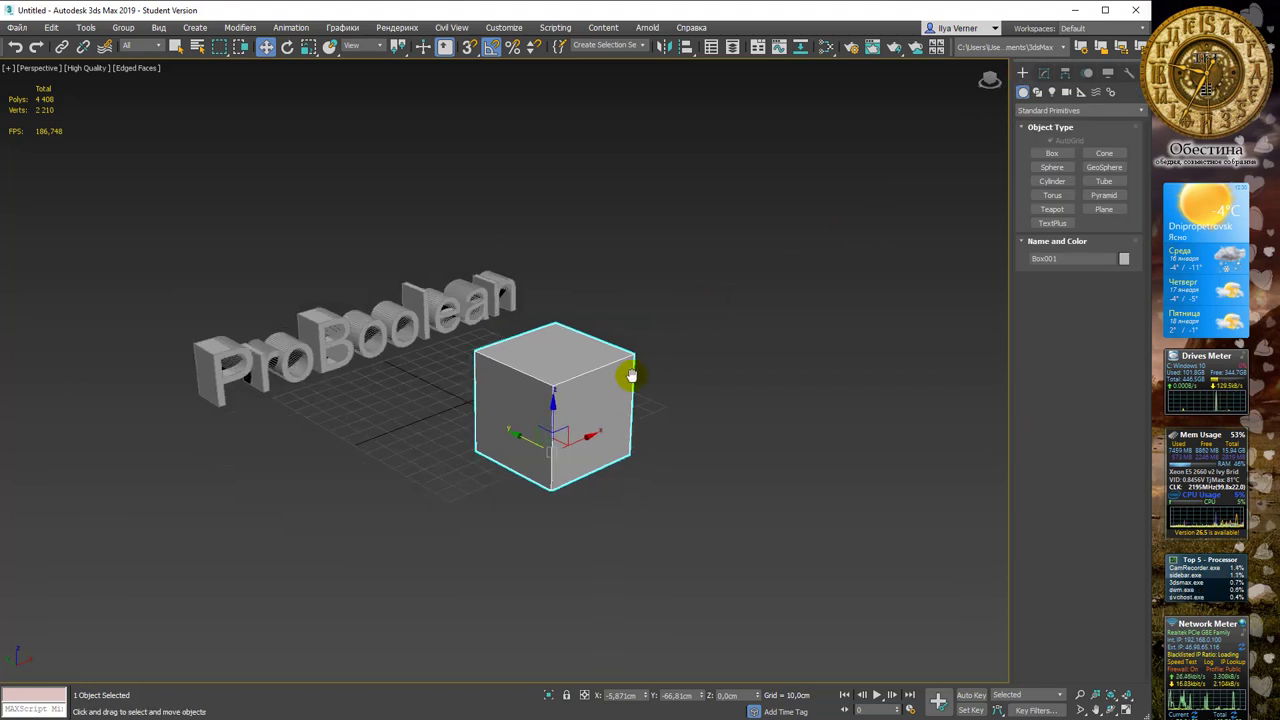
middle_drag(632, 376, 534, 434)
mouse_move(463, 443)
mouse_down()
mouse_move(542, 488)
mouse_move(422, 392)
mouse_up()
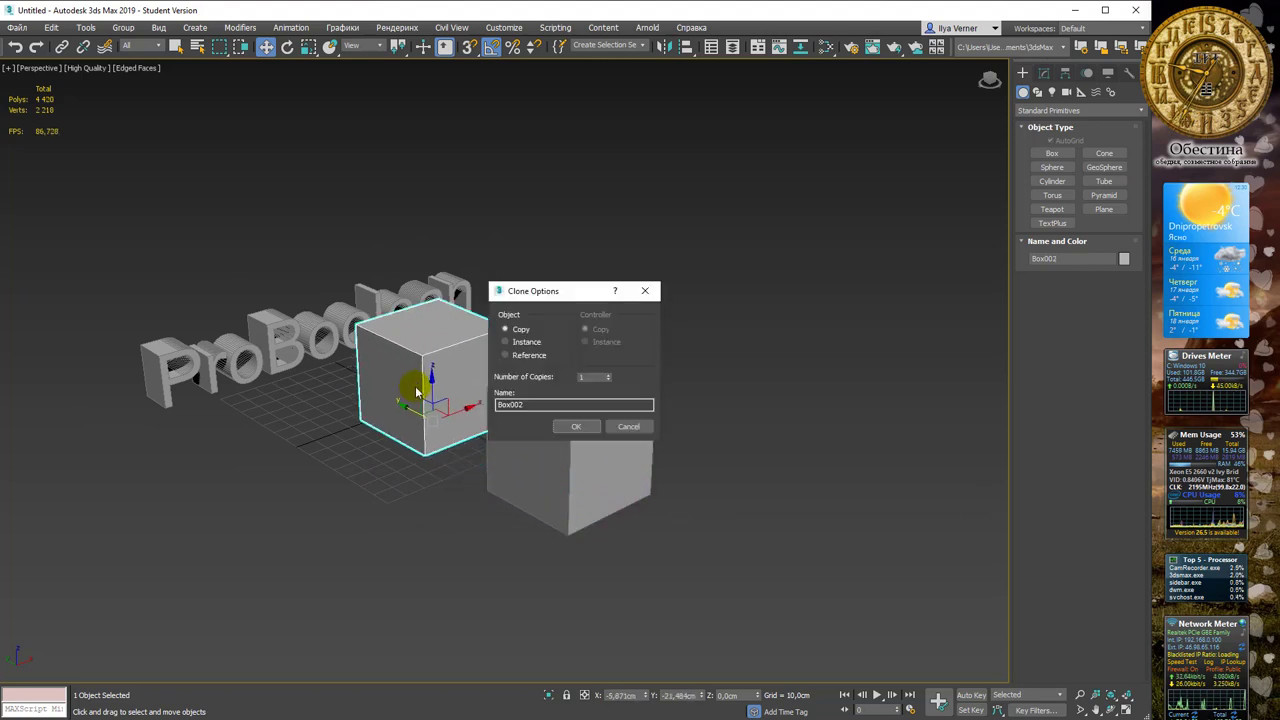
click(586, 429)
Clone a second Copy of the cube to the right, then reselect the front cube
click(591, 437)
shift+drag(600, 472, 765, 385)
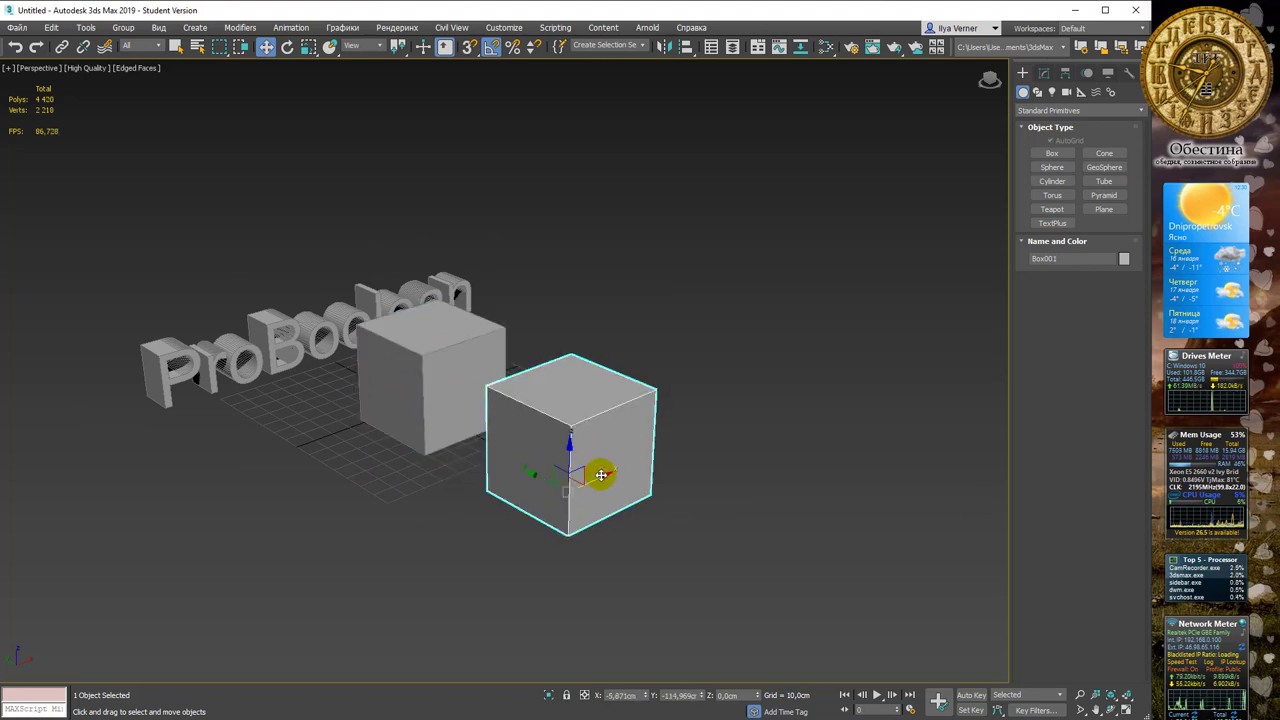
click(581, 423)
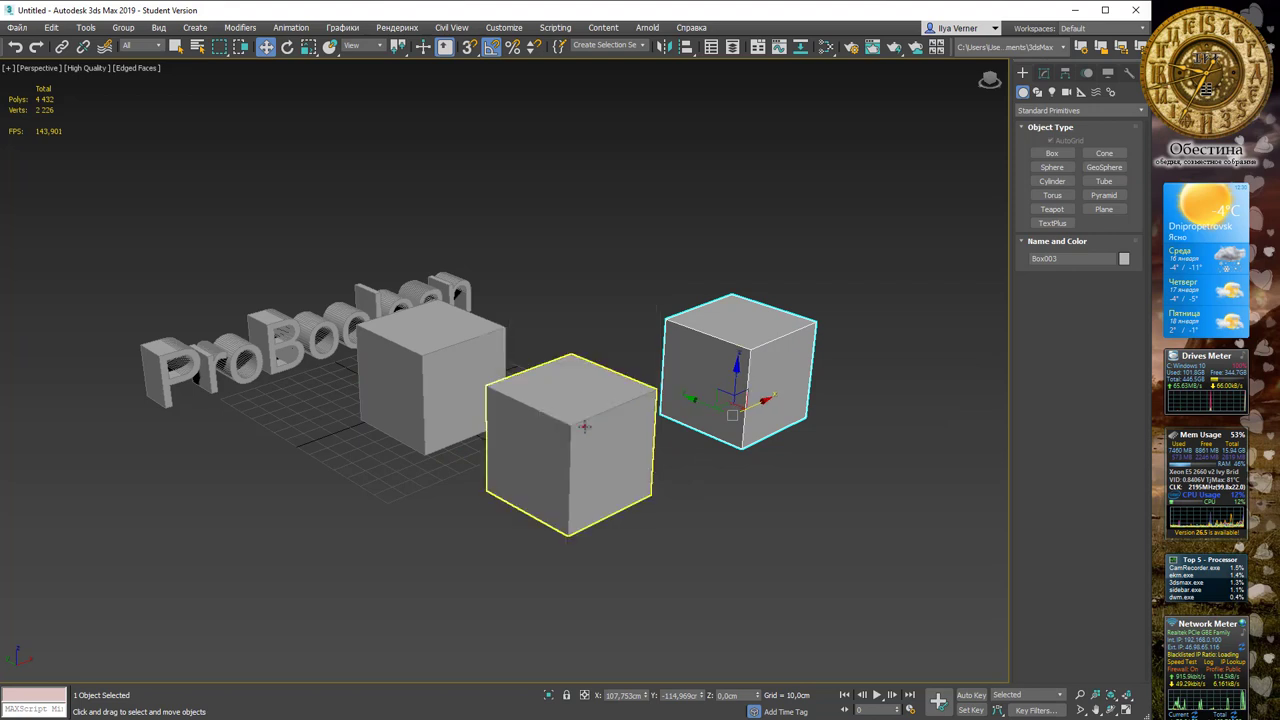
middle_drag(609, 286, 541, 423)
click(541, 423)
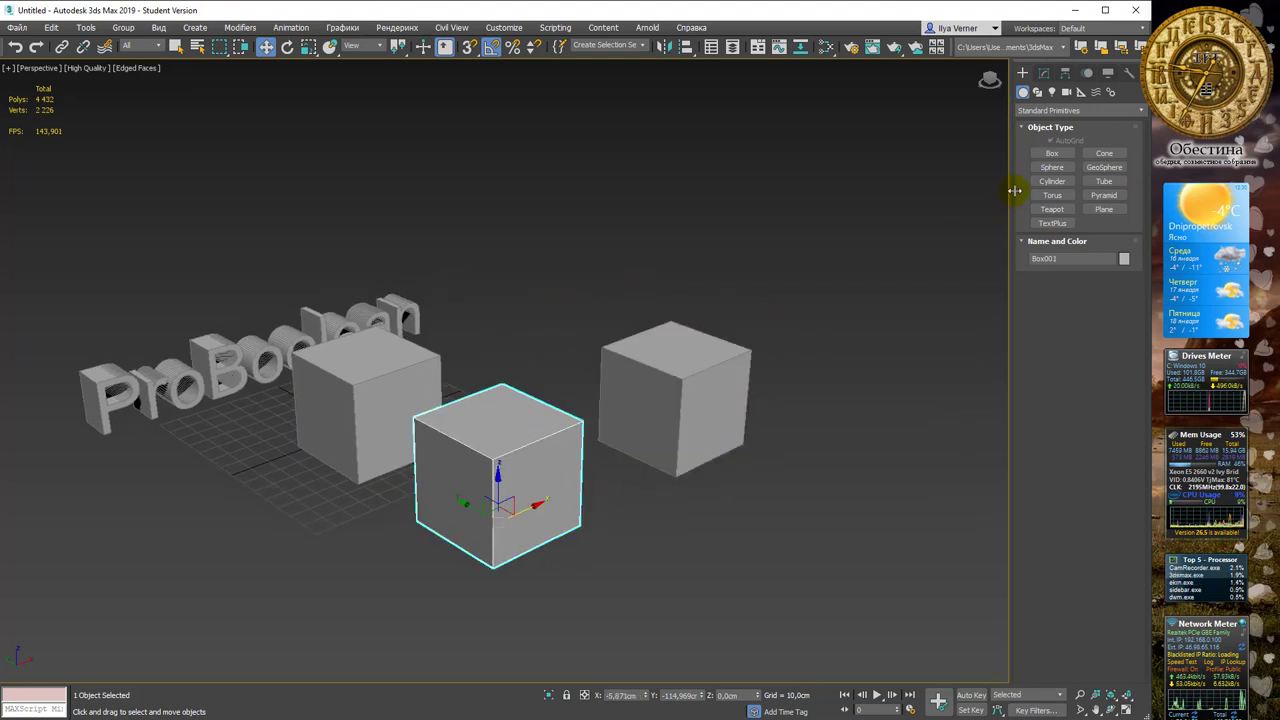
click(1043, 73)
middle_drag(792, 249, 733, 231)
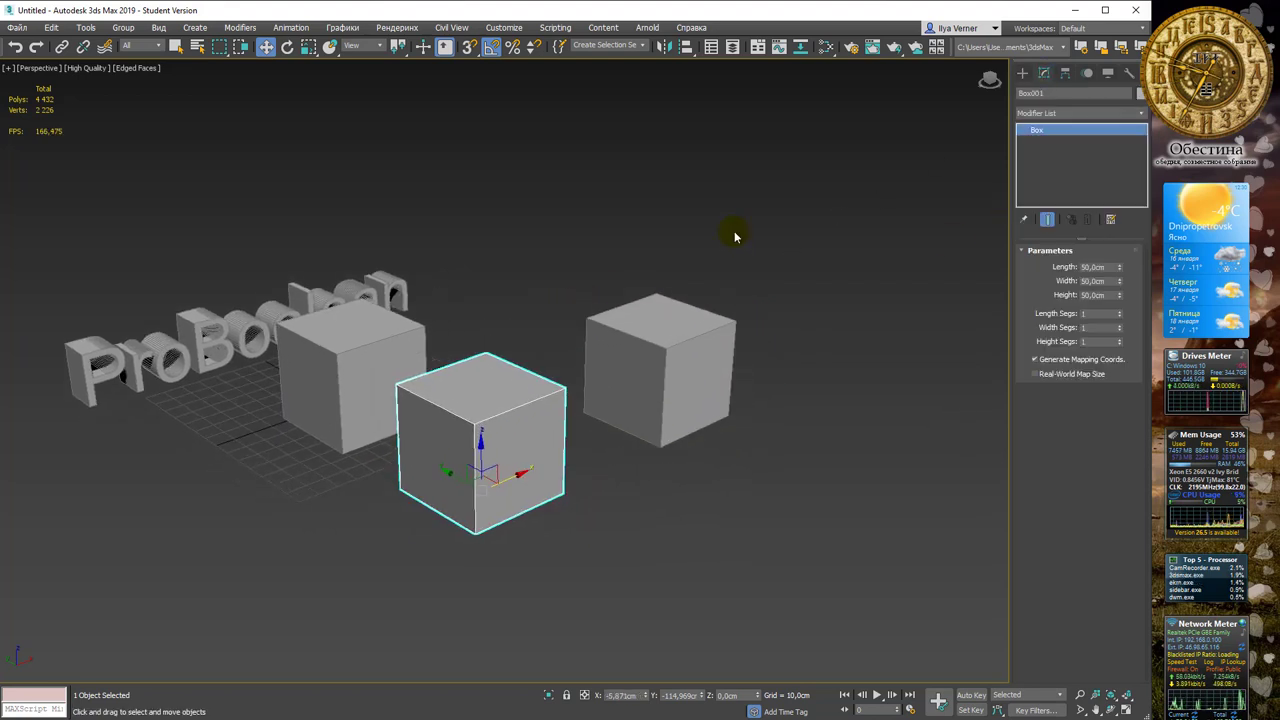
Make front cube Box001 a ProBoolean compound object and widen the command panel
click(1030, 83)
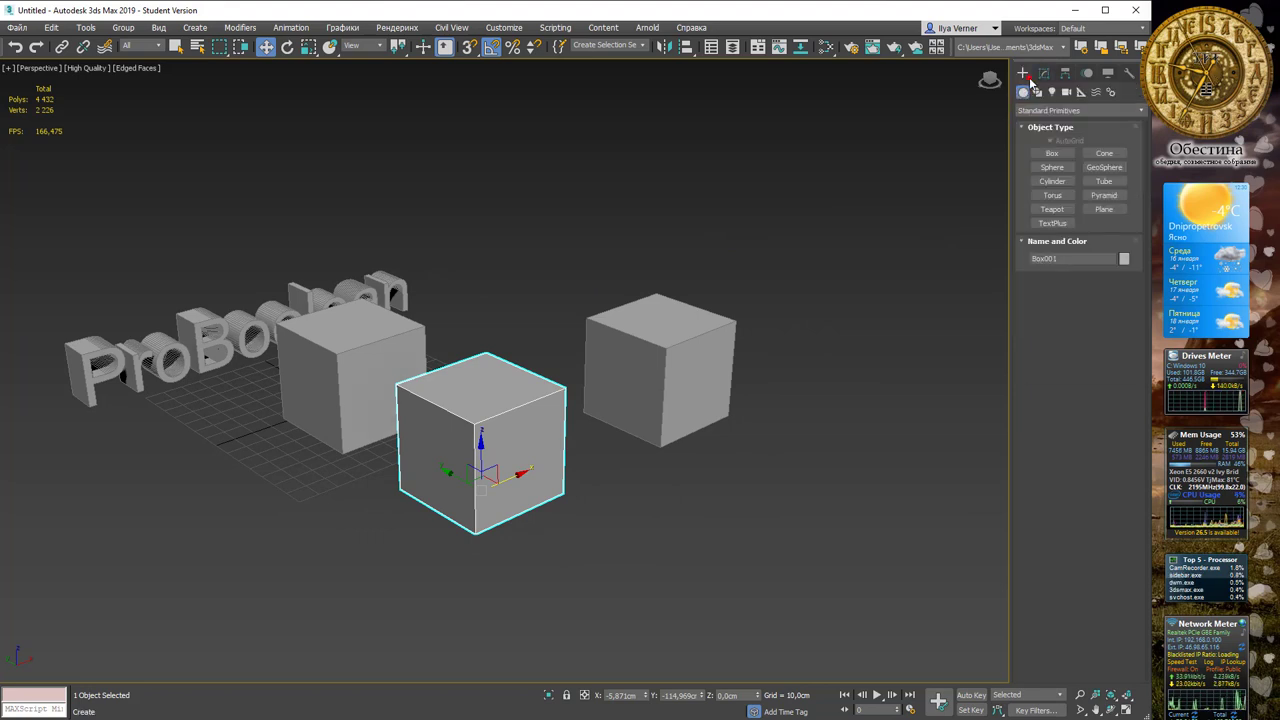
click(1030, 112)
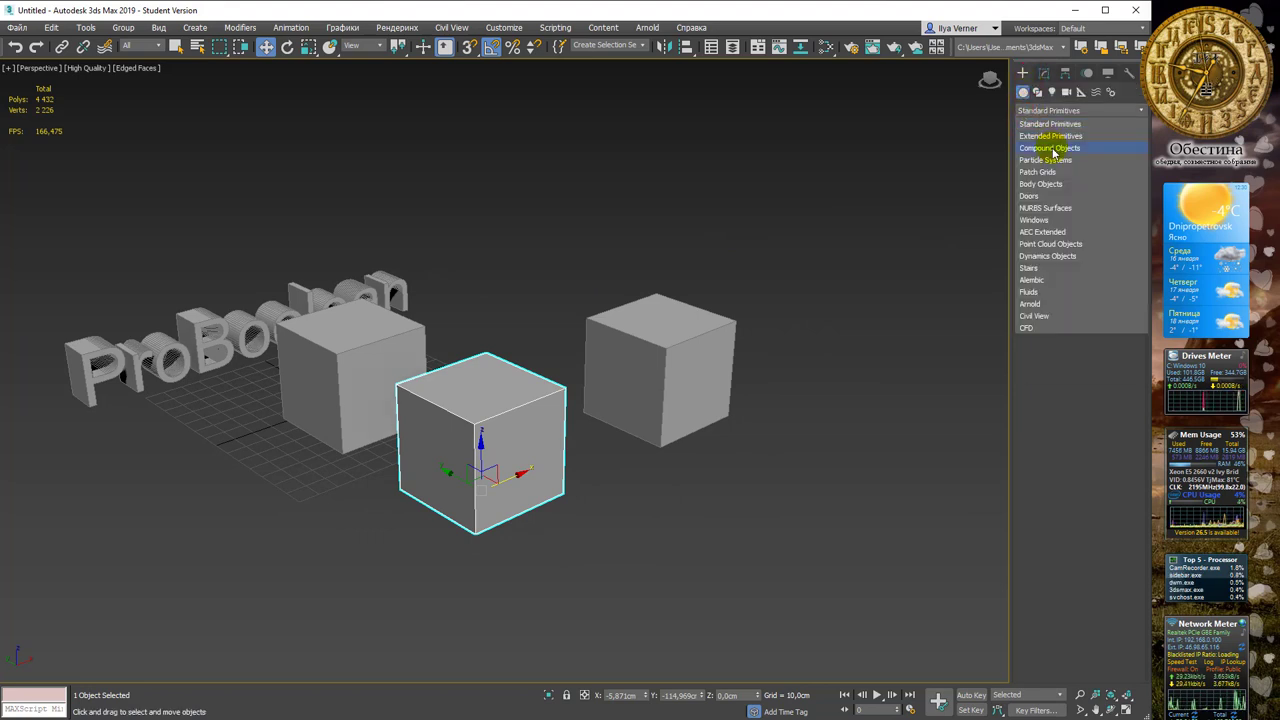
click(1051, 150)
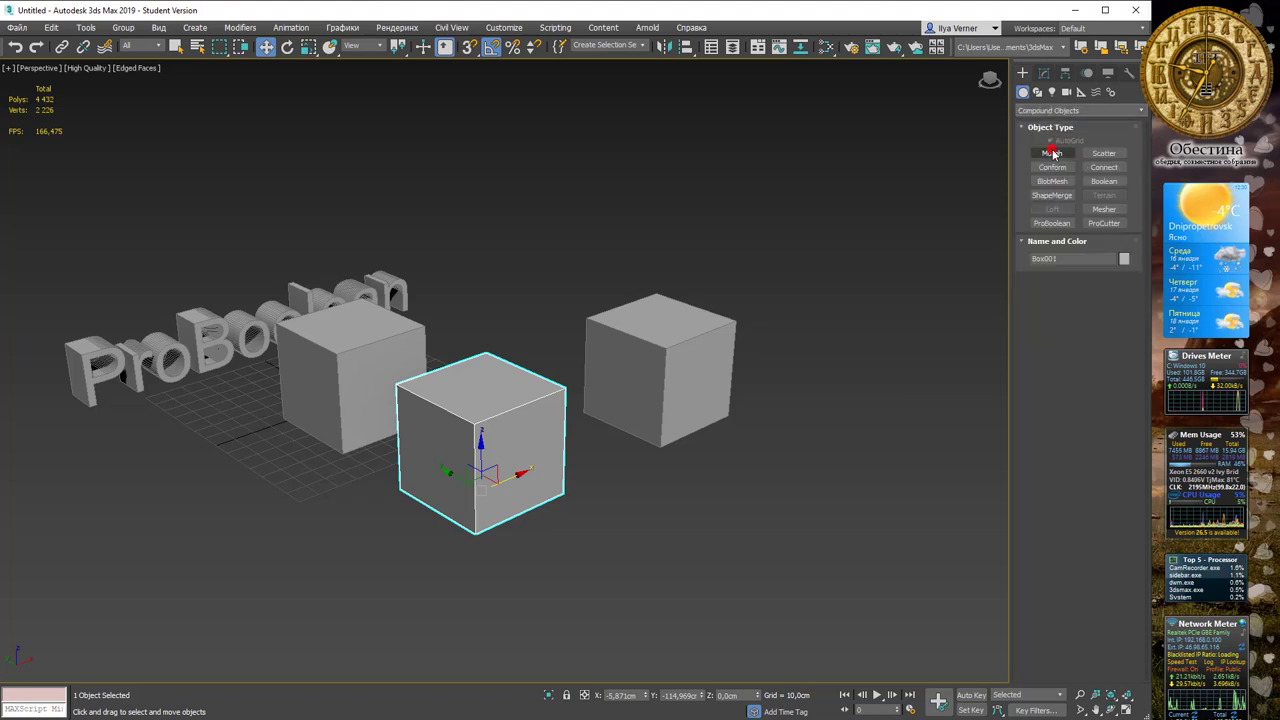
click(1052, 223)
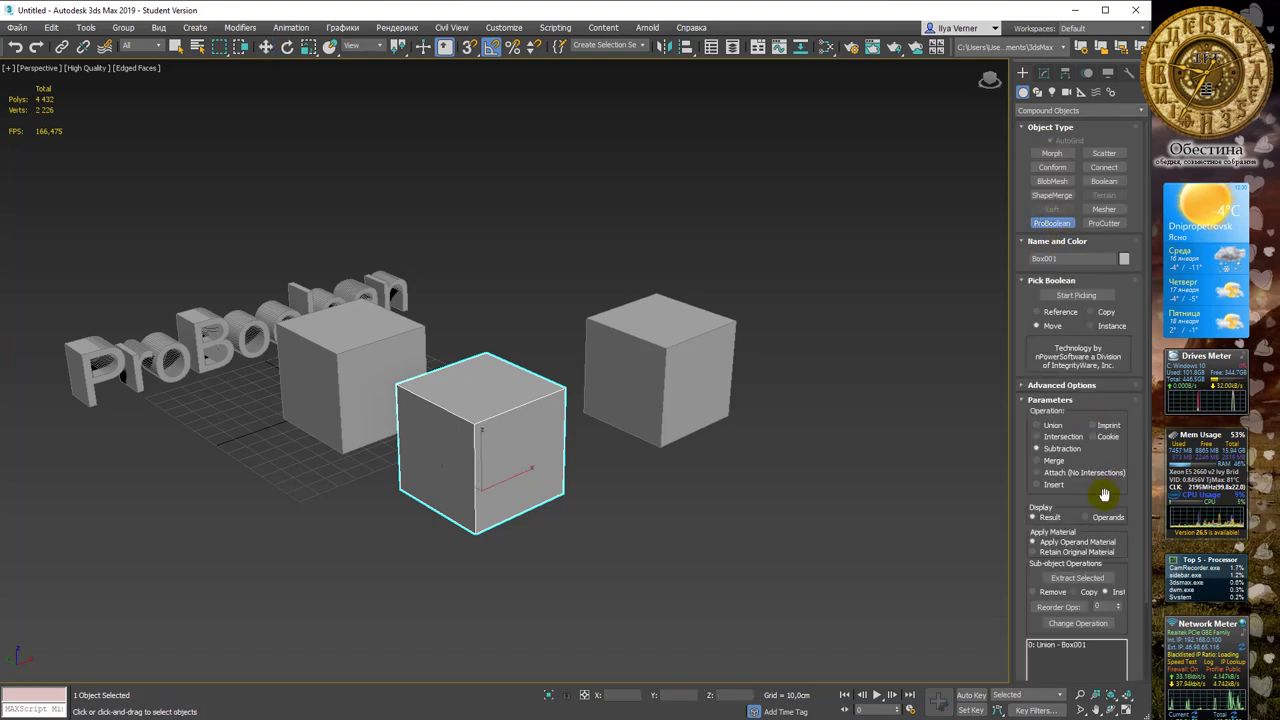
drag(1009, 330, 895, 335)
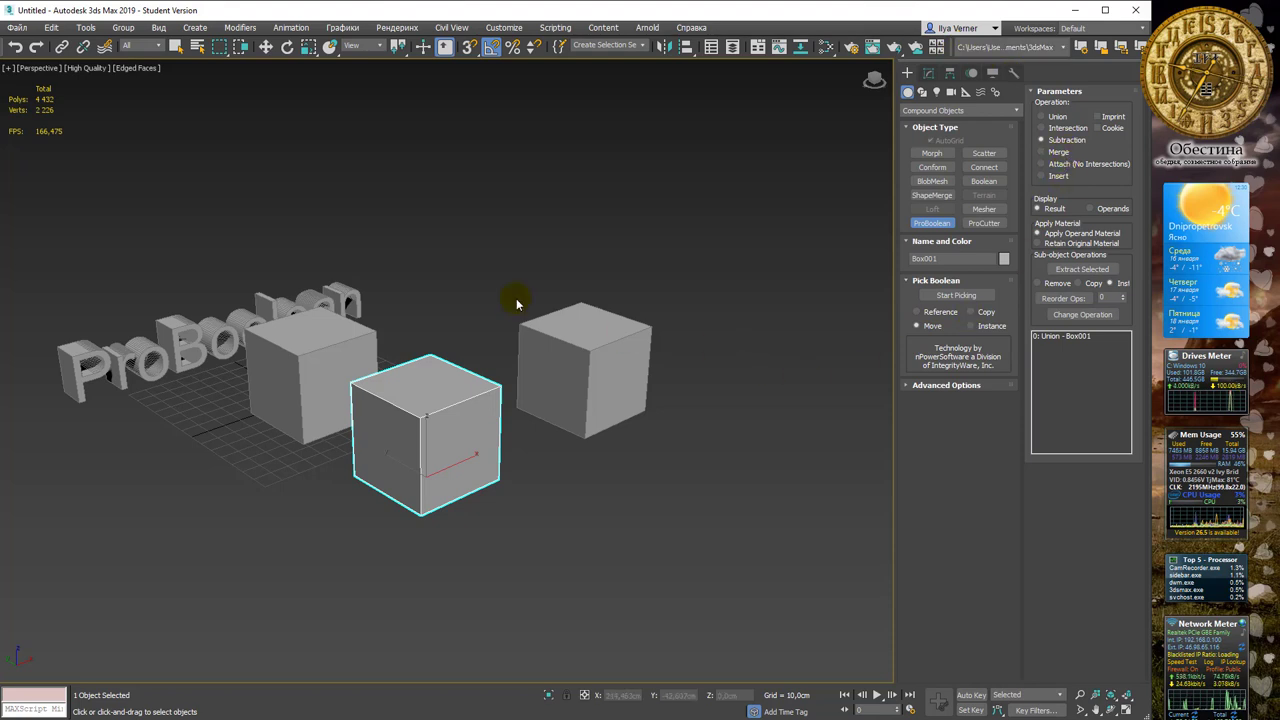
mouse_move(516, 299)
middle_down()
mouse_move(533, 310)
mouse_move(564, 263)
middle_up()
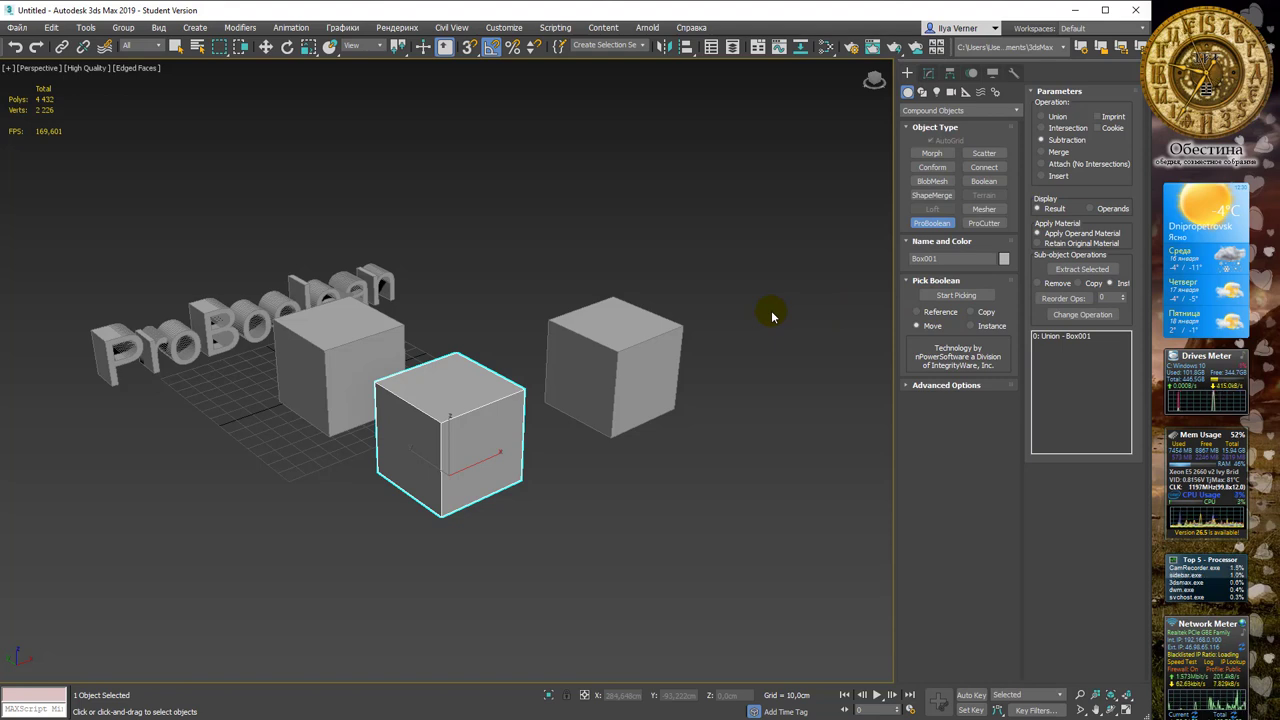
click(952, 296)
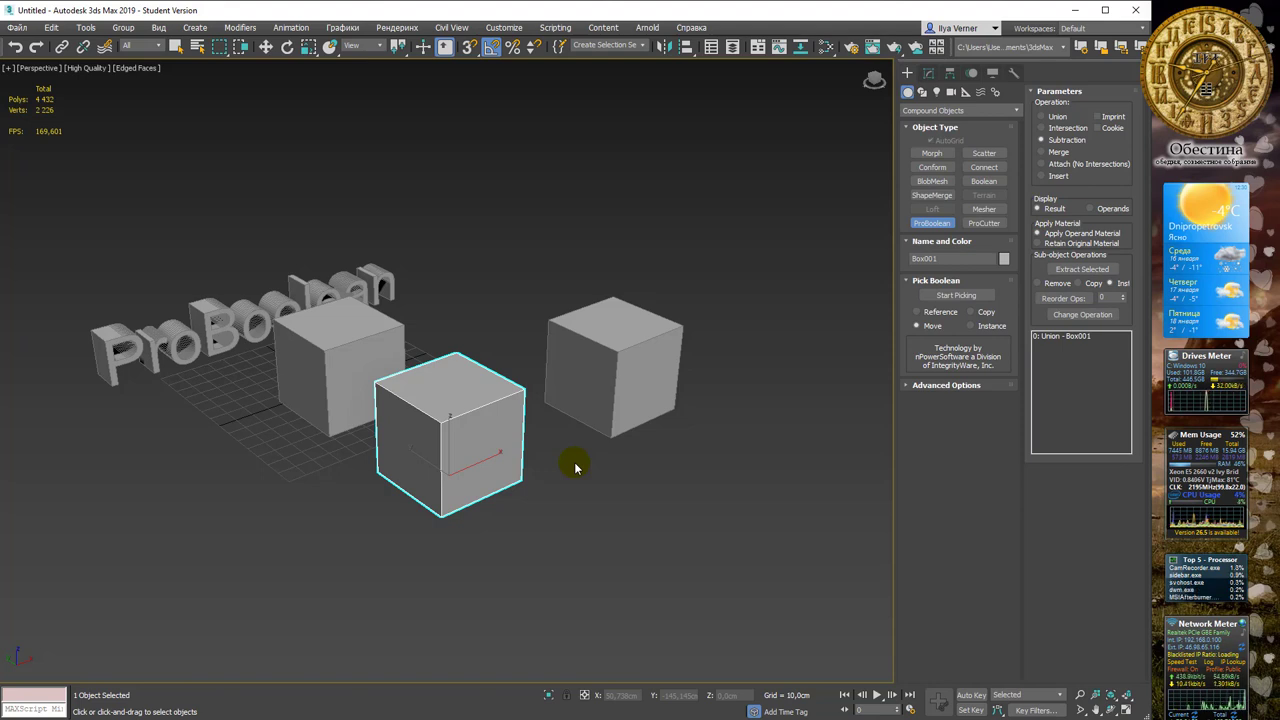
click(910, 385)
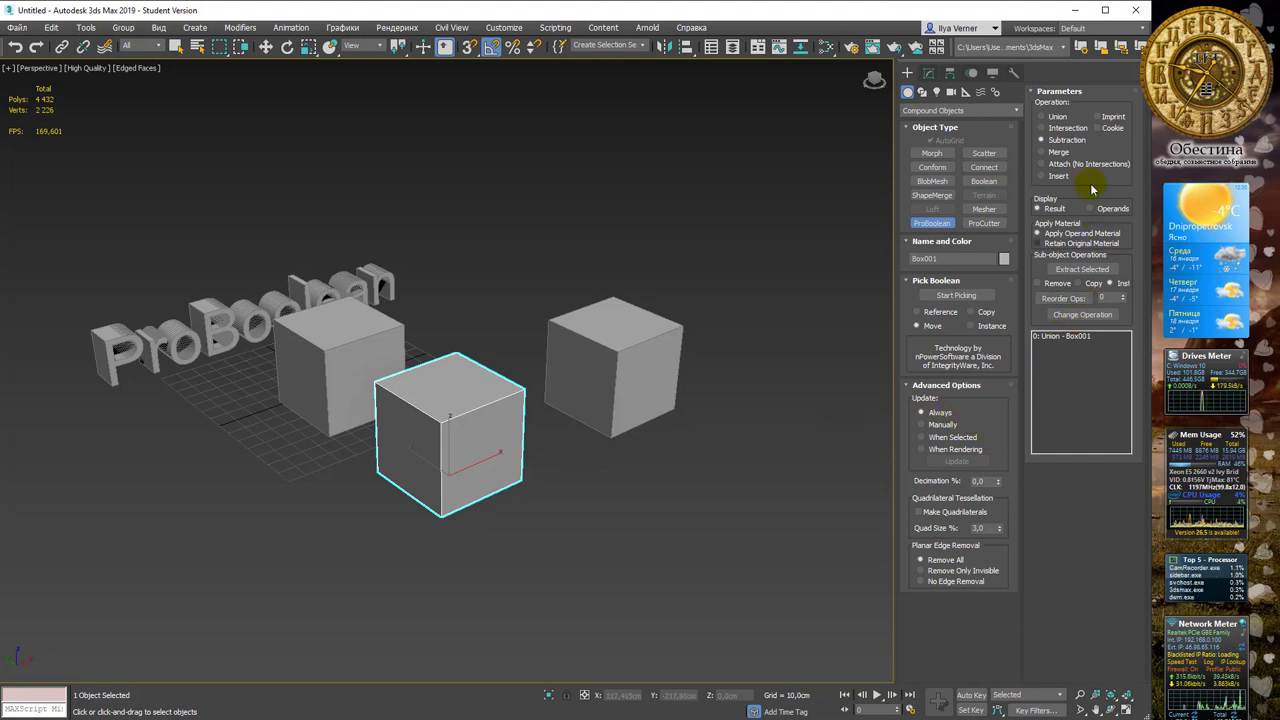
click(910, 386)
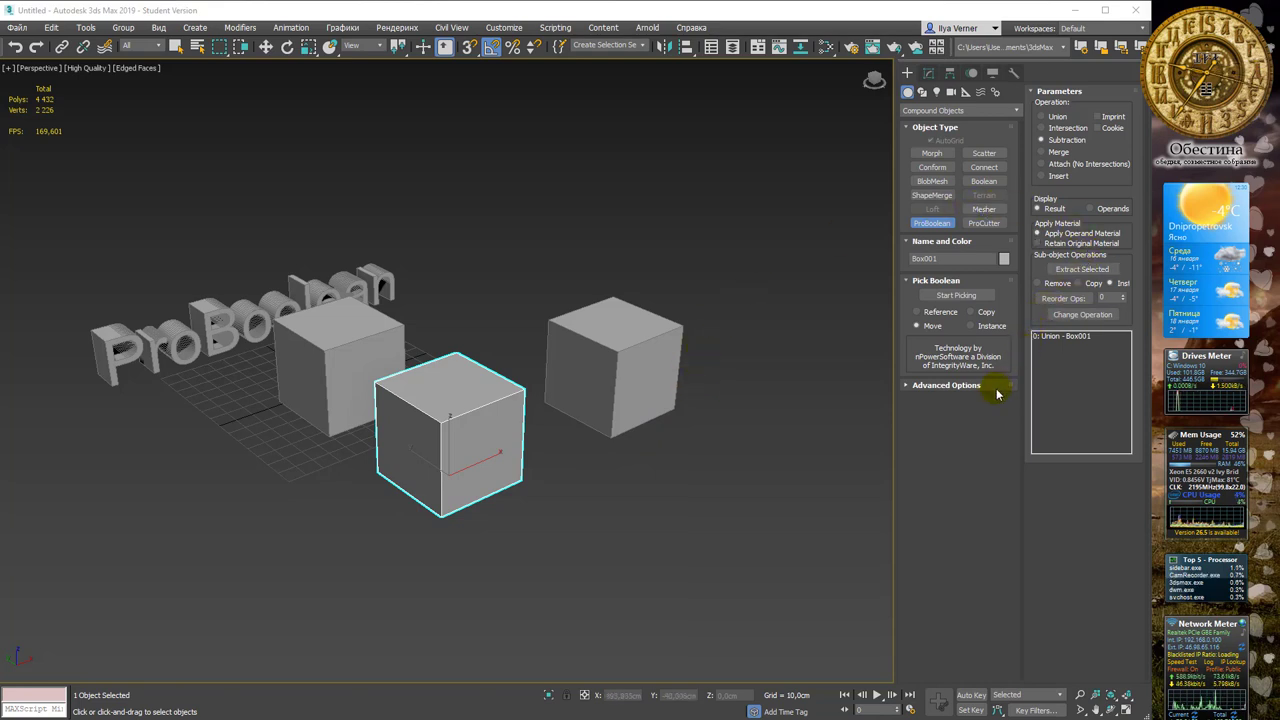
mouse_move(757, 224)
alt+middle_down()
mouse_move(729, 266)
mouse_move(571, 289)
mouse_move(589, 277)
mouse_move(580, 297)
alt+middle_up()
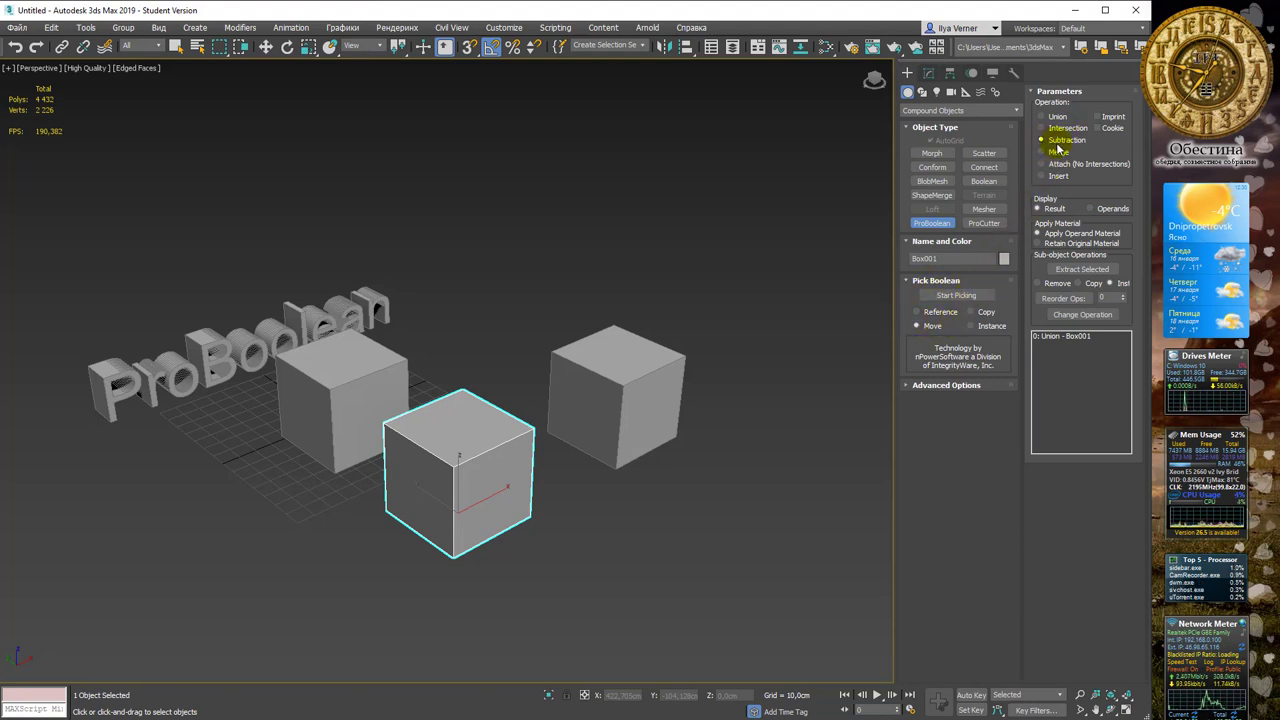
Set the operation to Subtraction and pick Box003 as the second operand
click(945, 296)
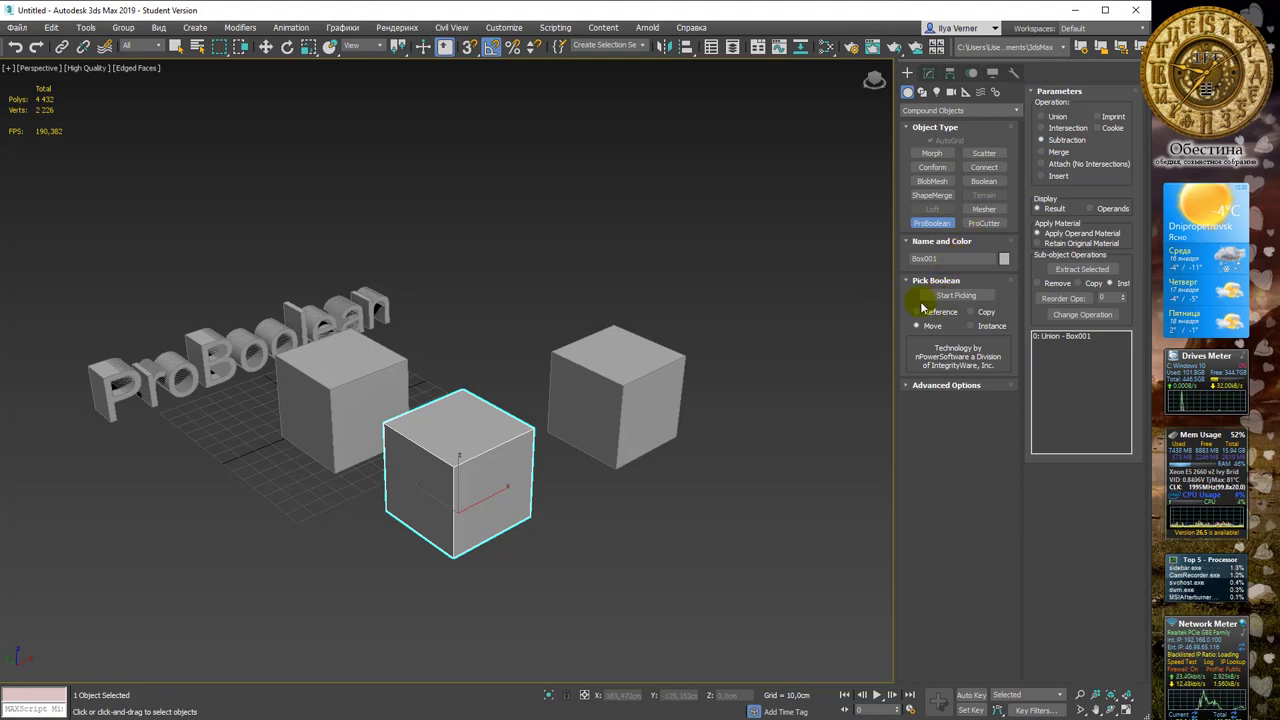
click(955, 300)
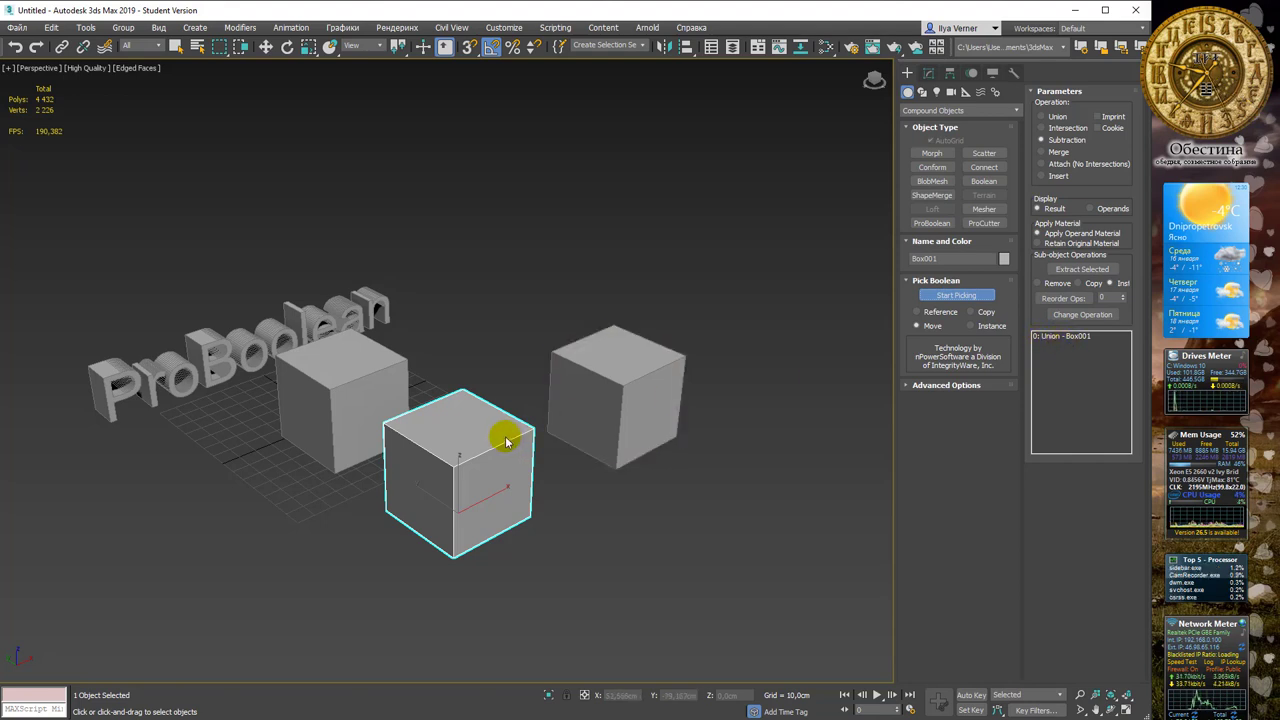
click(956, 295)
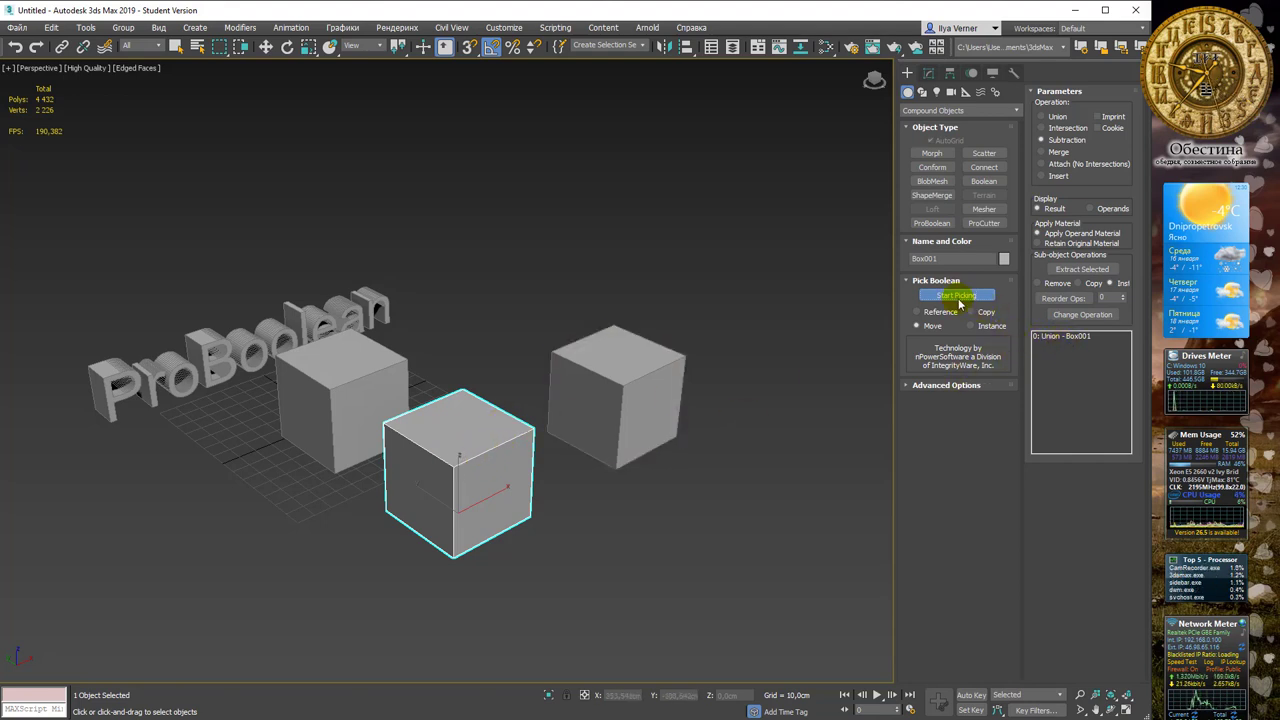
click(615, 362)
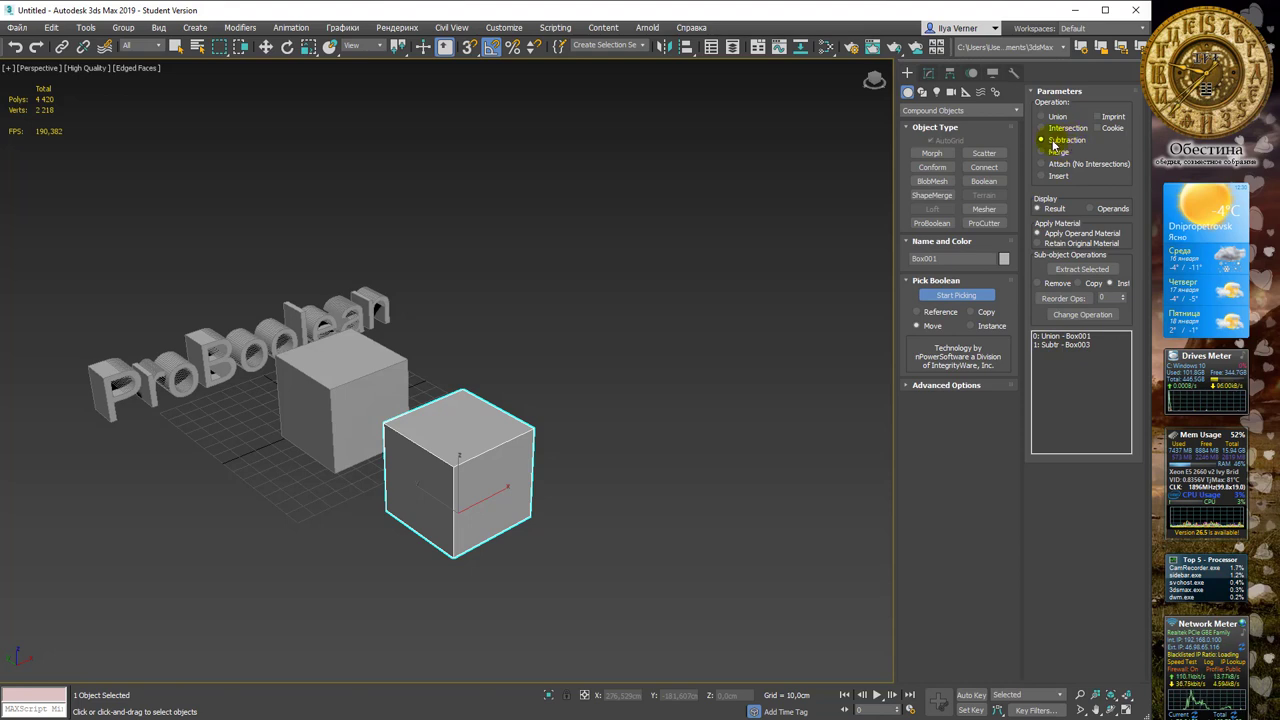
click(1079, 345)
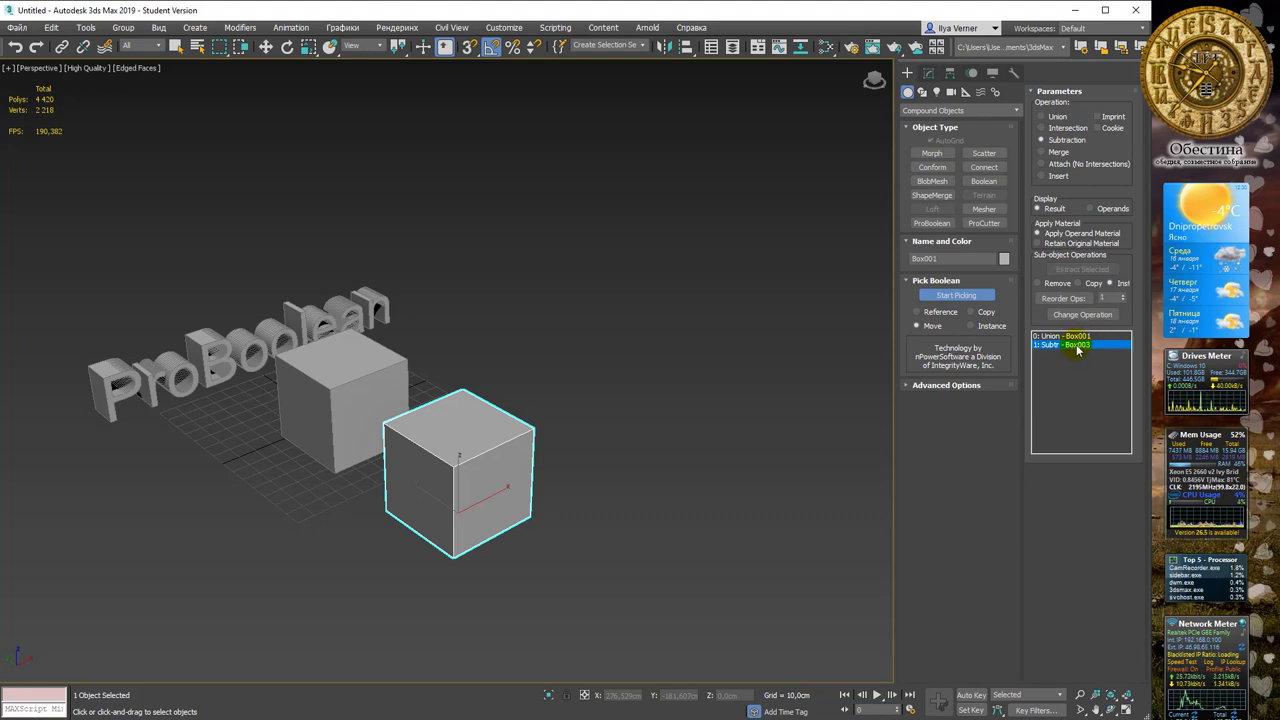
In the Modify panel, select the Box003 subtraction entry in the operand list
click(928, 73)
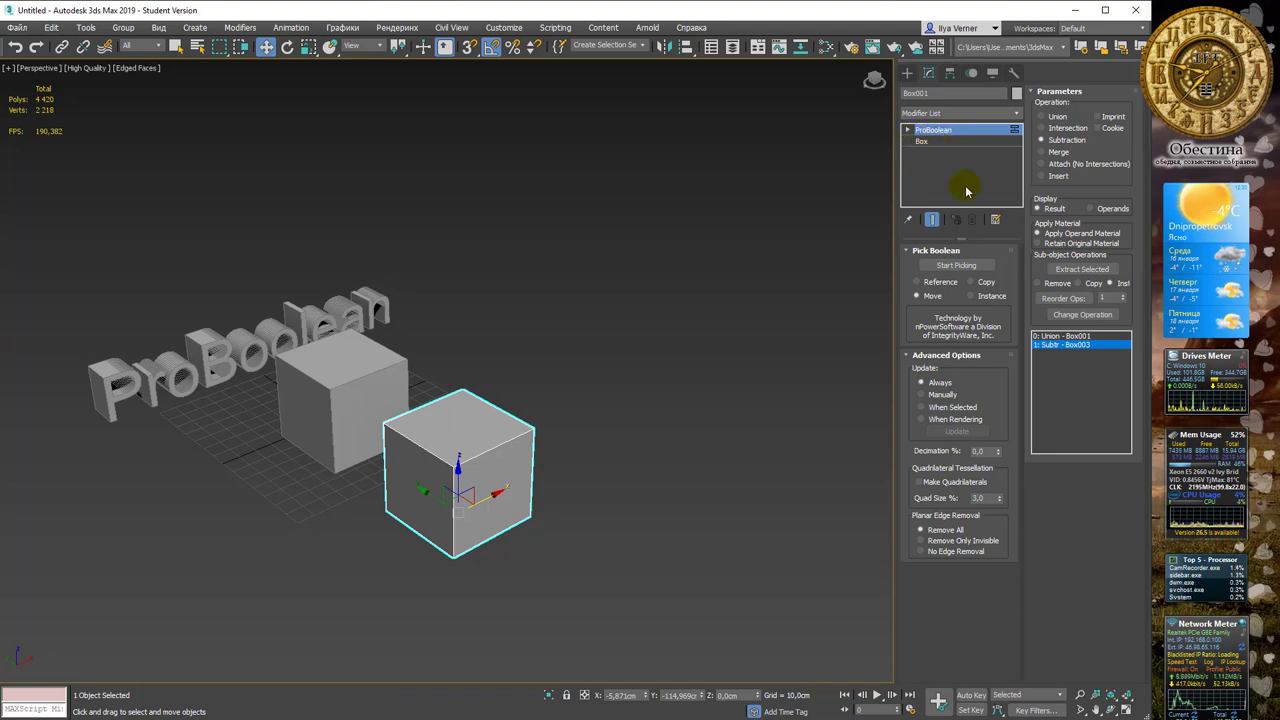
click(1062, 345)
click(1064, 345)
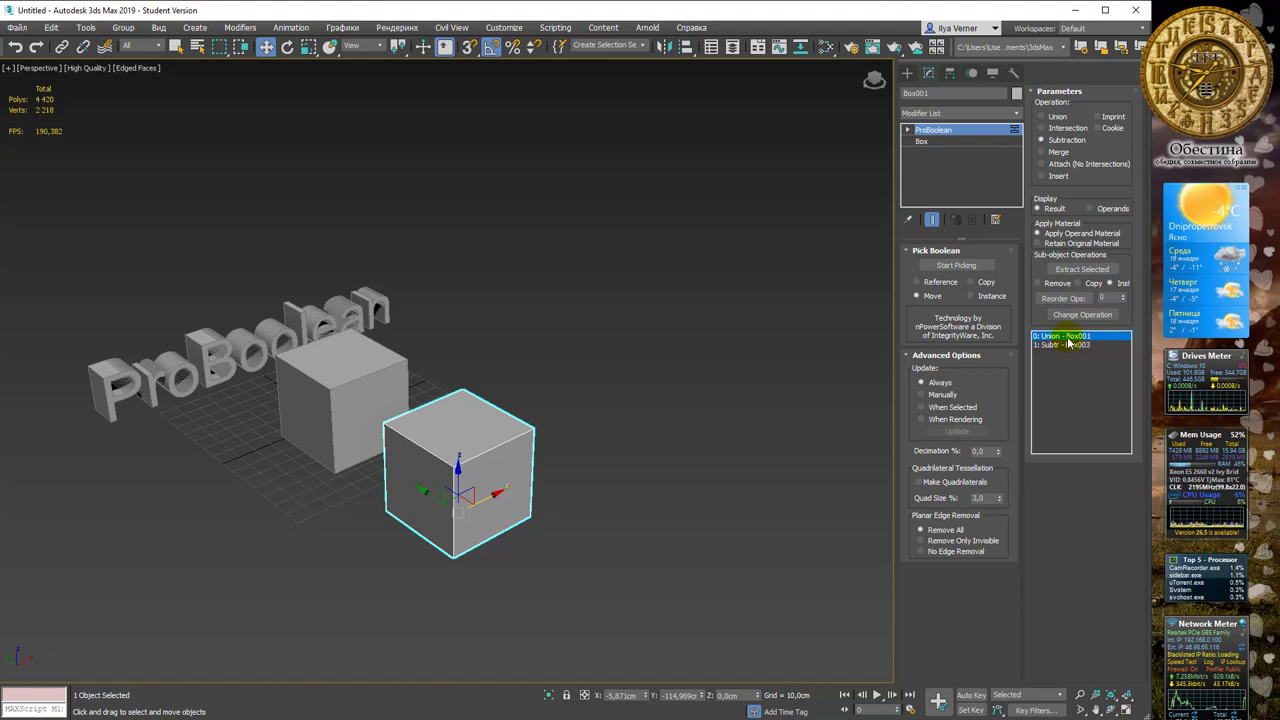
click(1066, 346)
click(1066, 346)
click(1066, 346)
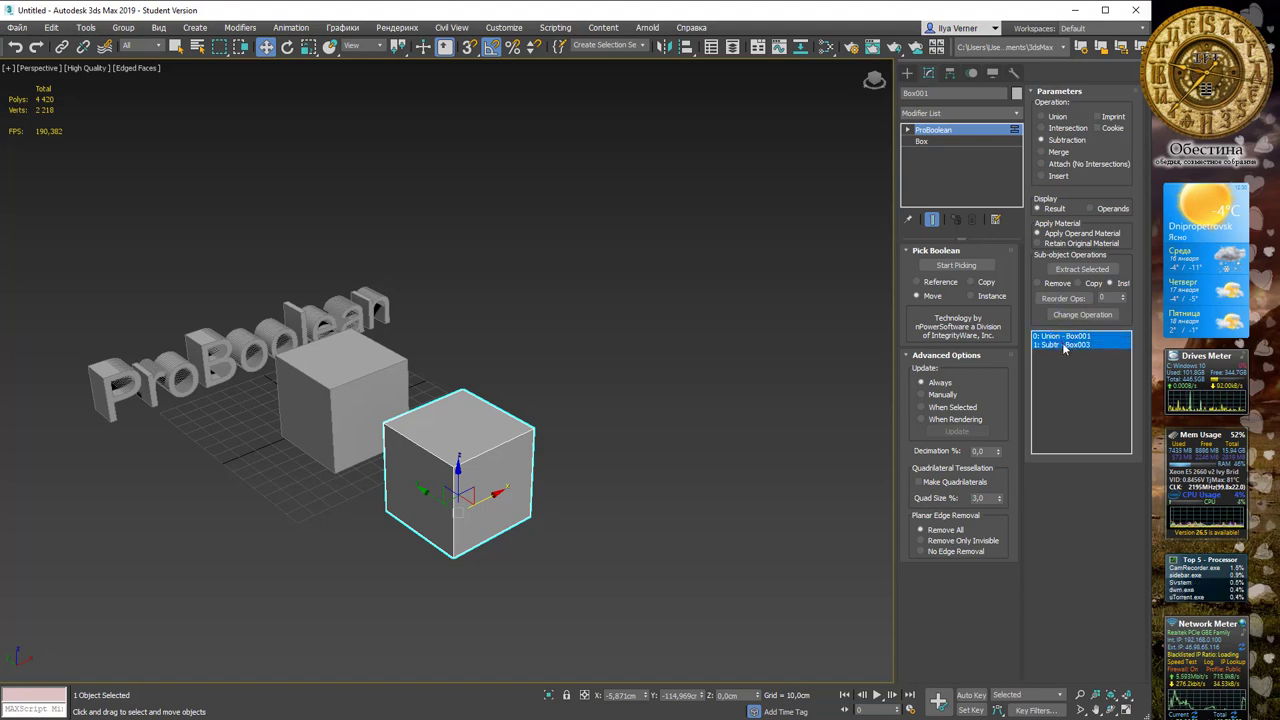
click(1068, 348)
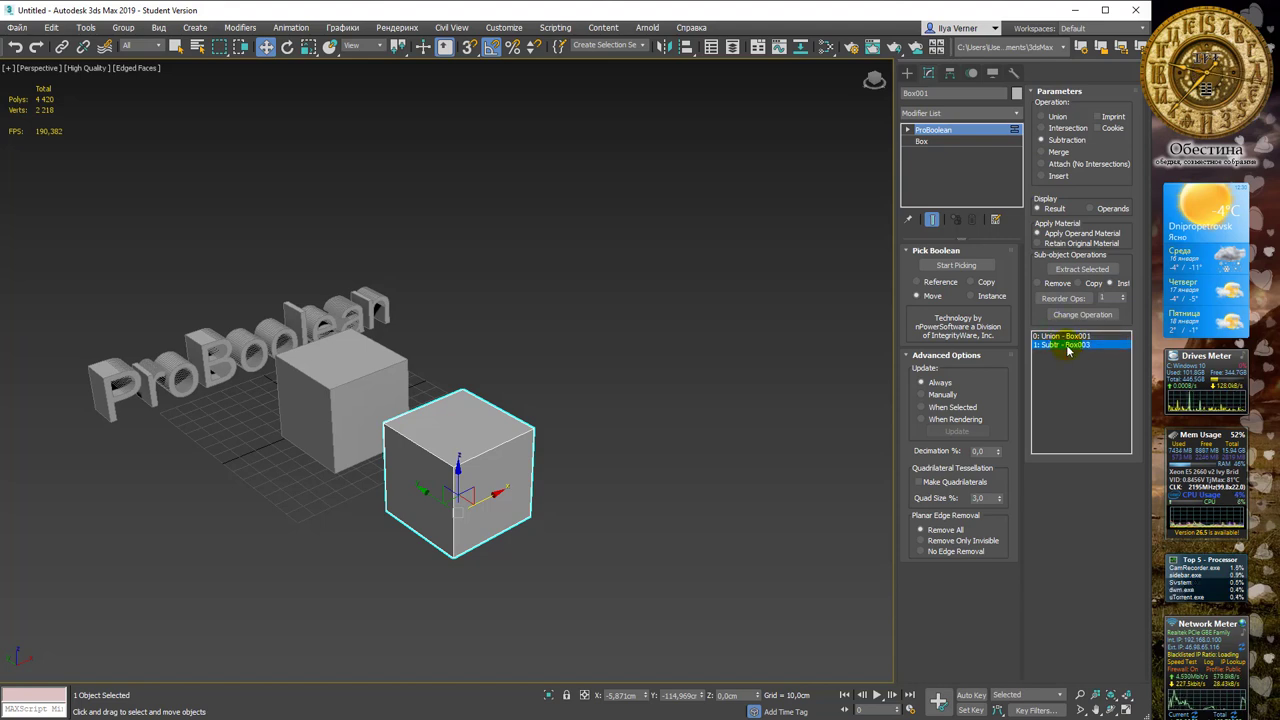
Check the base Box parameters, then set ProBoolean Display to Operands
click(925, 142)
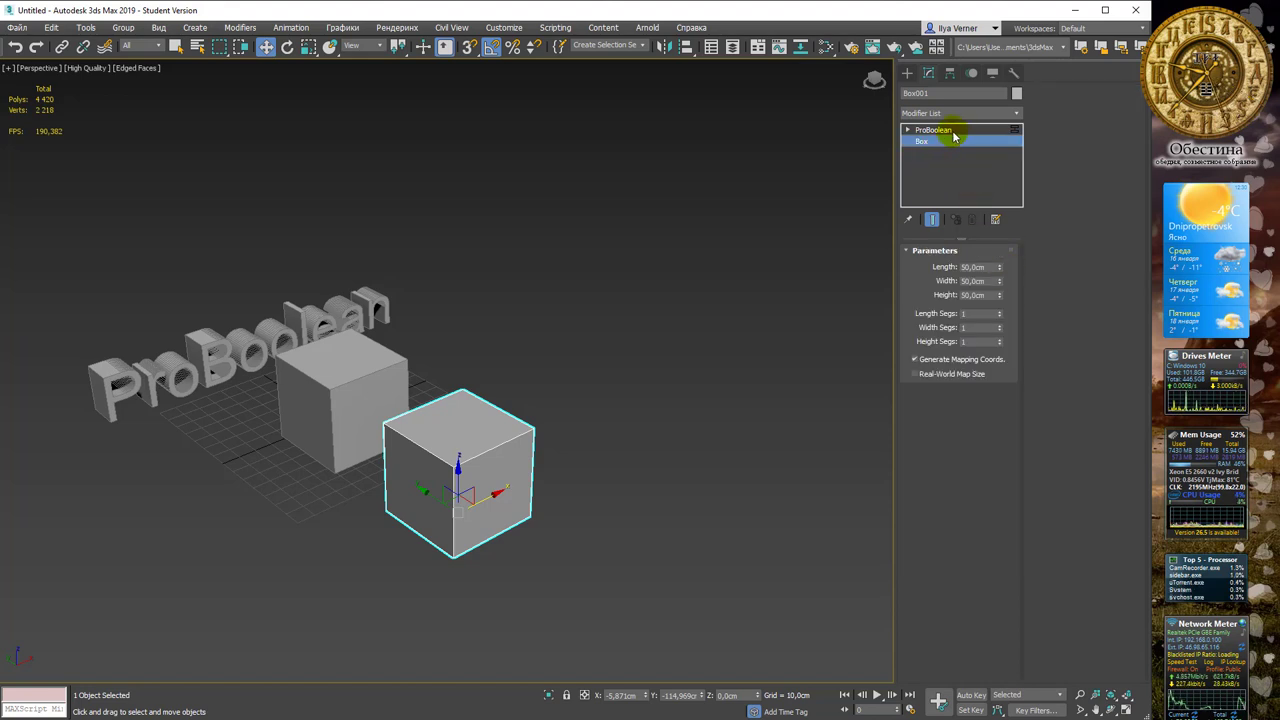
click(953, 132)
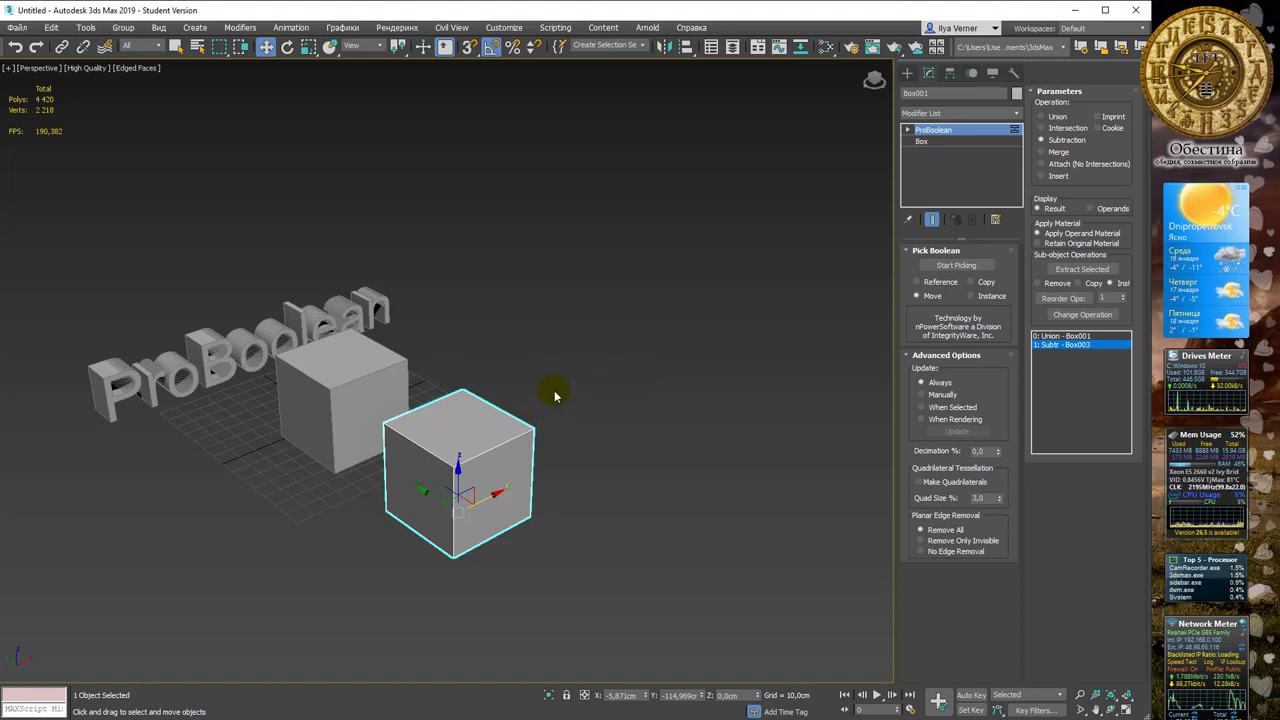
click(1090, 208)
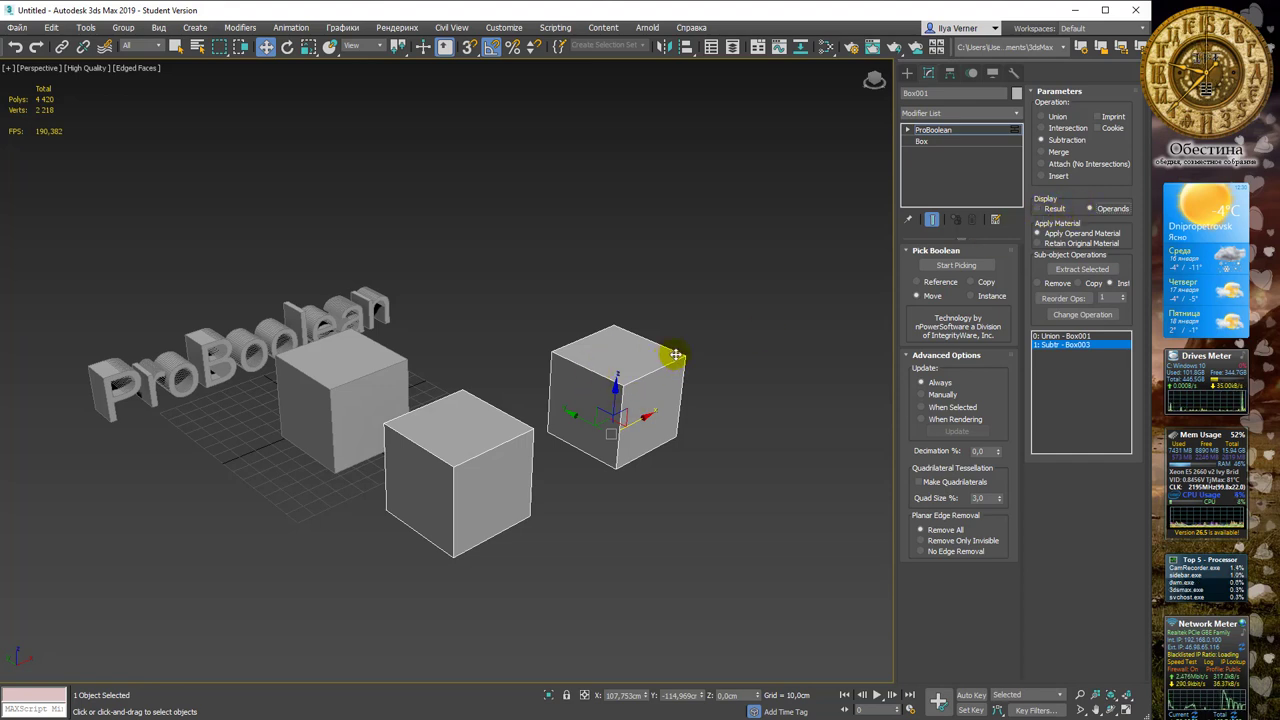
Toggle the ProBoolean Display between Result and Operands to compare
click(1052, 208)
click(1100, 210)
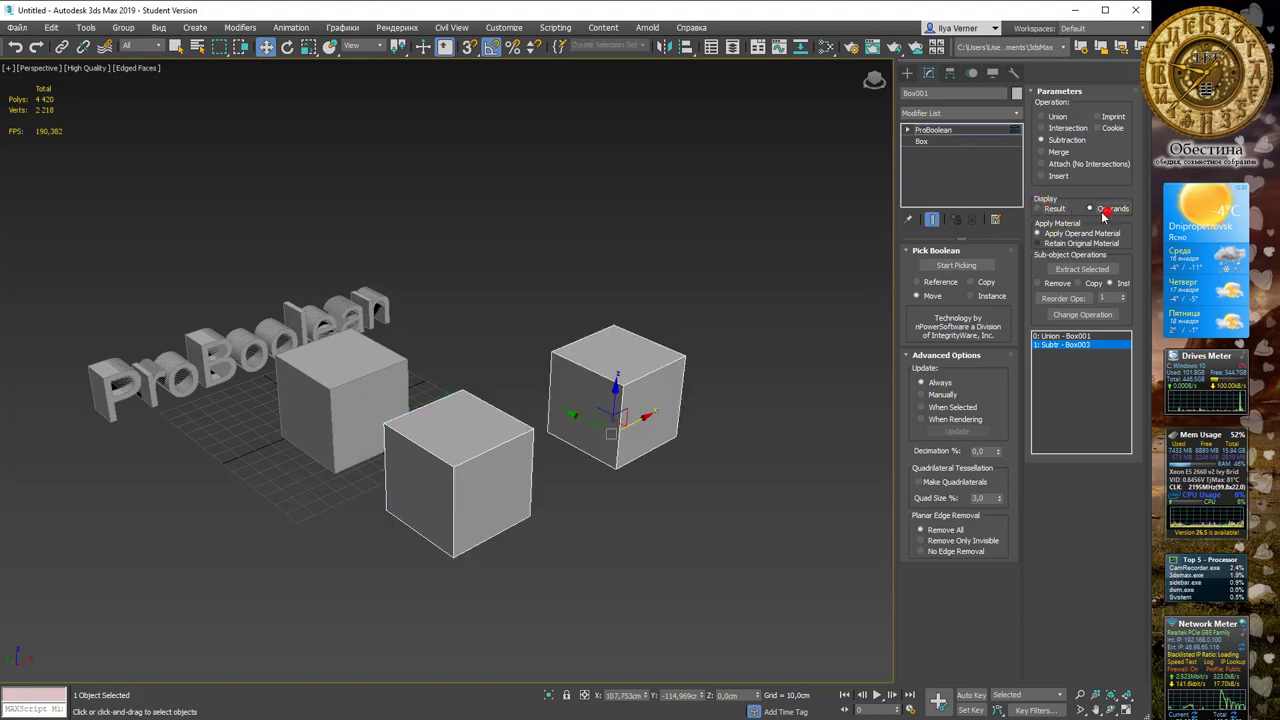
click(1040, 208)
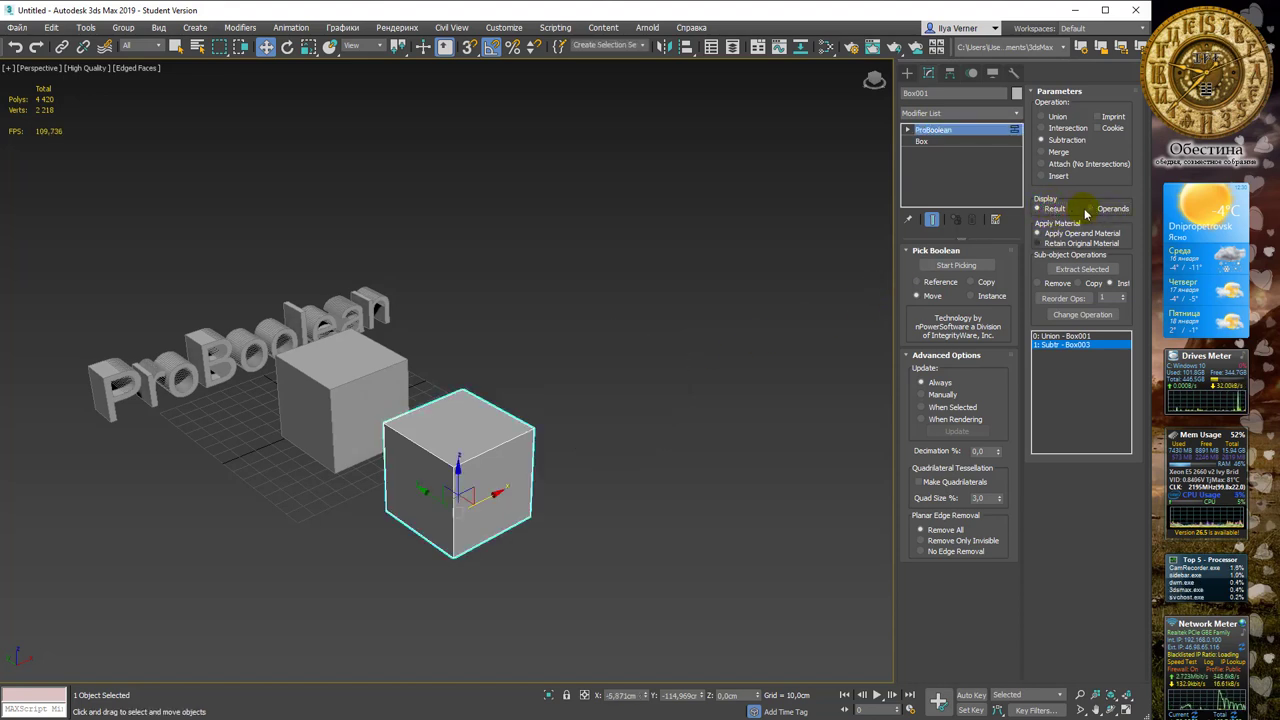
click(1090, 208)
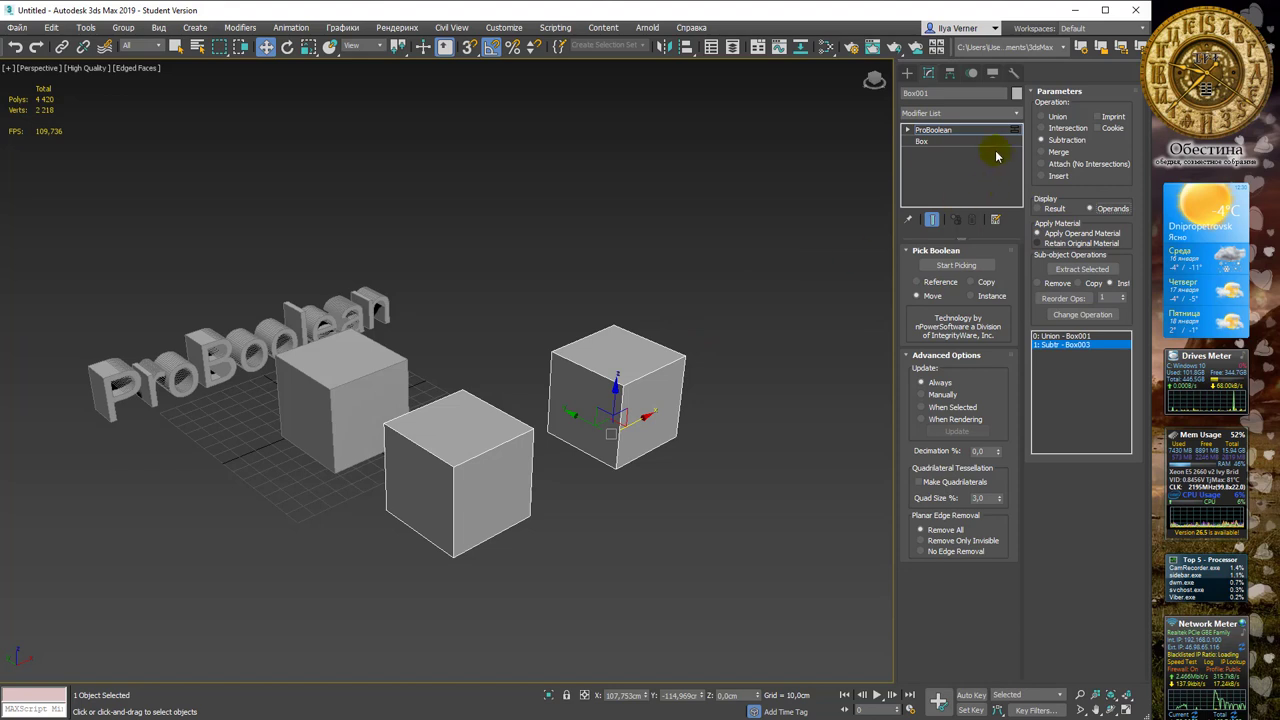
In Operands sub-object mode, move Box003 to overlap the front cube
click(907, 130)
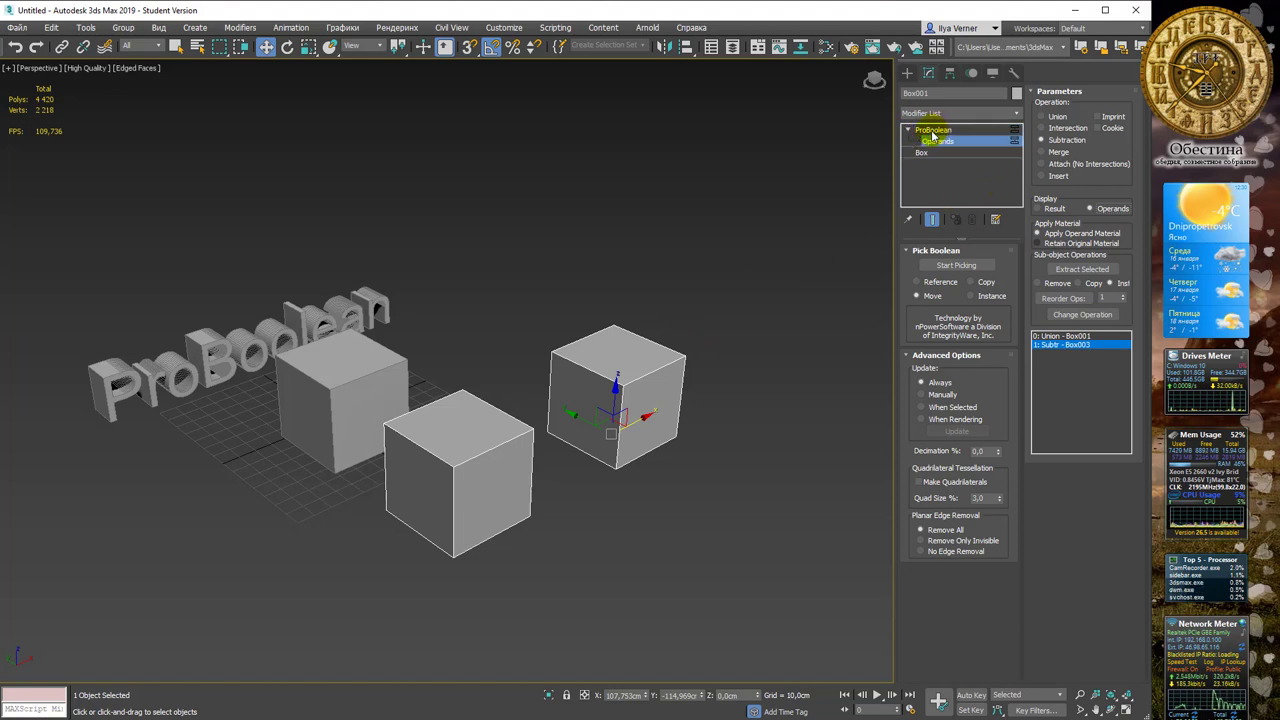
click(940, 141)
click(948, 145)
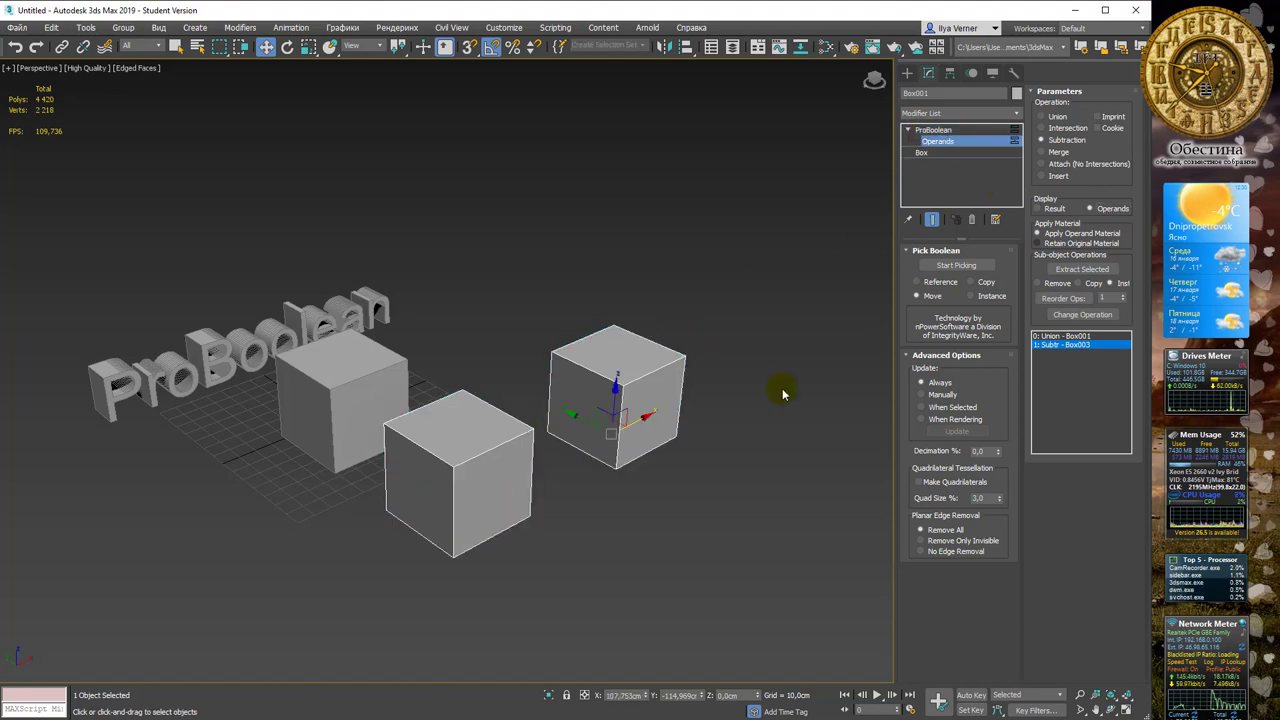
drag(651, 414, 551, 452)
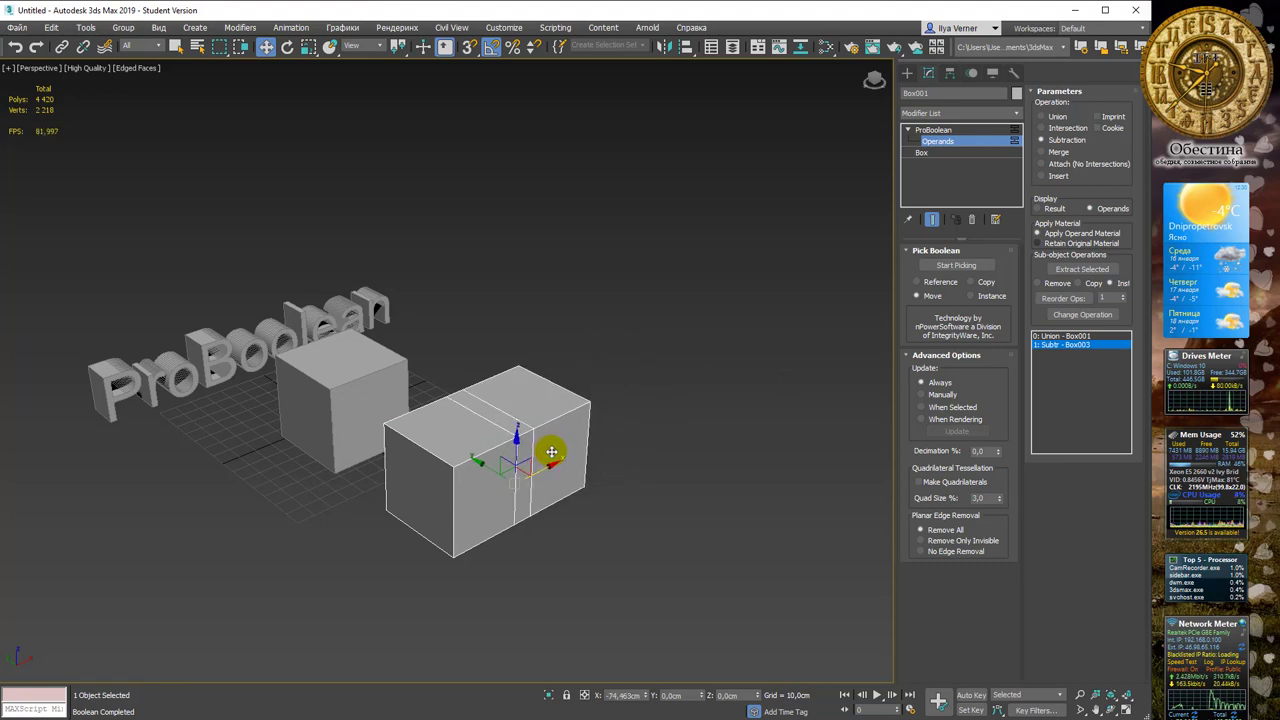
alt+middle_drag(634, 400, 605, 402)
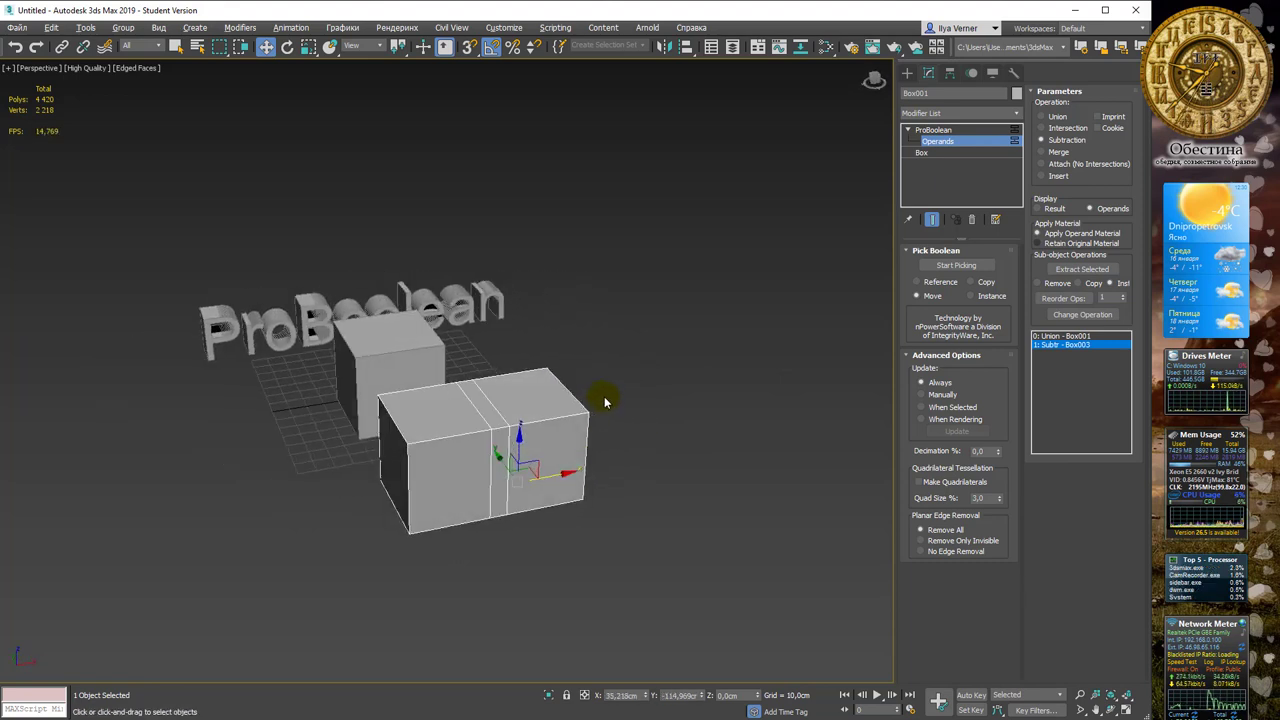
click(1056, 209)
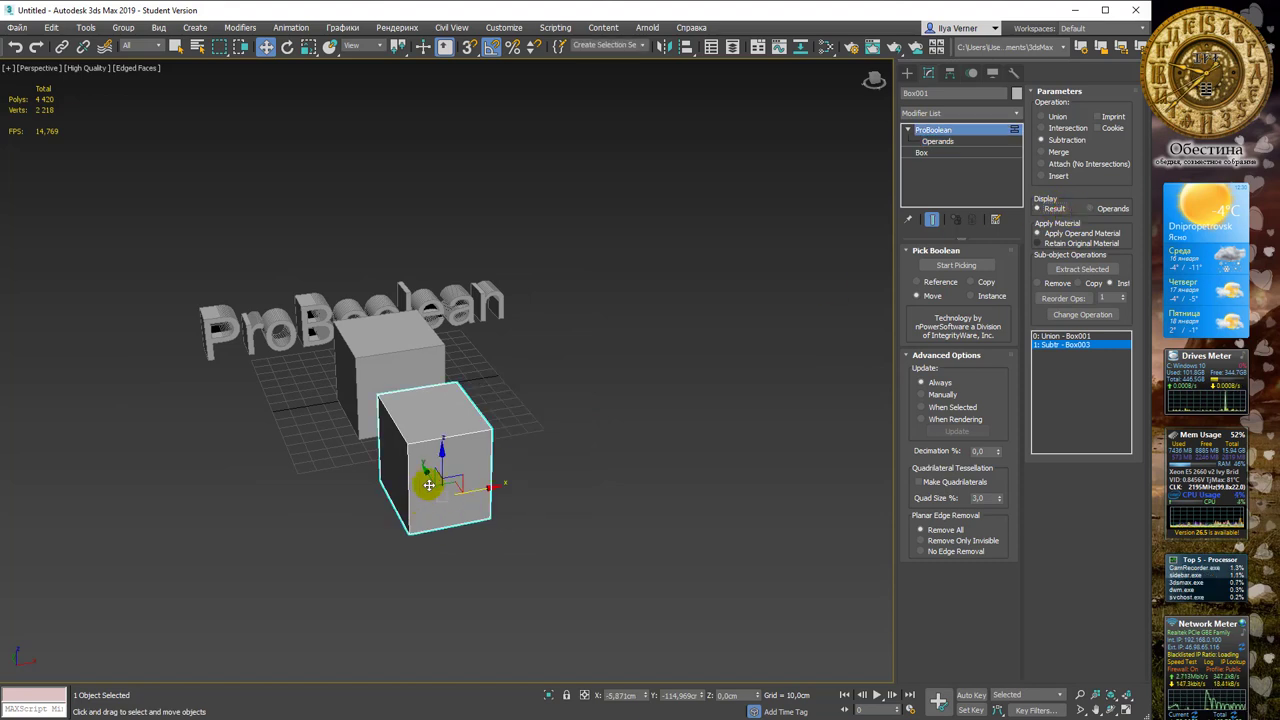
mouse_move(426, 480)
mouse_down()
mouse_move(435, 492)
mouse_move(427, 472)
mouse_up()
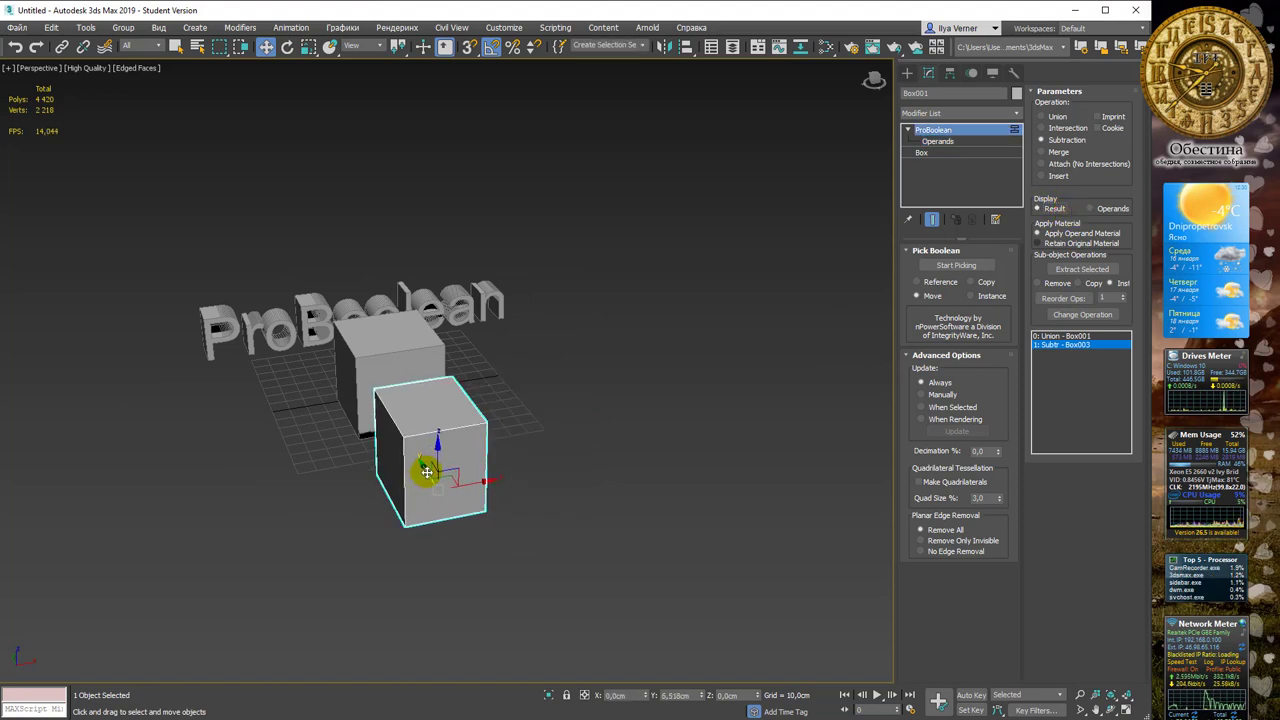
Shift Box003 to cut a corner notch and show the Result again
click(937, 141)
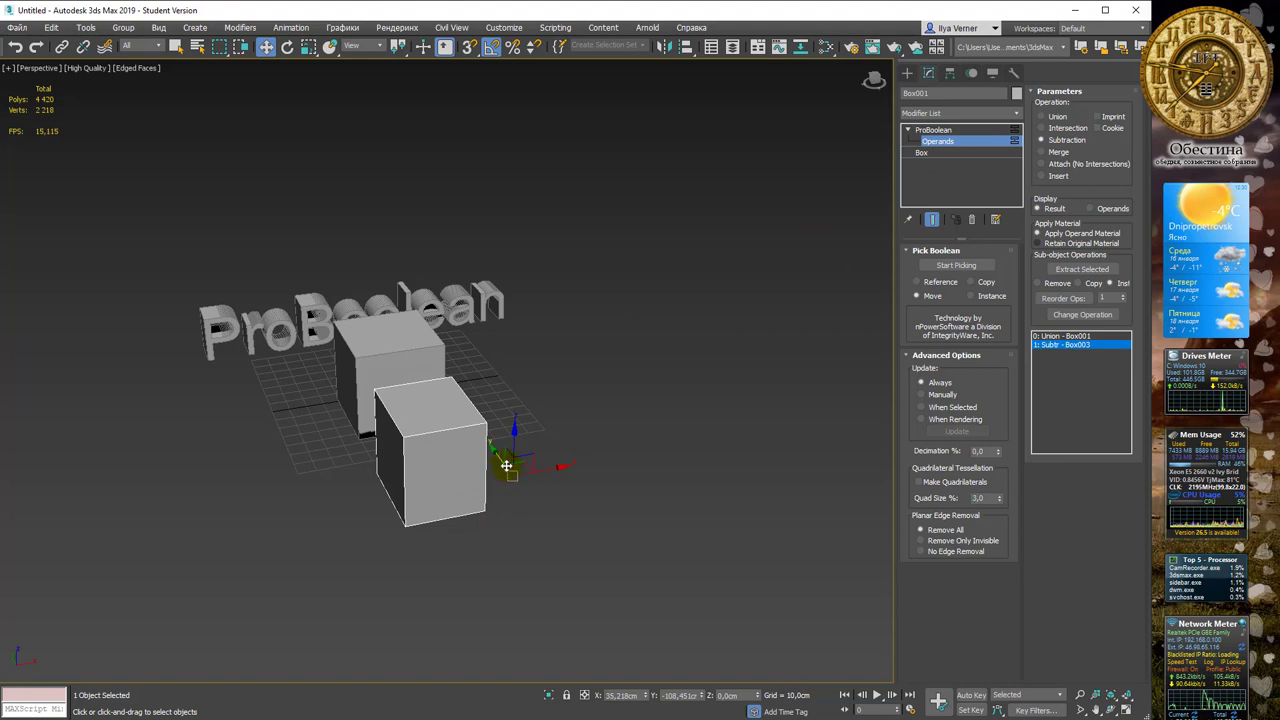
mouse_move(506, 465)
mouse_down()
mouse_move(552, 499)
mouse_move(537, 502)
mouse_up()
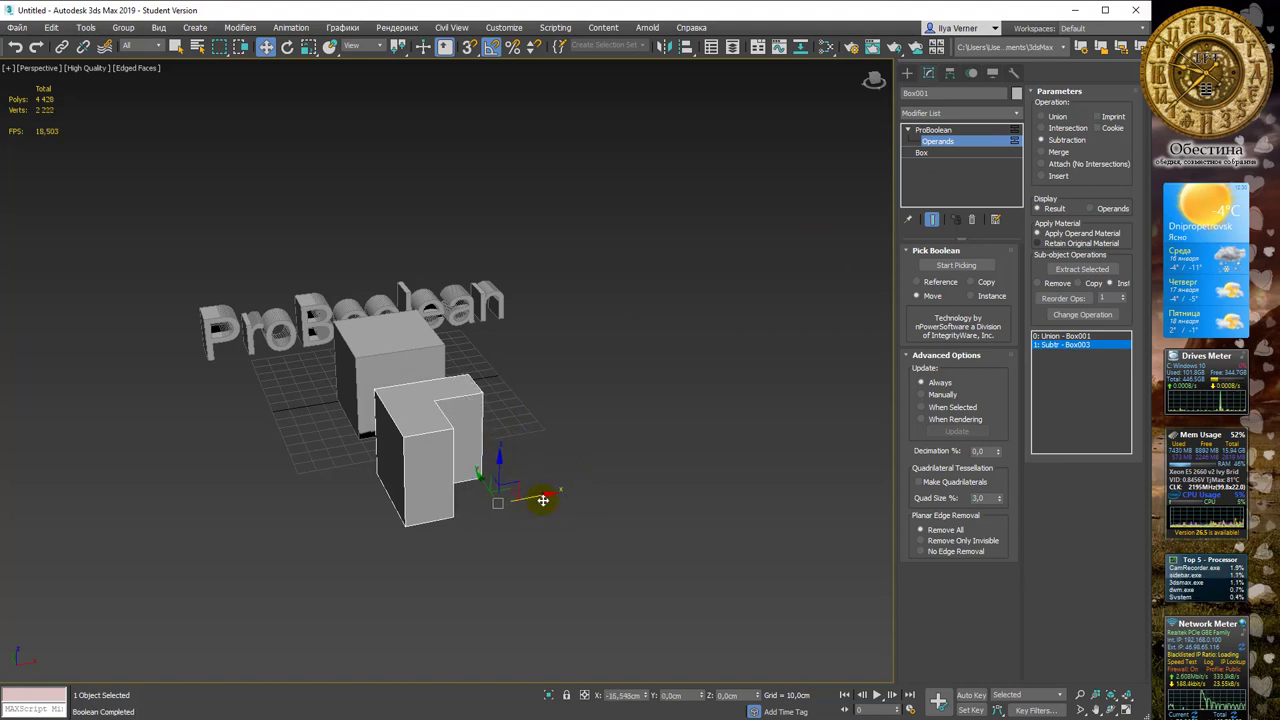
click(1104, 211)
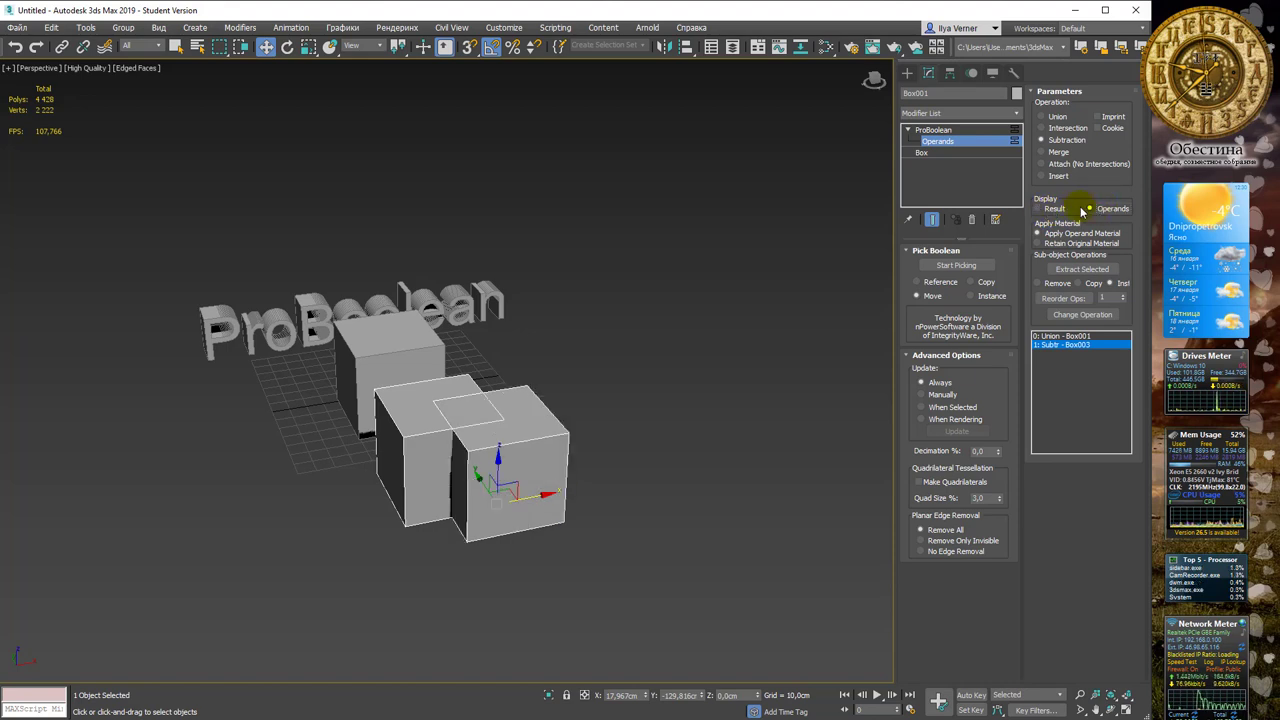
click(1046, 209)
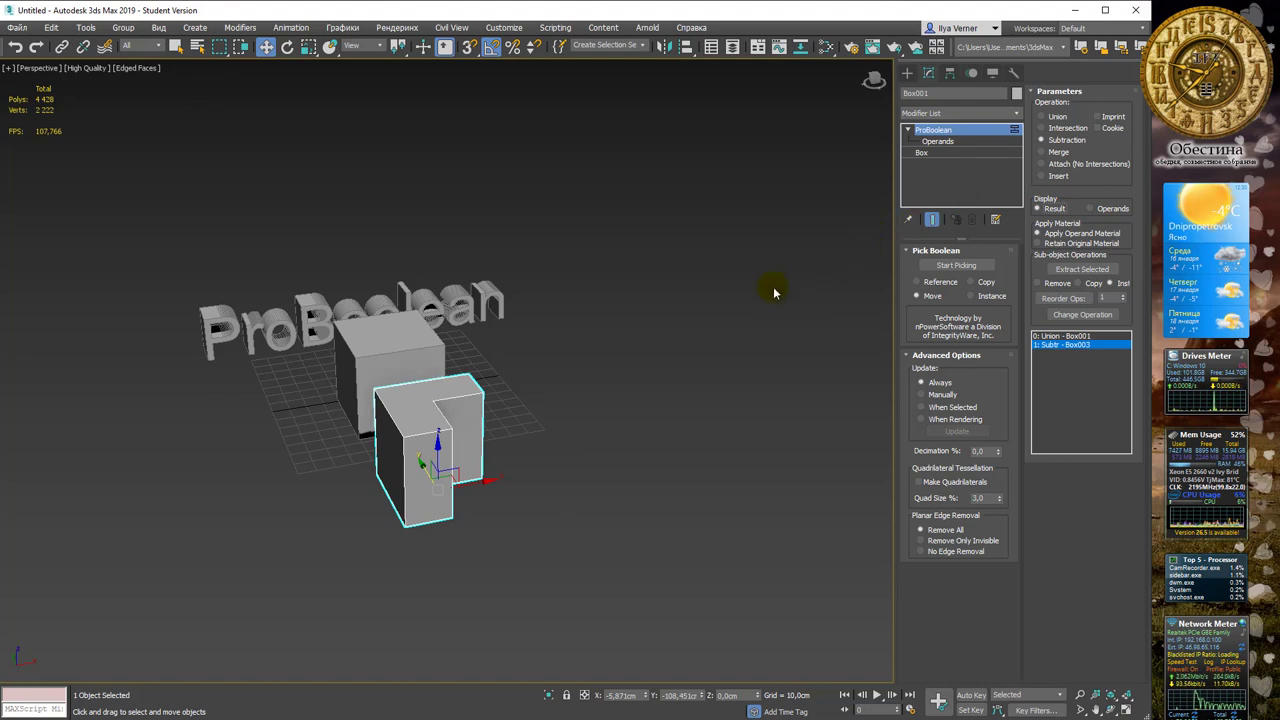
click(908, 130)
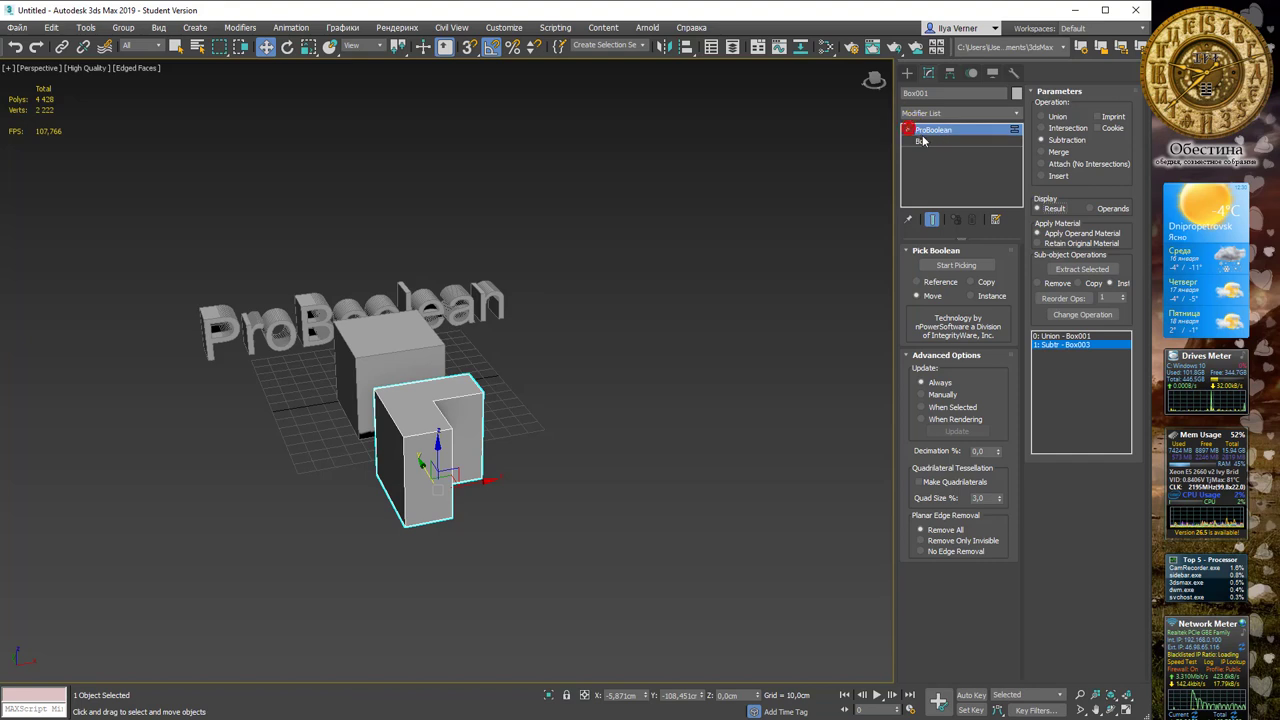
click(921, 141)
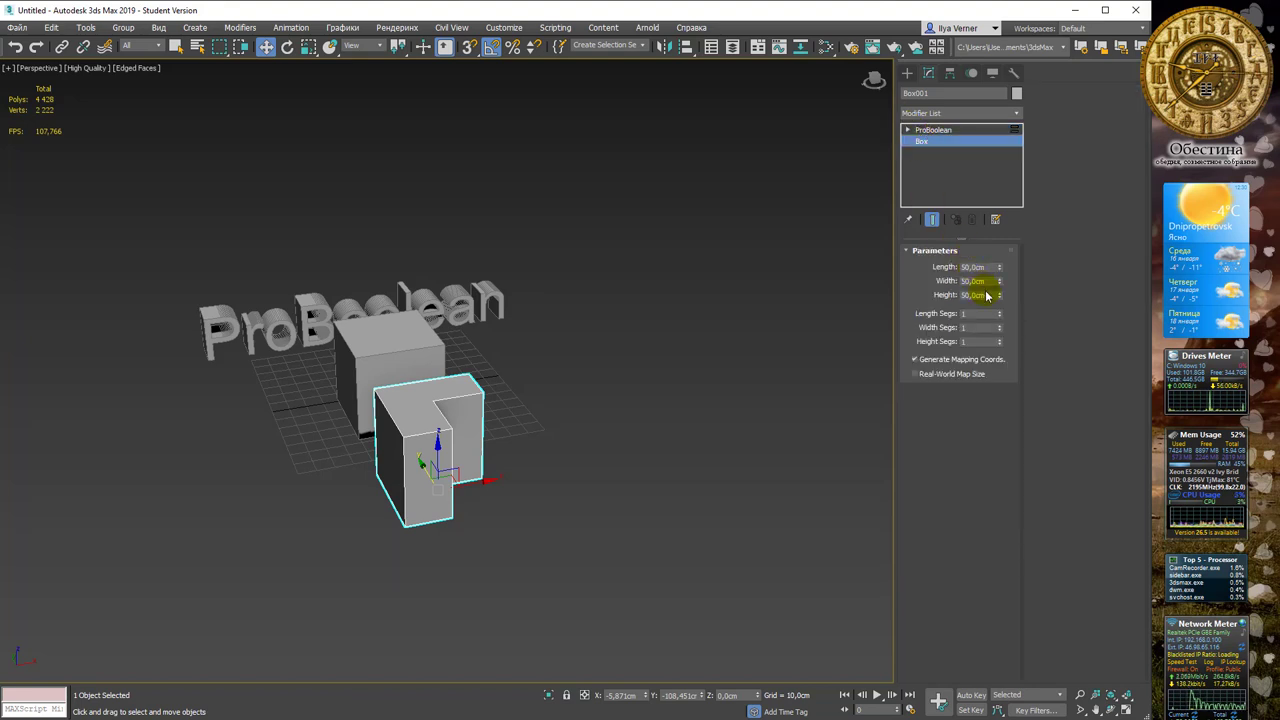
drag(1000, 268, 1006, 251)
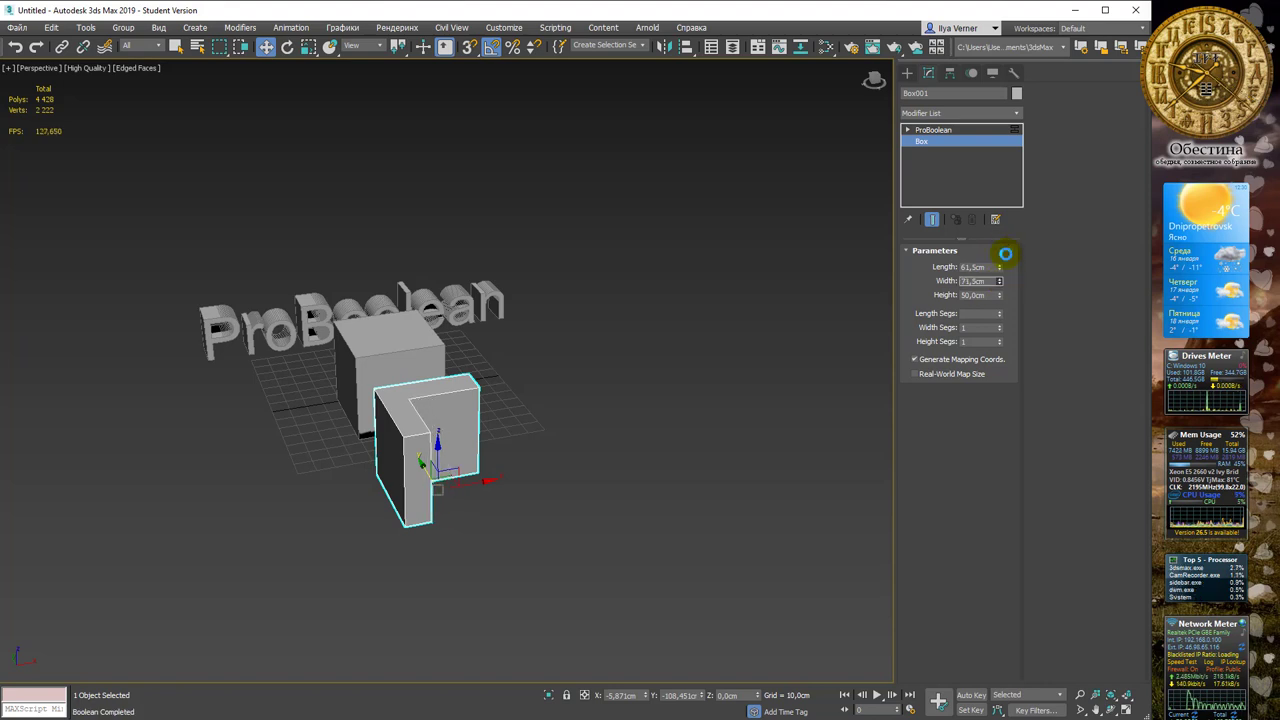
key(ctrl+z)
key(ctrl+z)
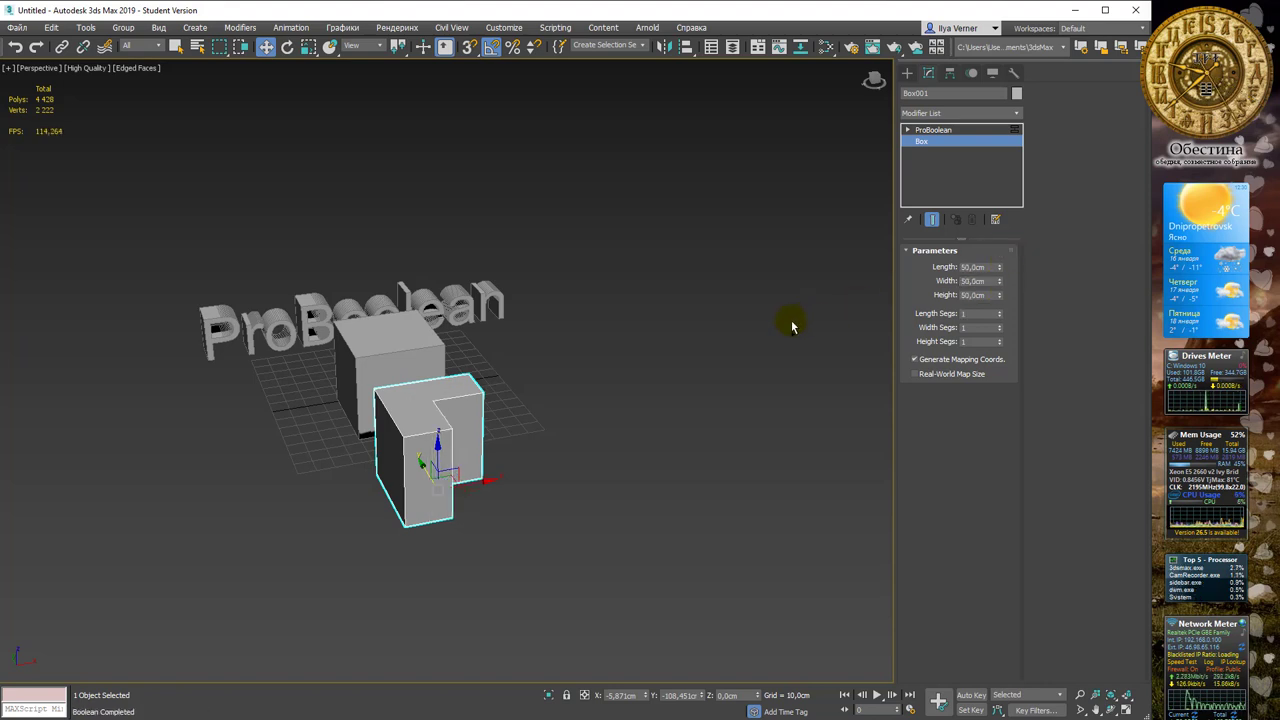
click(955, 131)
click(908, 131)
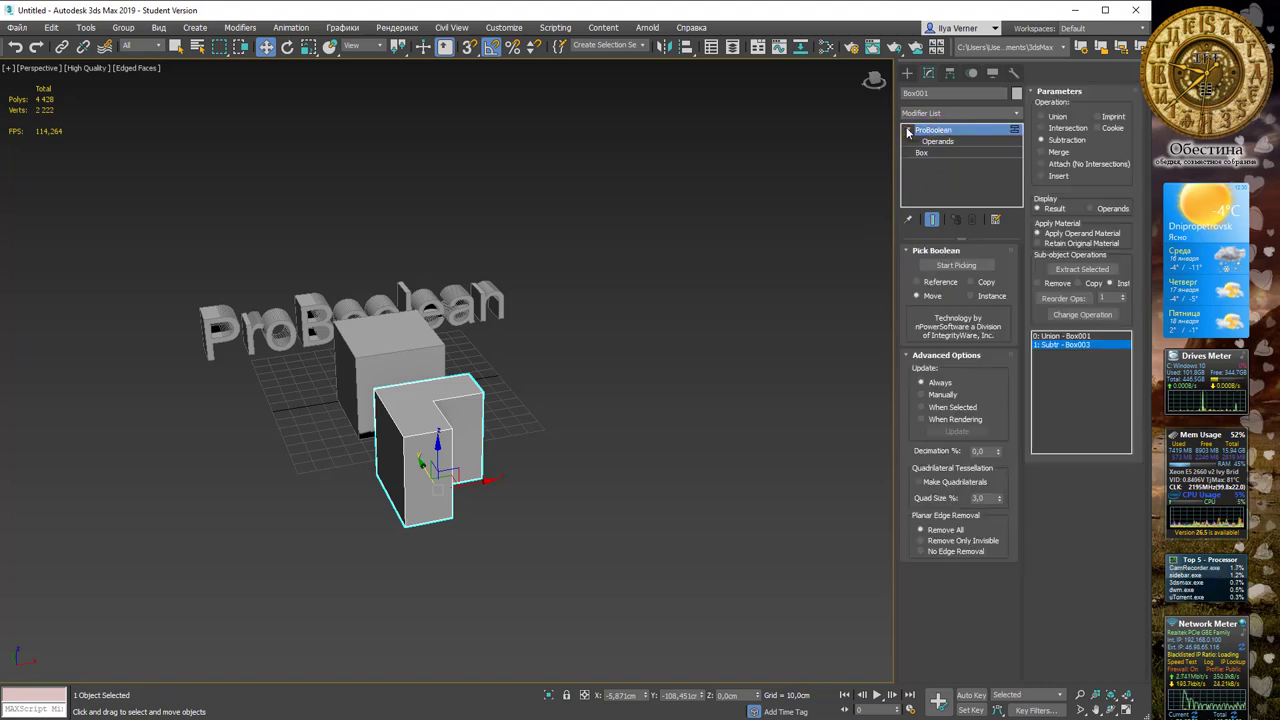
click(908, 131)
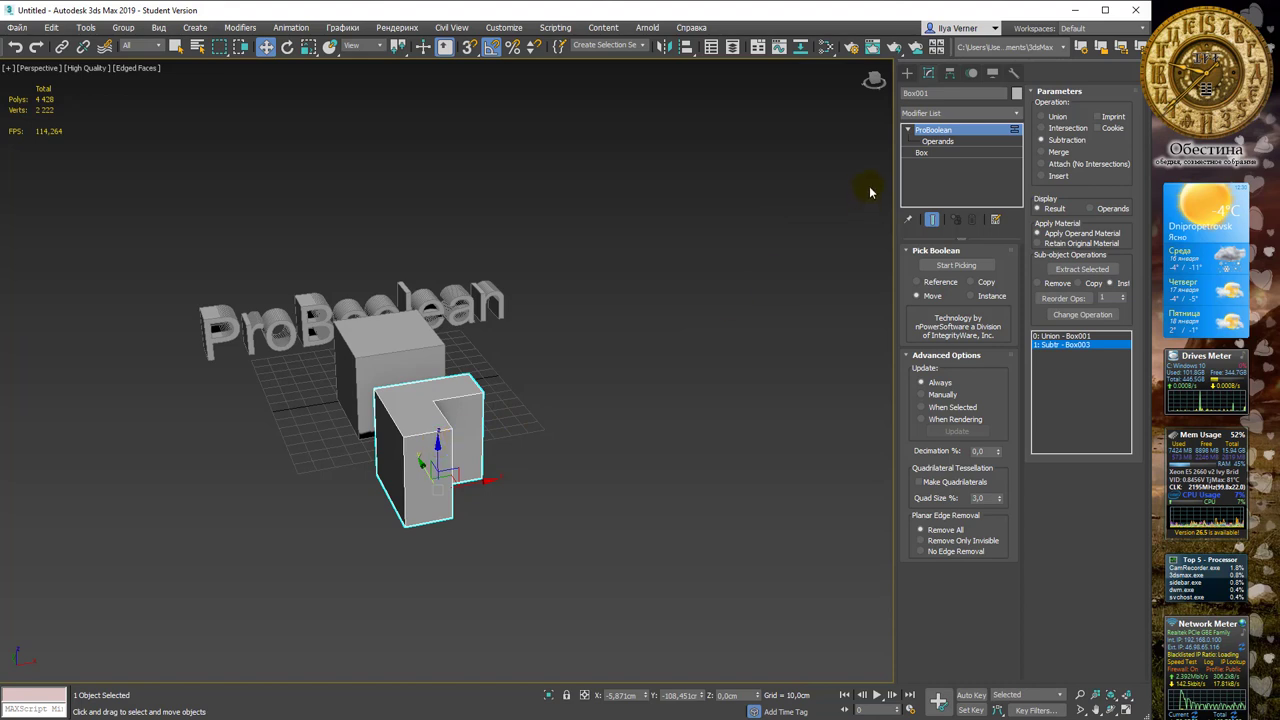
Slide the Box003 operand along X to reshape the L-shaped corner cut
click(937, 141)
drag(457, 423, 497, 452)
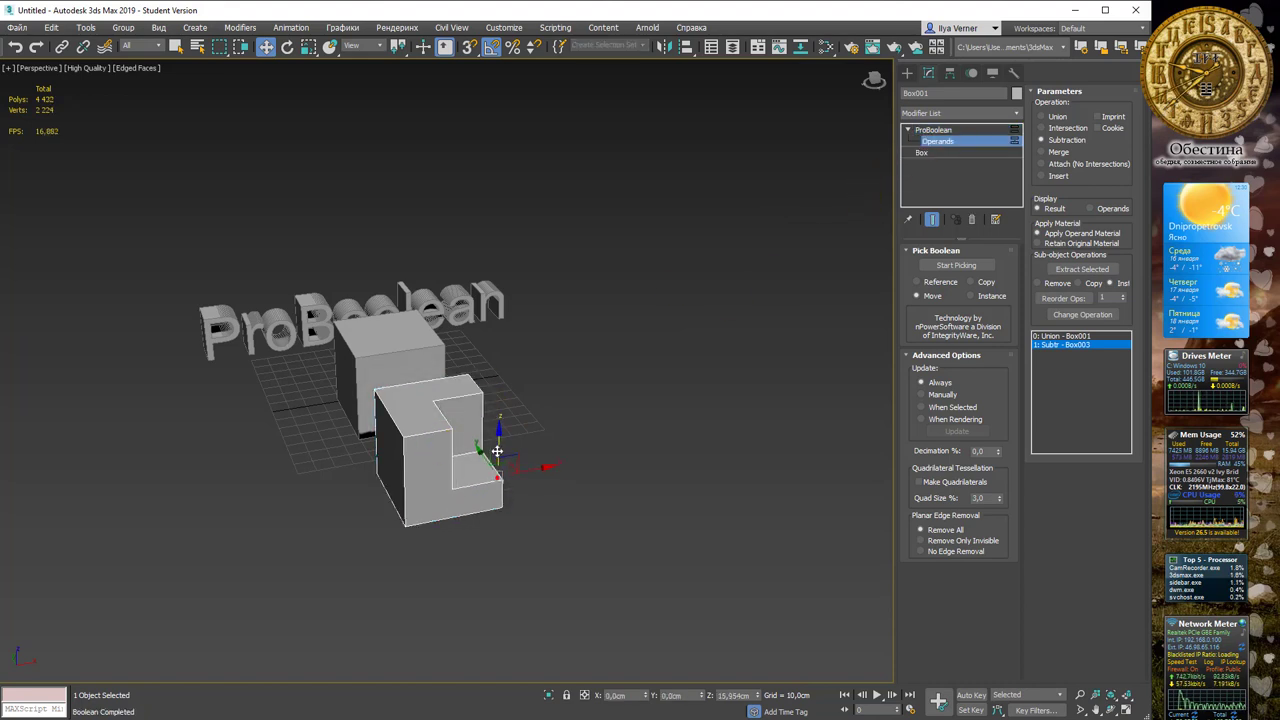
mouse_move(591, 409)
alt+middle_down()
mouse_move(545, 411)
mouse_move(539, 463)
alt+middle_up()
drag(540, 477, 526, 474)
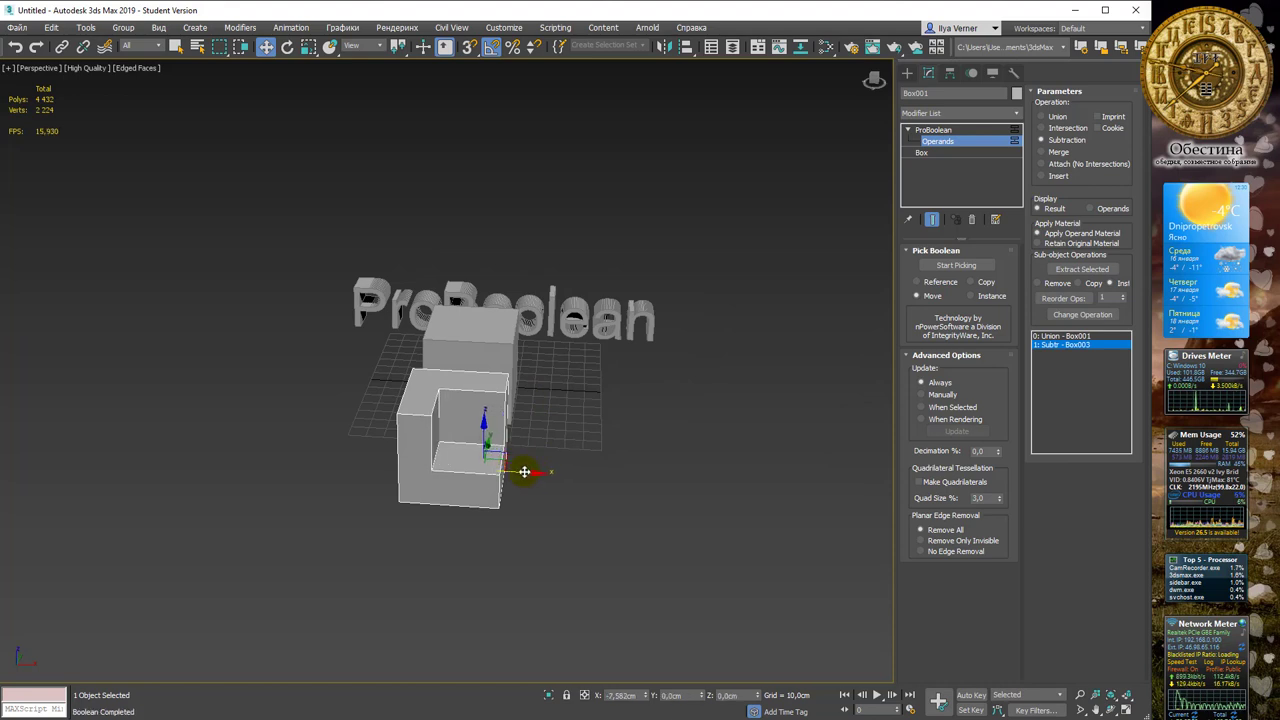
mouse_move(551, 477)
alt+middle_down()
mouse_move(568, 417)
mouse_move(605, 413)
alt+middle_up()
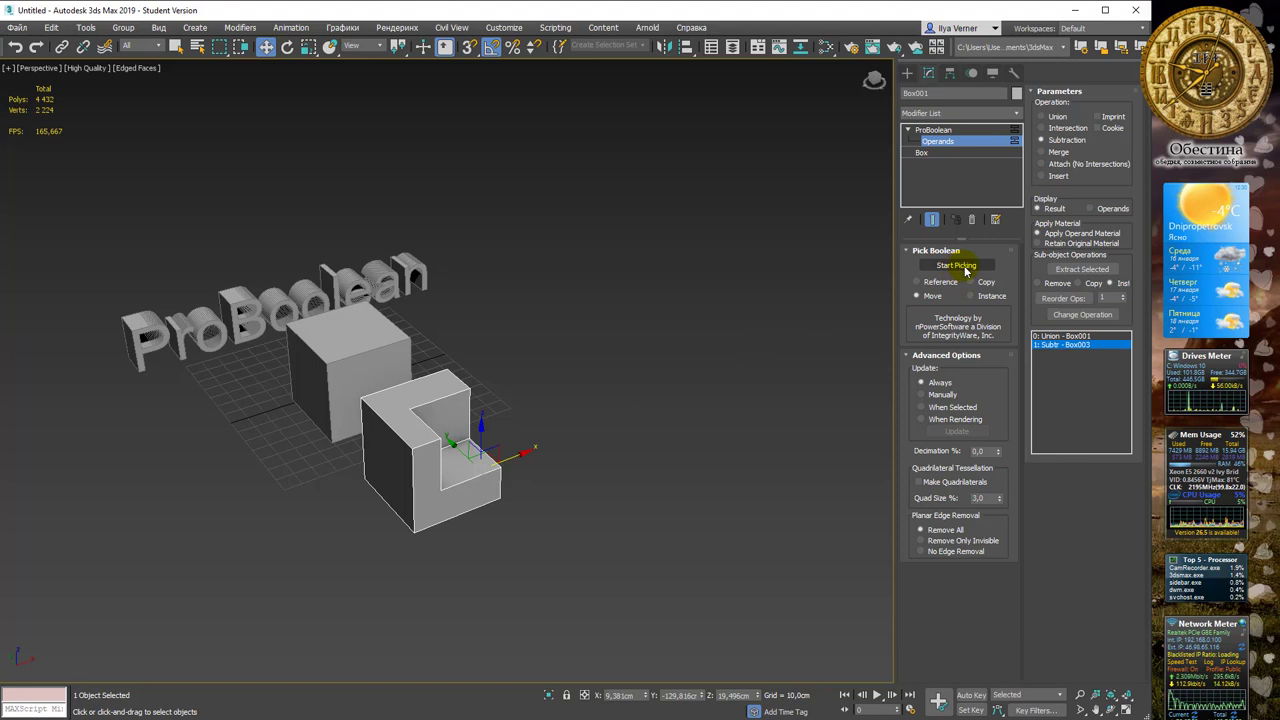
Switch the operand pick option and nudge the subtracting box, orbiting to check the cut
click(959, 272)
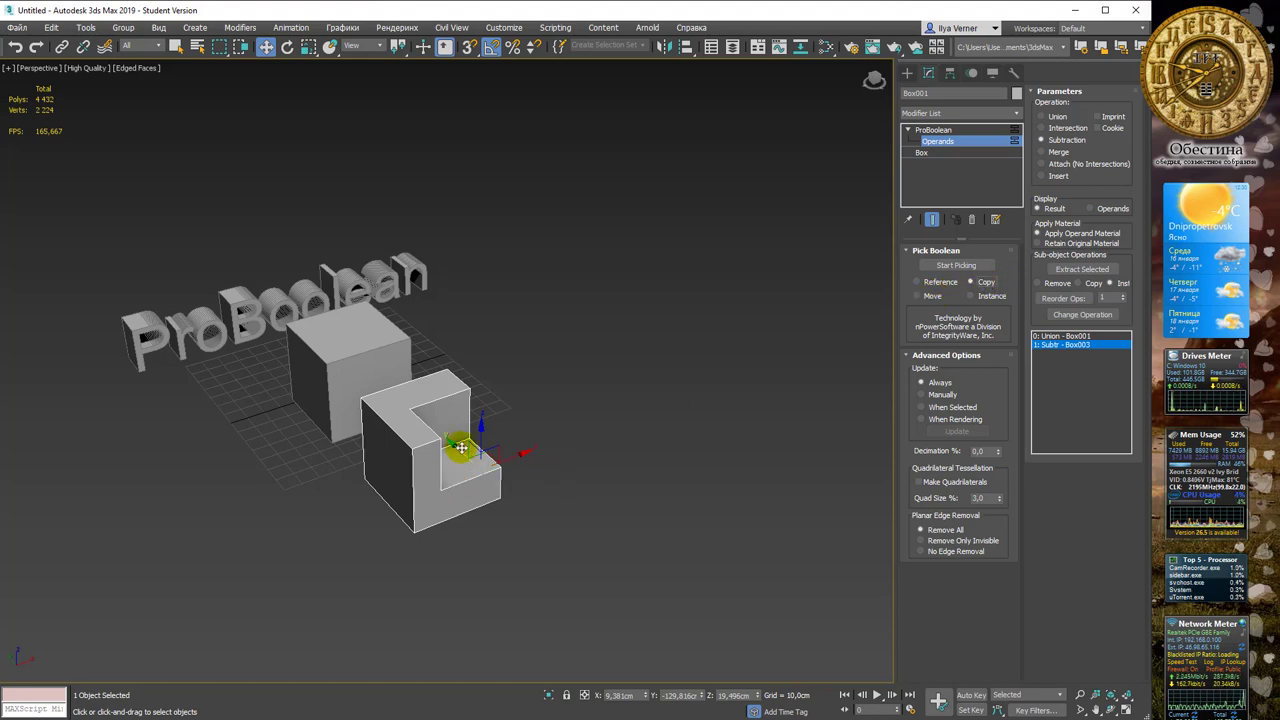
drag(481, 432, 484, 434)
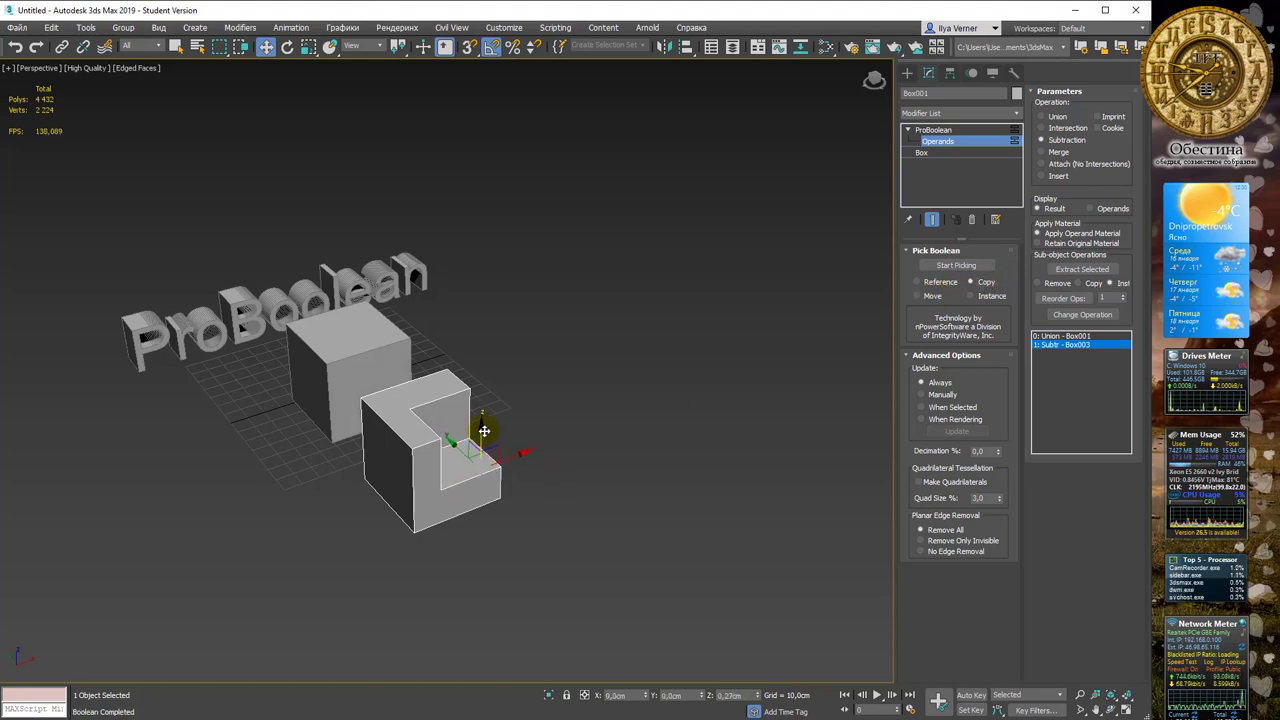
alt+middle_drag(506, 397, 532, 395)
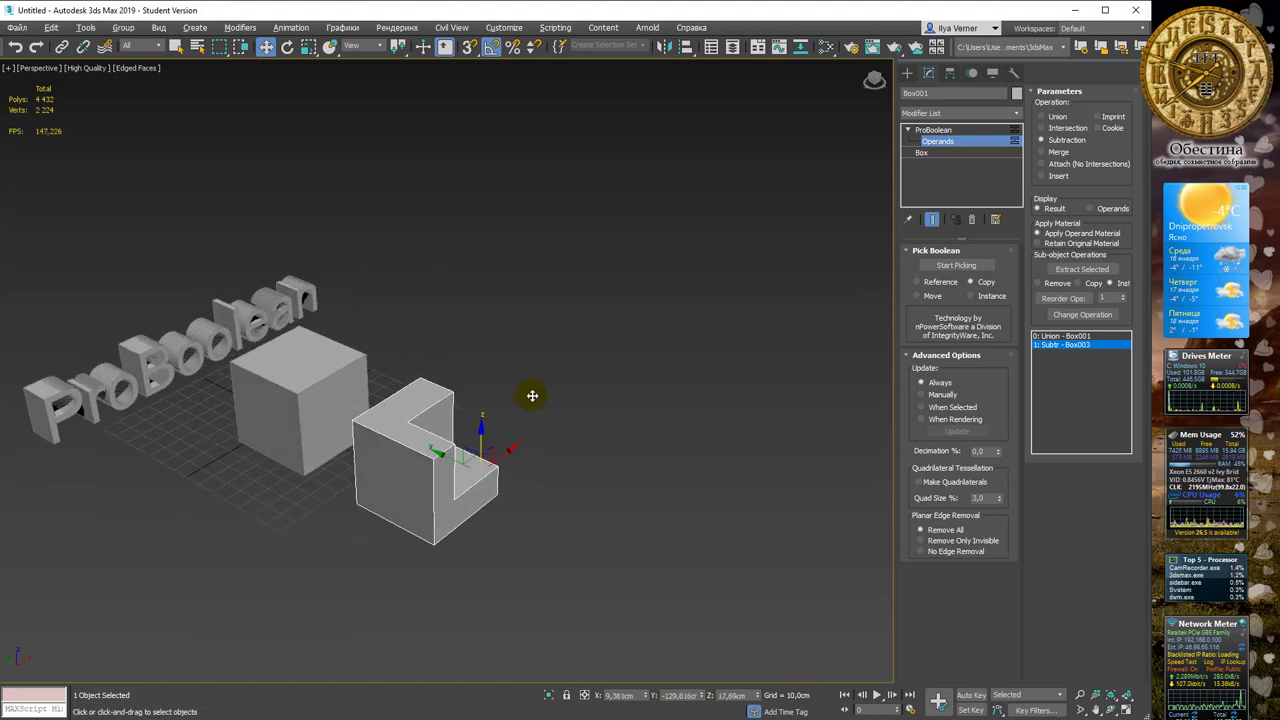
Pick the cube as operand 2: Subtr - Box002 and slide it along Y
click(951, 266)
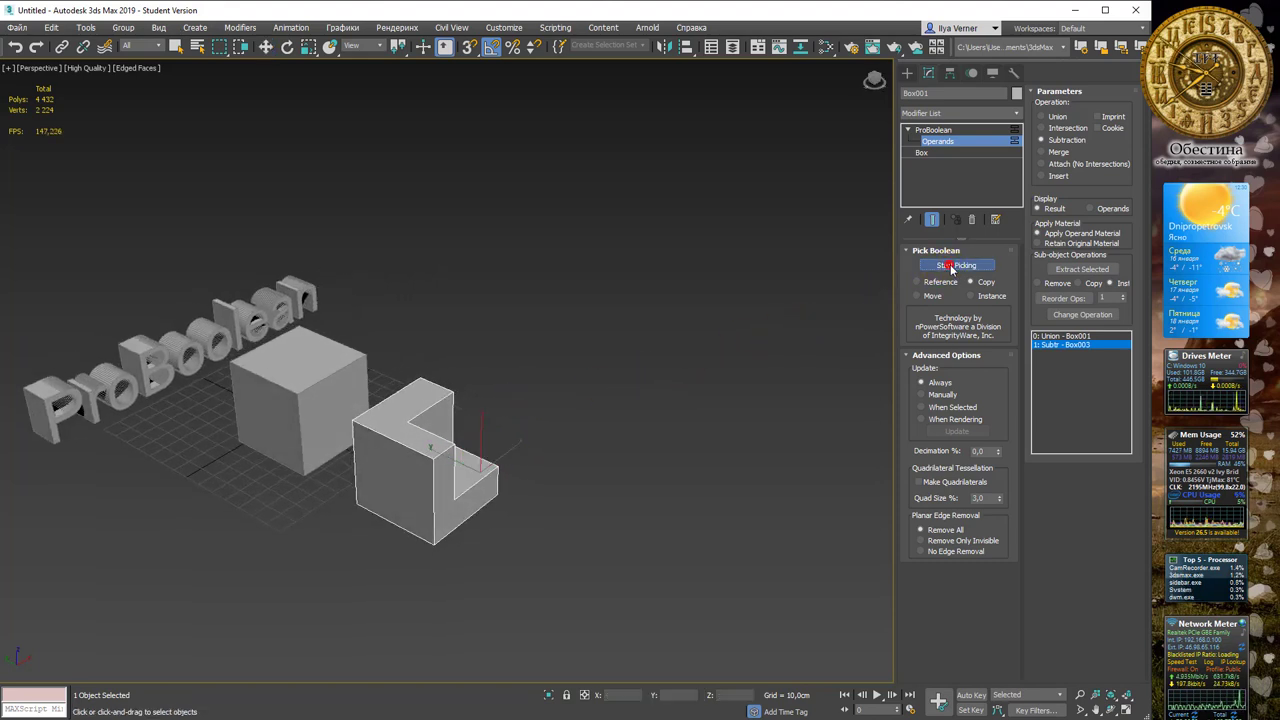
click(307, 362)
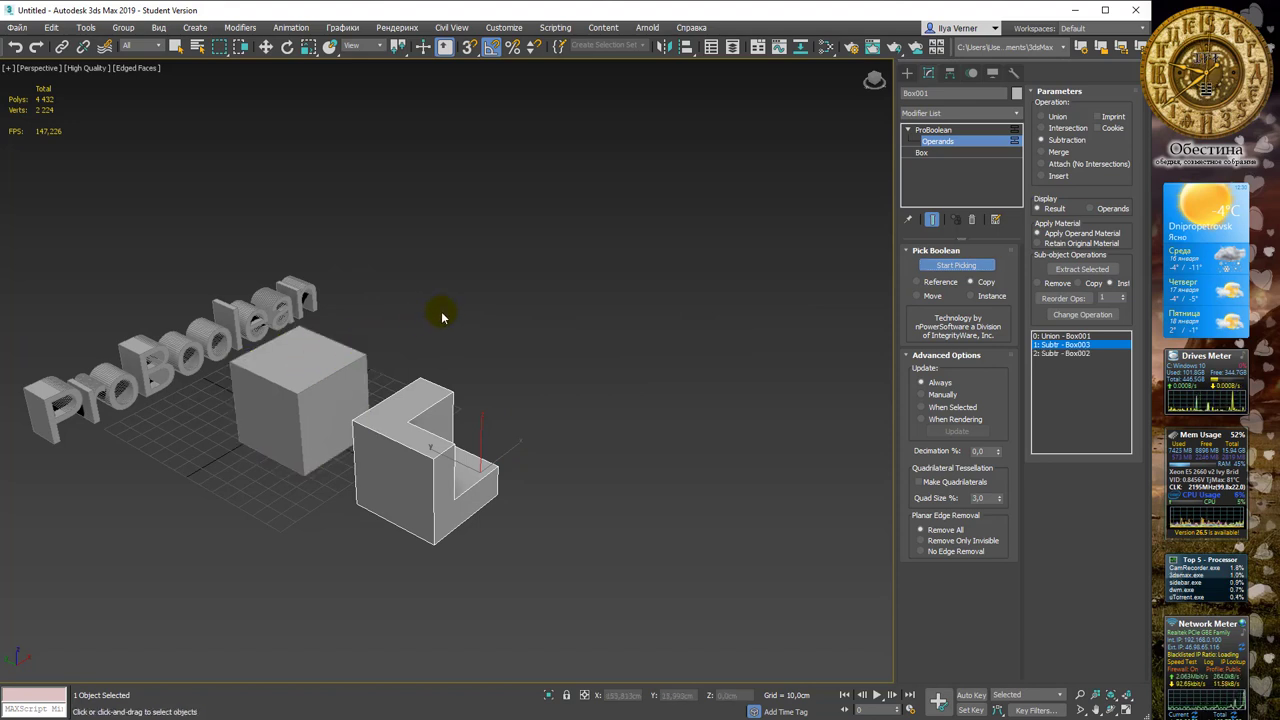
click(1058, 354)
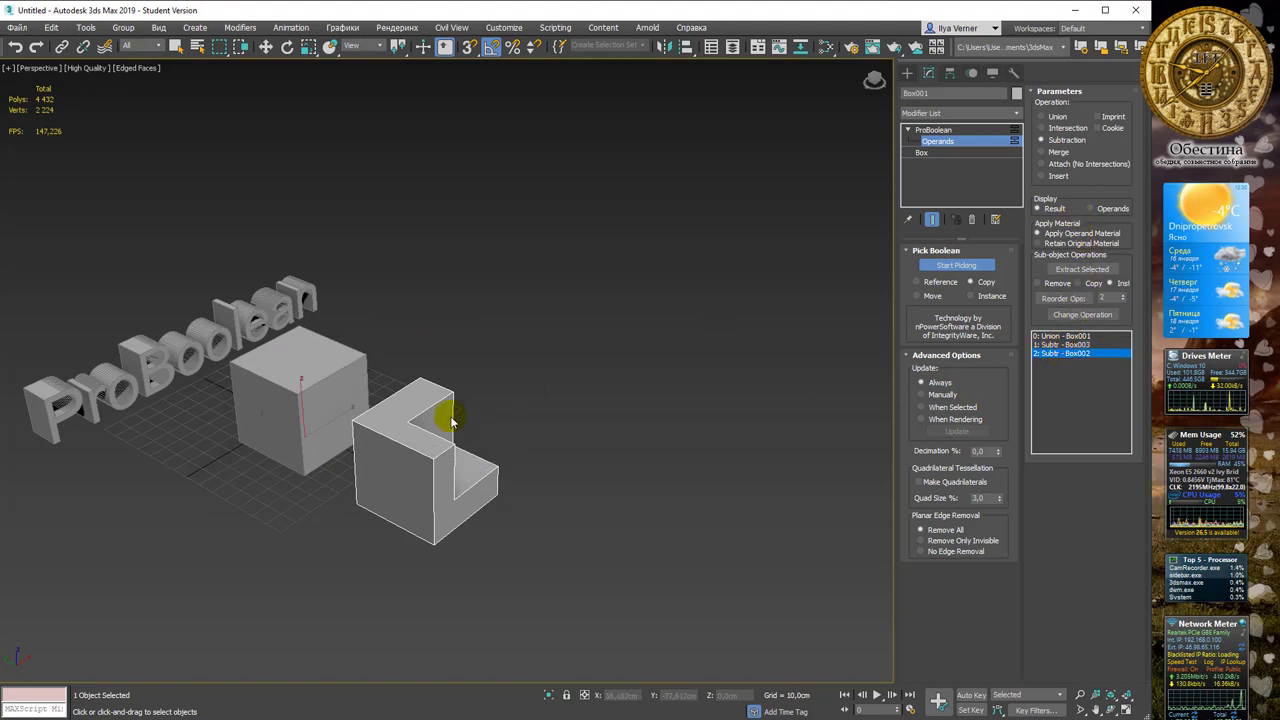
click(352, 402)
mouse_move(288, 427)
mouse_down()
mouse_move(346, 461)
mouse_move(371, 438)
mouse_move(345, 413)
mouse_up()
mouse_move(1205, 210)
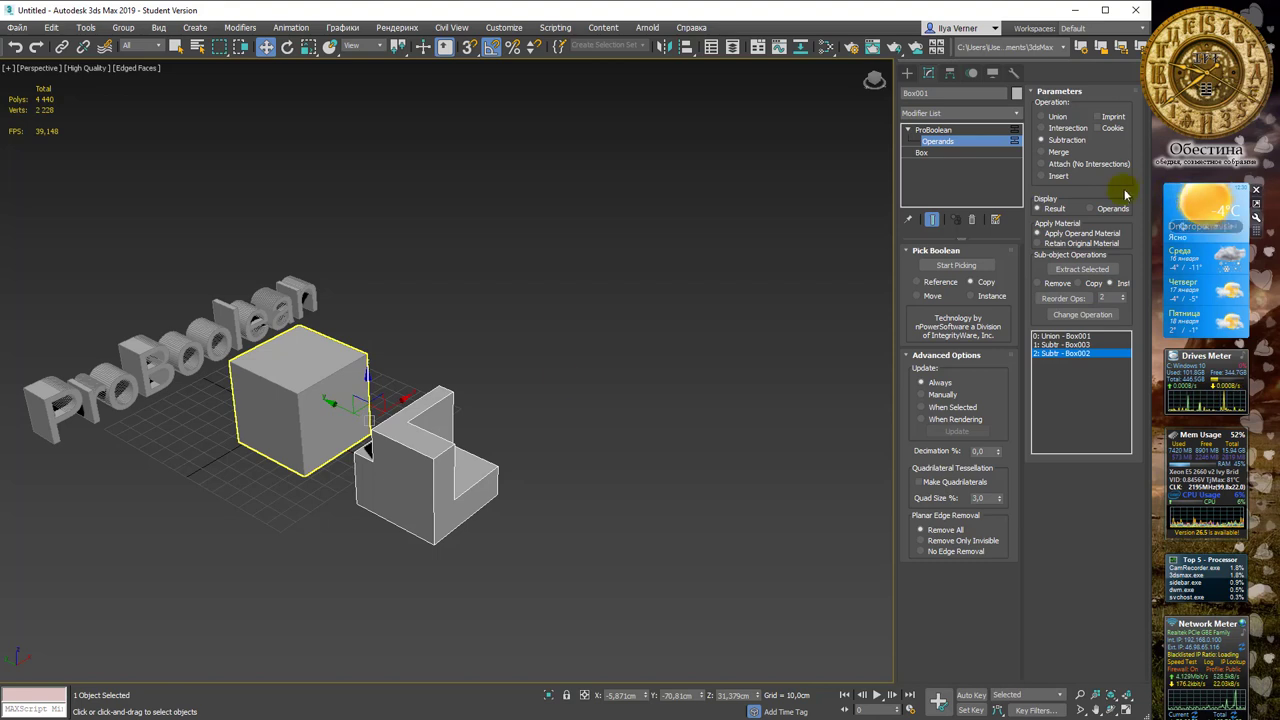
click(1107, 212)
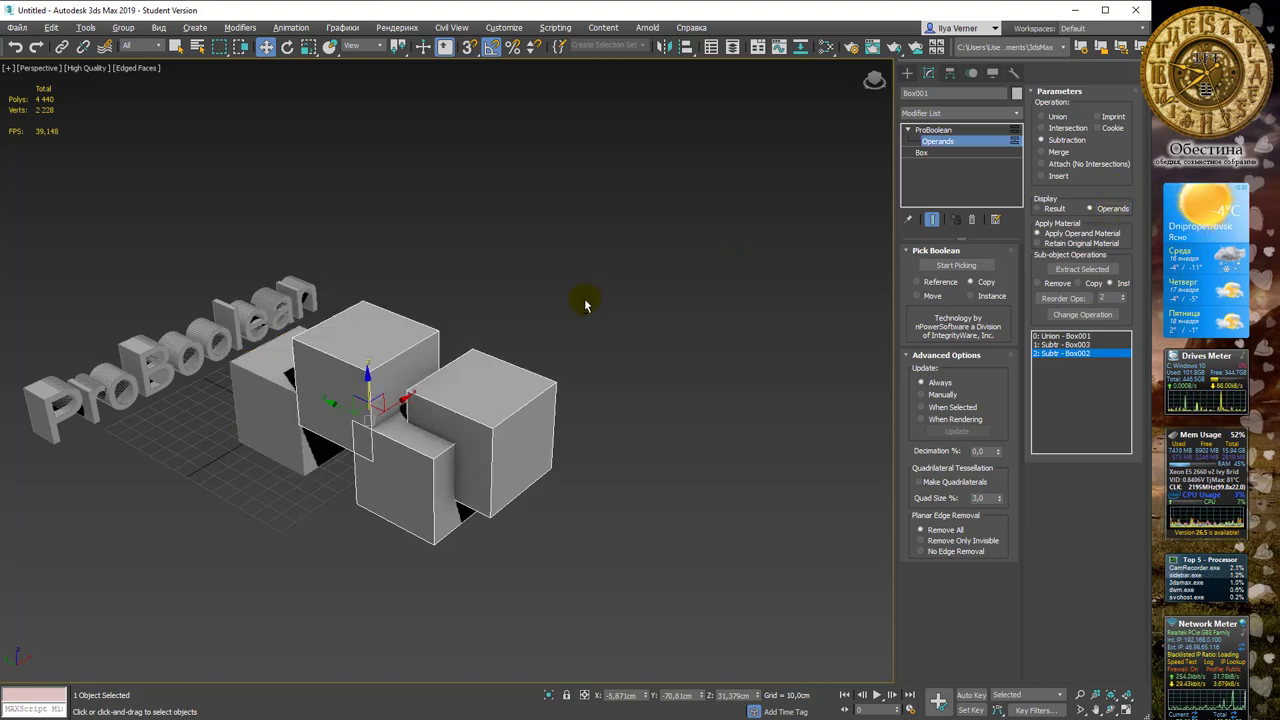
alt+middle_drag(586, 300, 616, 287)
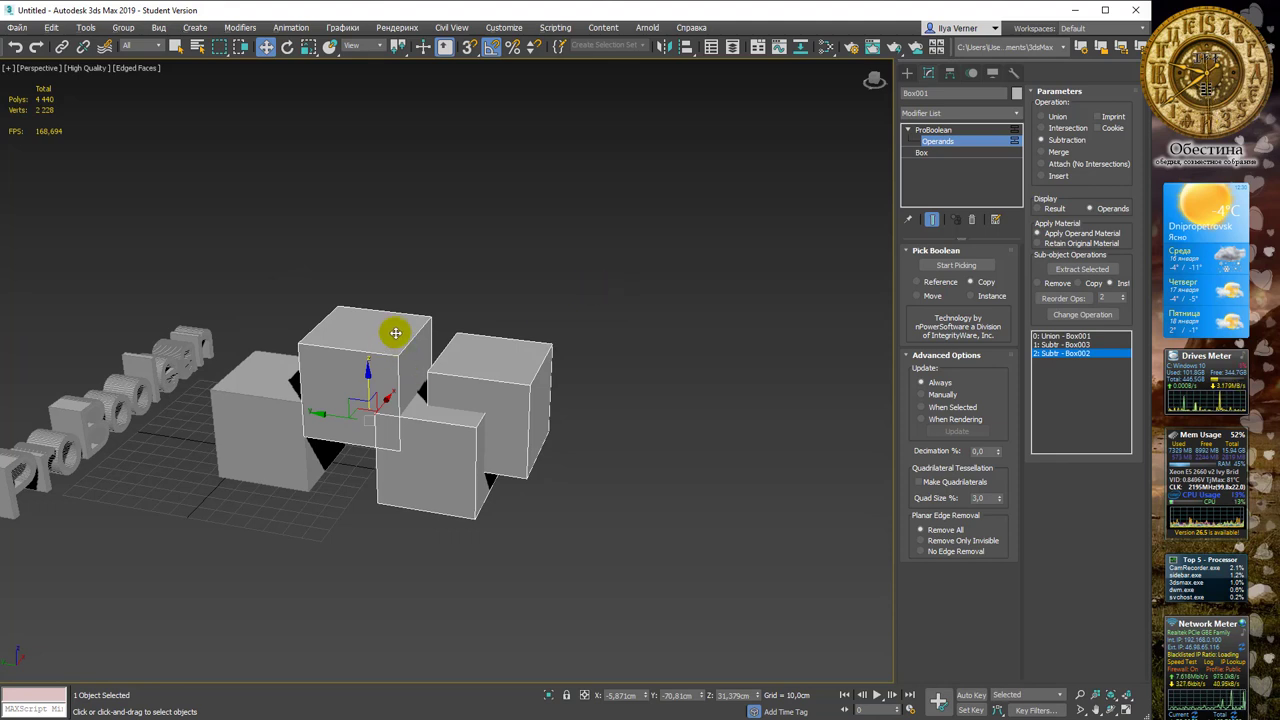
click(987, 284)
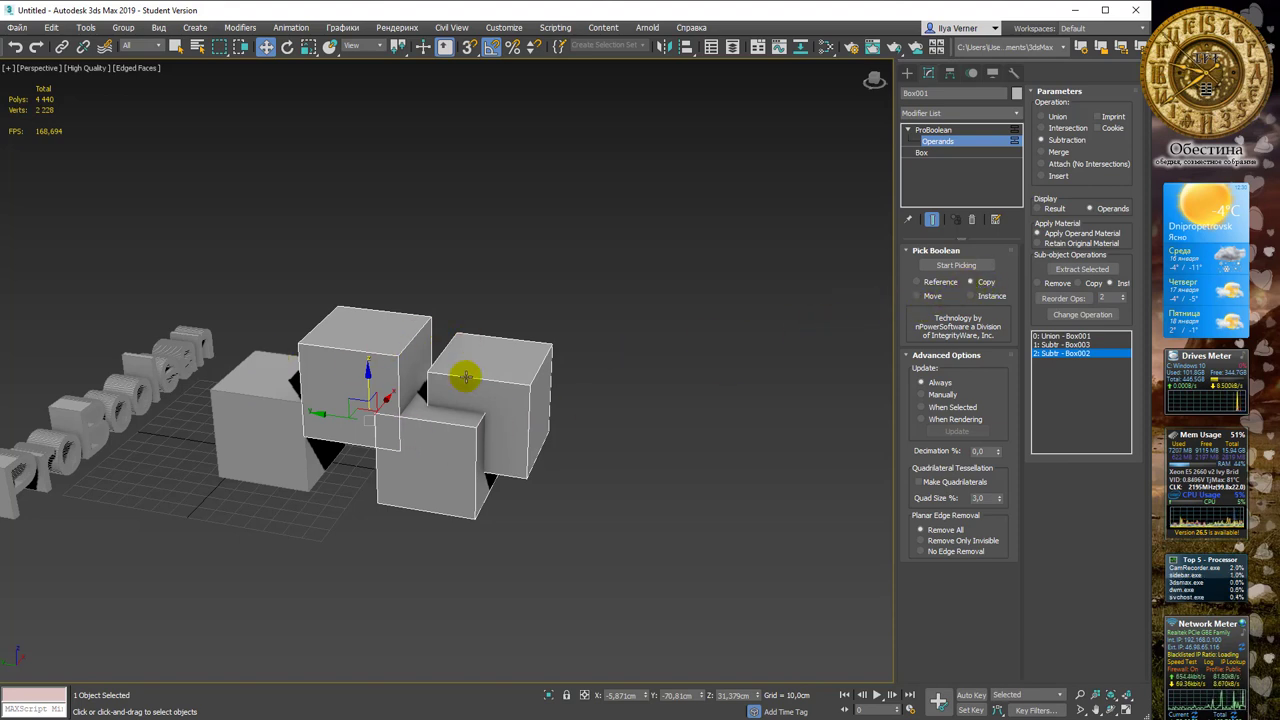
click(1060, 210)
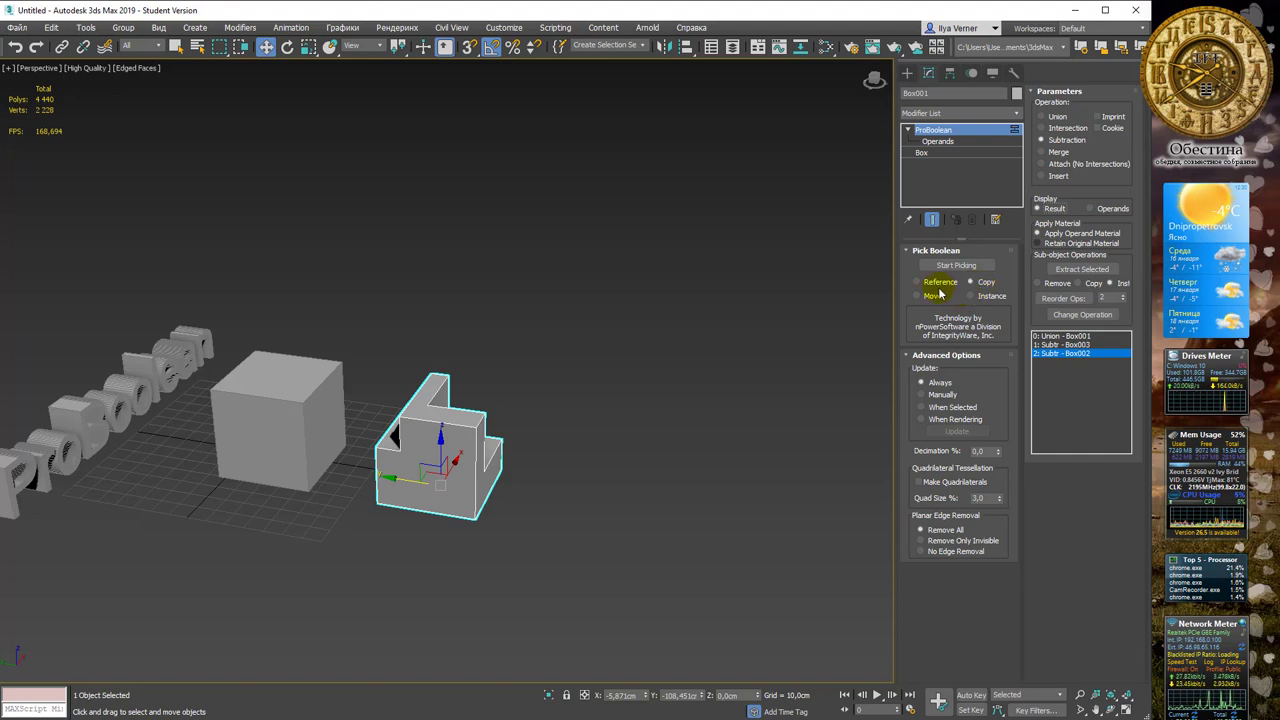
Set Pick Boolean to Instance, lower the standalone cube, and select the L-shaped block
click(971, 297)
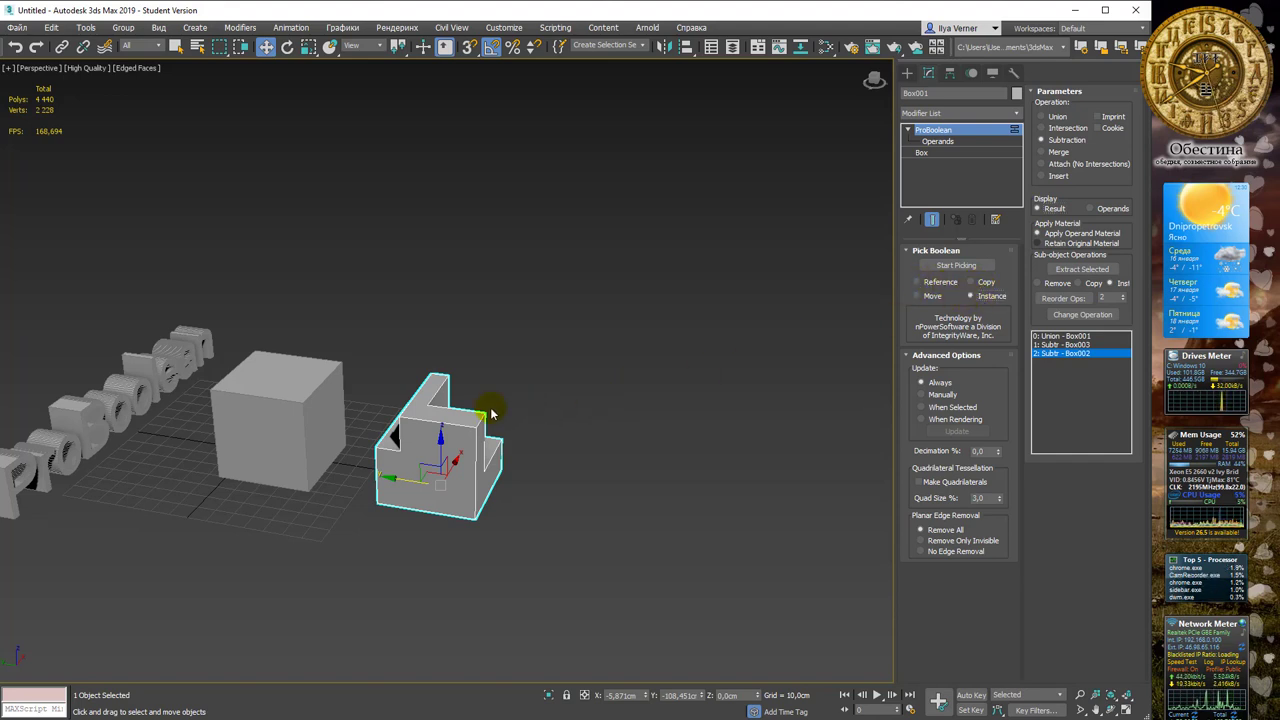
click(251, 403)
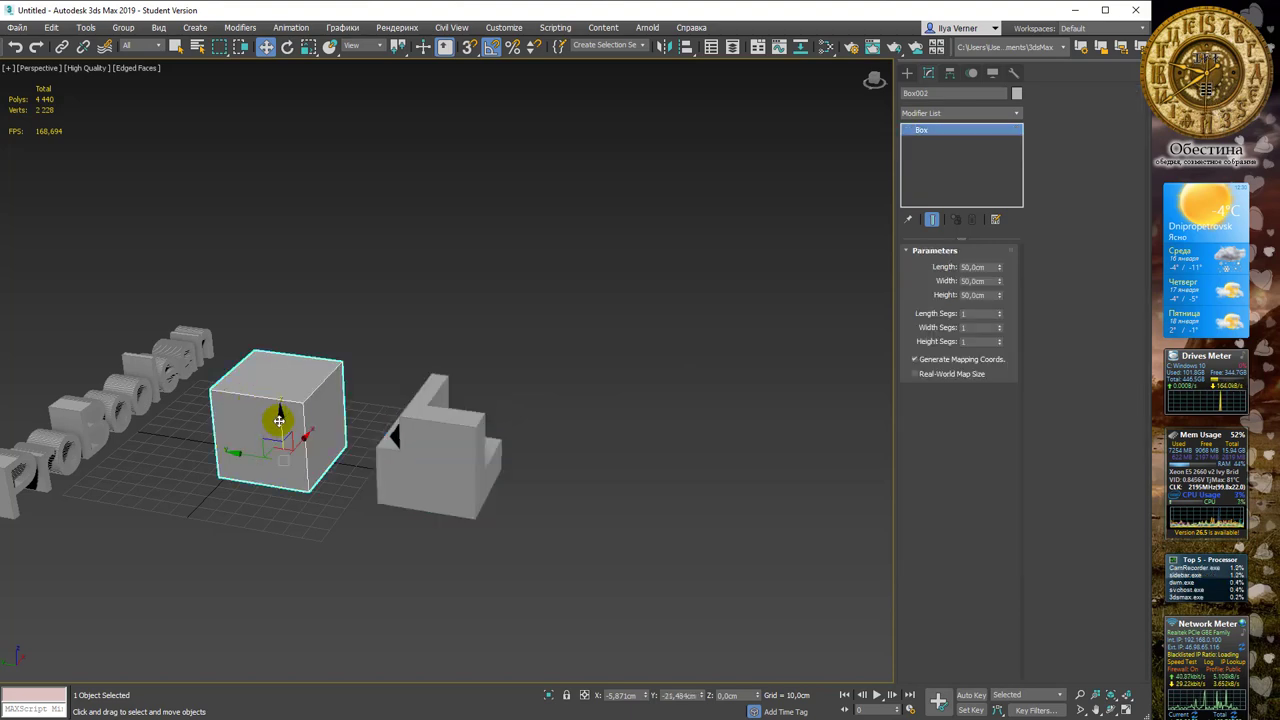
drag(280, 423, 286, 500)
mouse_move(309, 500)
alt+middle_down()
mouse_move(404, 480)
mouse_move(301, 502)
mouse_move(404, 448)
alt+middle_up()
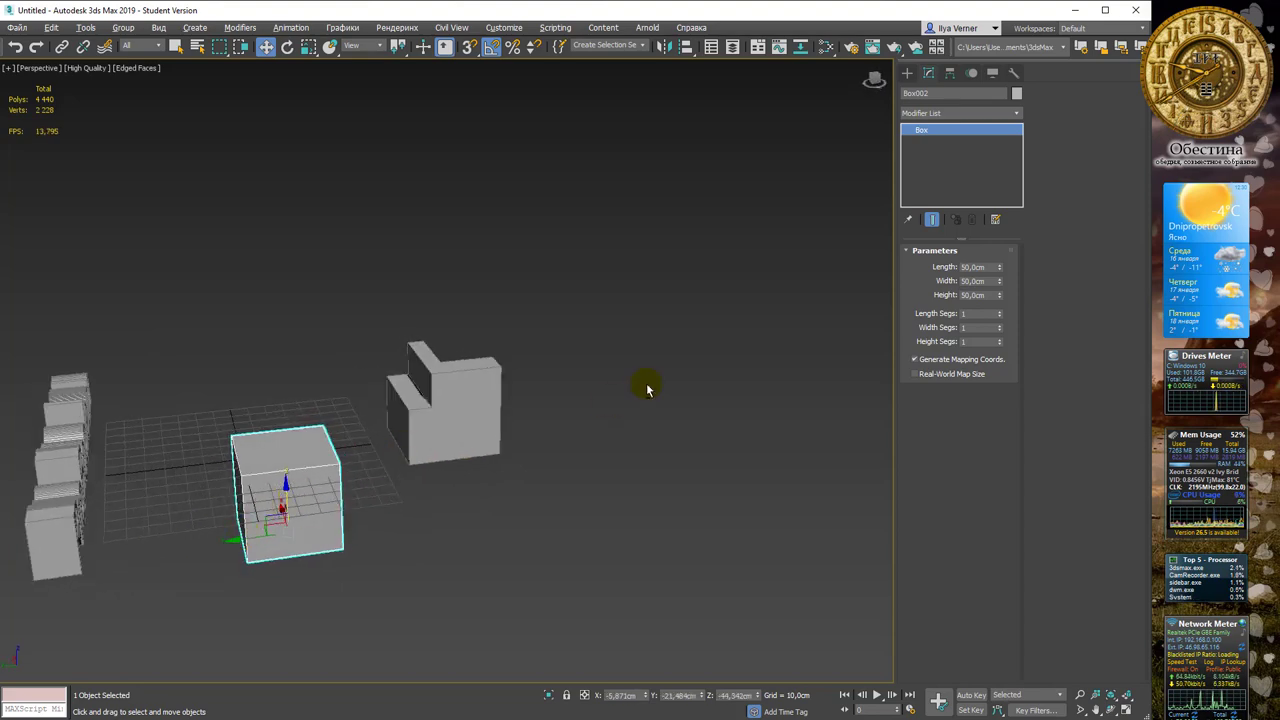
alt+middle_drag(646, 380, 580, 391)
click(429, 456)
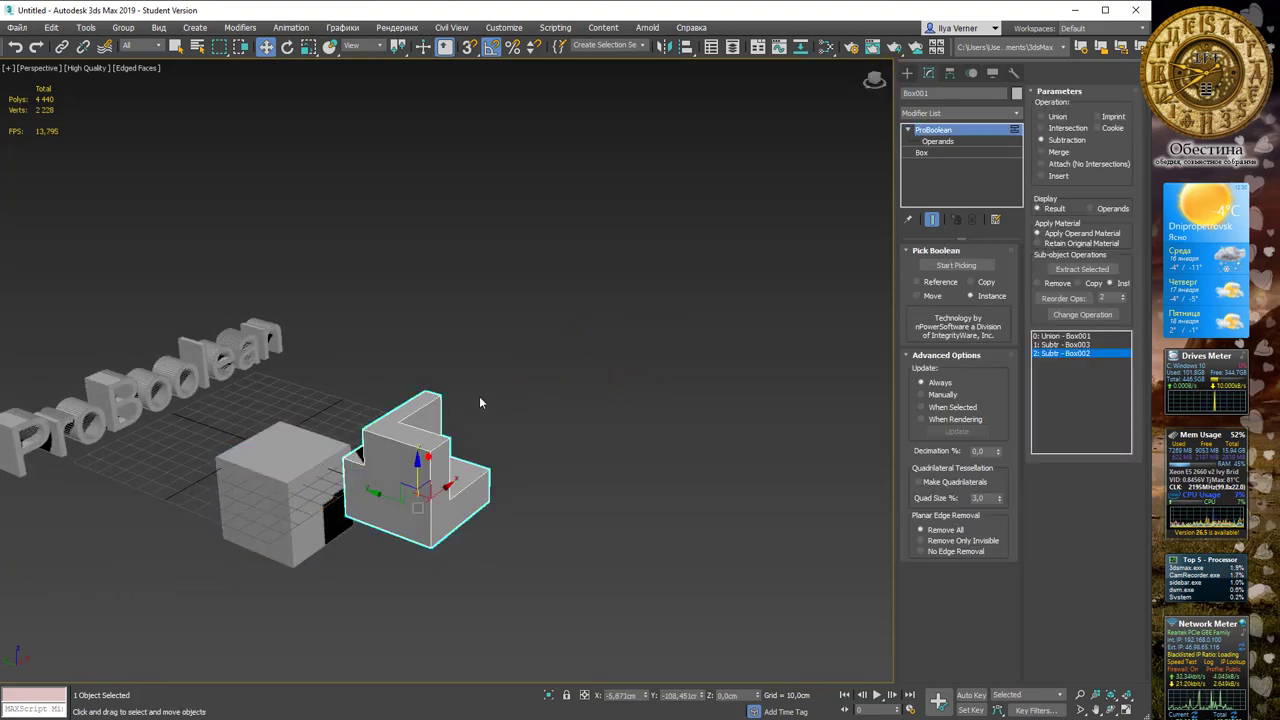
alt+middle_drag(480, 400, 549, 363)
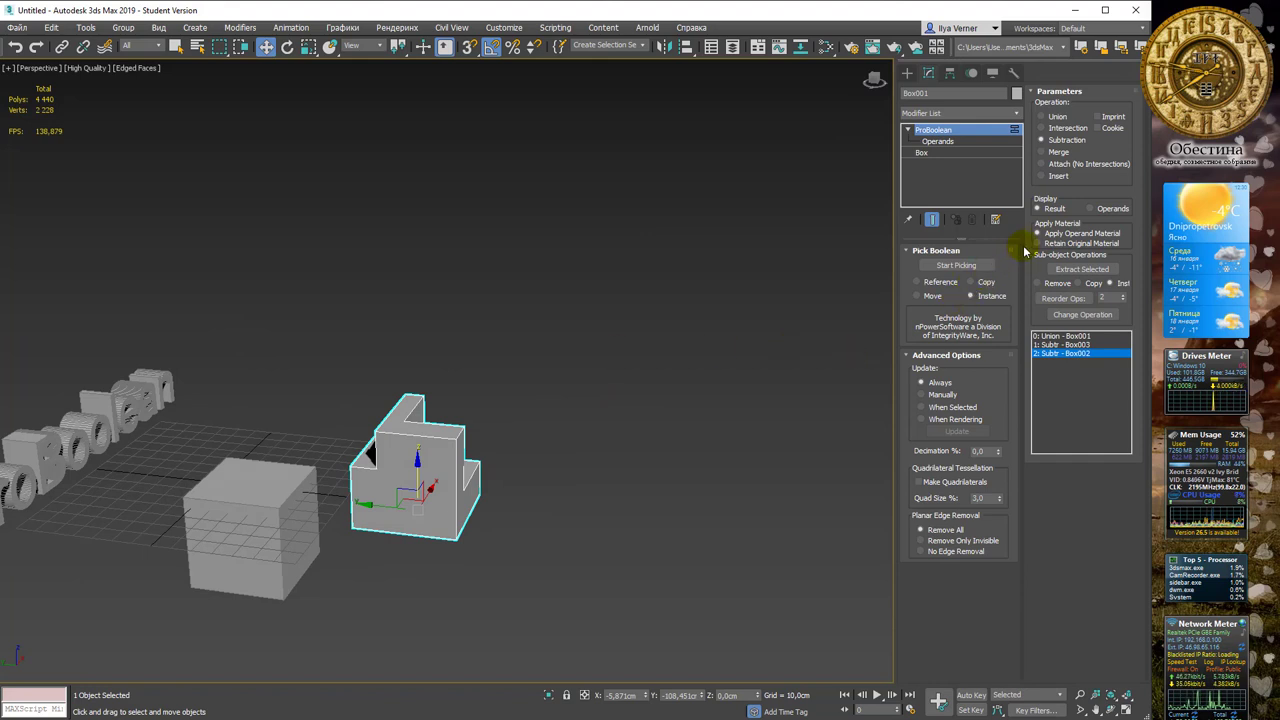
Pick the cube as instanced operand 3: Subtr - Box002 and move it toward the block
click(956, 265)
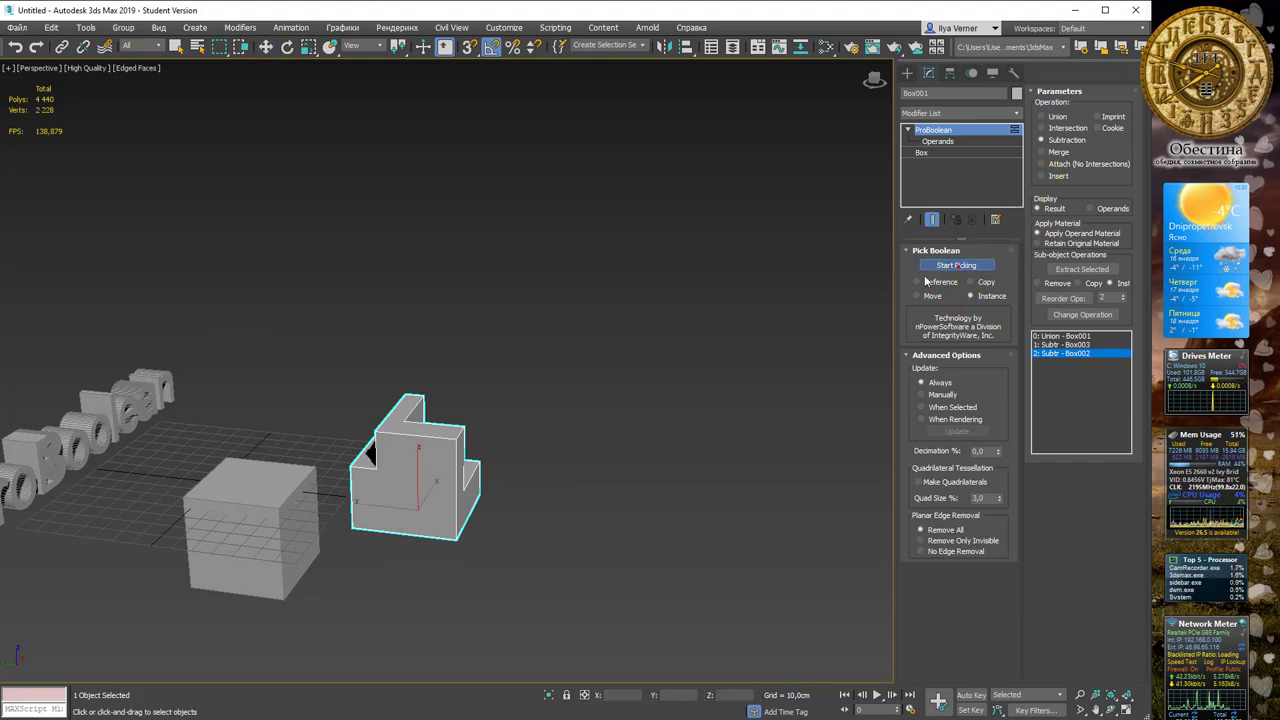
click(238, 510)
click(940, 141)
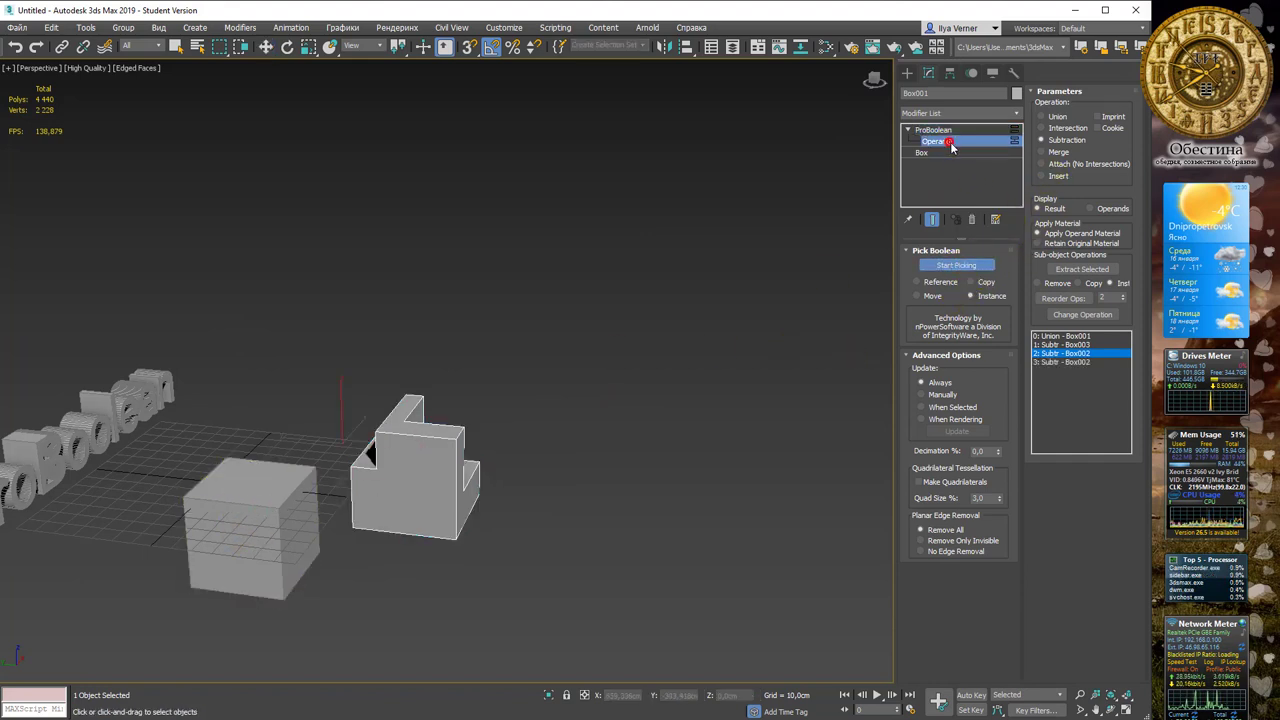
click(1060, 362)
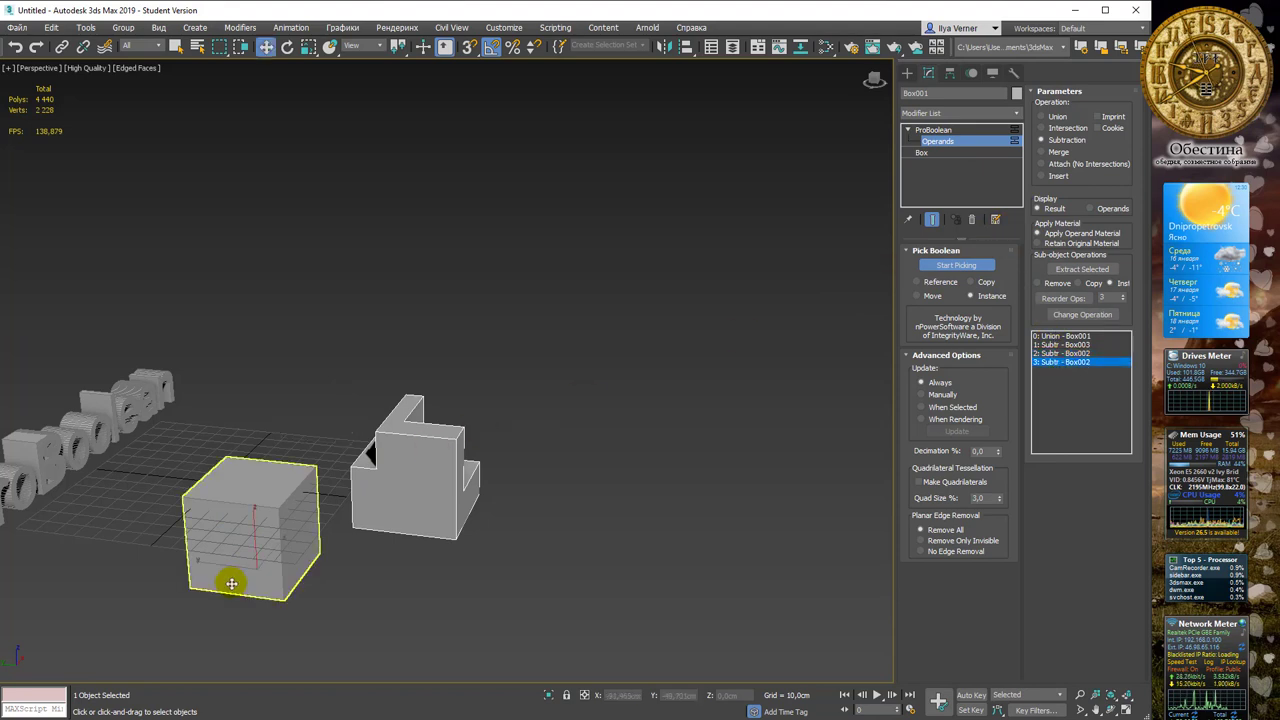
key(w)
drag(242, 565, 396, 518)
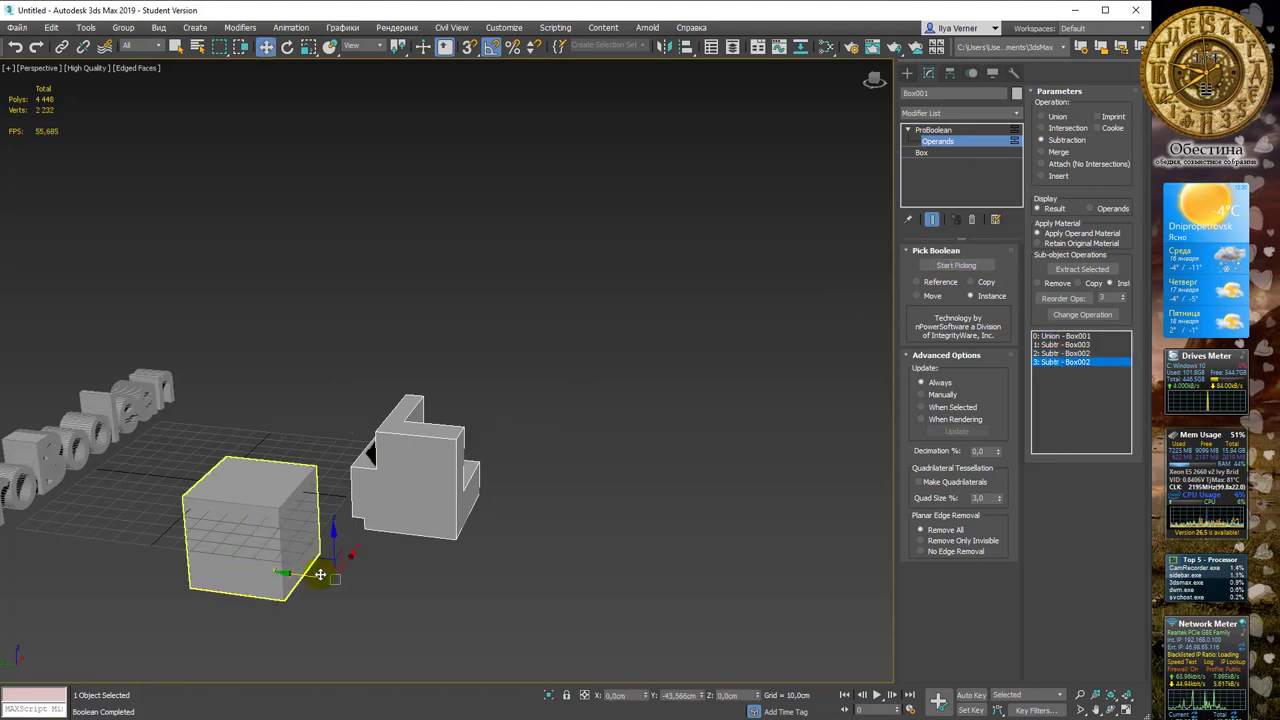
Orbit around the scene to inspect the new cut and clear the operand selection
mouse_move(396, 518)
alt+middle_down()
mouse_move(429, 486)
mouse_move(346, 553)
alt+middle_up()
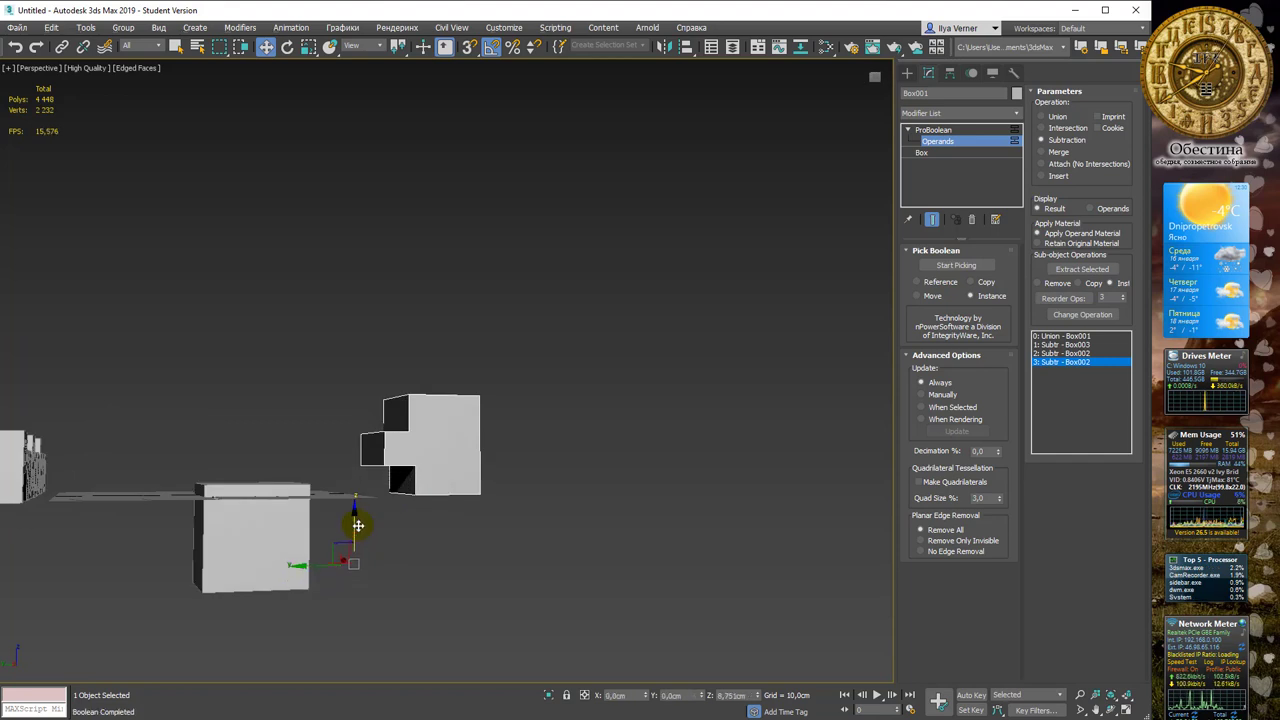
mouse_move(429, 480)
alt+middle_down()
mouse_move(415, 503)
mouse_move(428, 503)
mouse_move(409, 509)
mouse_move(420, 464)
mouse_move(434, 486)
alt+middle_up()
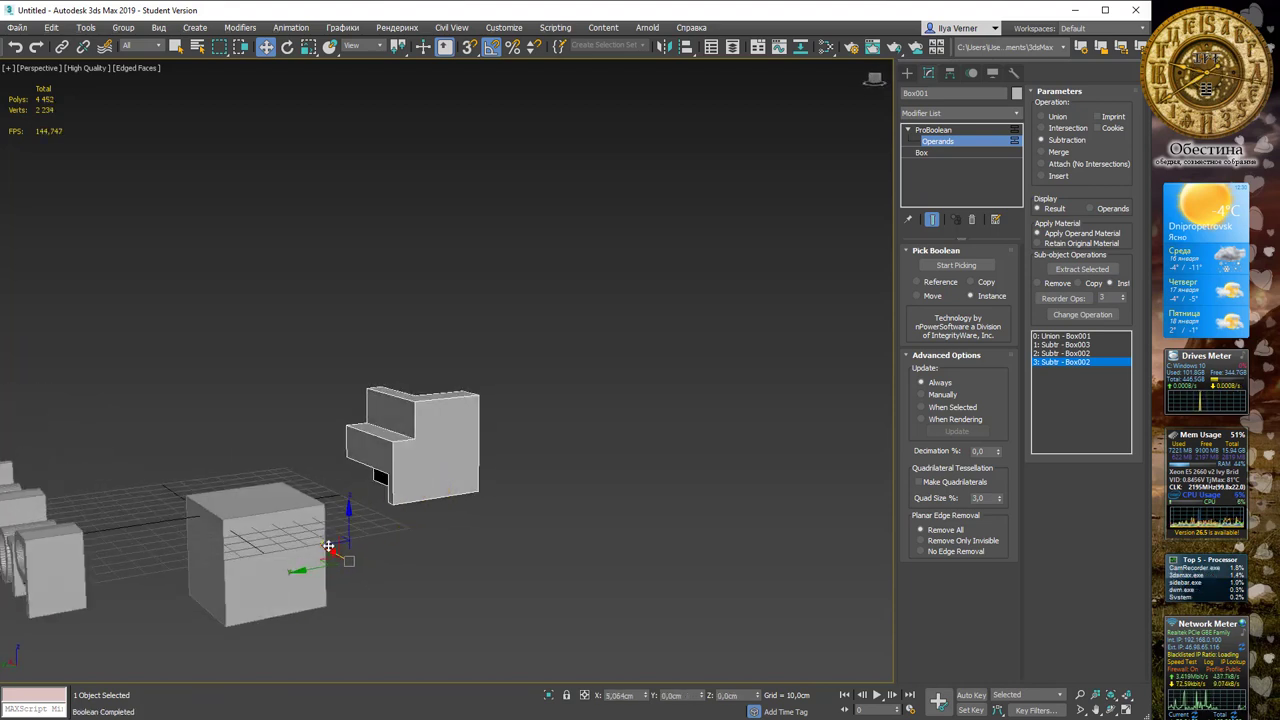
mouse_move(323, 534)
alt+middle_down()
mouse_move(409, 457)
mouse_move(538, 458)
mouse_move(566, 426)
mouse_move(397, 431)
mouse_move(440, 434)
mouse_move(472, 502)
mouse_move(449, 531)
mouse_move(480, 400)
mouse_move(506, 363)
mouse_move(521, 372)
mouse_move(496, 382)
alt+middle_up()
click(497, 491)
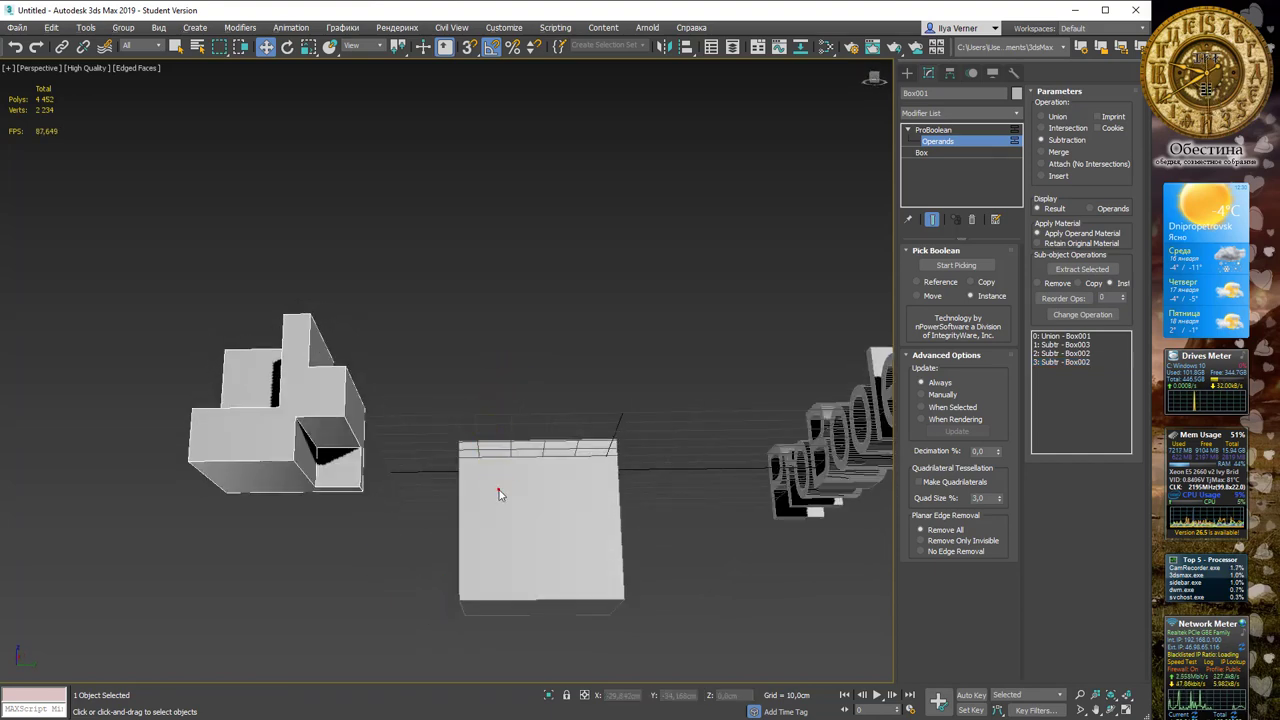
Add an Edit Poly modifier to the standalone Box002 and select all twelve edges
click(937, 131)
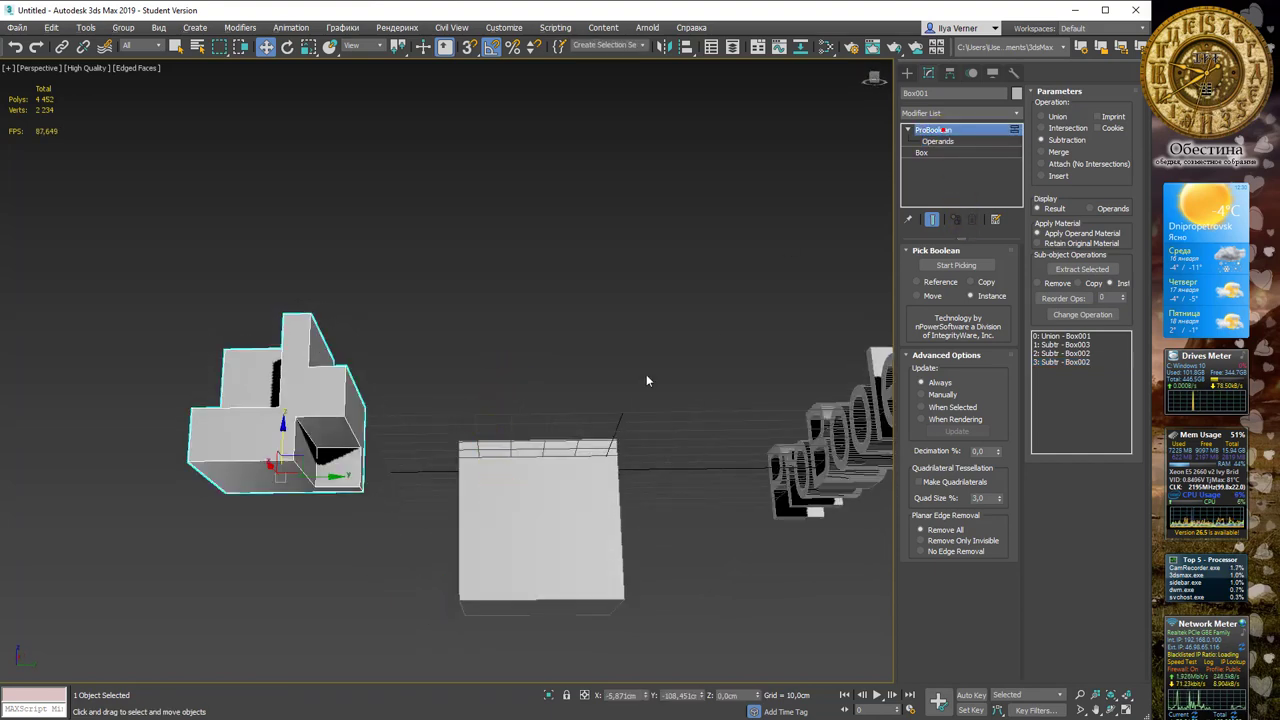
click(514, 486)
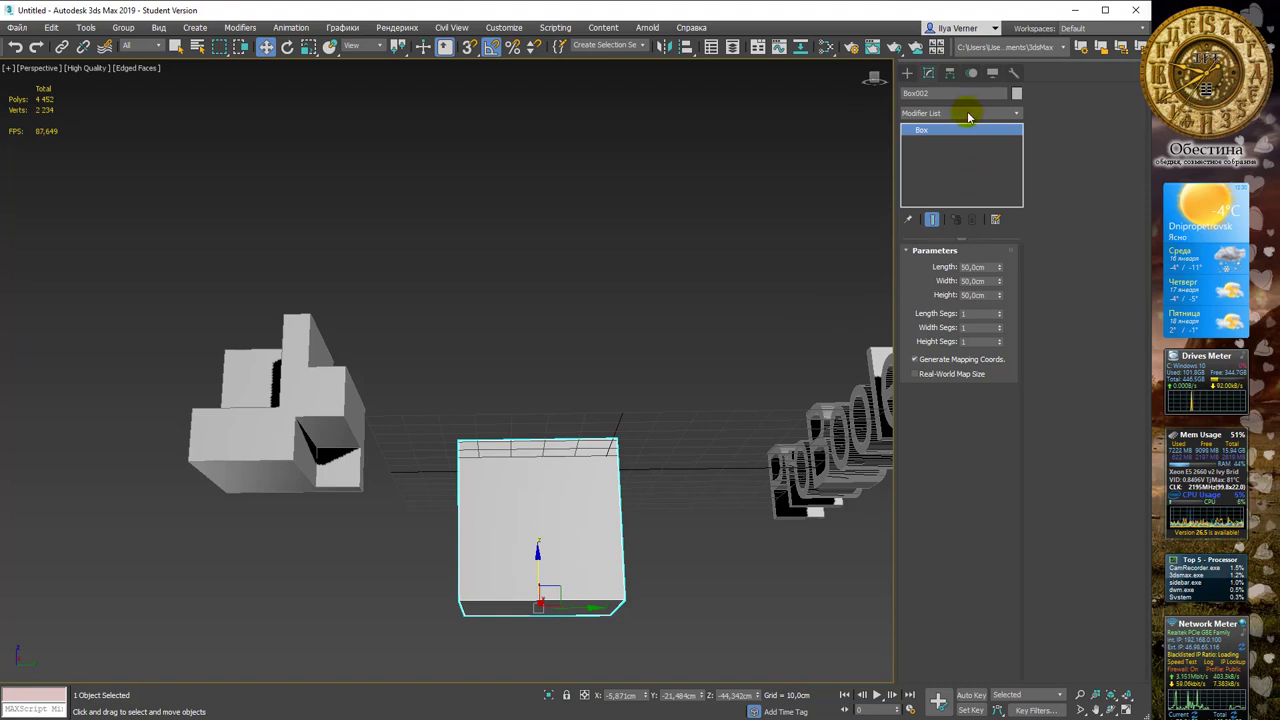
click(1008, 114)
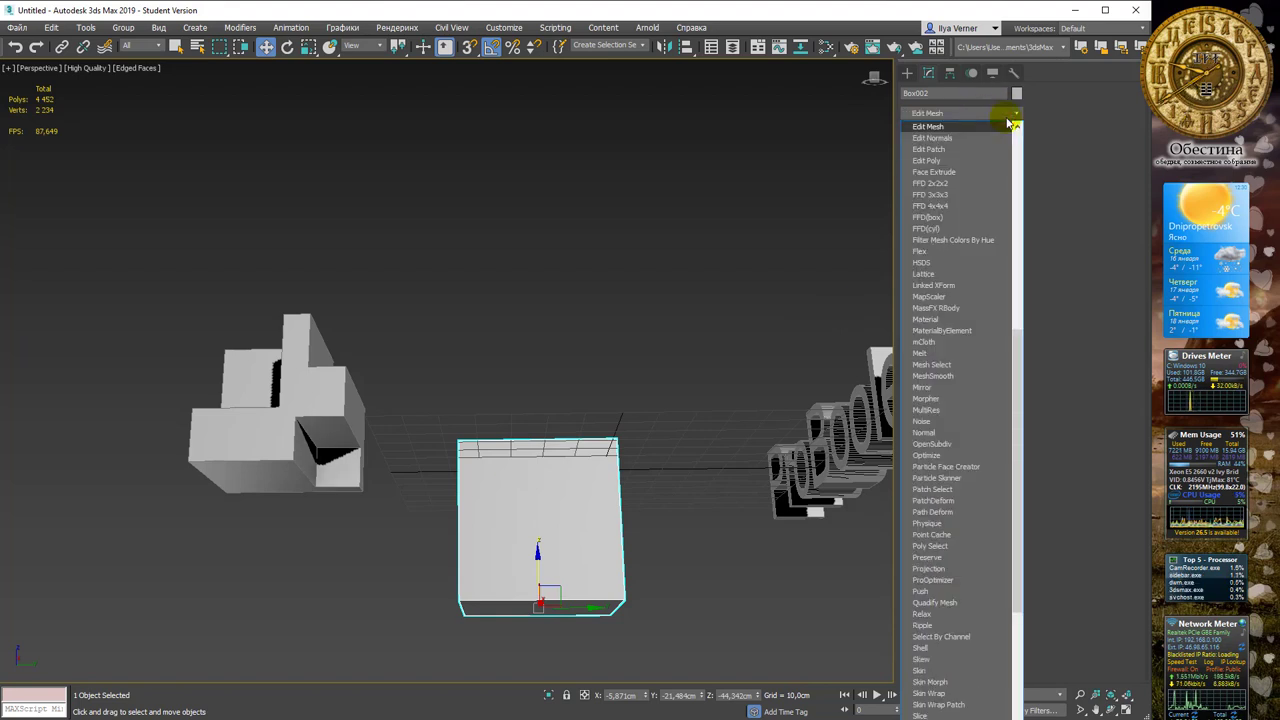
click(957, 161)
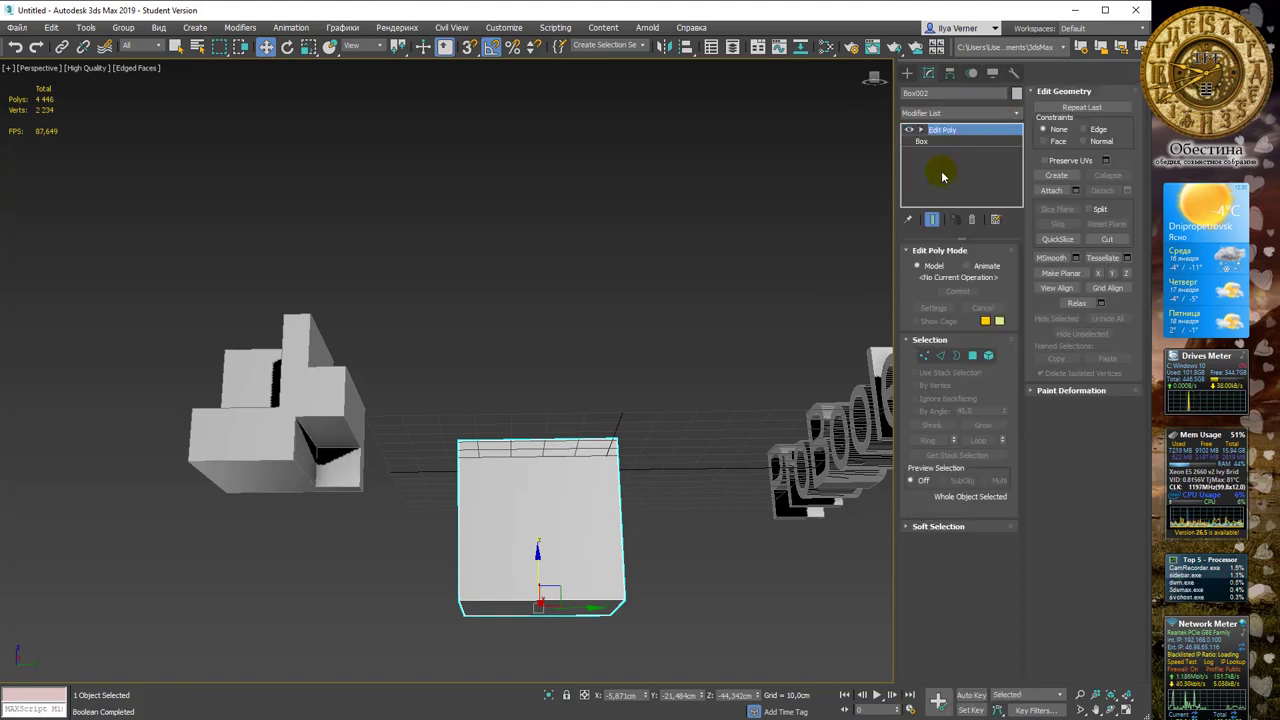
key(2)
key(ctrl+a)
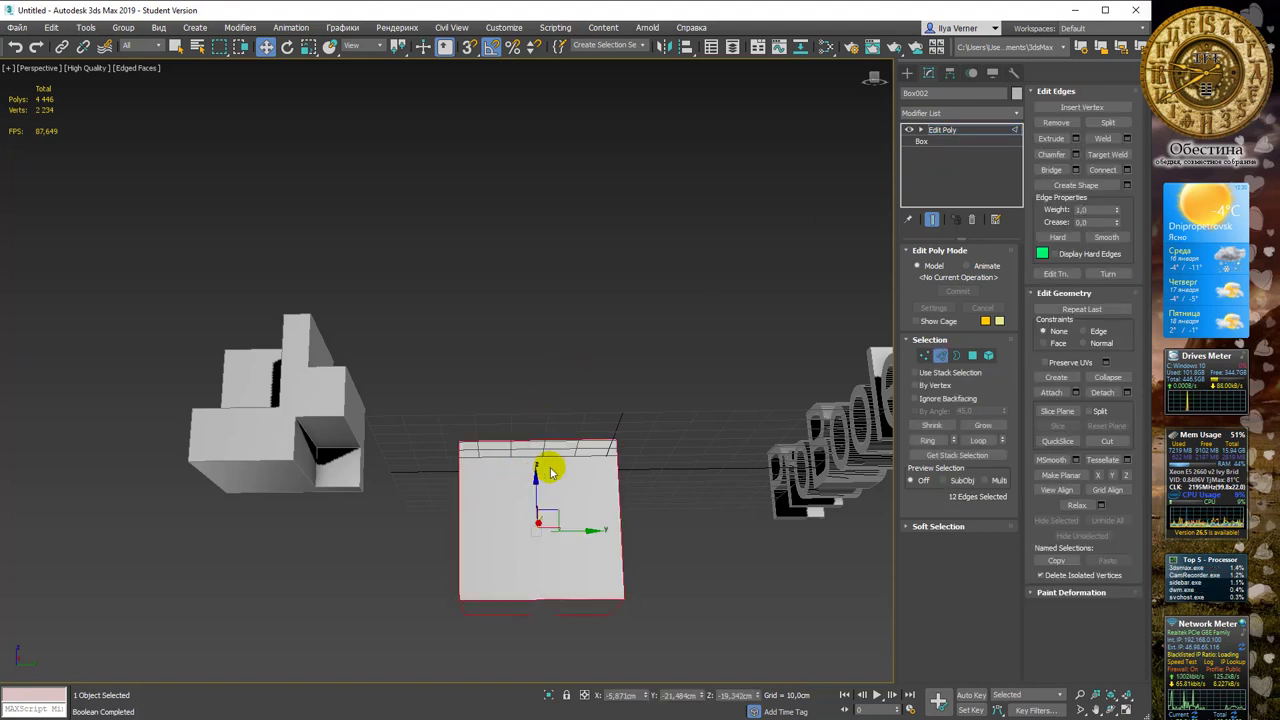
Chamfer the selected box edges with a 2.856 cm amount and confirm it
click(1076, 155)
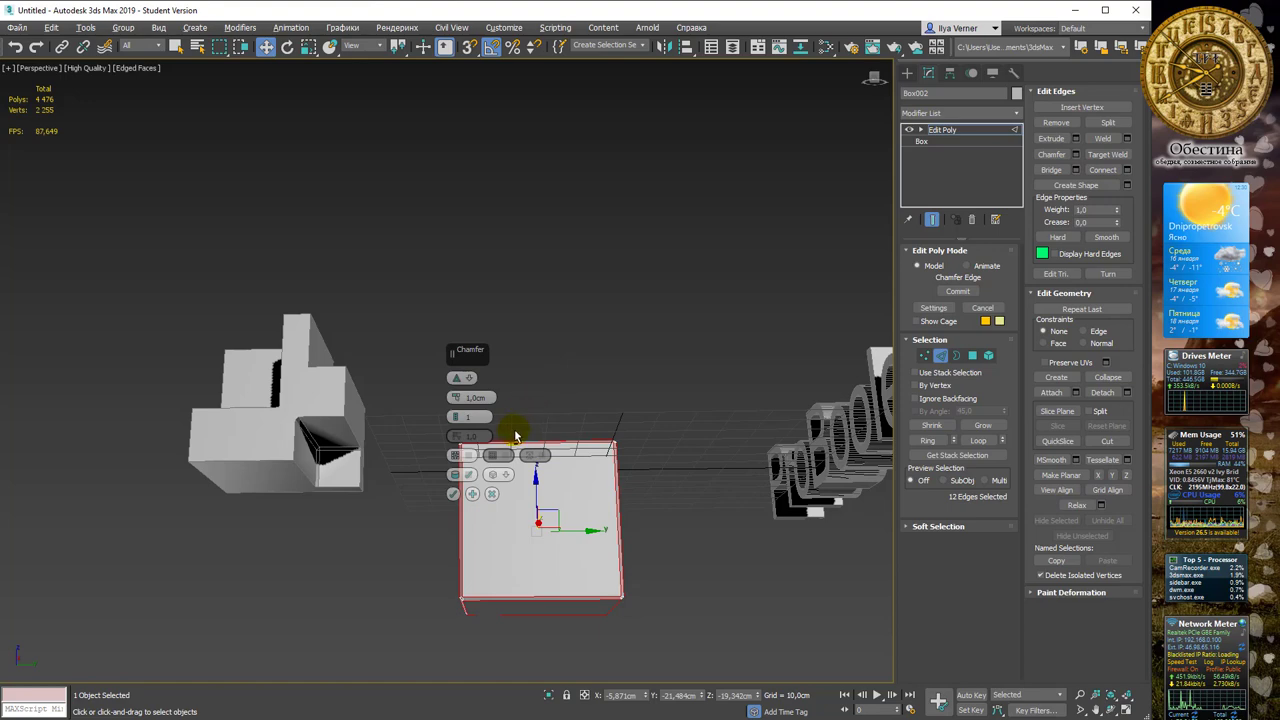
mouse_move(515, 437)
alt+middle_down()
mouse_move(523, 420)
mouse_move(491, 451)
alt+middle_up()
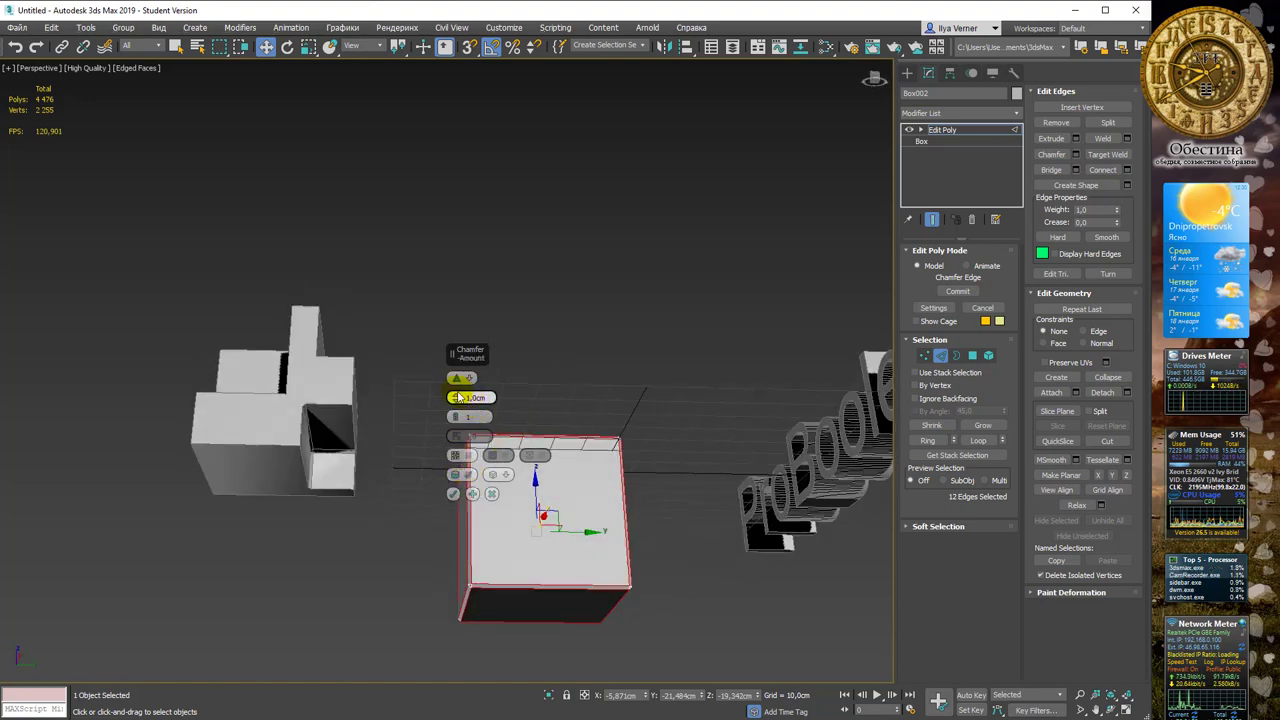
drag(458, 397, 556, 383)
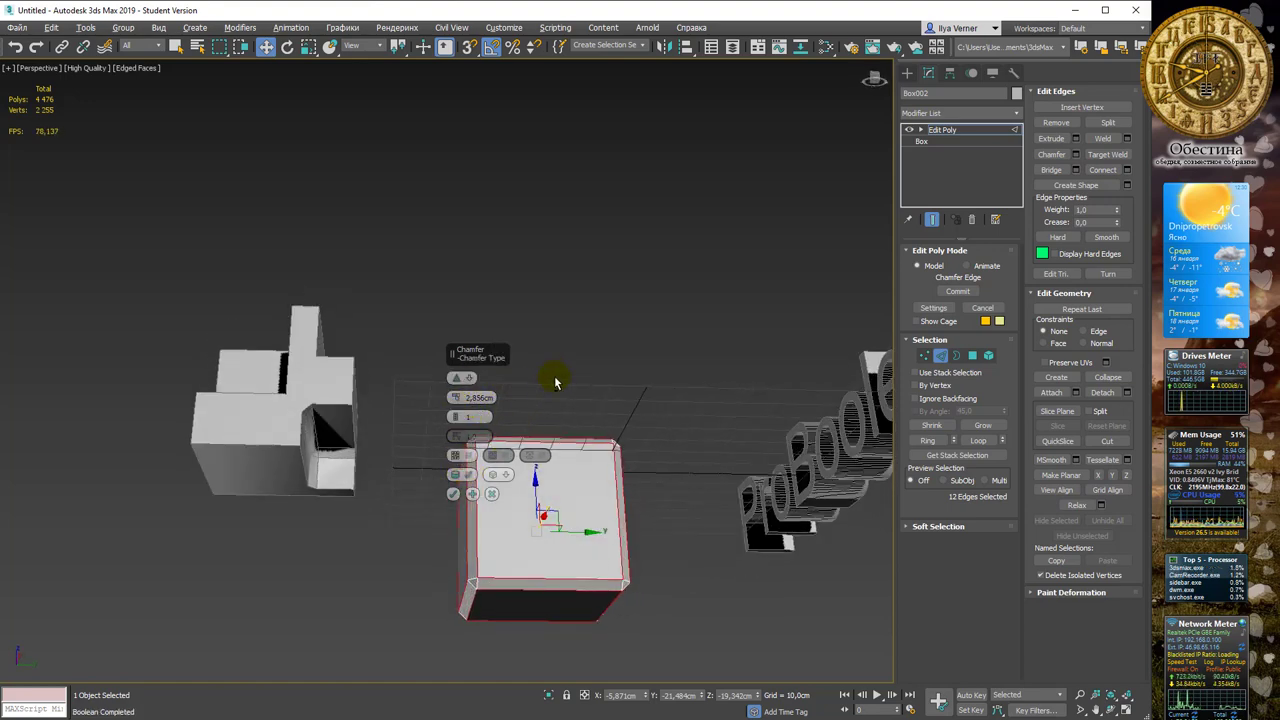
mouse_move(556, 383)
alt+middle_down()
mouse_move(495, 410)
mouse_move(509, 437)
mouse_move(571, 451)
alt+middle_up()
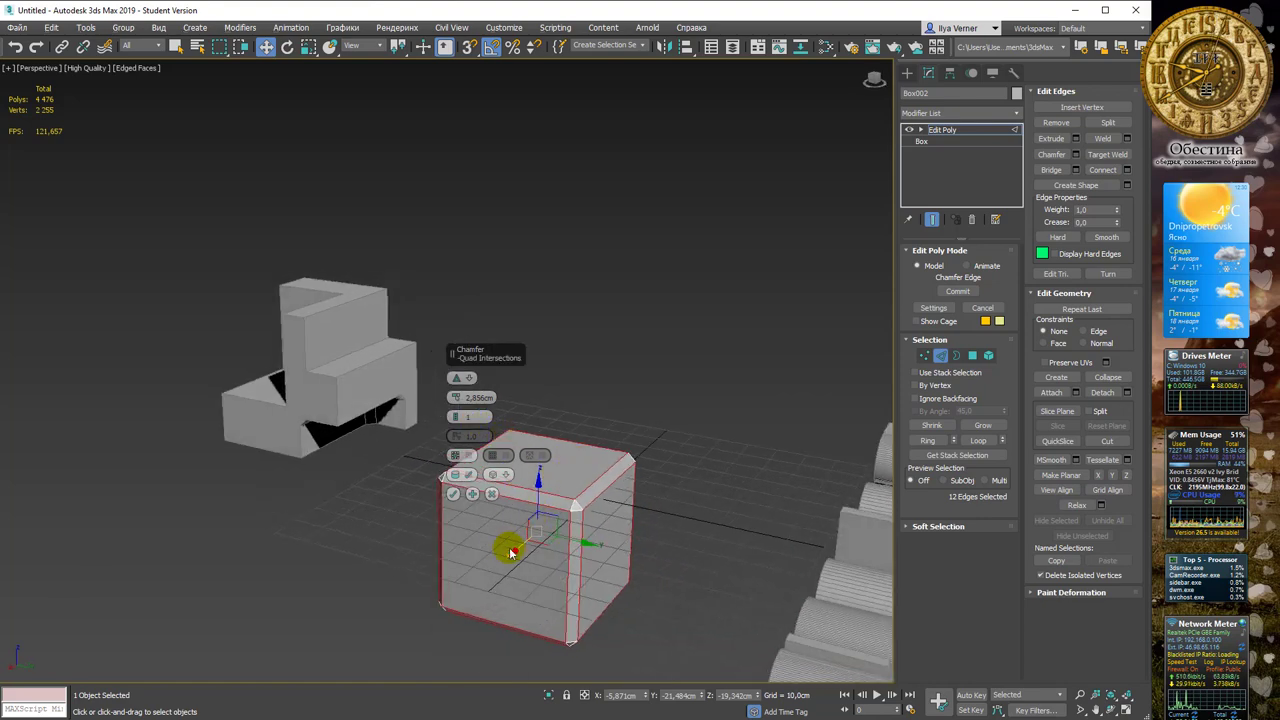
click(453, 493)
mouse_move(453, 493)
alt+middle_down()
mouse_move(500, 408)
mouse_move(464, 384)
alt+middle_up()
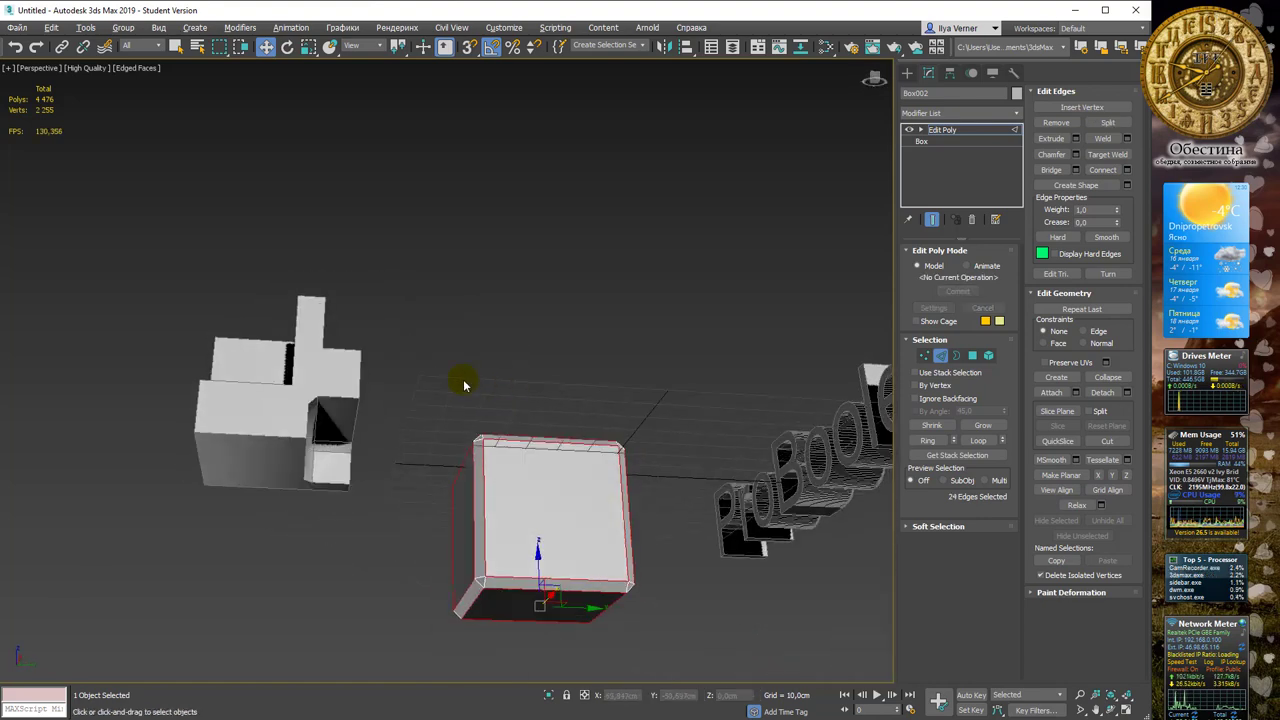
Inspect the chamfered Box002 from several angles and clear its edge selection
scroll(340, 397, up, 3)
scroll(343, 386, up, 3)
scroll(337, 391, up, 3)
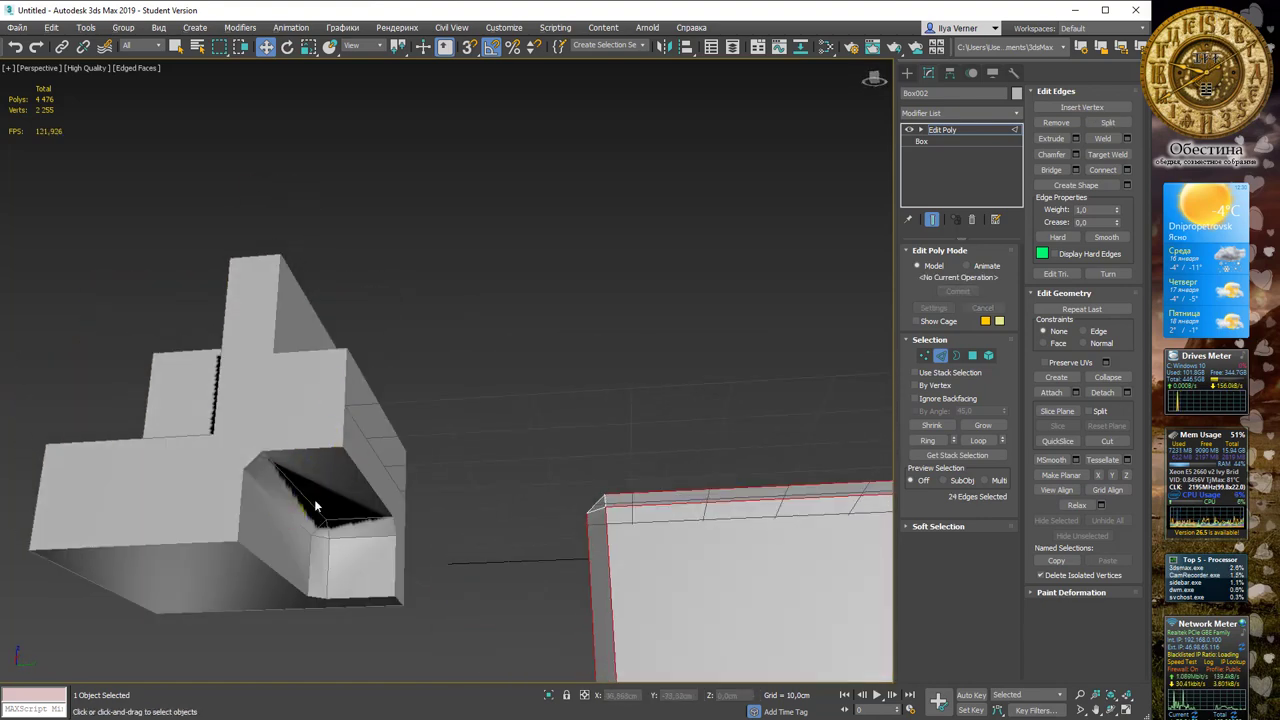
alt+middle_drag(349, 457, 335, 490)
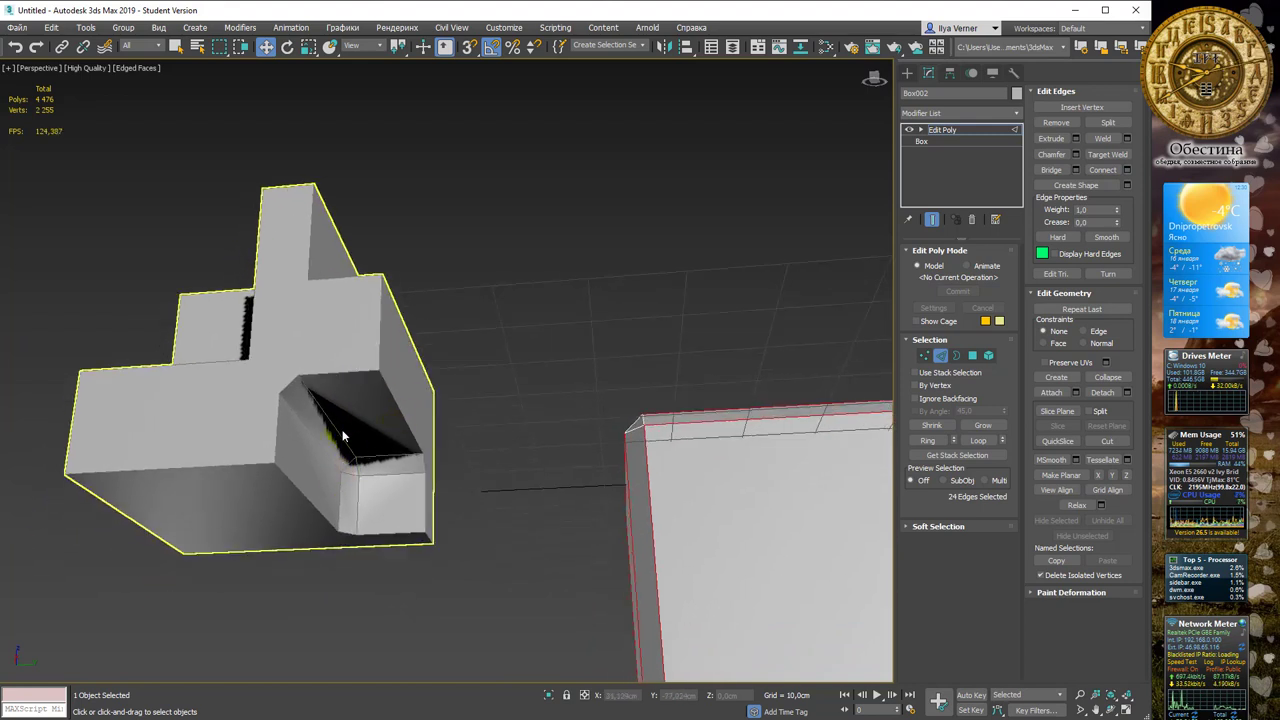
click(390, 466)
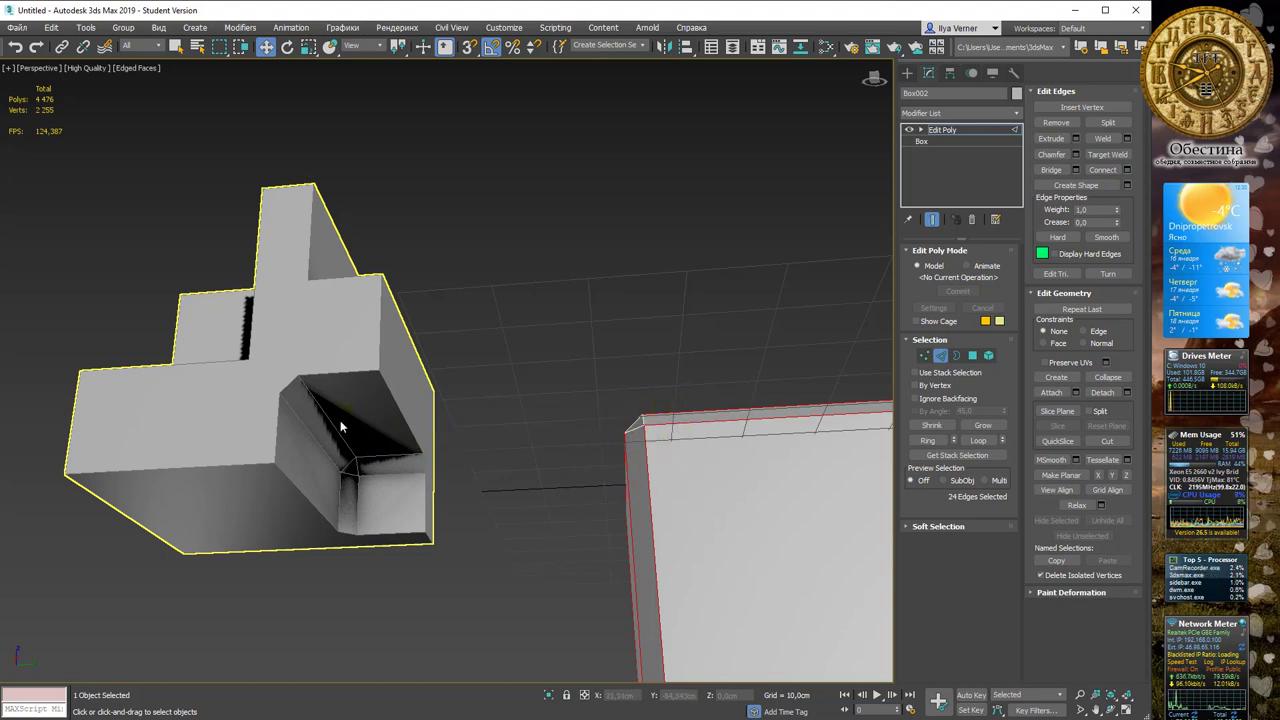
mouse_move(338, 425)
alt+middle_down()
mouse_move(294, 423)
mouse_move(318, 428)
alt+middle_up()
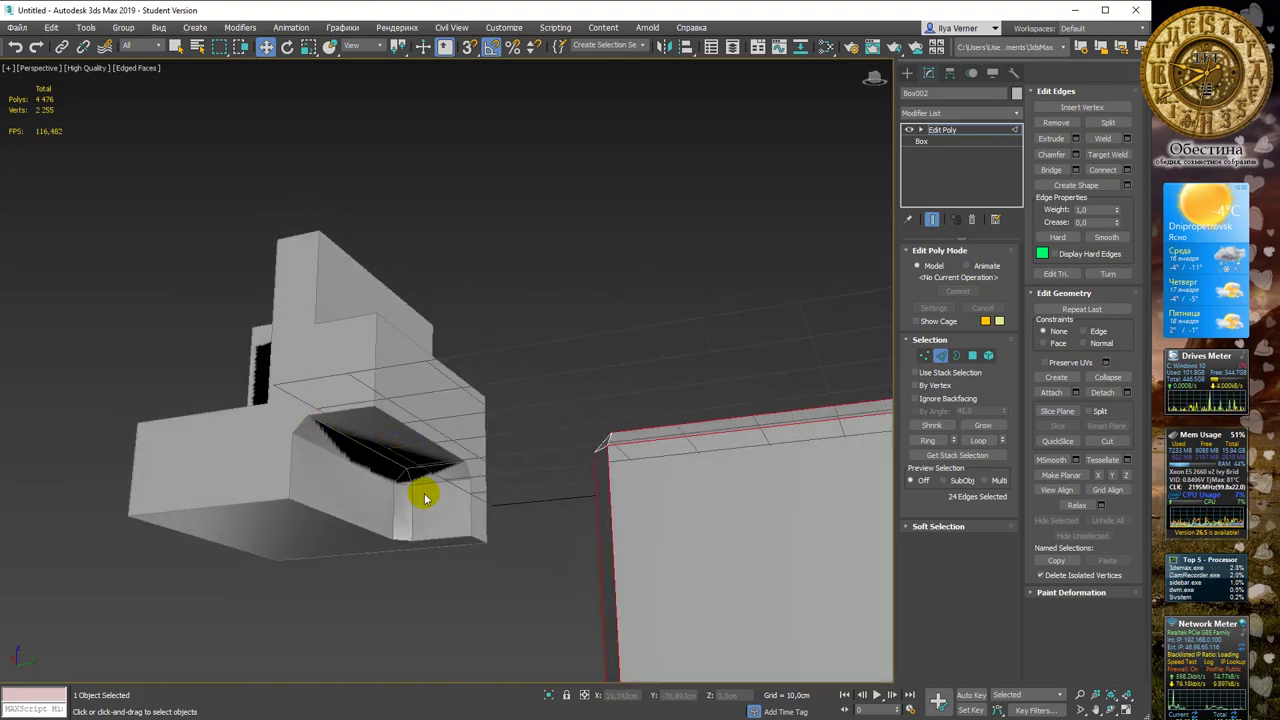
mouse_move(424, 481)
alt+middle_down()
mouse_move(413, 436)
mouse_move(443, 480)
alt+middle_up()
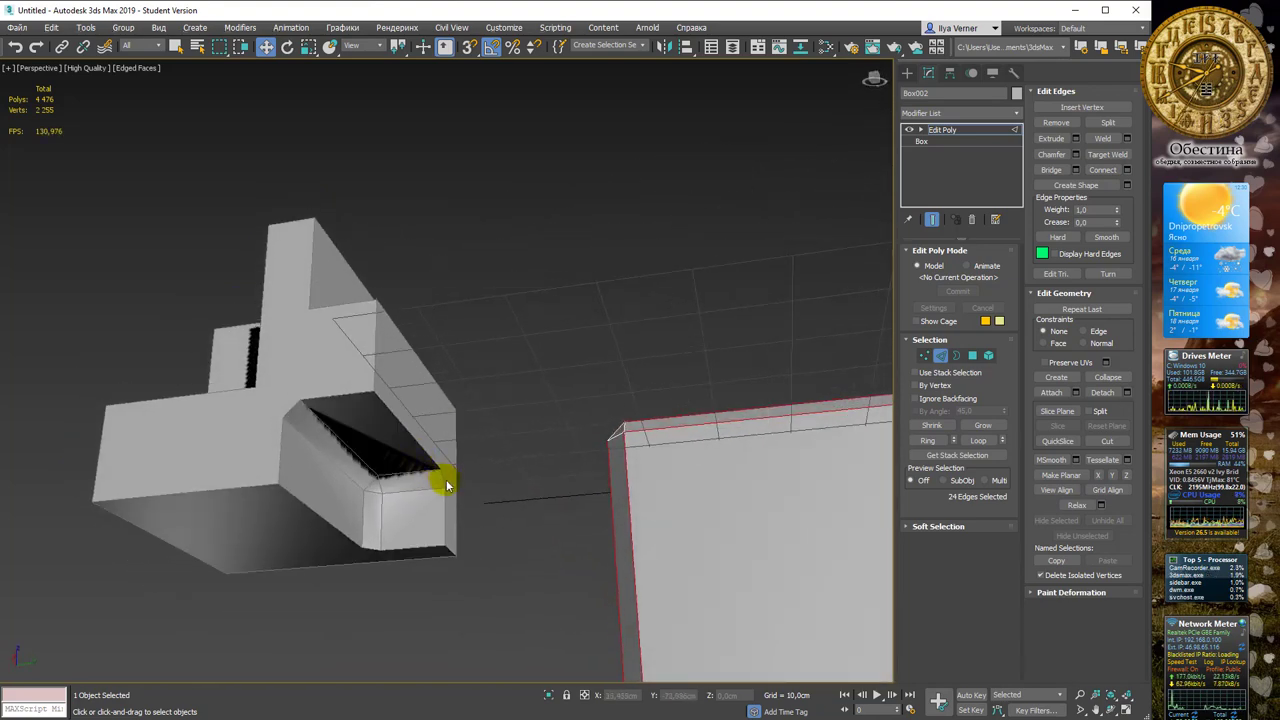
mouse_move(574, 351)
alt+middle_down()
mouse_move(557, 389)
mouse_move(523, 409)
mouse_move(751, 312)
mouse_move(711, 337)
mouse_move(617, 349)
mouse_move(494, 323)
mouse_move(797, 219)
alt+middle_up()
drag(797, 219, 763, 256)
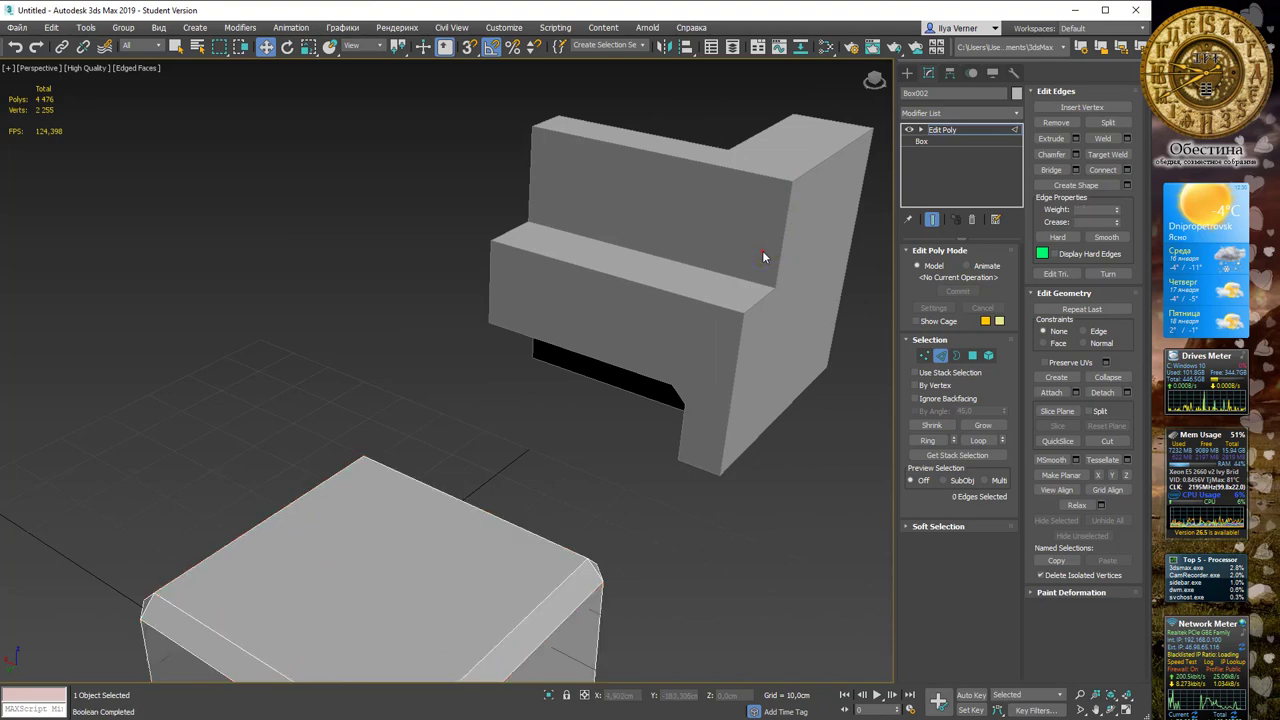
Leave edge editing, select ProBoolean Box001 and orbit around it to inspect its cut
click(943, 129)
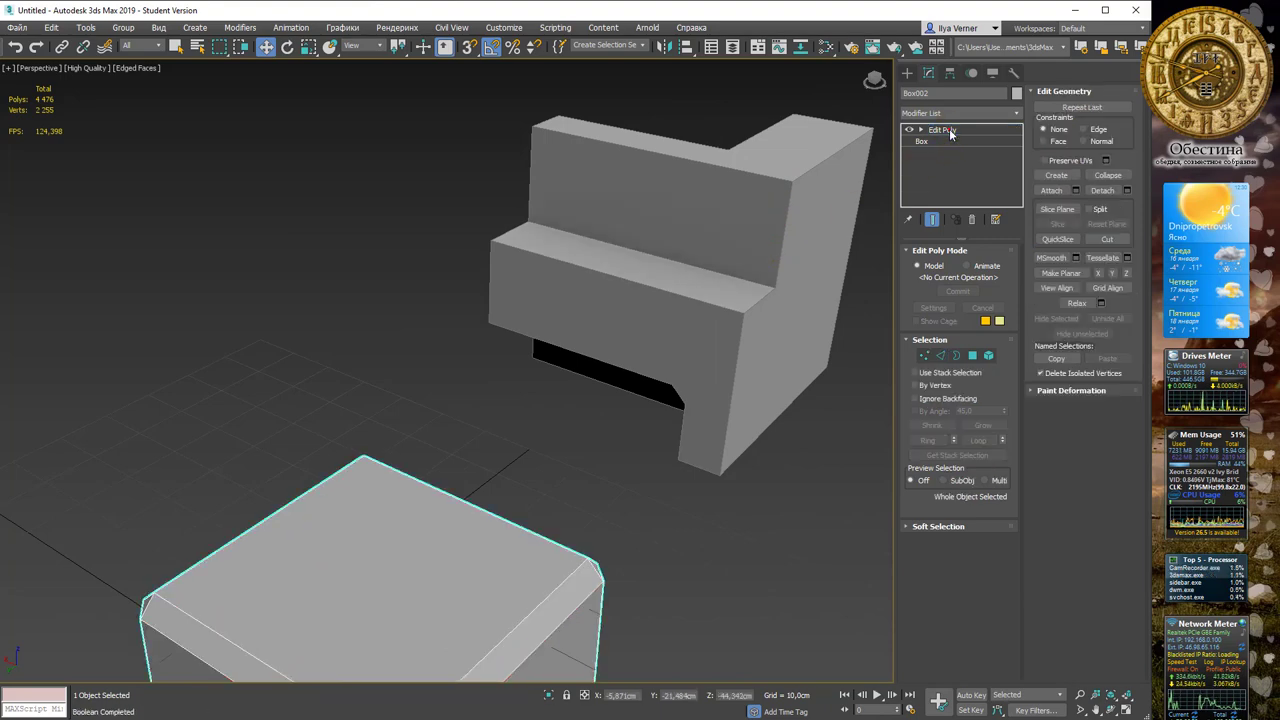
click(726, 188)
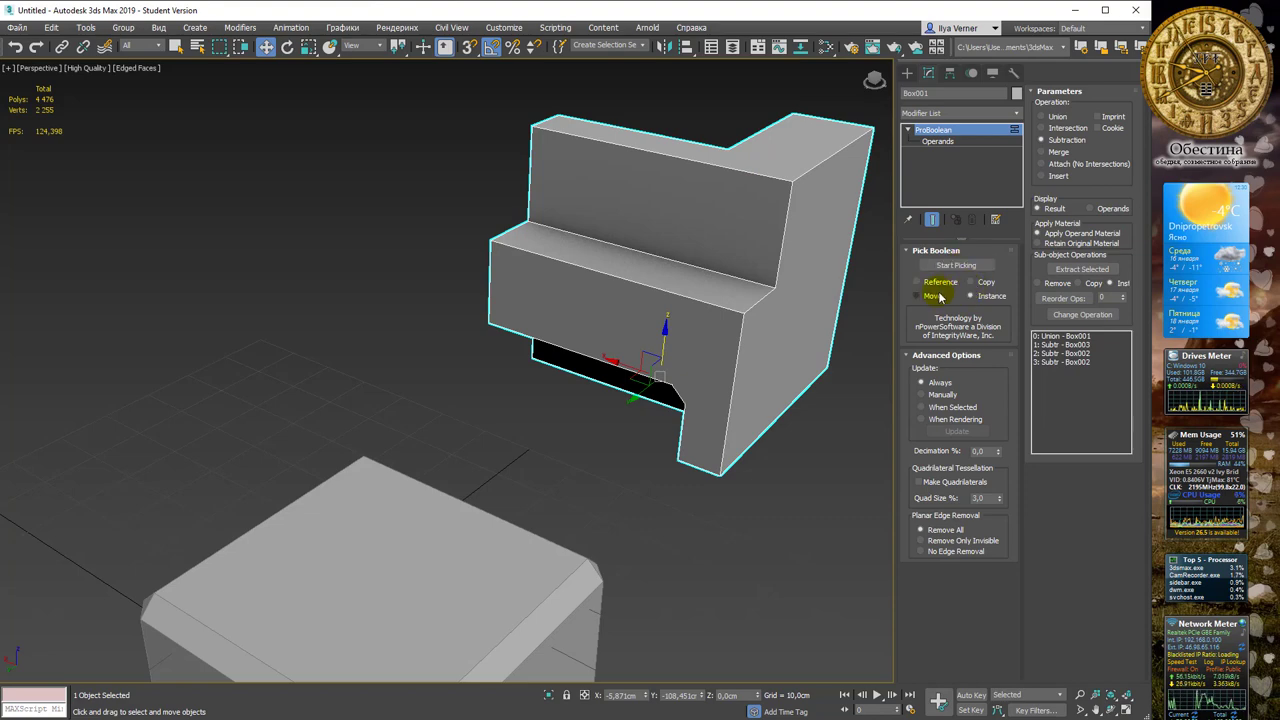
mouse_move(823, 220)
alt+middle_down()
mouse_move(651, 214)
mouse_move(651, 177)
mouse_move(557, 163)
mouse_move(517, 177)
mouse_move(618, 181)
mouse_move(602, 204)
alt+middle_up()
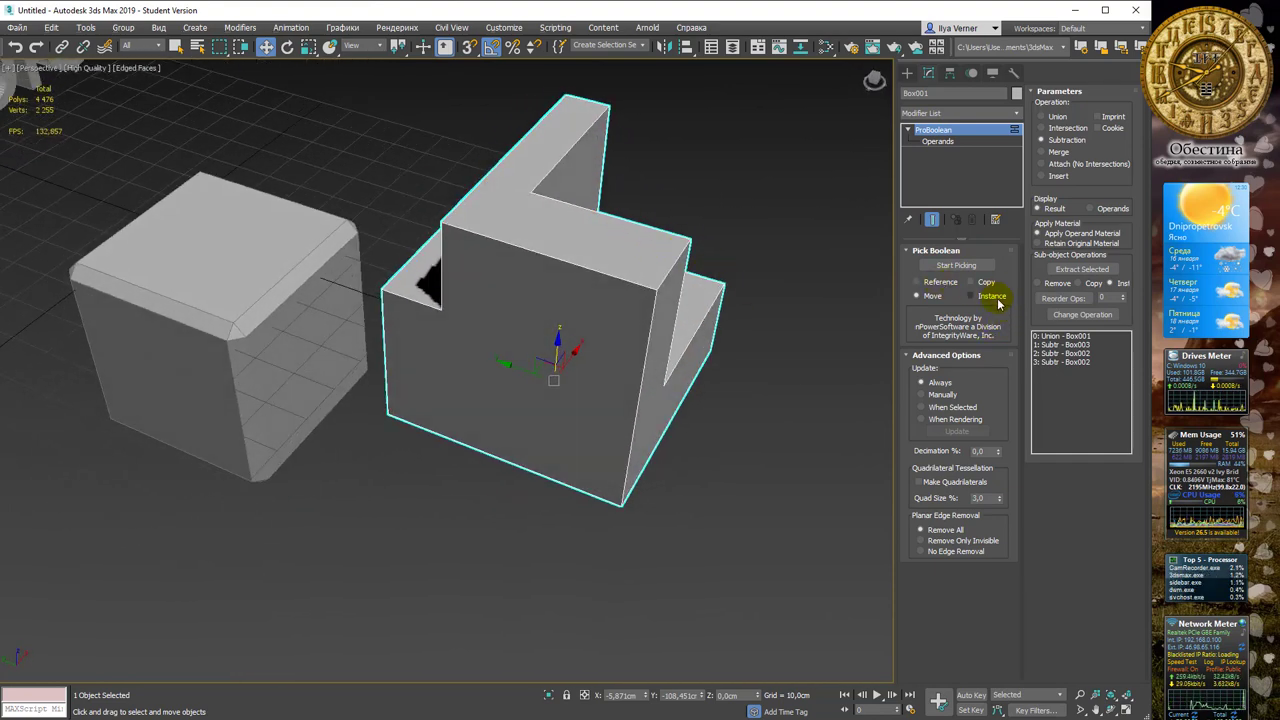
mouse_move(669, 337)
alt+middle_down()
mouse_move(634, 246)
mouse_move(603, 260)
mouse_move(626, 268)
alt+middle_up()
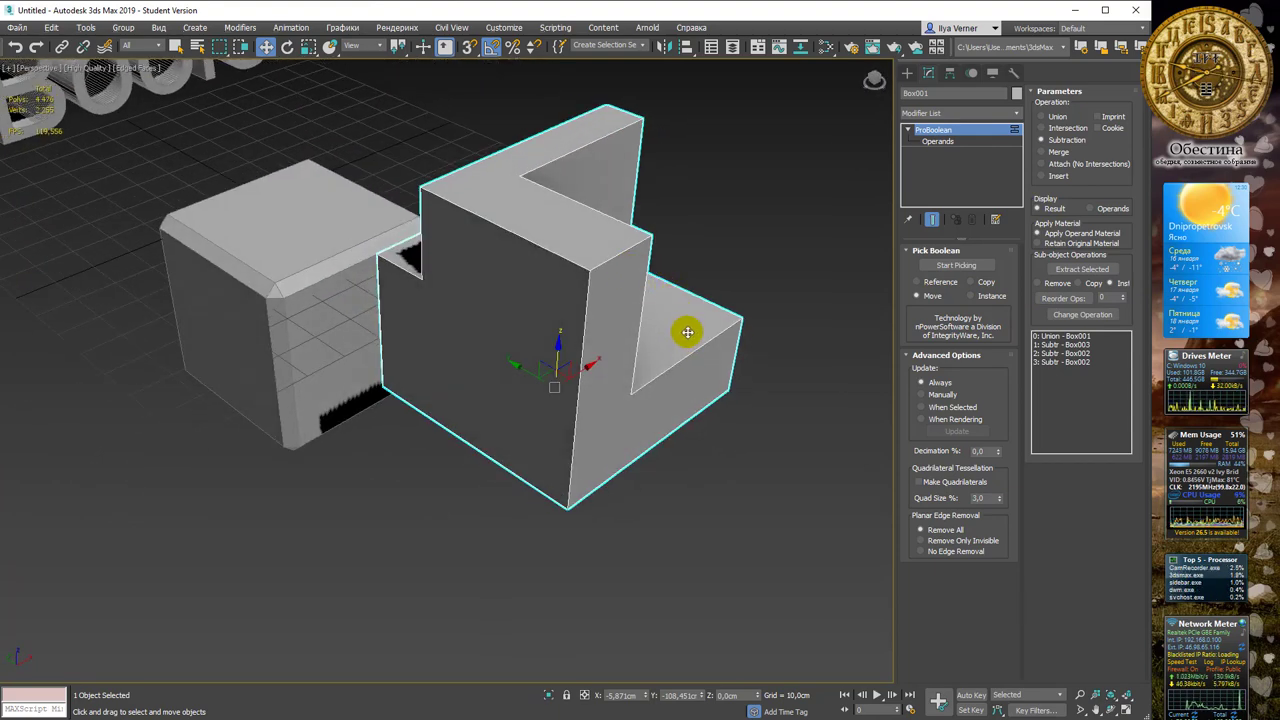
mouse_move(729, 251)
alt+middle_down()
mouse_move(686, 251)
mouse_move(680, 234)
mouse_move(714, 241)
mouse_move(680, 251)
mouse_move(680, 268)
alt+middle_up()
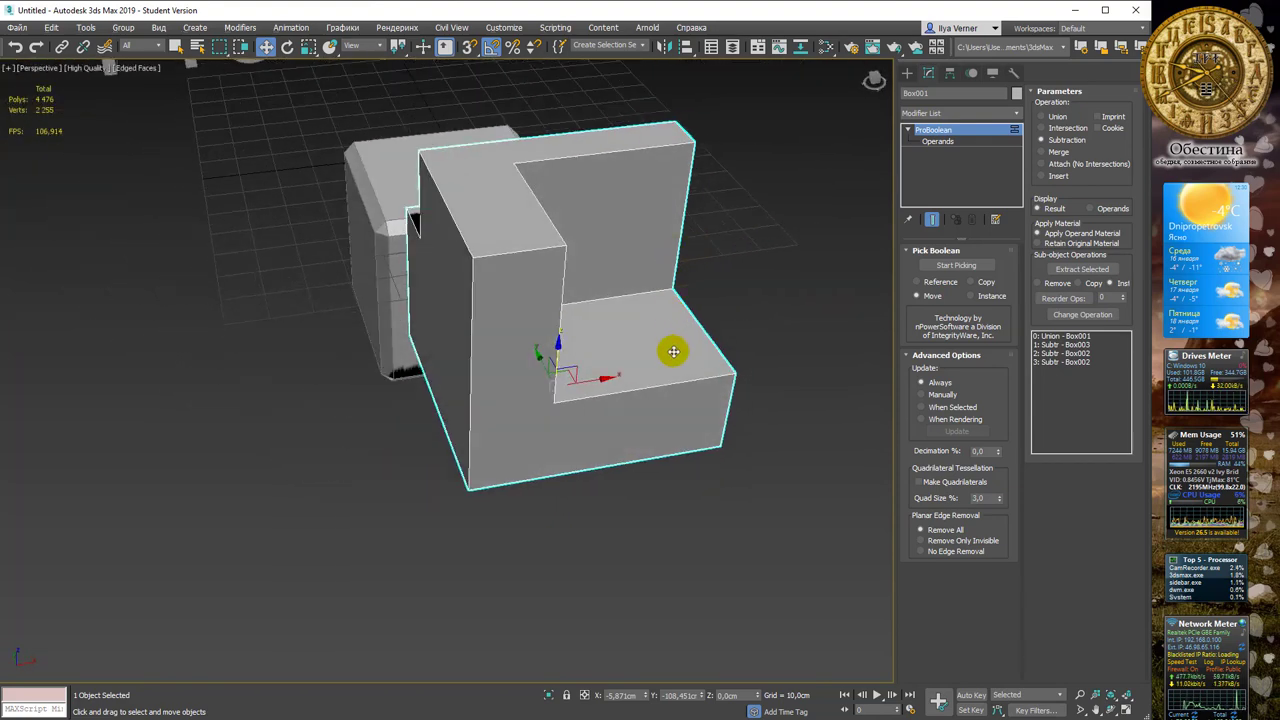
alt+middle_drag(755, 232, 694, 229)
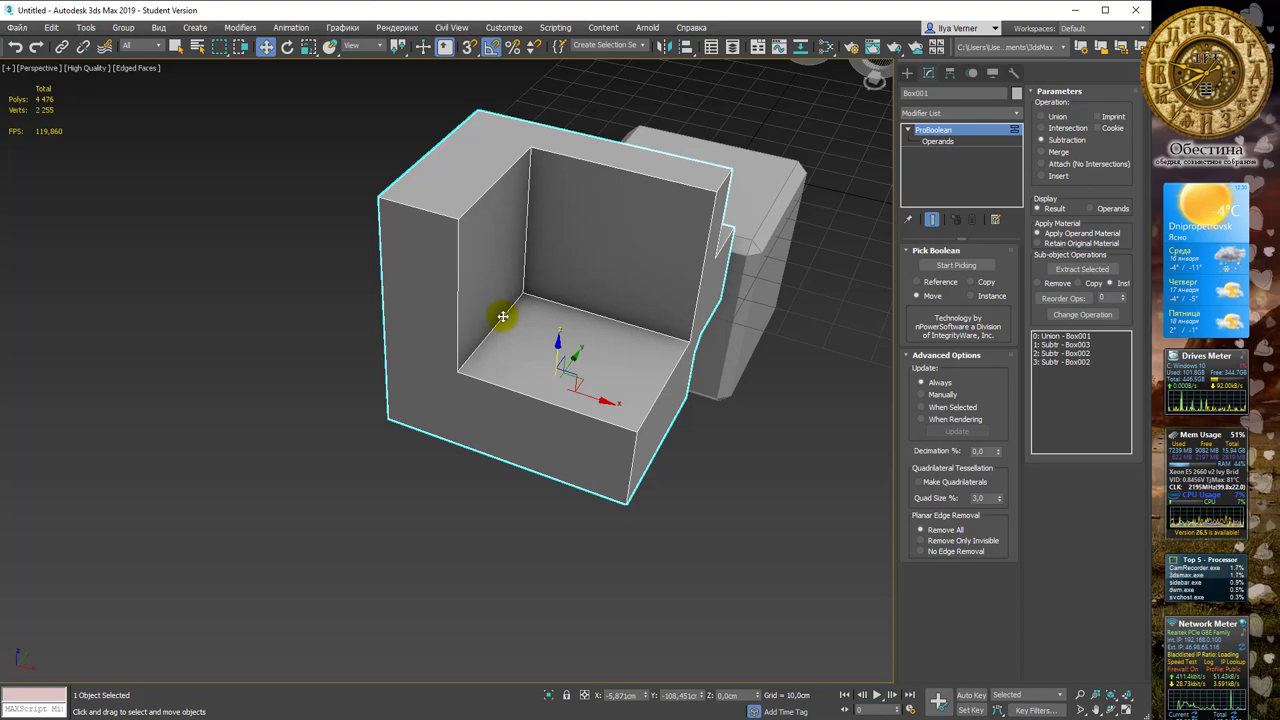
mouse_move(663, 263)
alt+middle_down()
mouse_move(760, 260)
mouse_move(771, 237)
mouse_move(743, 266)
mouse_move(786, 293)
alt+middle_up()
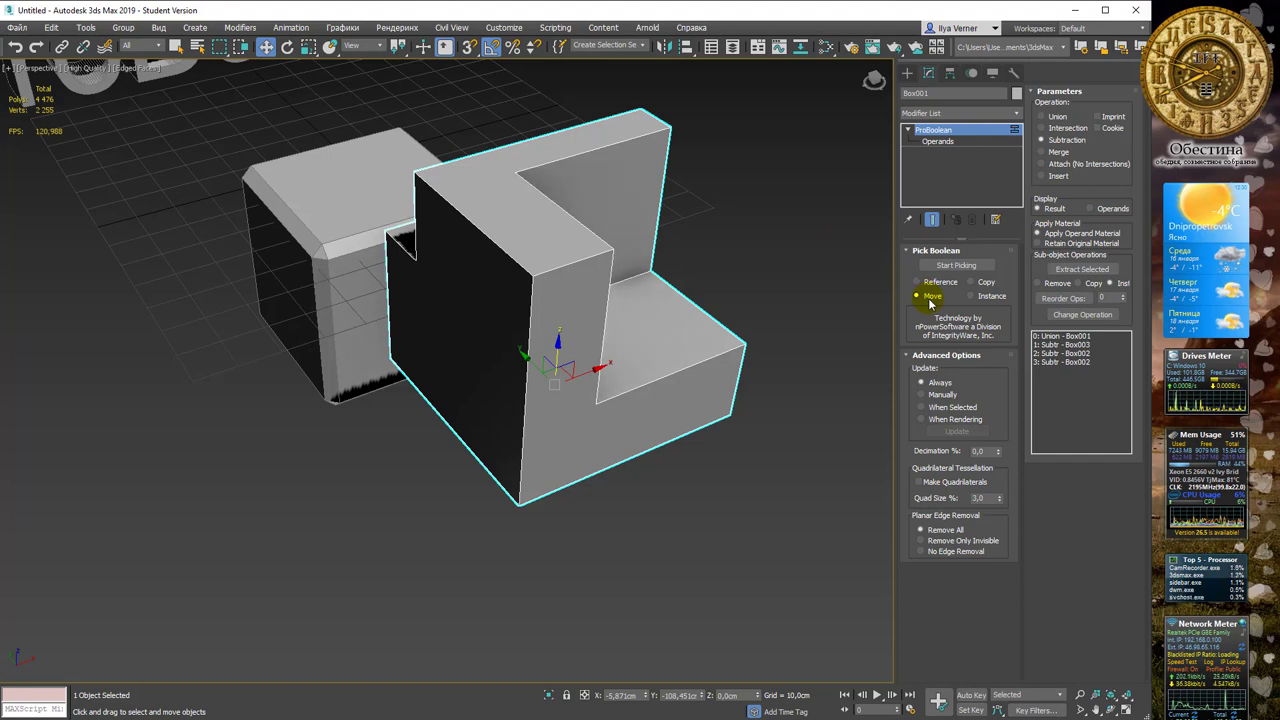
Select the Box002 subtraction operand and nudge it upward at Operands level
click(1064, 354)
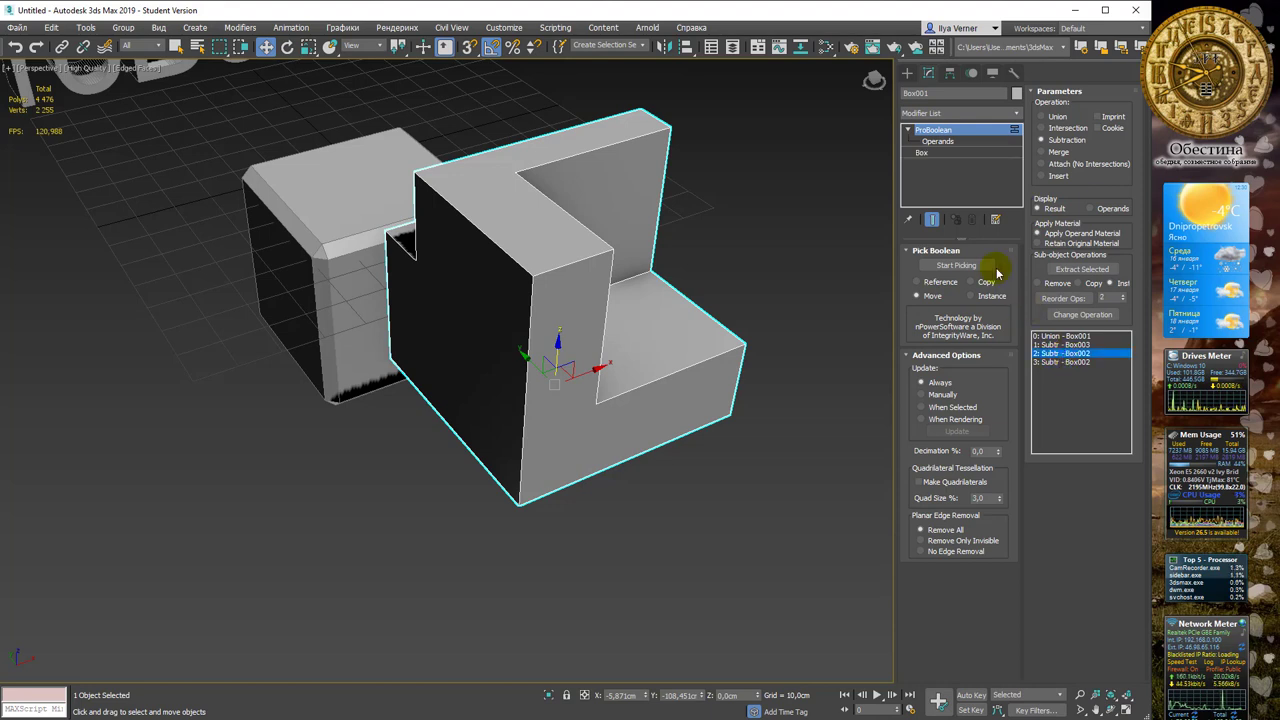
click(994, 267)
drag(557, 363, 557, 369)
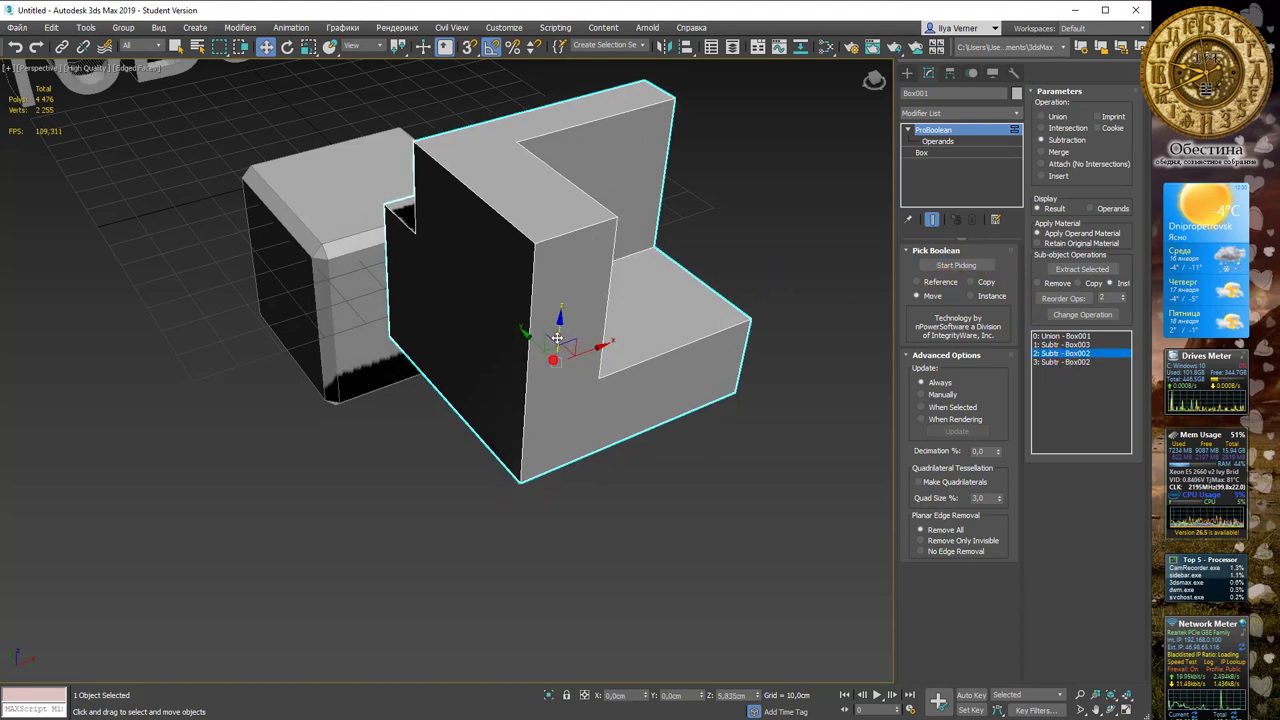
click(945, 141)
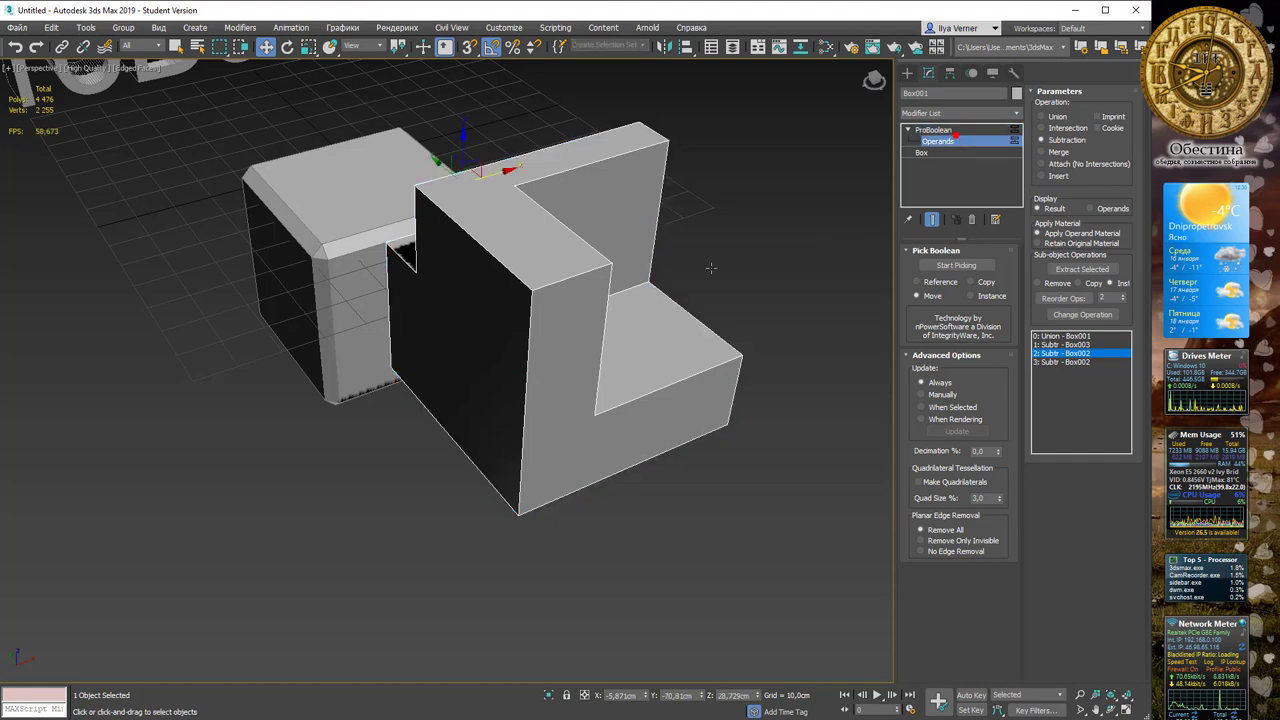
drag(463, 146, 463, 144)
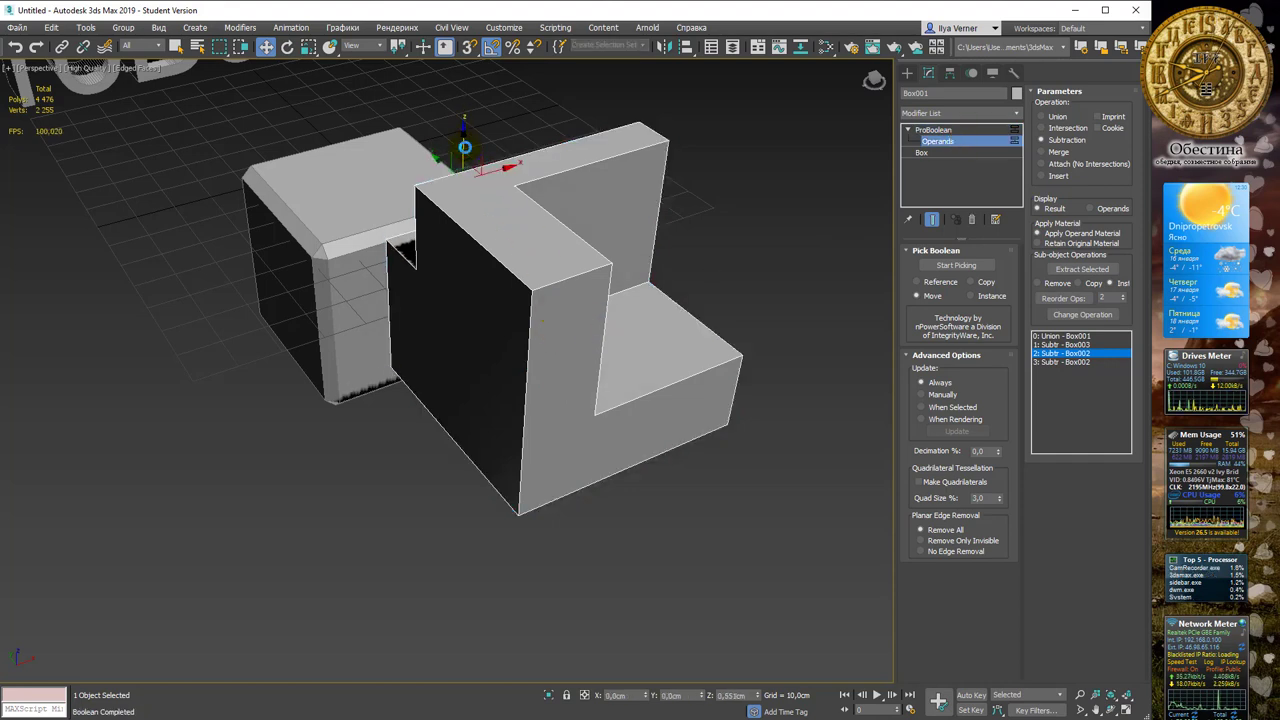
Move the Box003 subtraction operand to reshape the notch
click(1094, 345)
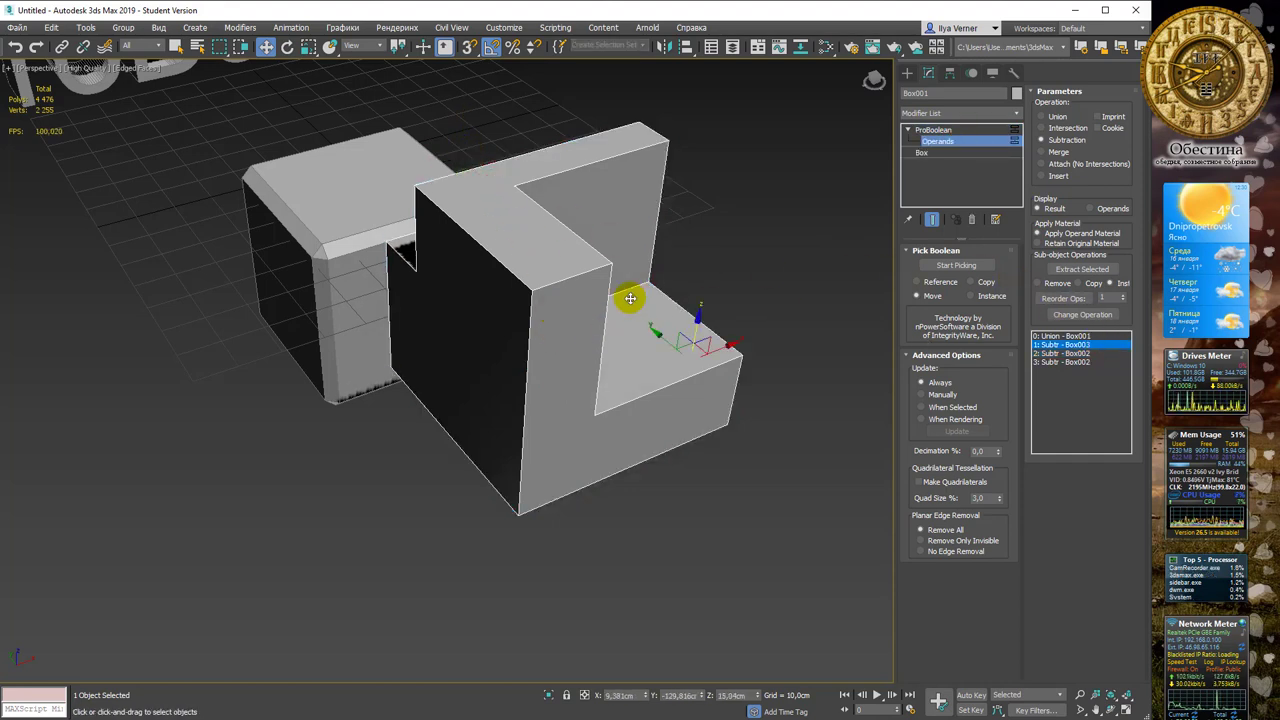
drag(690, 320, 700, 306)
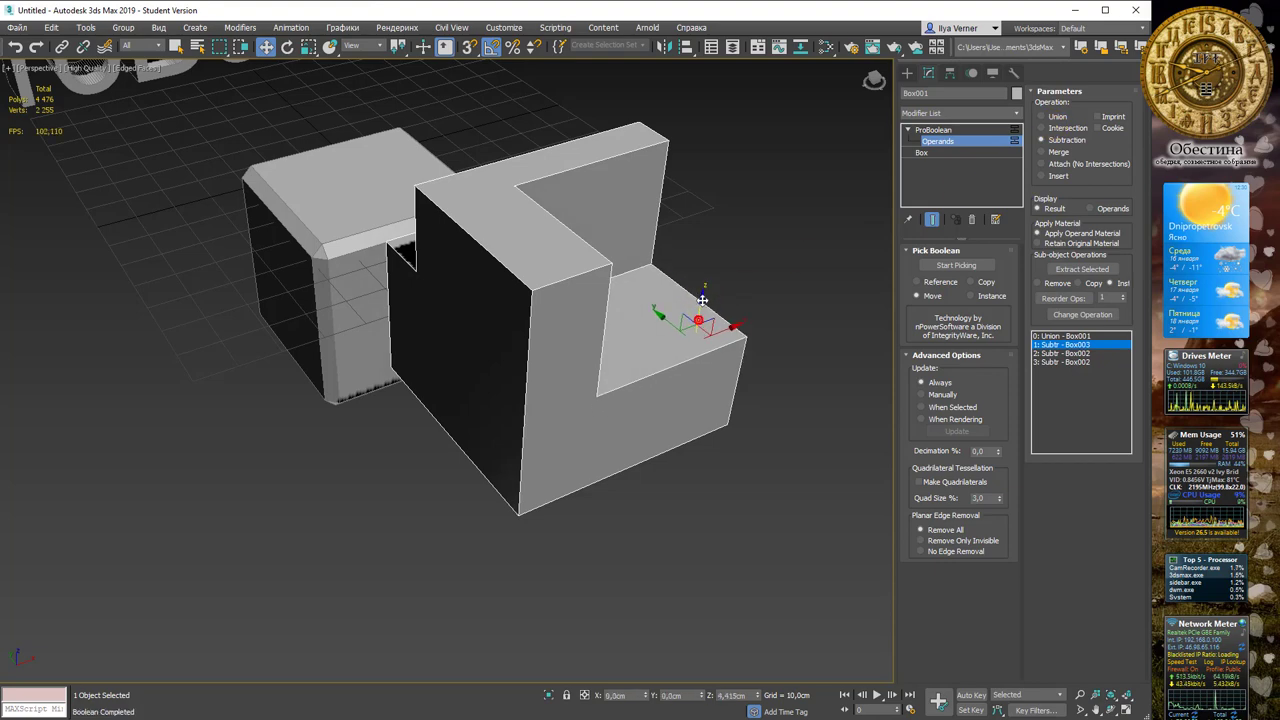
mouse_move(700, 306)
alt+middle_down()
mouse_move(786, 206)
mouse_move(700, 217)
mouse_move(694, 200)
mouse_move(730, 176)
mouse_move(671, 200)
mouse_move(681, 194)
alt+middle_up()
scroll(730, 176, up, 5)
scroll(703, 180, down, 5)
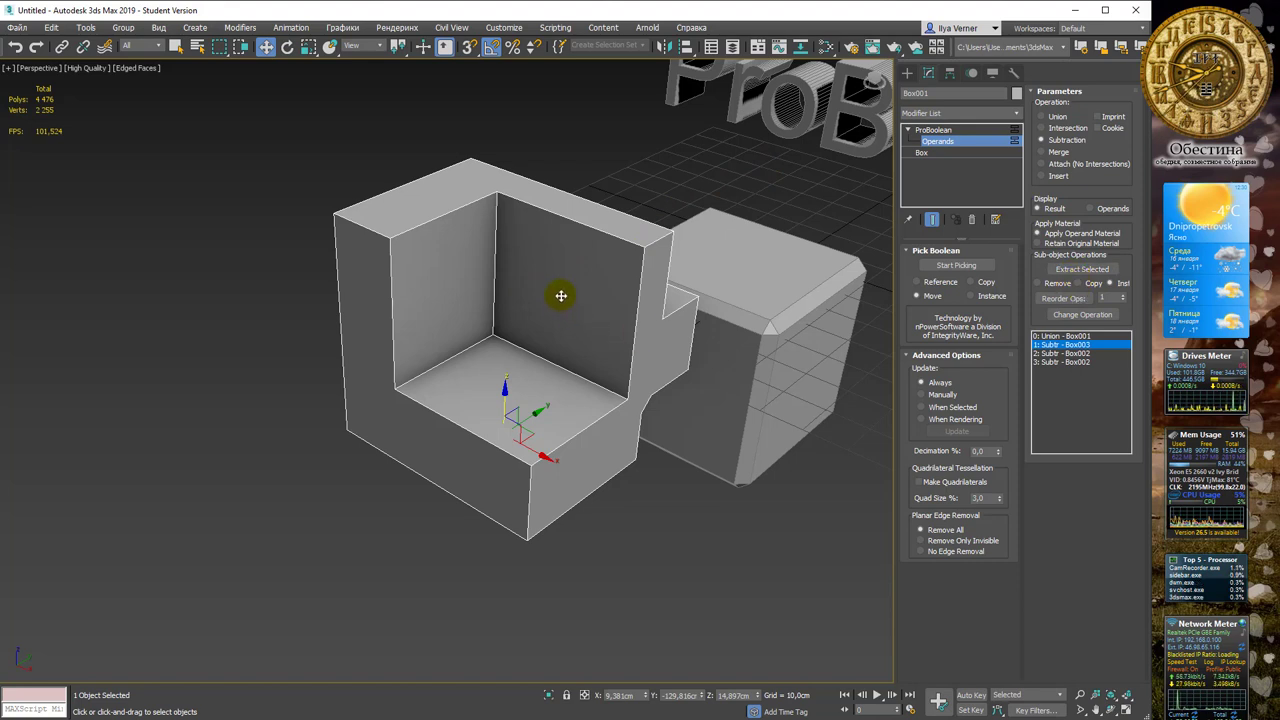
Extract the Box003 operand from the ProBoolean as a separate box and select it
click(420, 293)
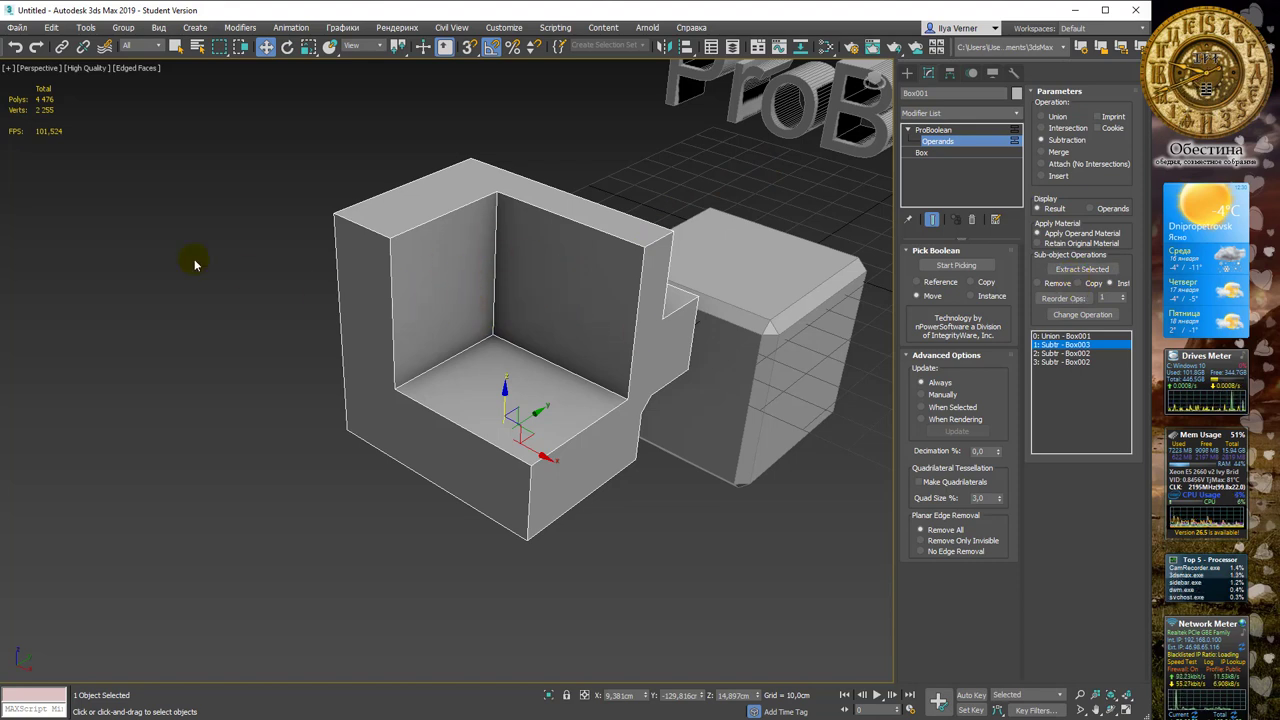
click(1110, 284)
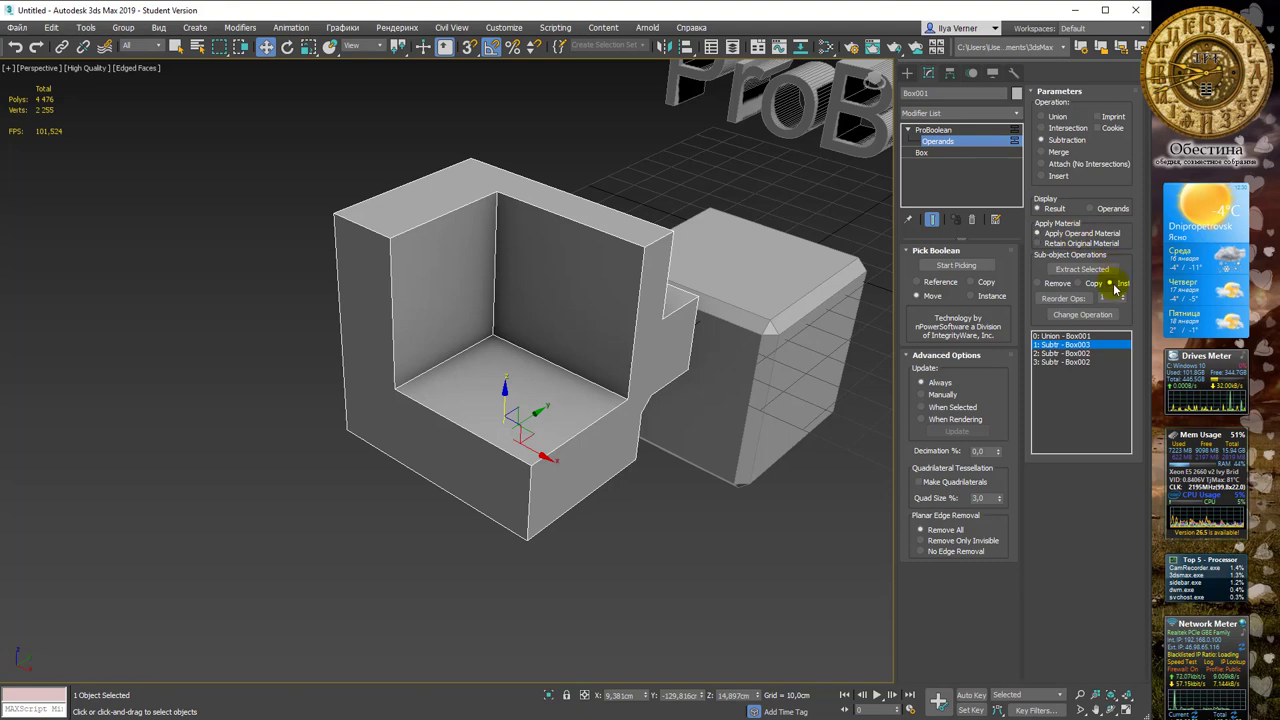
click(1122, 285)
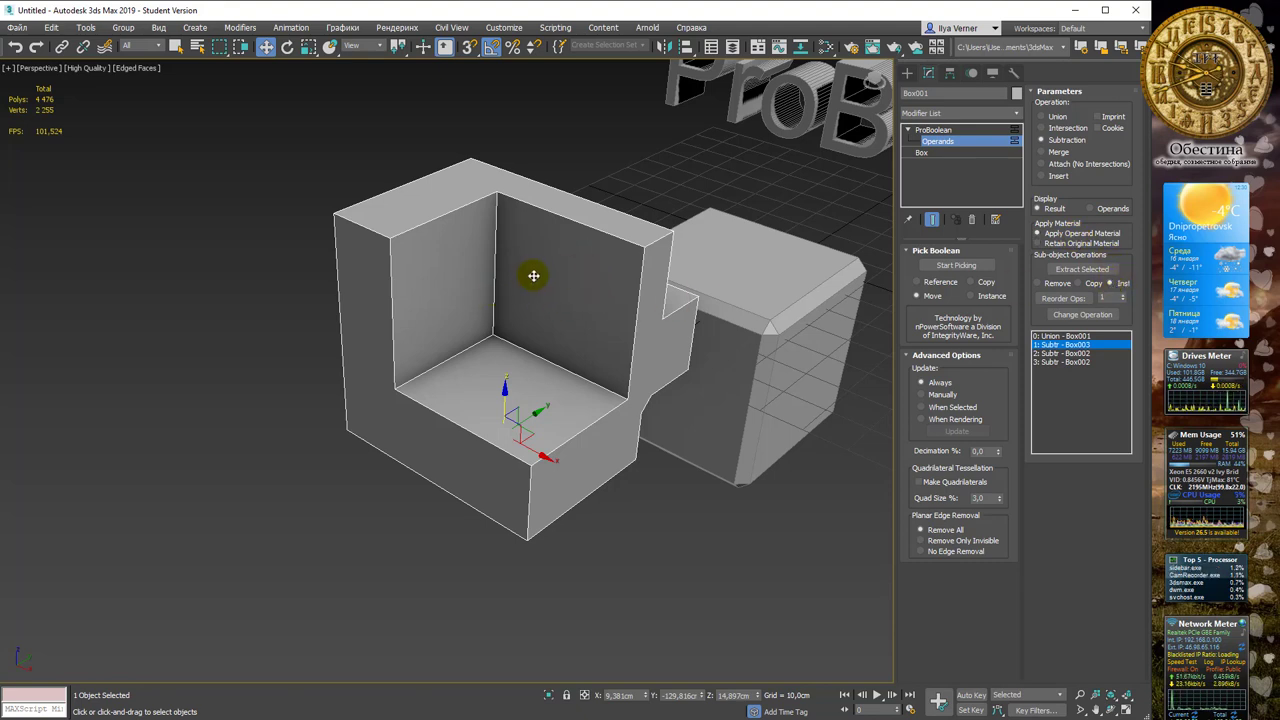
click(1088, 271)
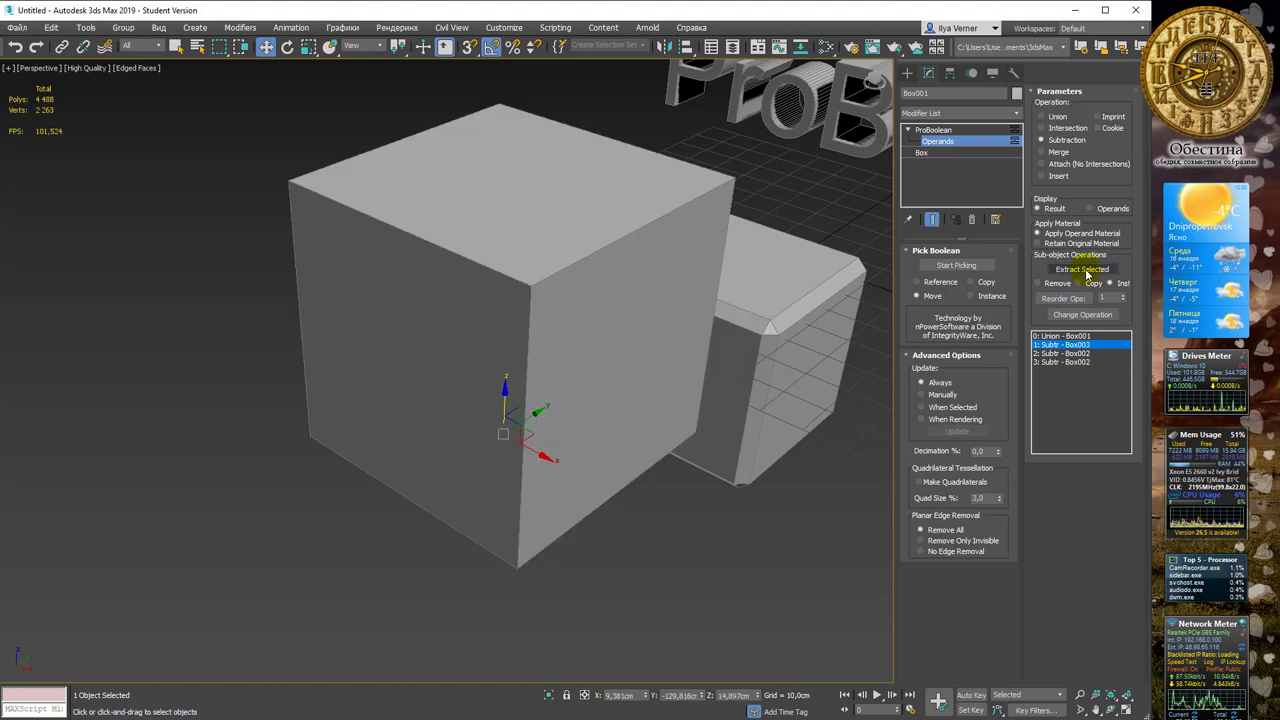
click(940, 142)
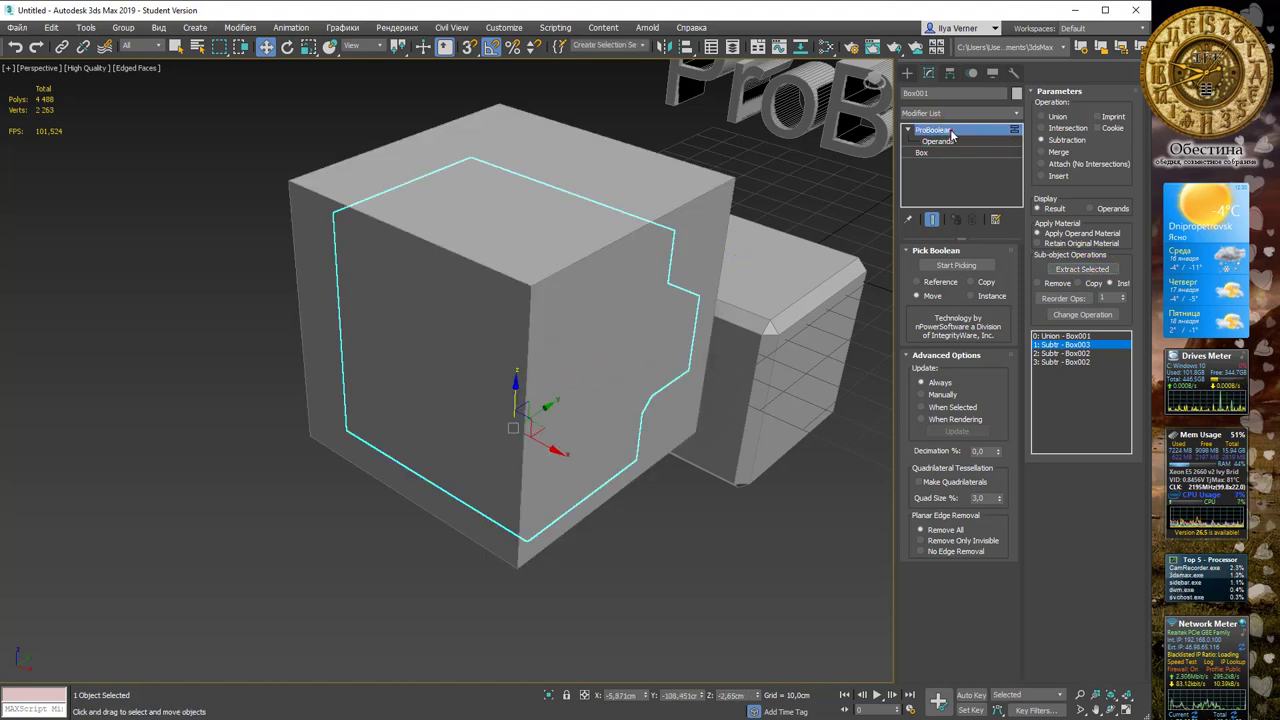
click(636, 172)
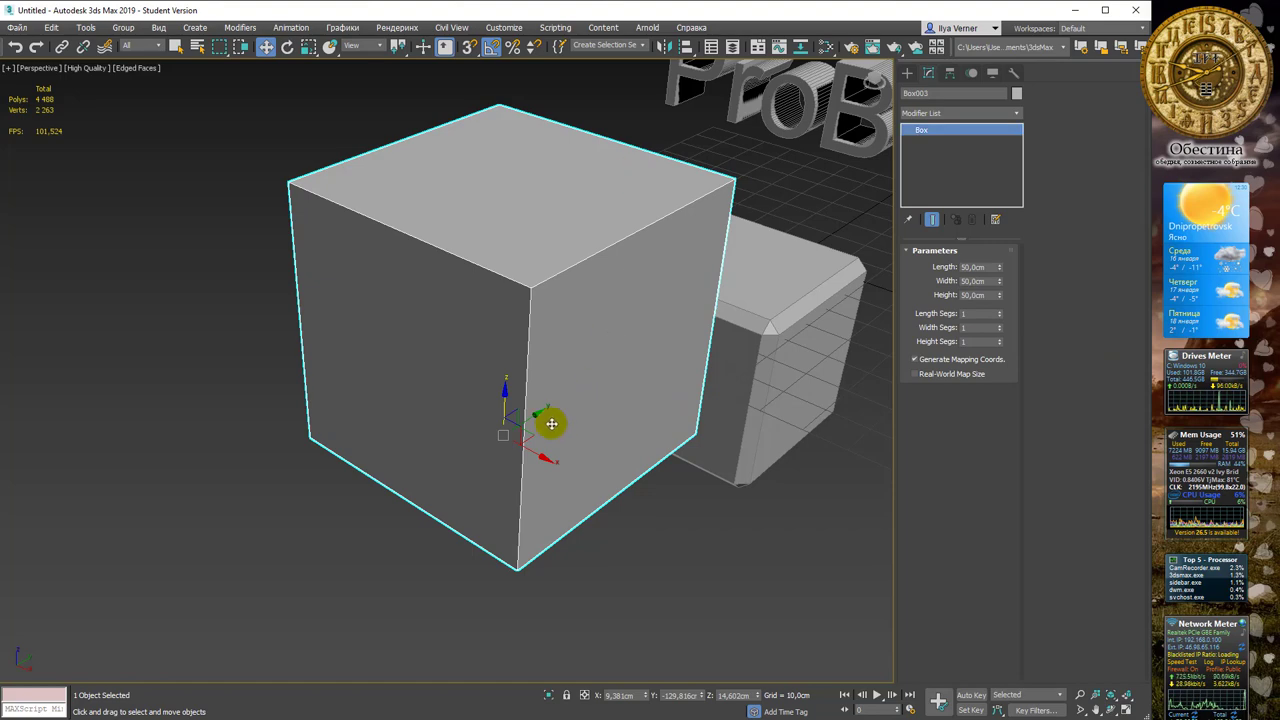
Drag Box003 left along X, away from the L-shaped ProBoolean block
drag(526, 417, 256, 498)
scroll(256, 498, down, 3)
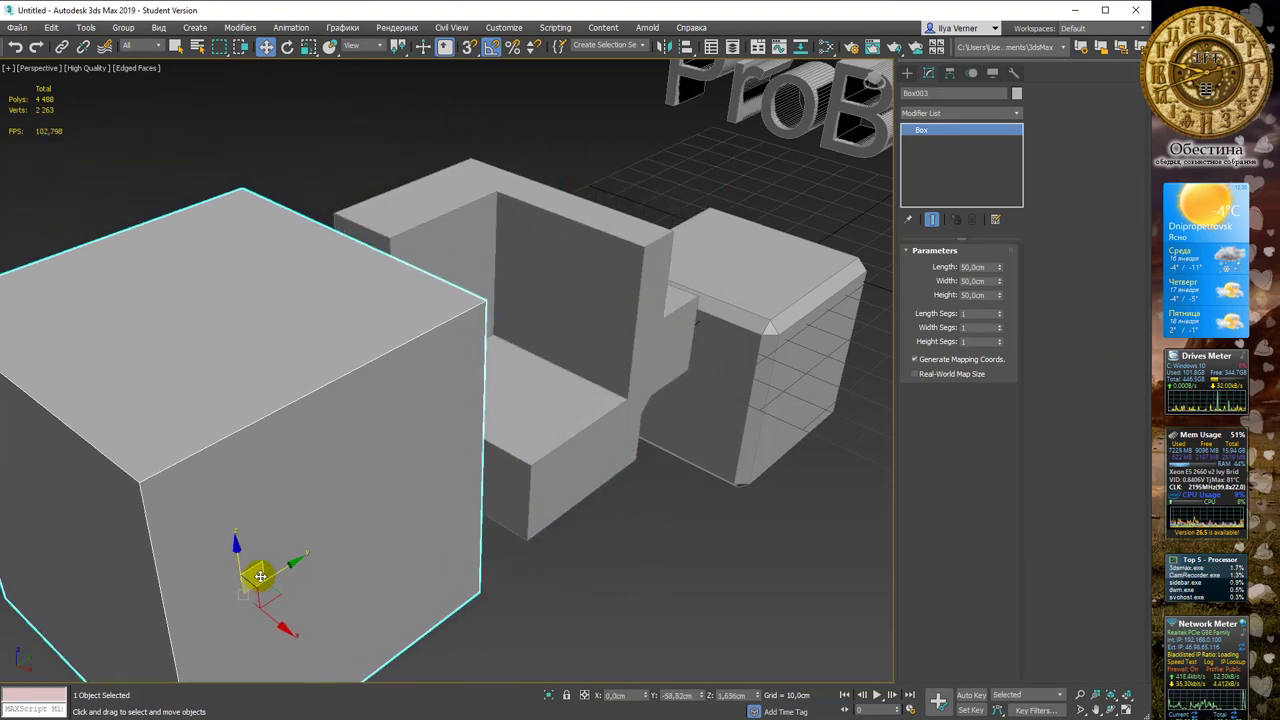
scroll(510, 365, up, 3)
scroll(470, 400, down, 2)
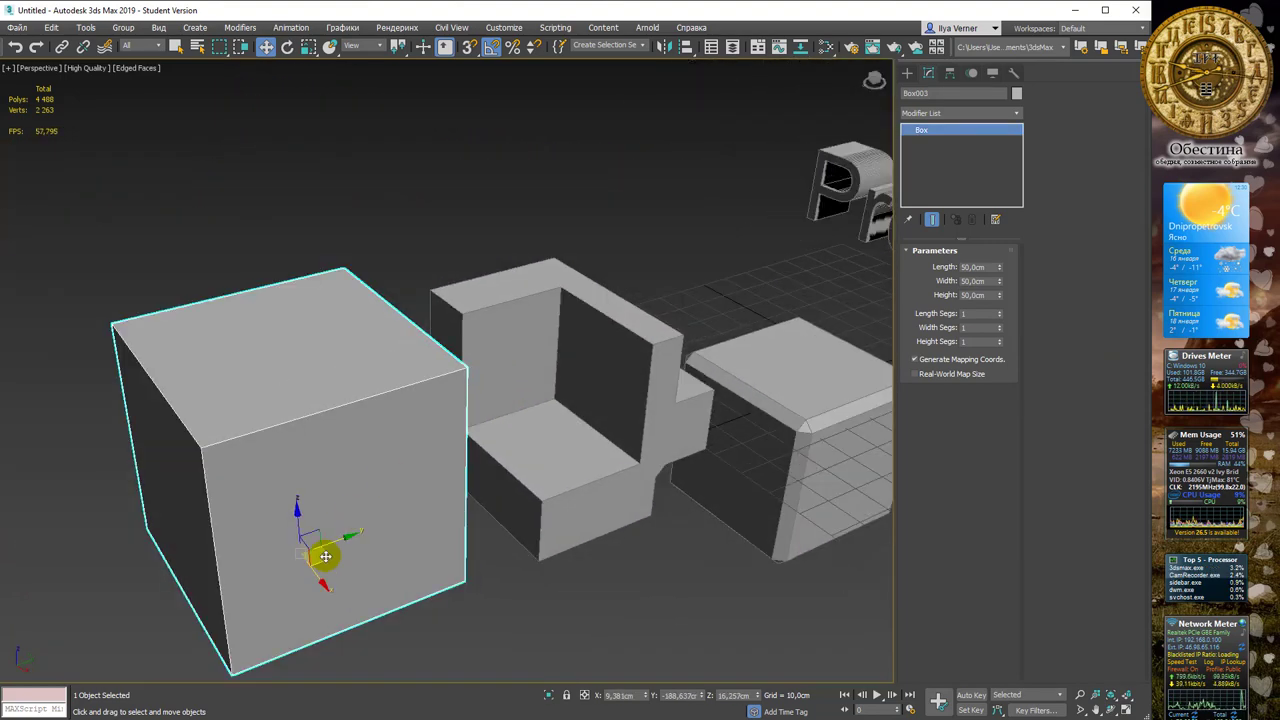
drag(334, 541, 274, 529)
scroll(360, 400, up, 2)
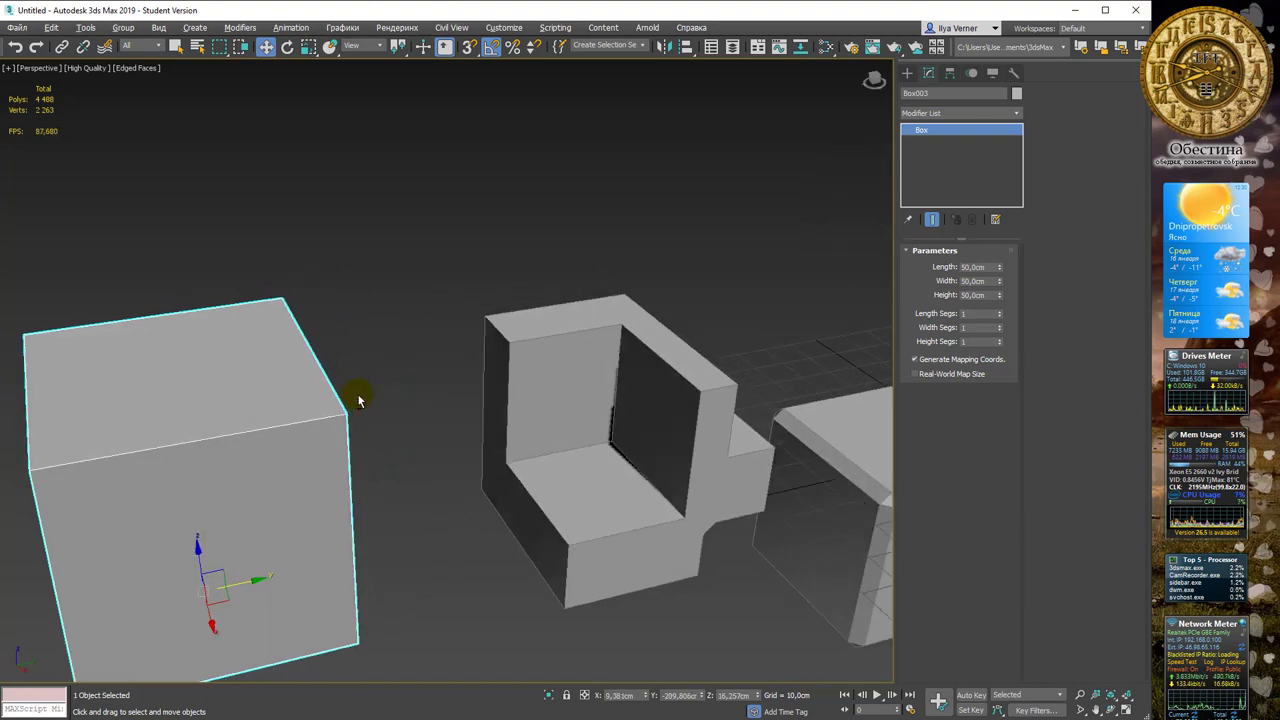
mouse_move(366, 398)
alt+middle_down()
mouse_move(360, 408)
mouse_move(366, 374)
mouse_move(343, 374)
mouse_move(352, 382)
alt+middle_up()
drag(257, 549, 212, 555)
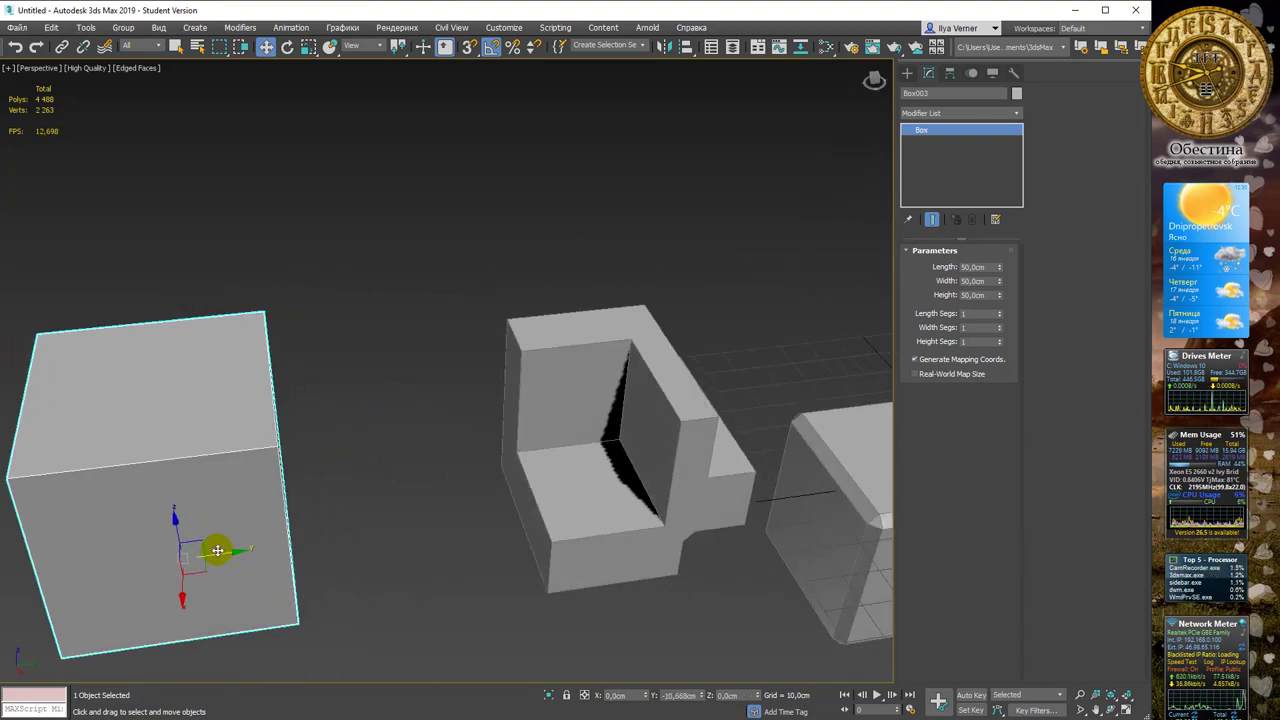
alt+middle_drag(535, 309, 477, 291)
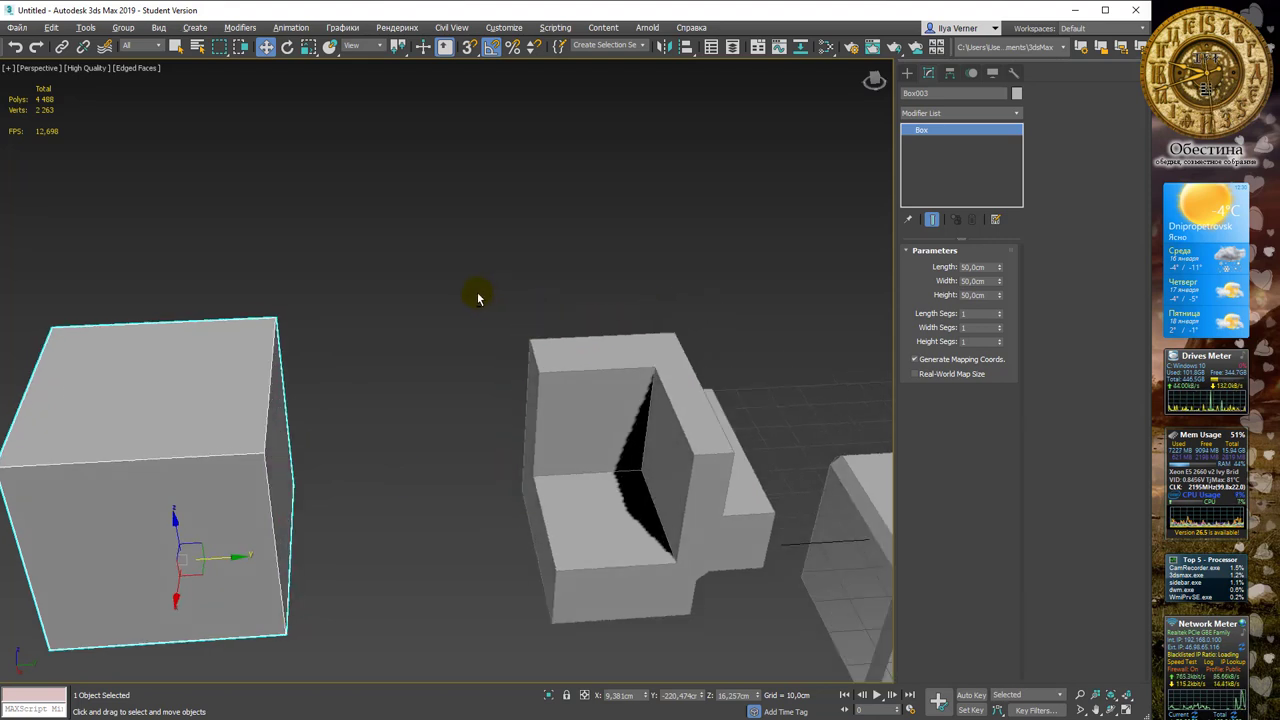
Add an Edit Poly modifier to Box003 and select all twelve edges
click(1018, 116)
key(e)
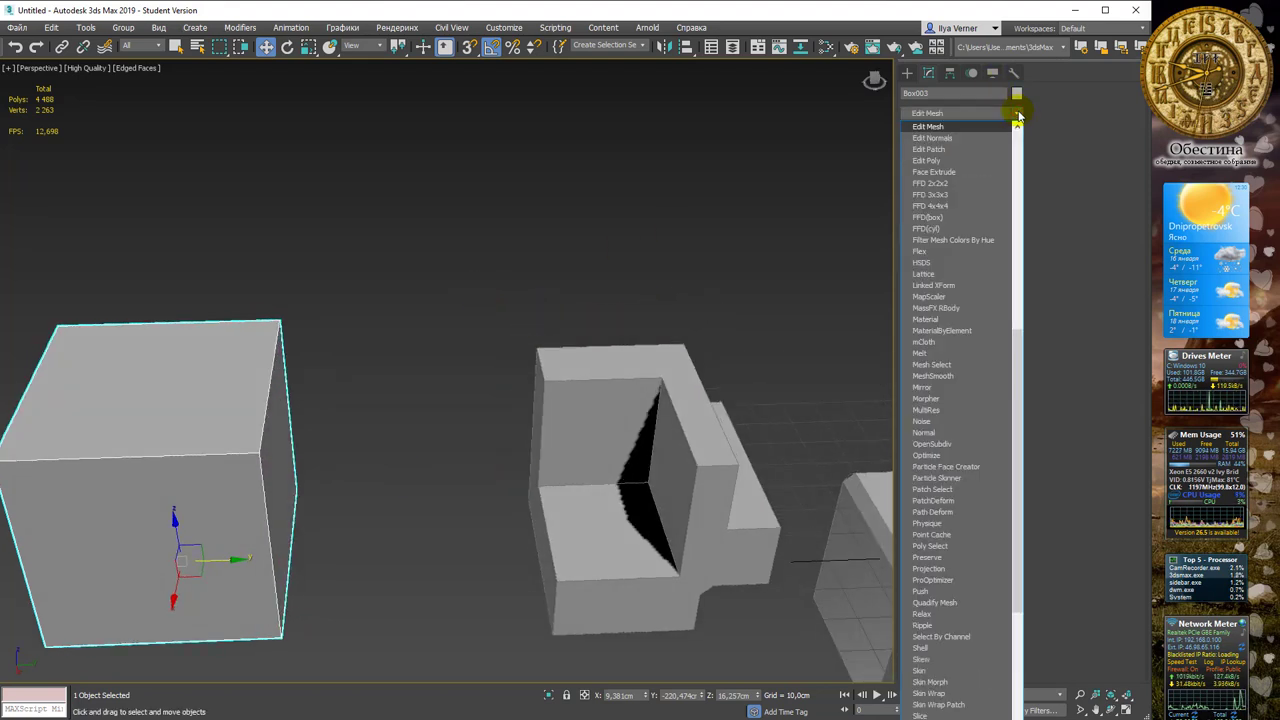
click(940, 161)
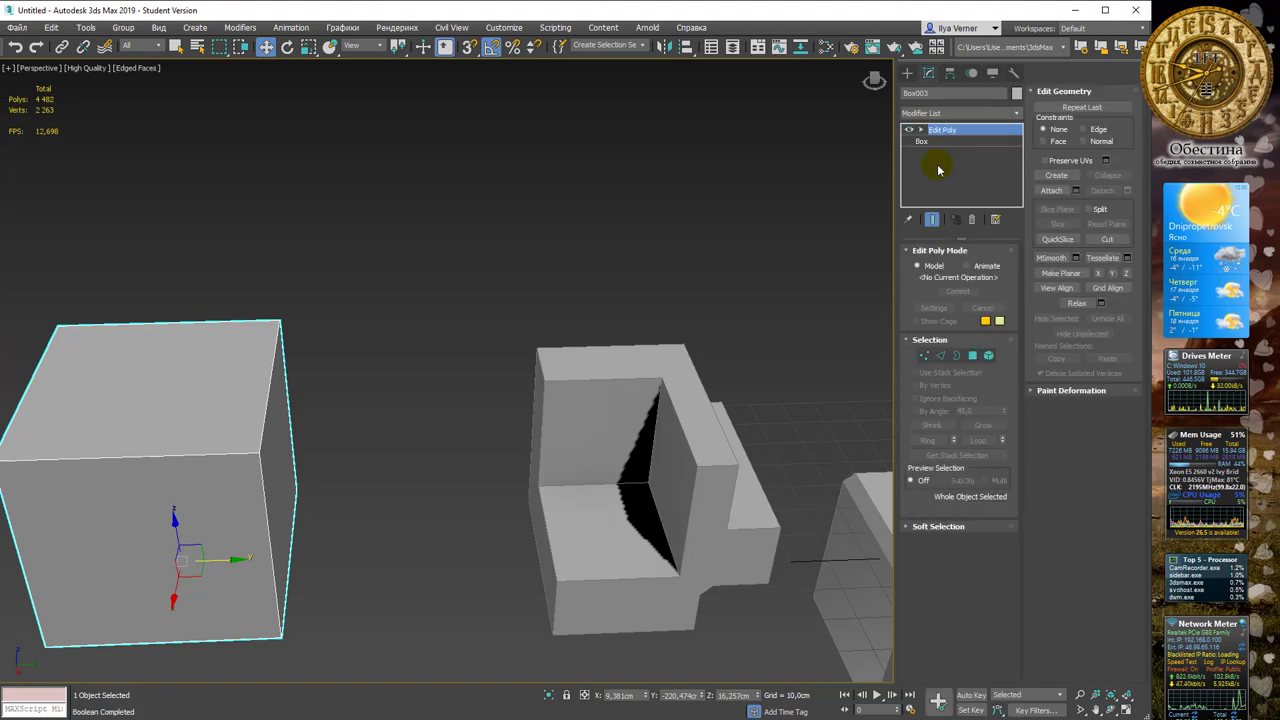
click(940, 356)
key(ctrl+a)
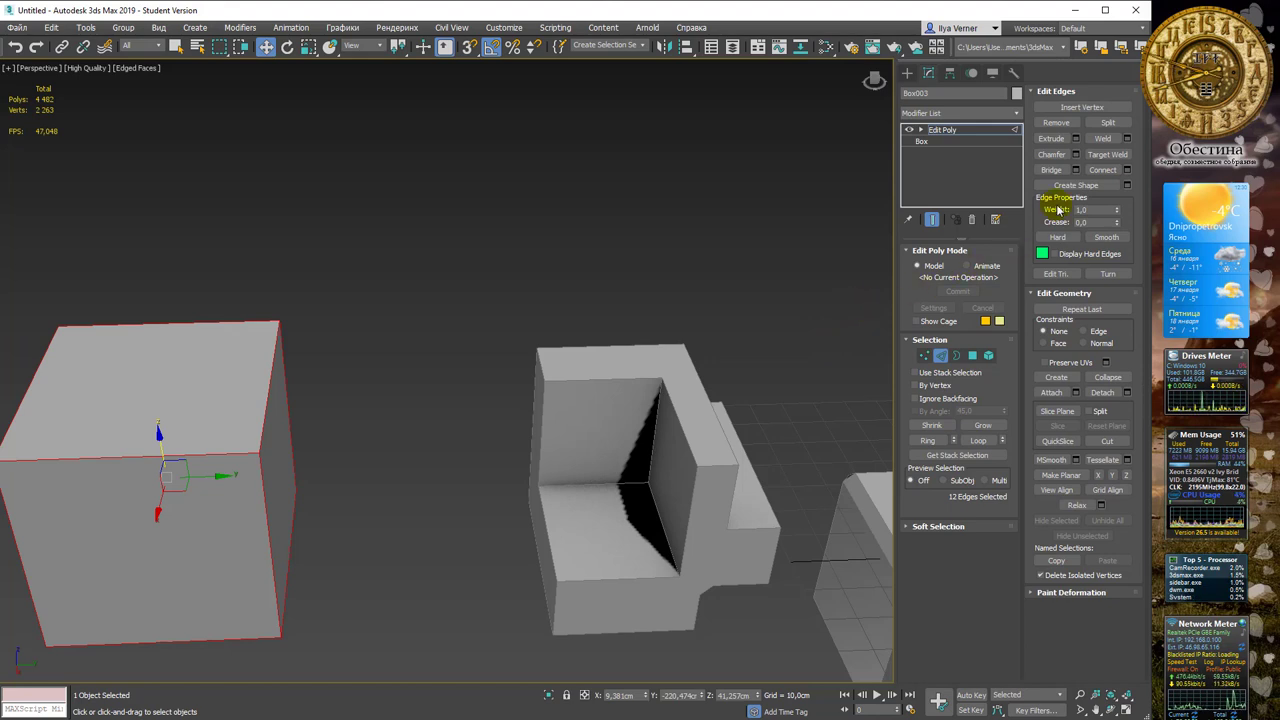
Chamfer all Box003 edges at 1,0 cm, then select its right side face
click(1076, 155)
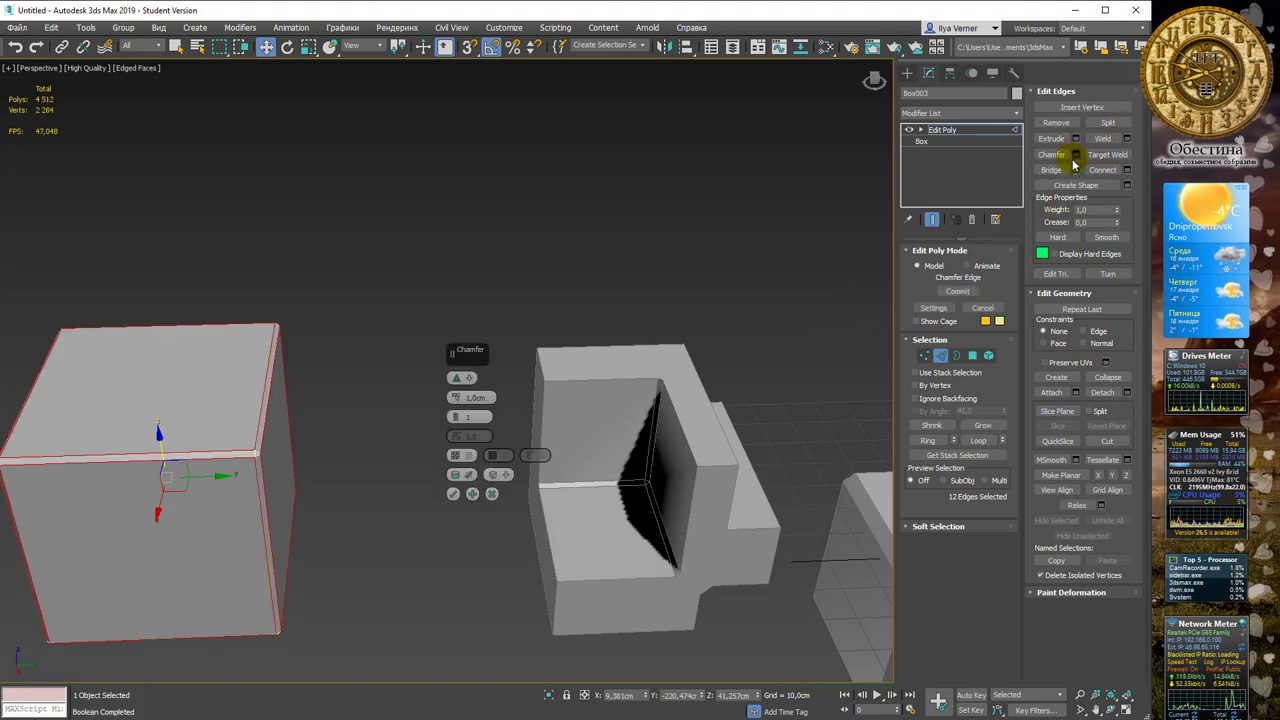
click(453, 497)
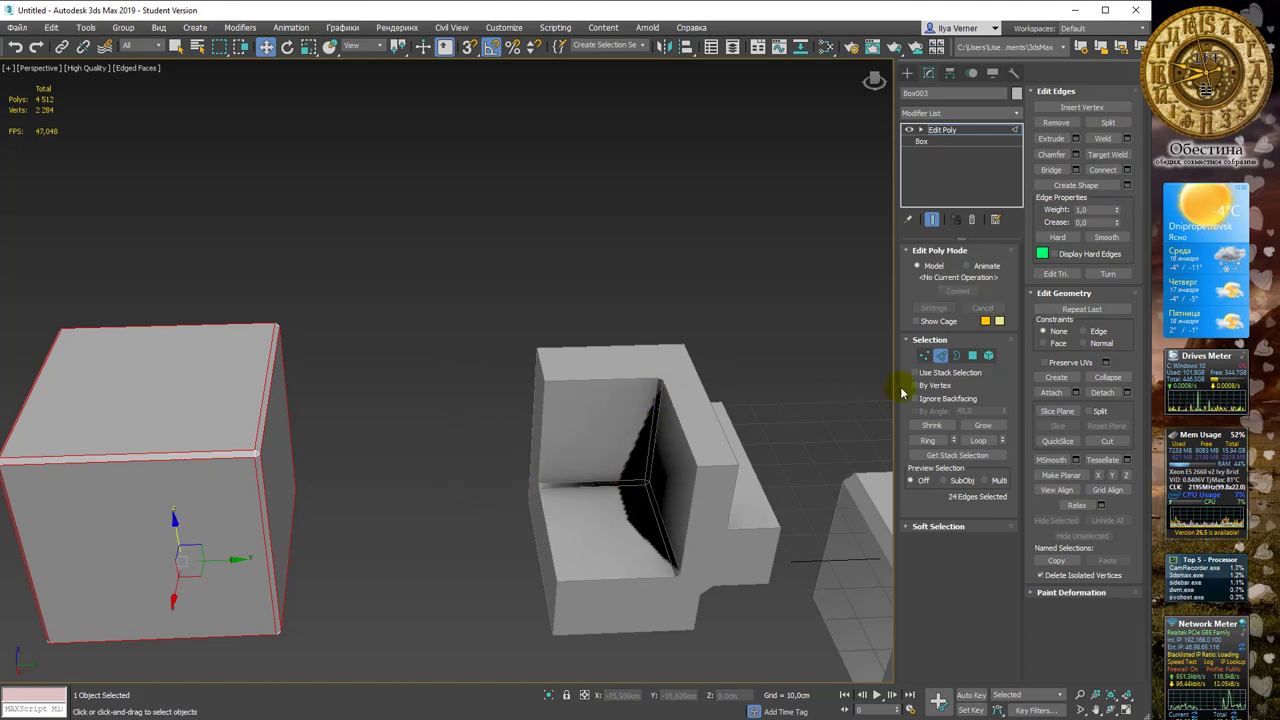
click(972, 355)
click(274, 432)
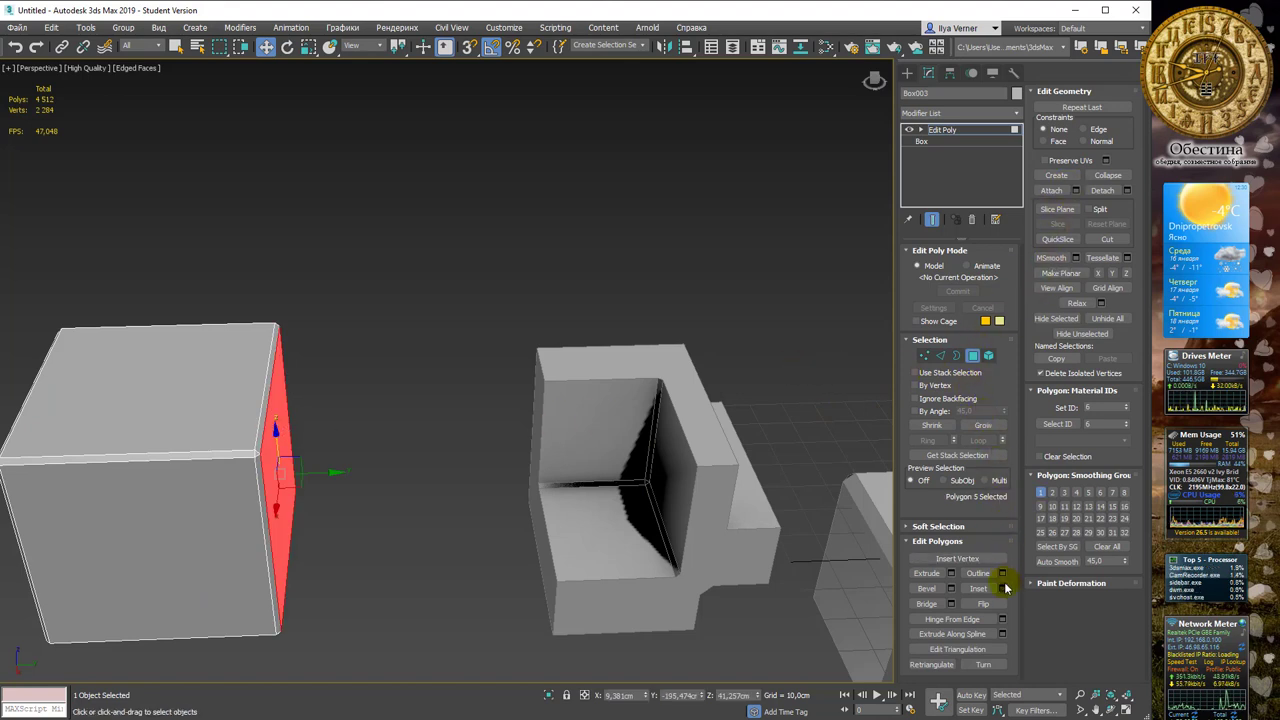
Inset Box003's selected side face by 17,571 cm
click(951, 588)
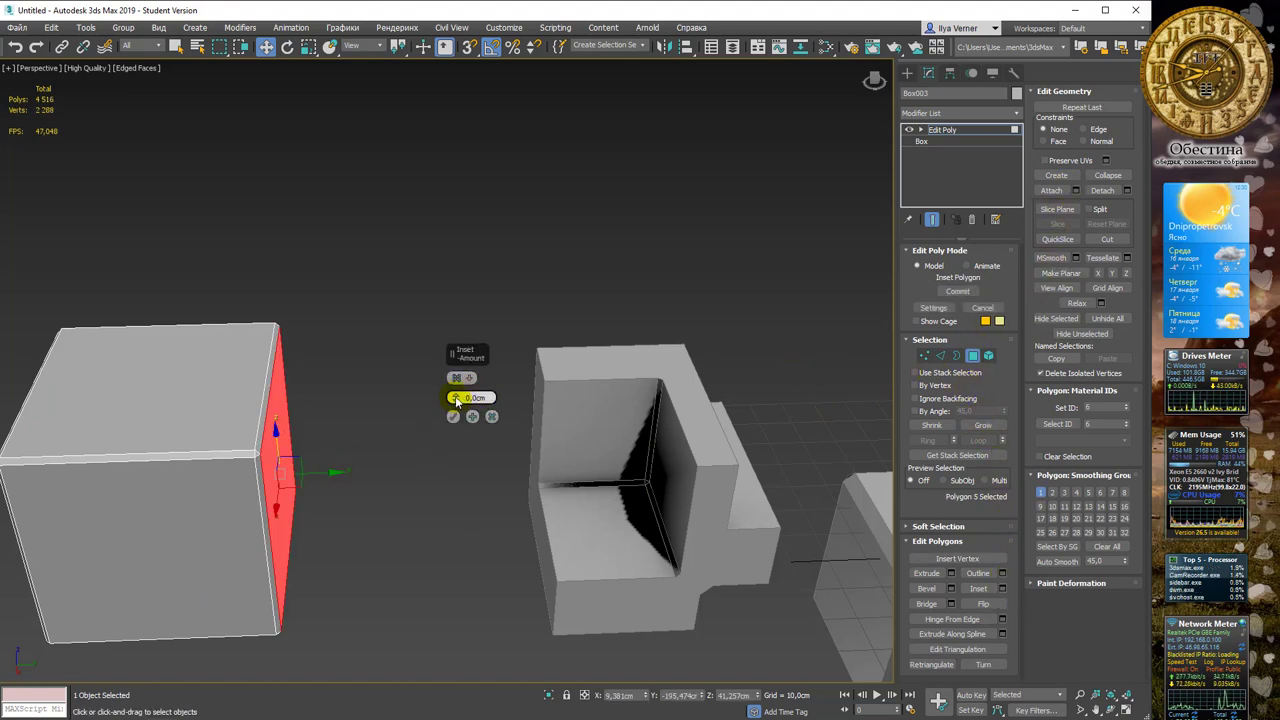
mouse_move(455, 400)
mouse_down()
mouse_move(470, 304)
mouse_move(471, 319)
mouse_up()
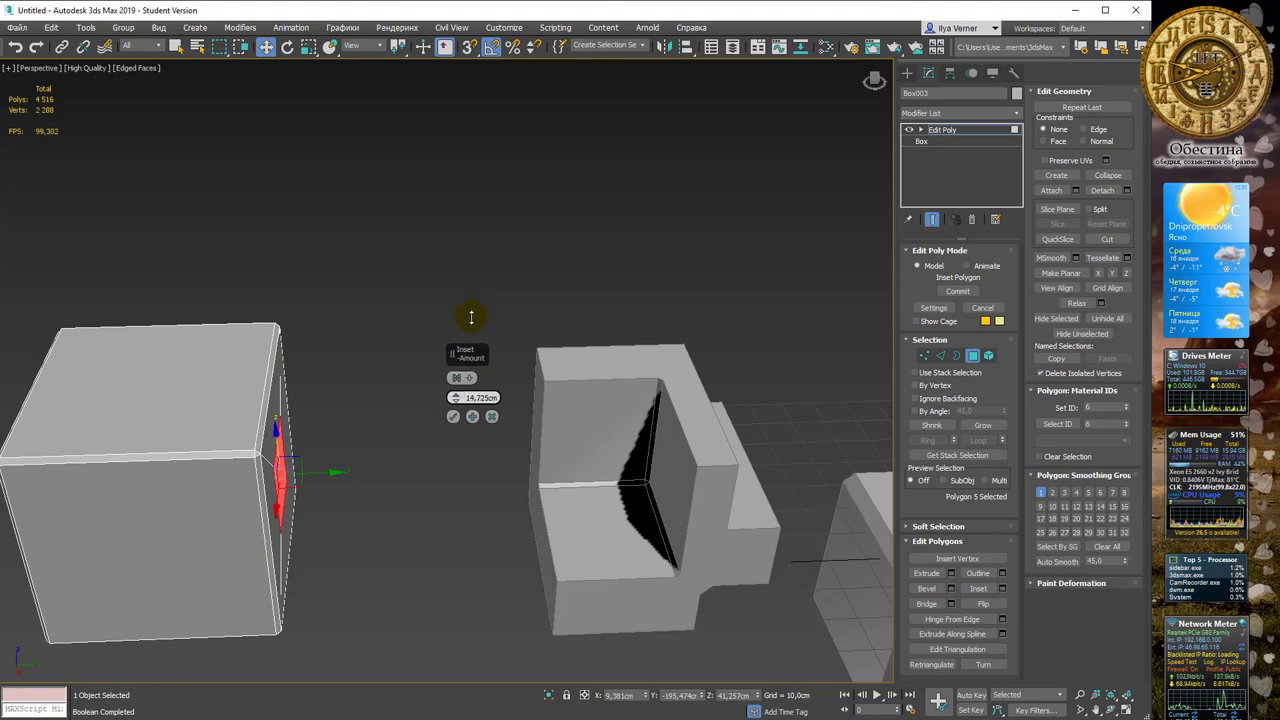
click(455, 416)
click(437, 399)
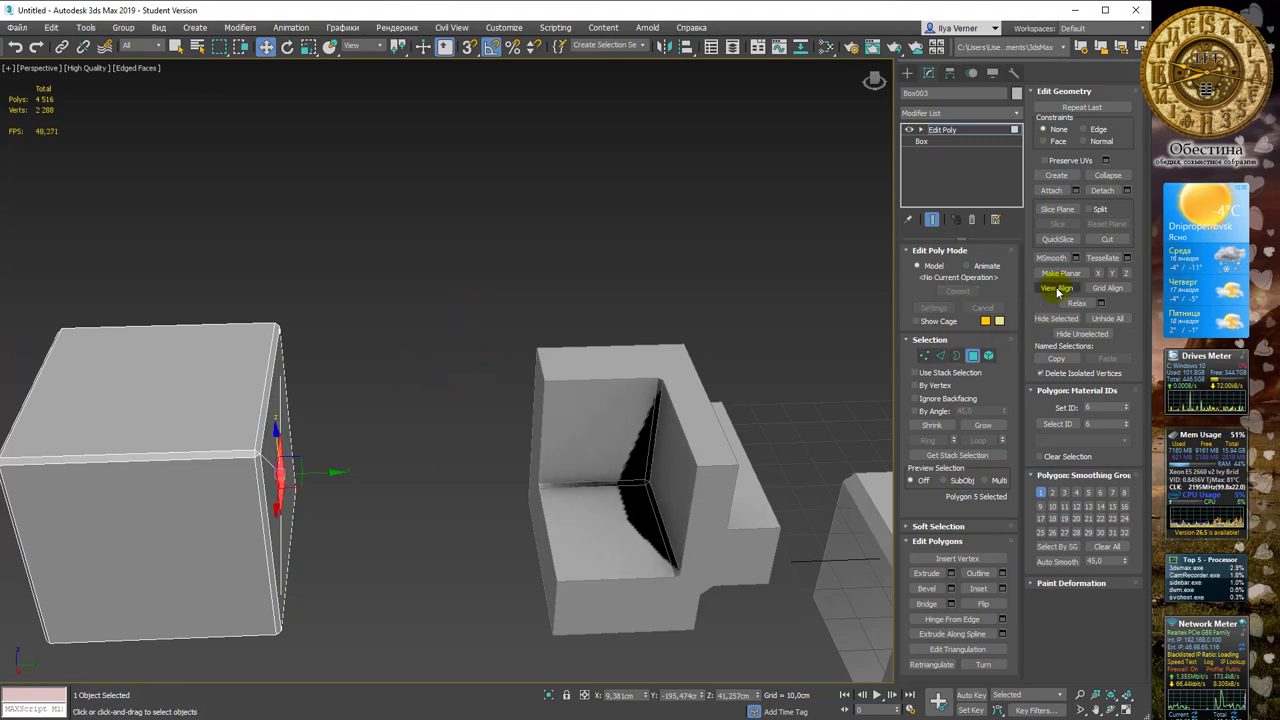
Extrude the inset face inward by about -5,568 cm
click(950, 572)
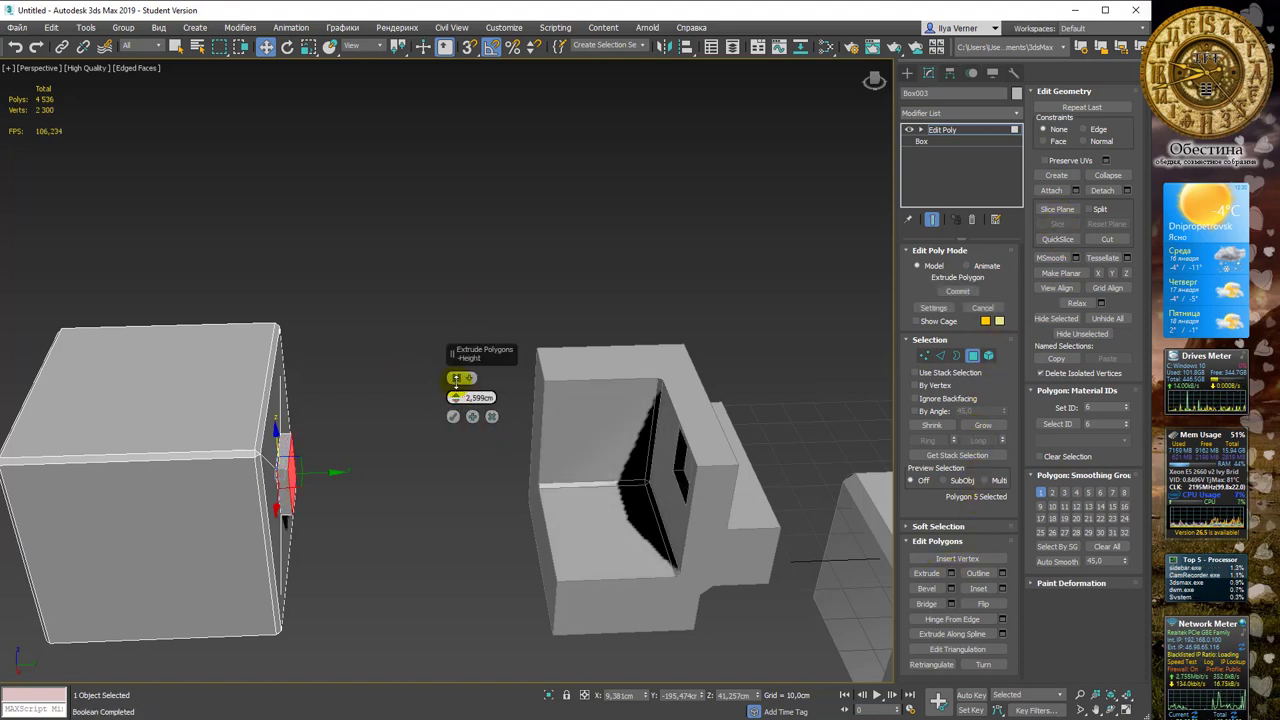
mouse_move(455, 397)
mouse_down()
mouse_move(449, 424)
mouse_move(457, 379)
mouse_move(434, 491)
mouse_move(437, 686)
mouse_move(439, 411)
mouse_move(443, 423)
mouse_up()
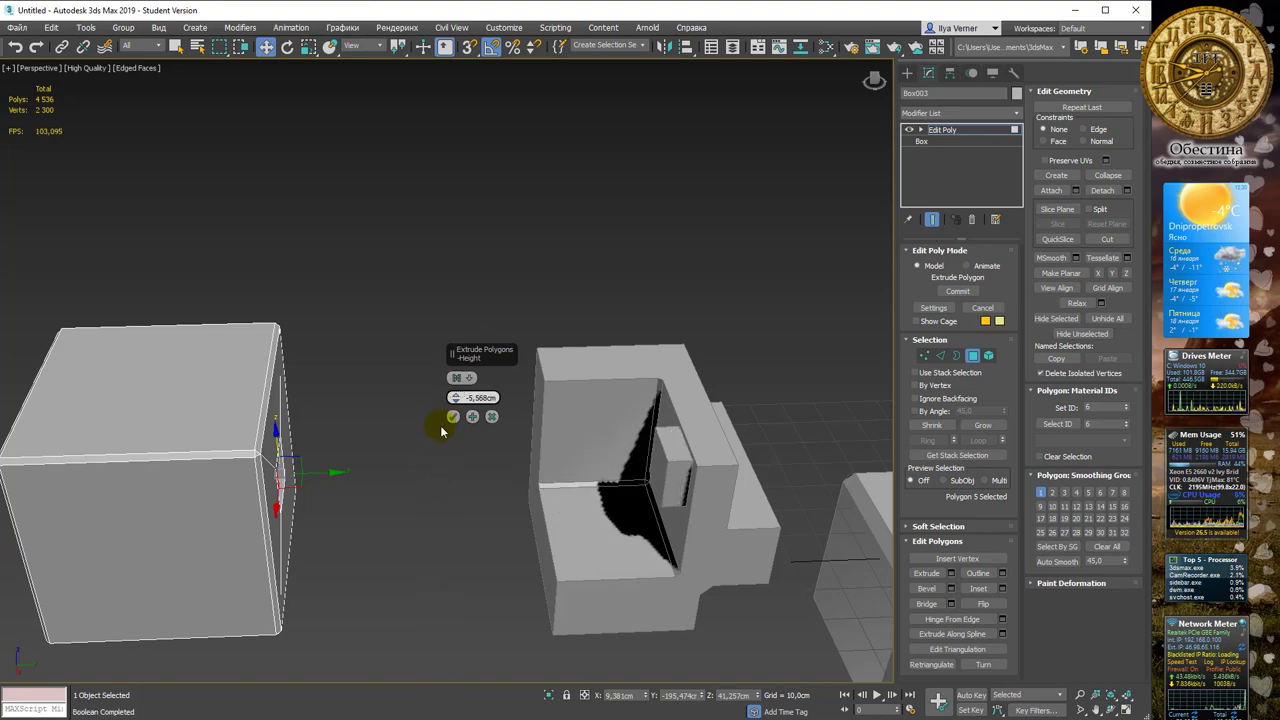
mouse_move(443, 423)
alt+middle_down()
mouse_move(328, 380)
mouse_move(443, 374)
mouse_move(420, 409)
mouse_move(382, 407)
mouse_move(391, 383)
mouse_move(377, 386)
alt+middle_up()
click(453, 418)
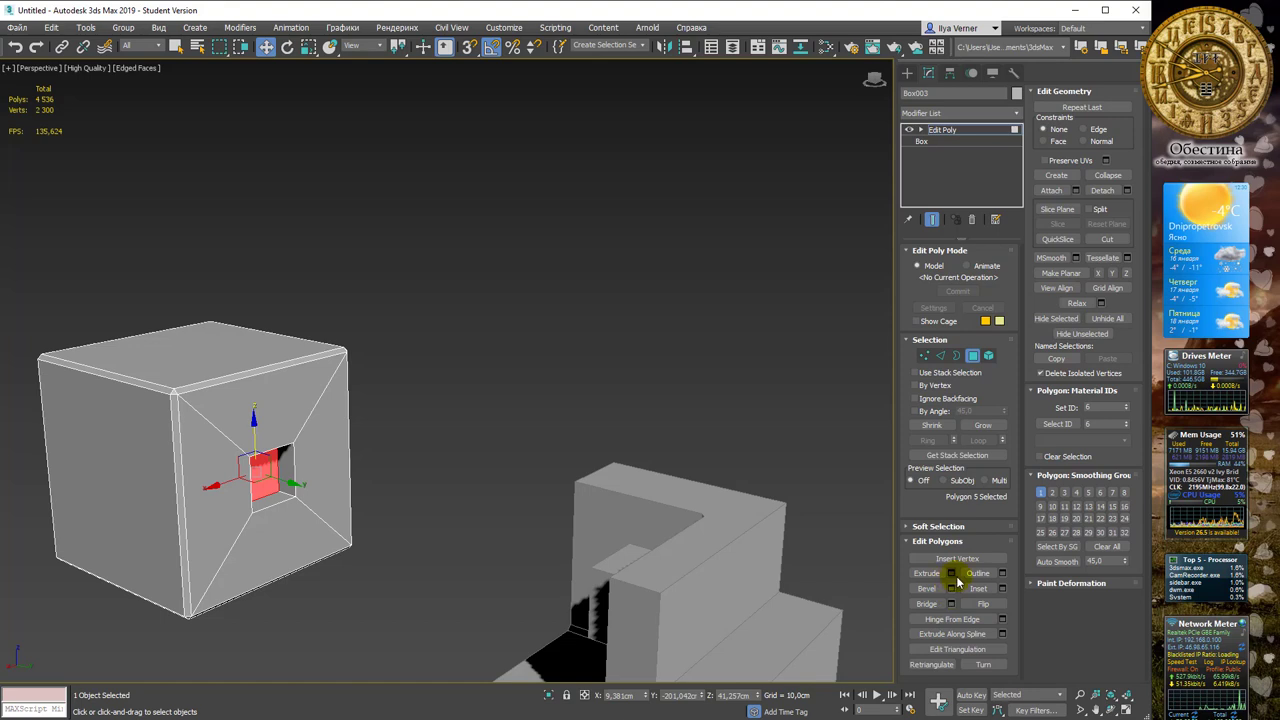
click(1002, 590)
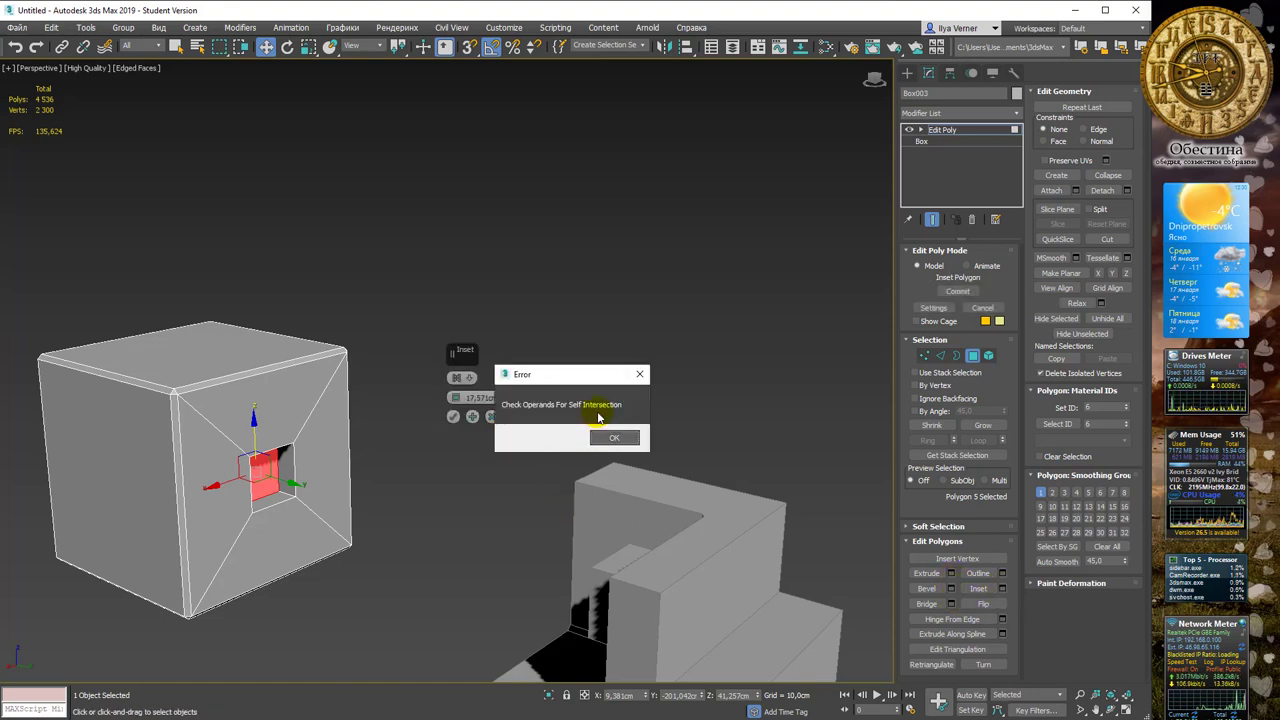
Apply a second inset around the recess, dismissing the Invalid Boolean and self-intersection errors
click(604, 436)
click(1002, 590)
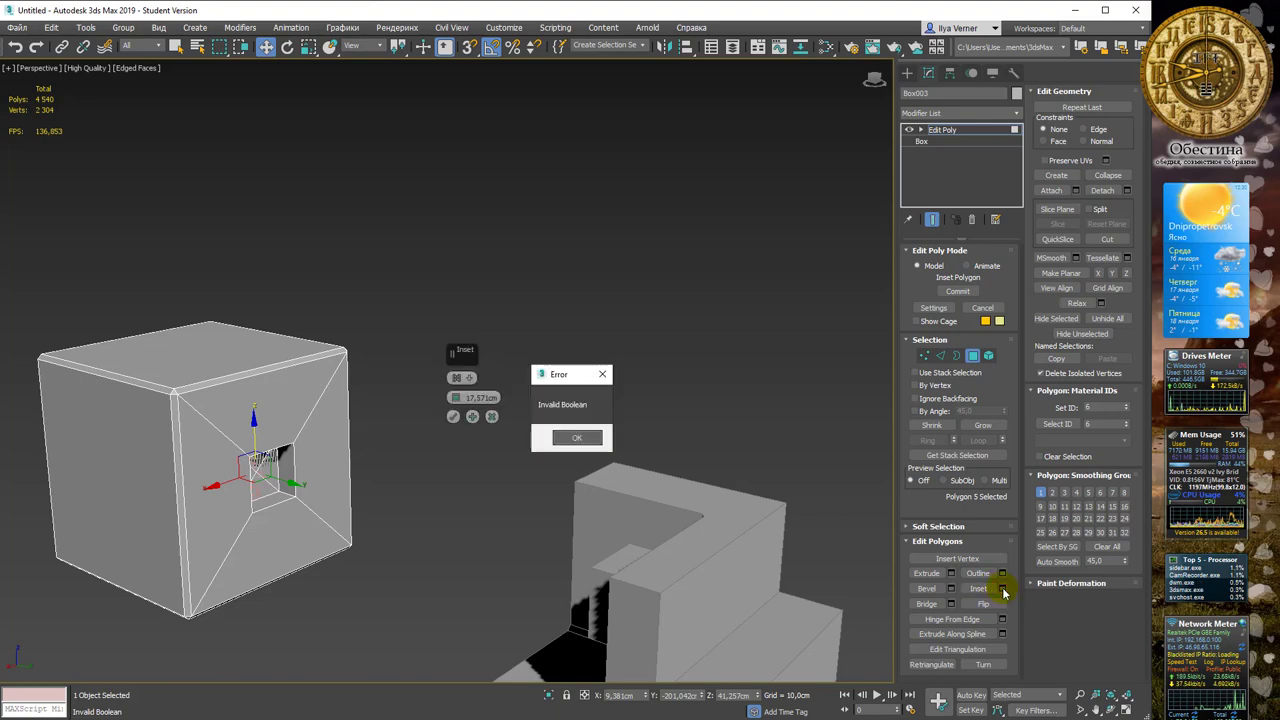
click(573, 437)
click(603, 437)
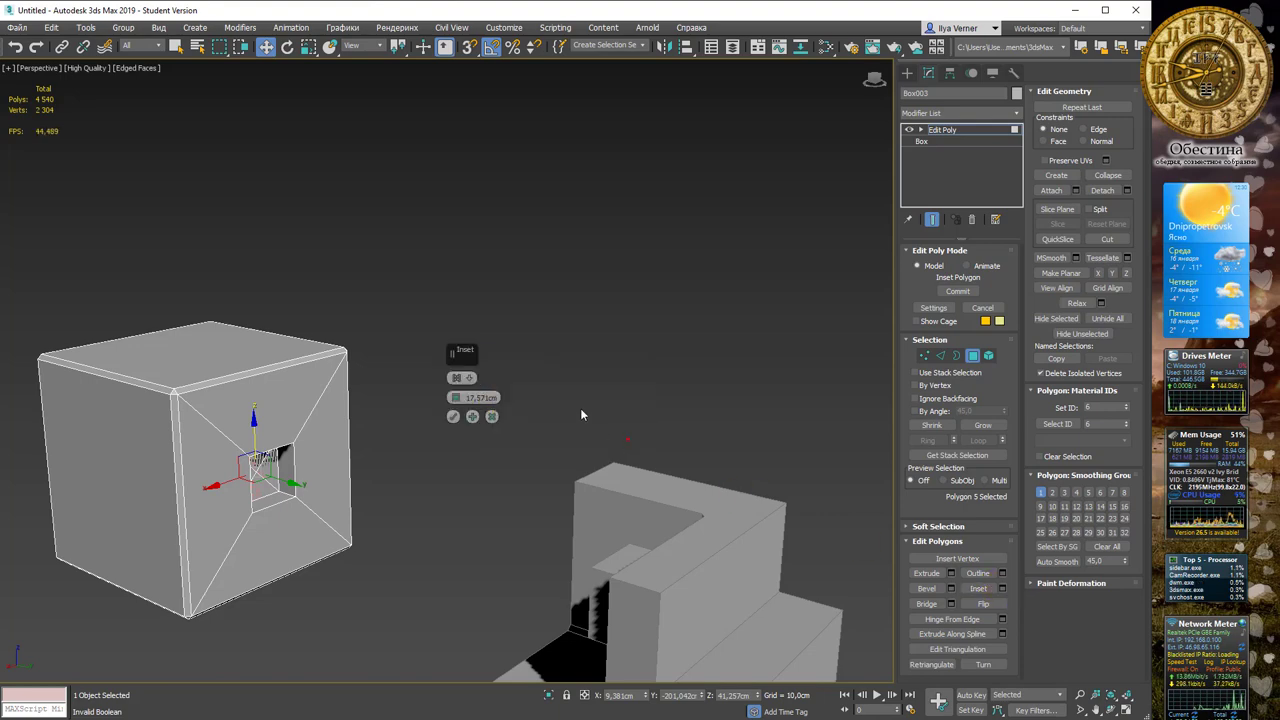
mouse_move(581, 414)
alt+middle_down()
mouse_move(491, 349)
mouse_move(529, 366)
alt+middle_up()
click(453, 416)
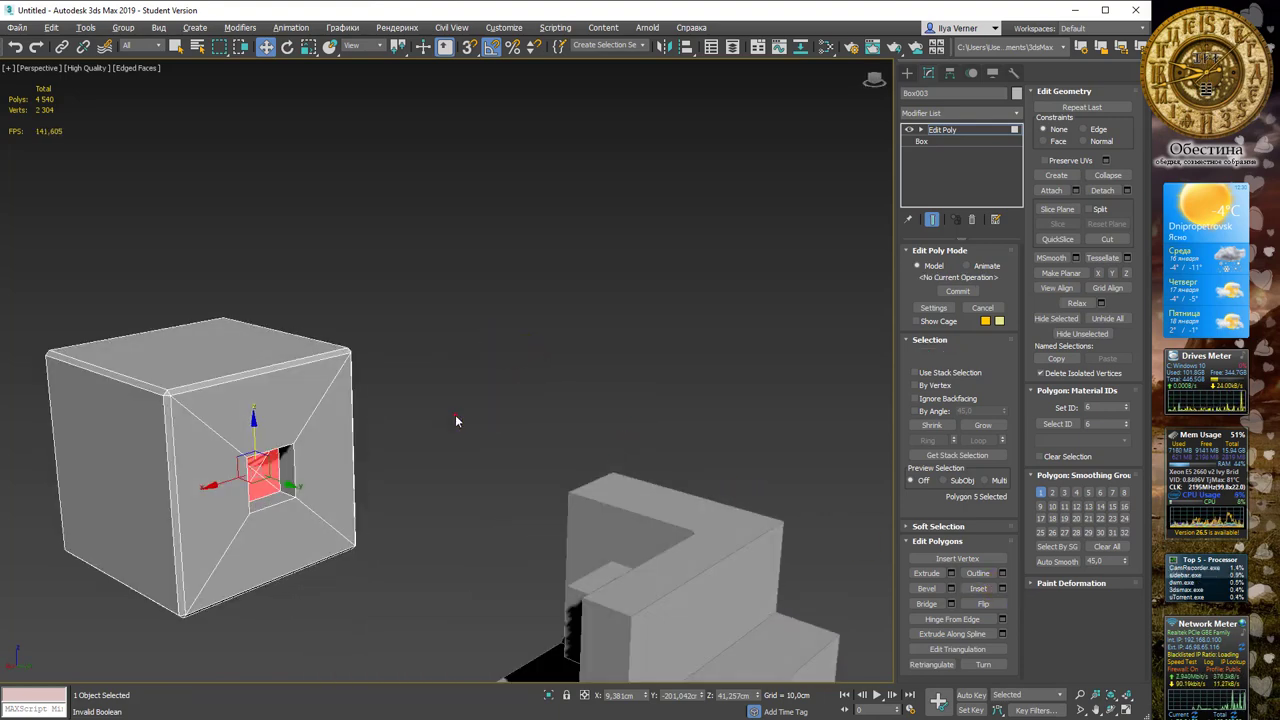
click(431, 355)
click(595, 441)
click(603, 438)
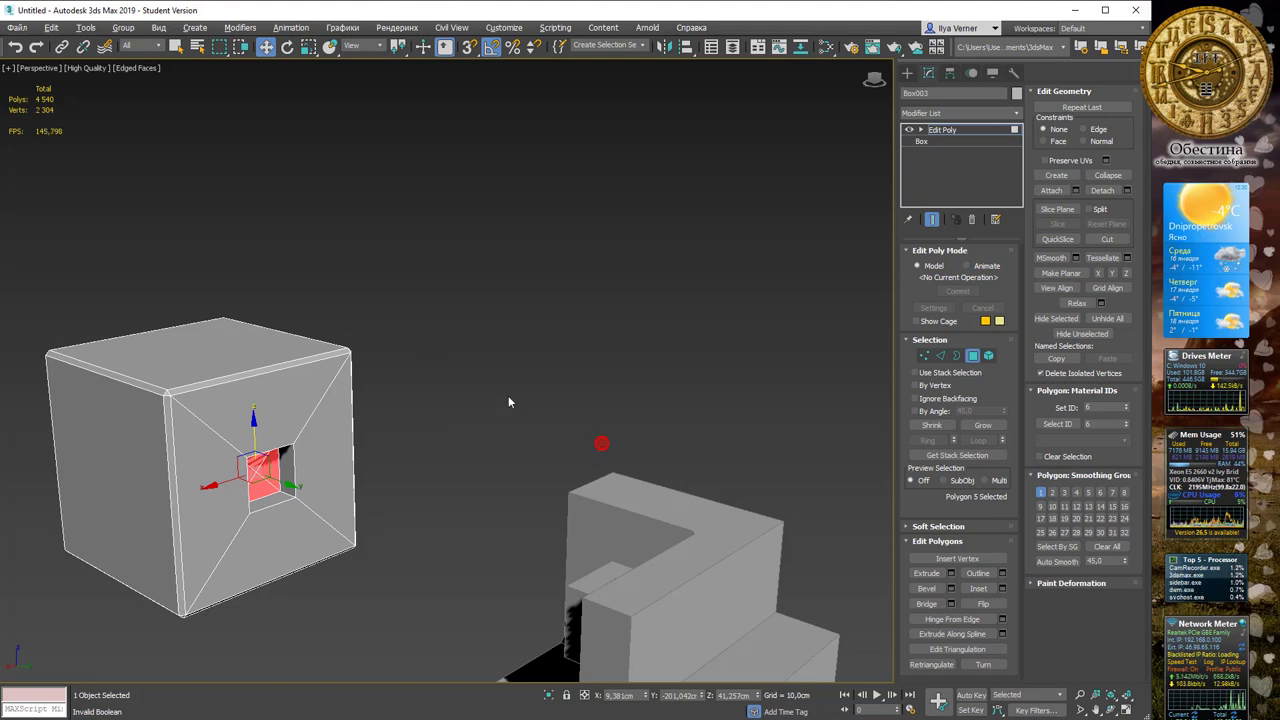
Clear the face selection, return Box003 to object level and dismiss the remaining errors
click(466, 377)
key(Return)
click(457, 372)
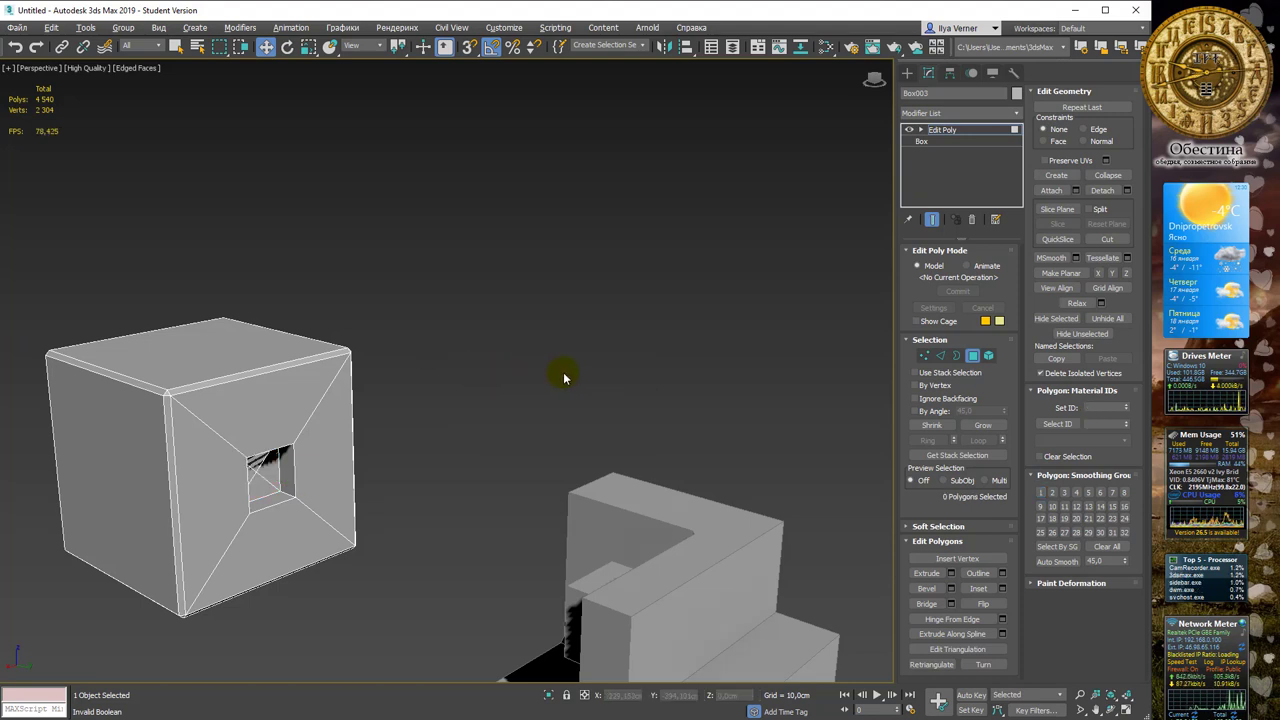
click(440, 361)
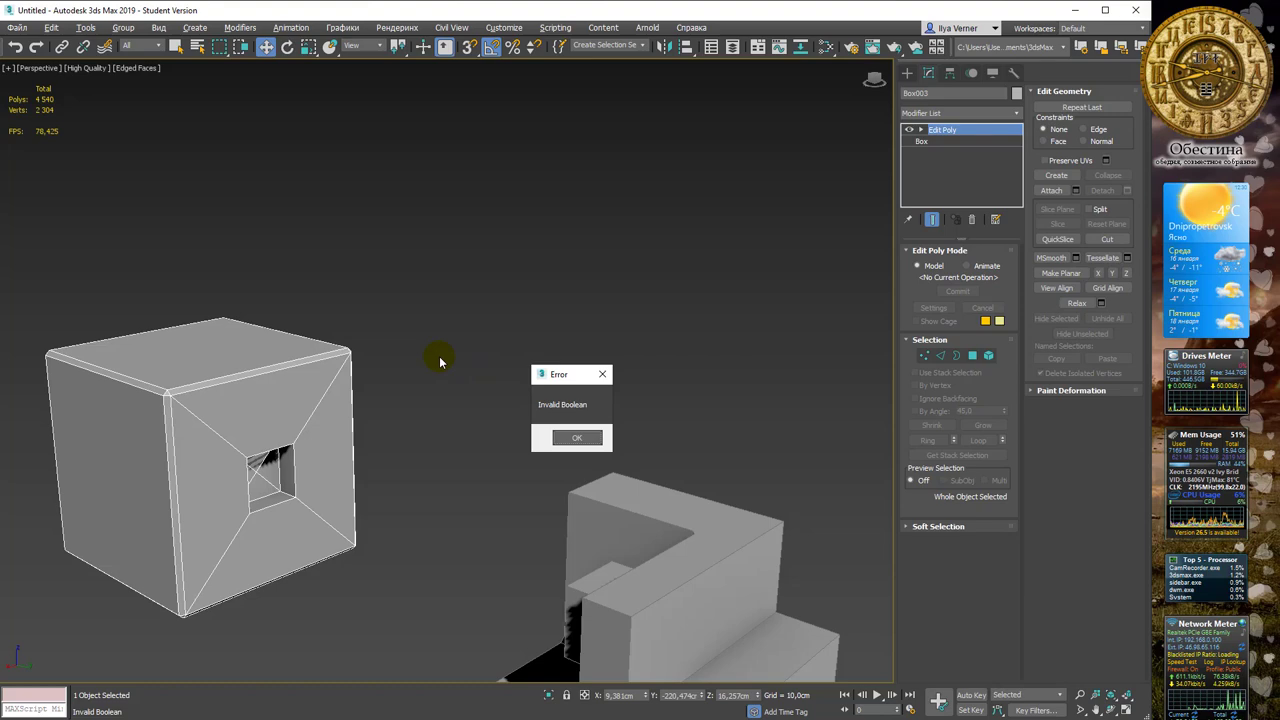
click(558, 438)
click(616, 438)
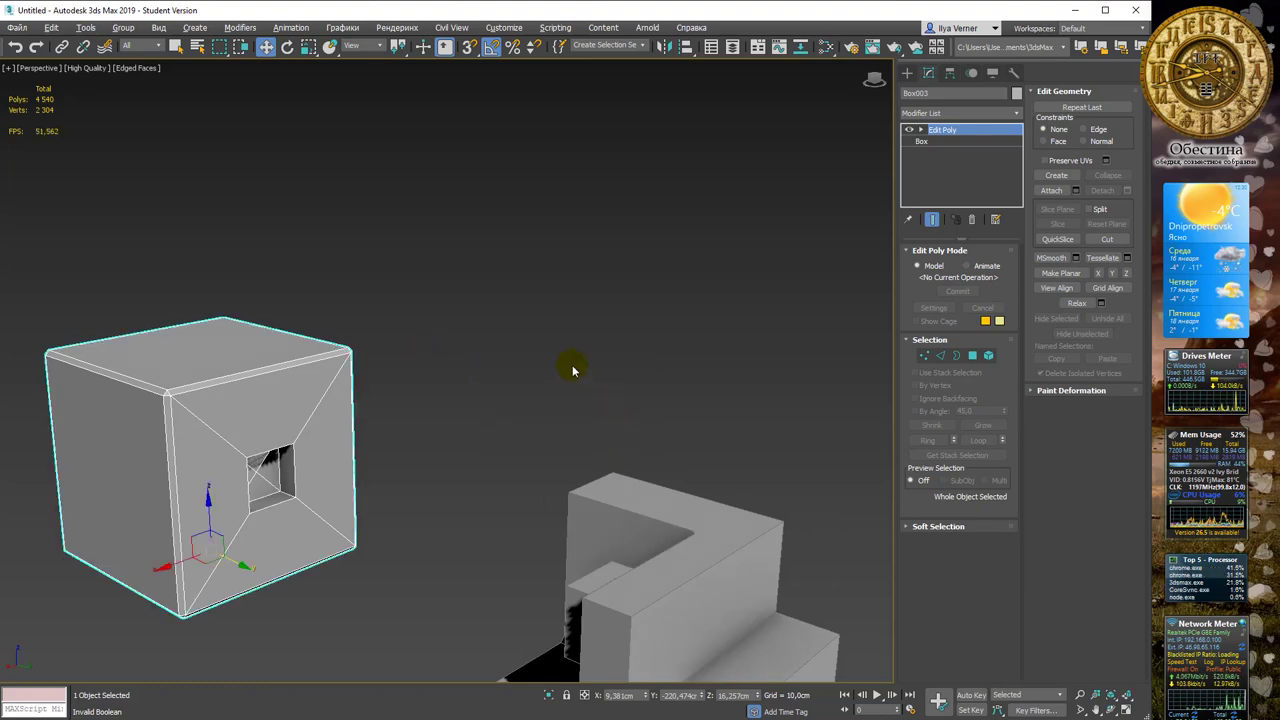
mouse_move(572, 370)
alt+middle_down()
mouse_move(511, 346)
mouse_move(606, 354)
mouse_move(572, 318)
mouse_move(571, 263)
mouse_move(551, 266)
mouse_move(560, 307)
alt+middle_up()
scroll(572, 316, up, 3)
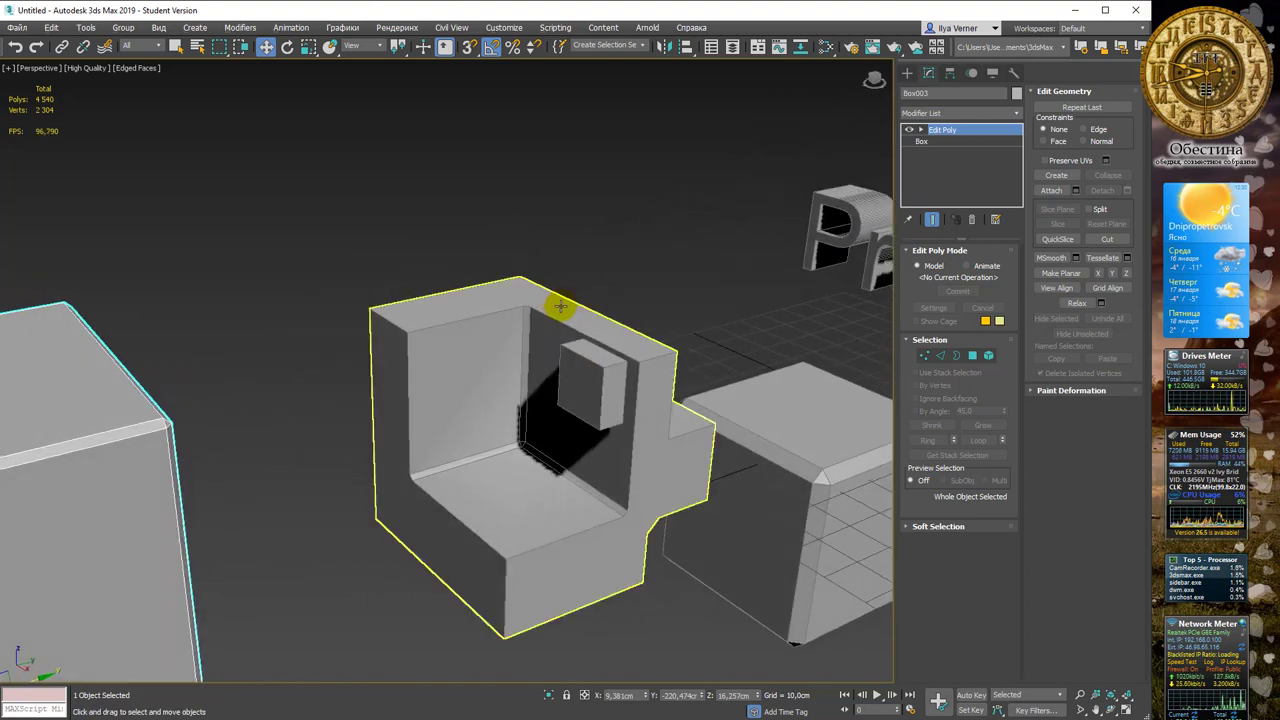
Select the L-shaped ProBoolean and pick its last Box002 subtraction operand in the Operations list
click(570, 316)
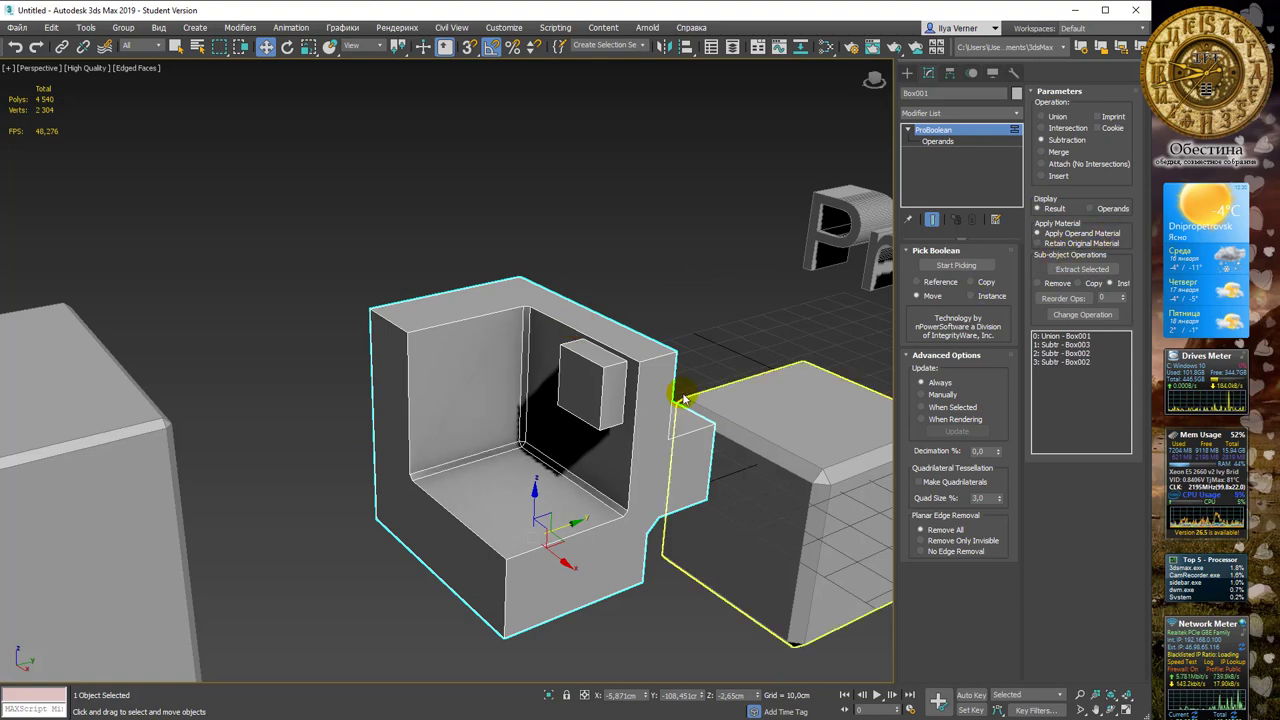
mouse_move(214, 329)
alt+middle_down()
mouse_move(199, 311)
mouse_move(215, 320)
alt+middle_up()
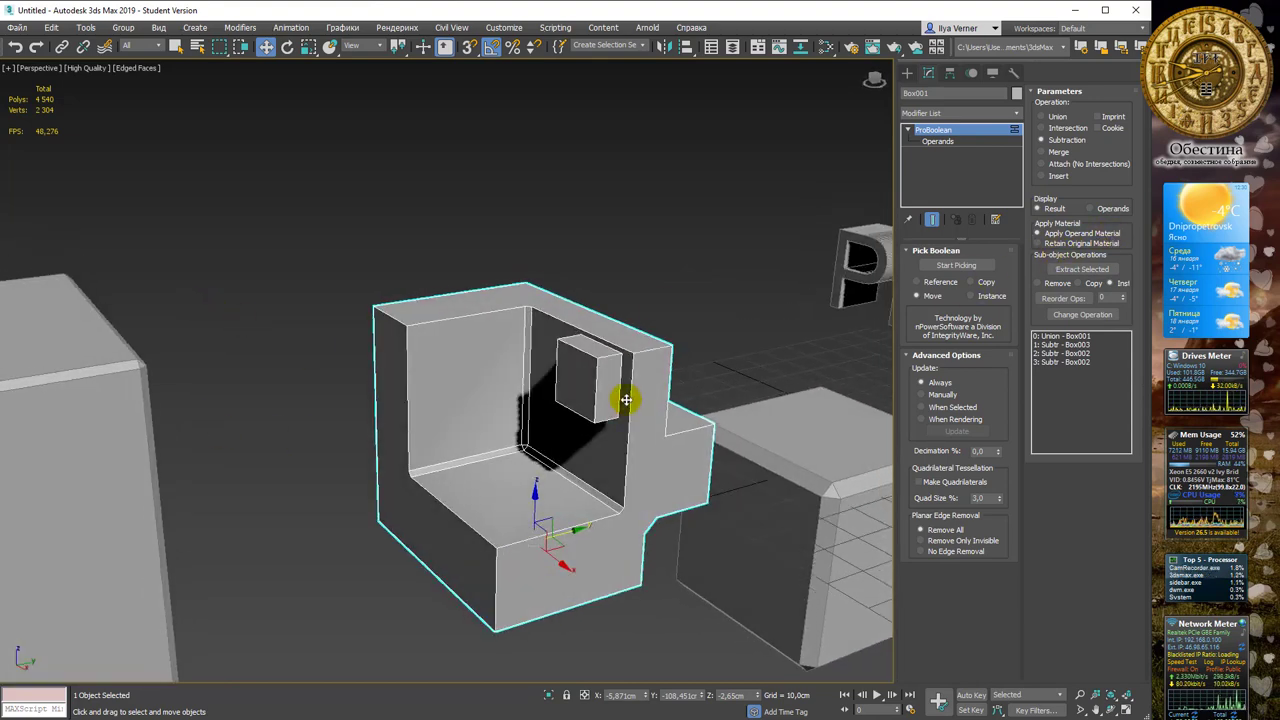
alt+middle_drag(625, 399, 619, 389)
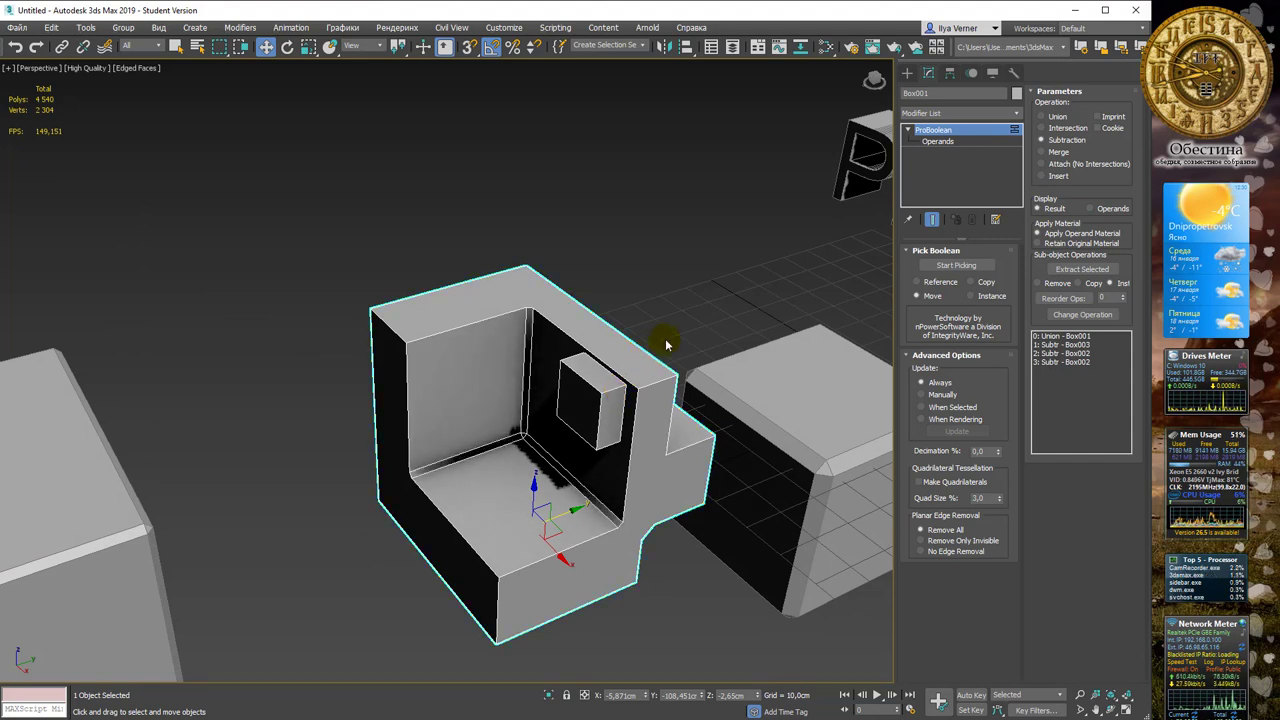
click(1062, 361)
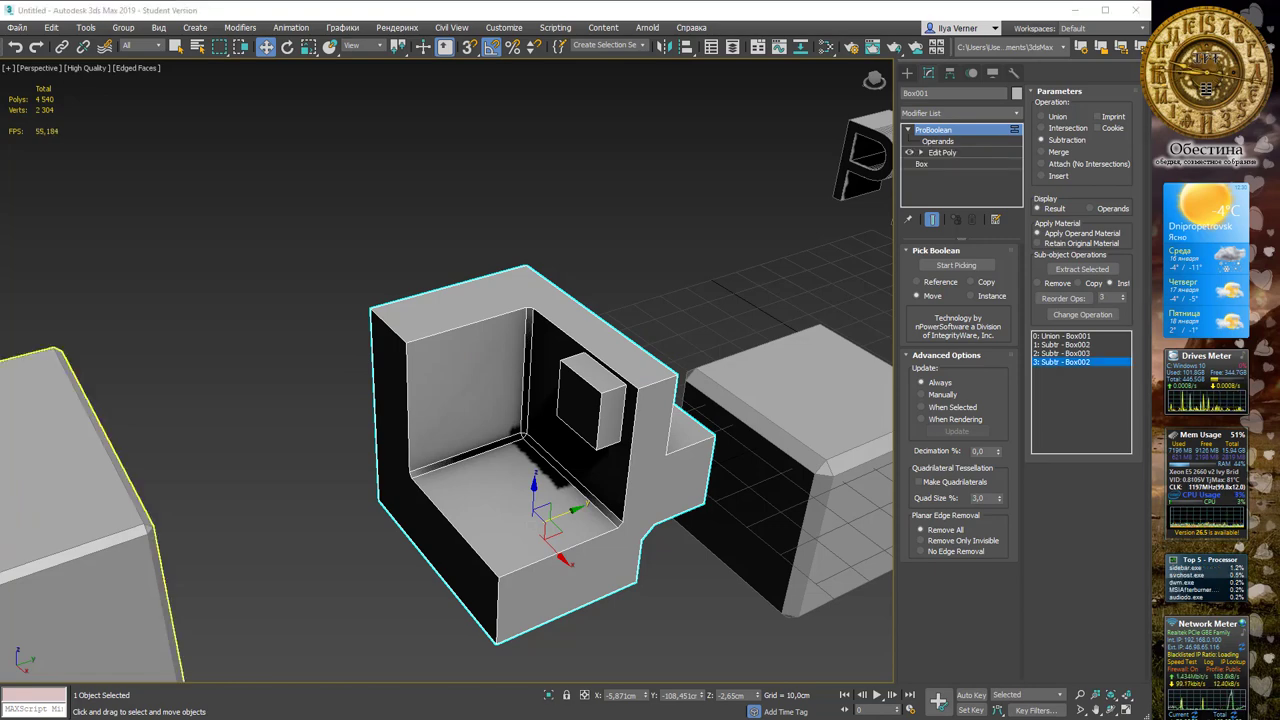
mouse_move(411, 414)
alt+middle_down()
mouse_move(477, 371)
mouse_move(528, 363)
mouse_move(676, 378)
mouse_move(688, 328)
mouse_move(571, 320)
alt+middle_up()
Delete all three old boxes and draw a new standard-primitive box
key(ctrl+a)
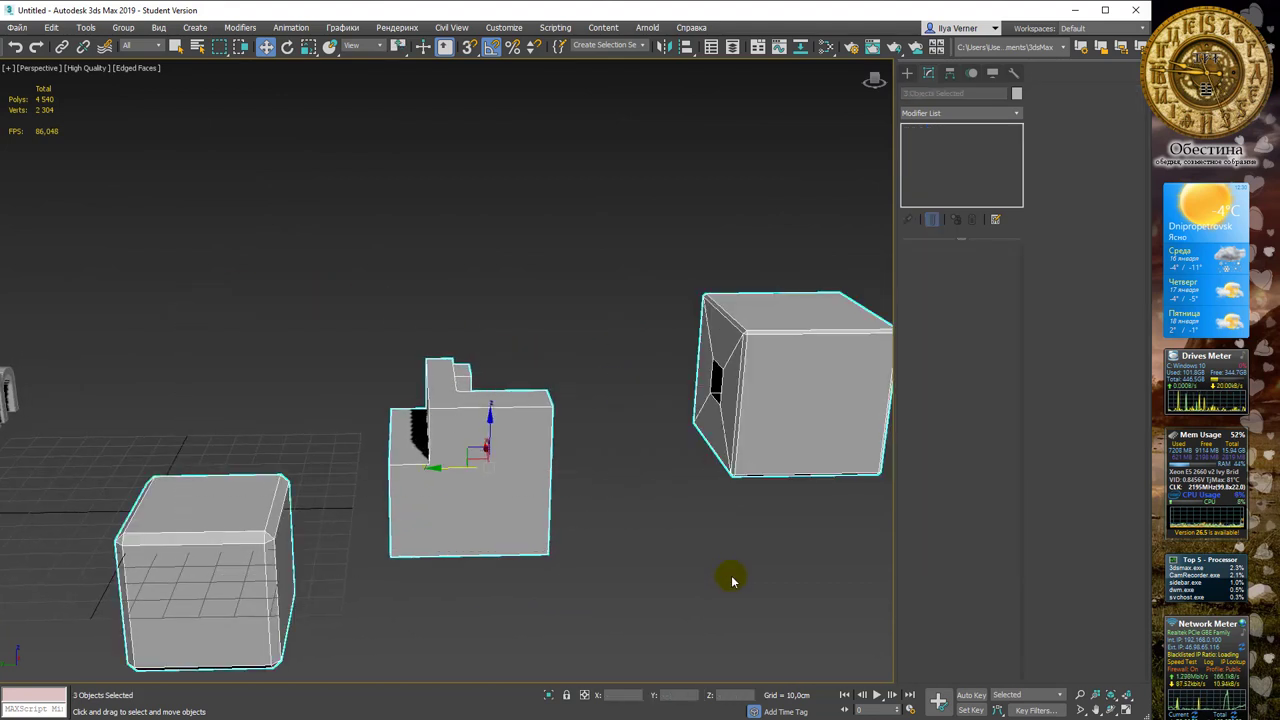
key(Delete)
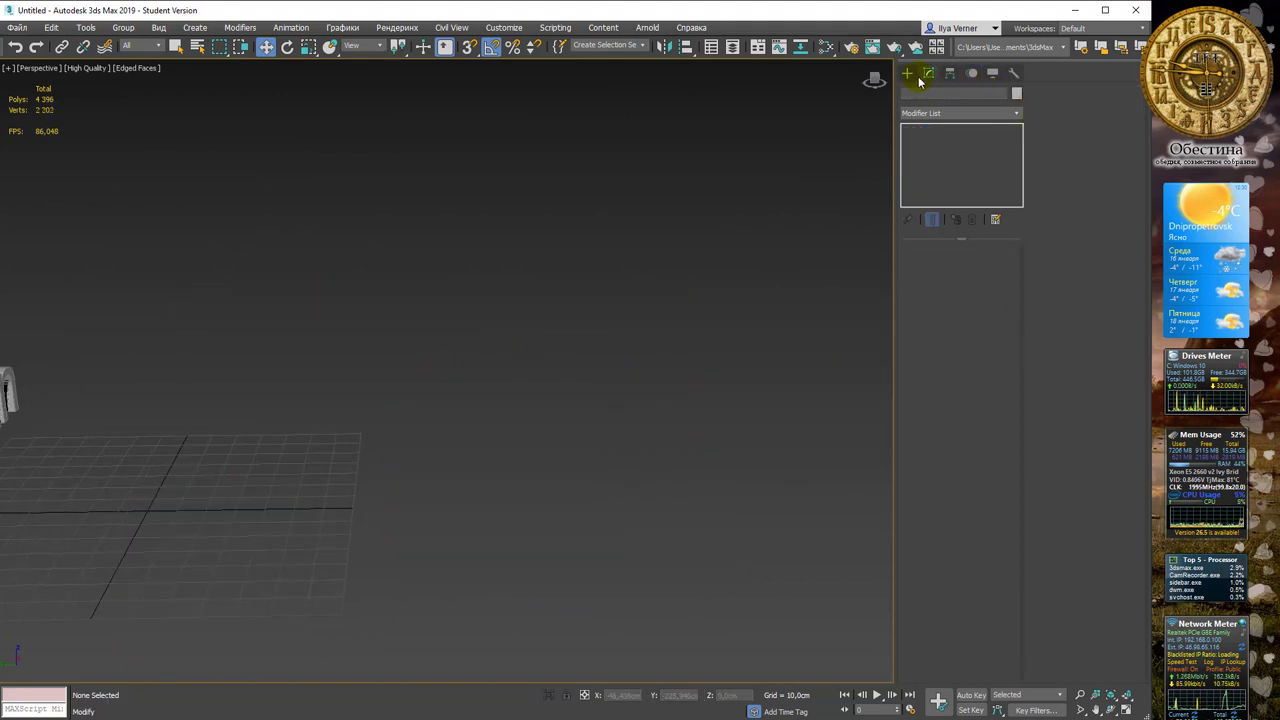
click(908, 74)
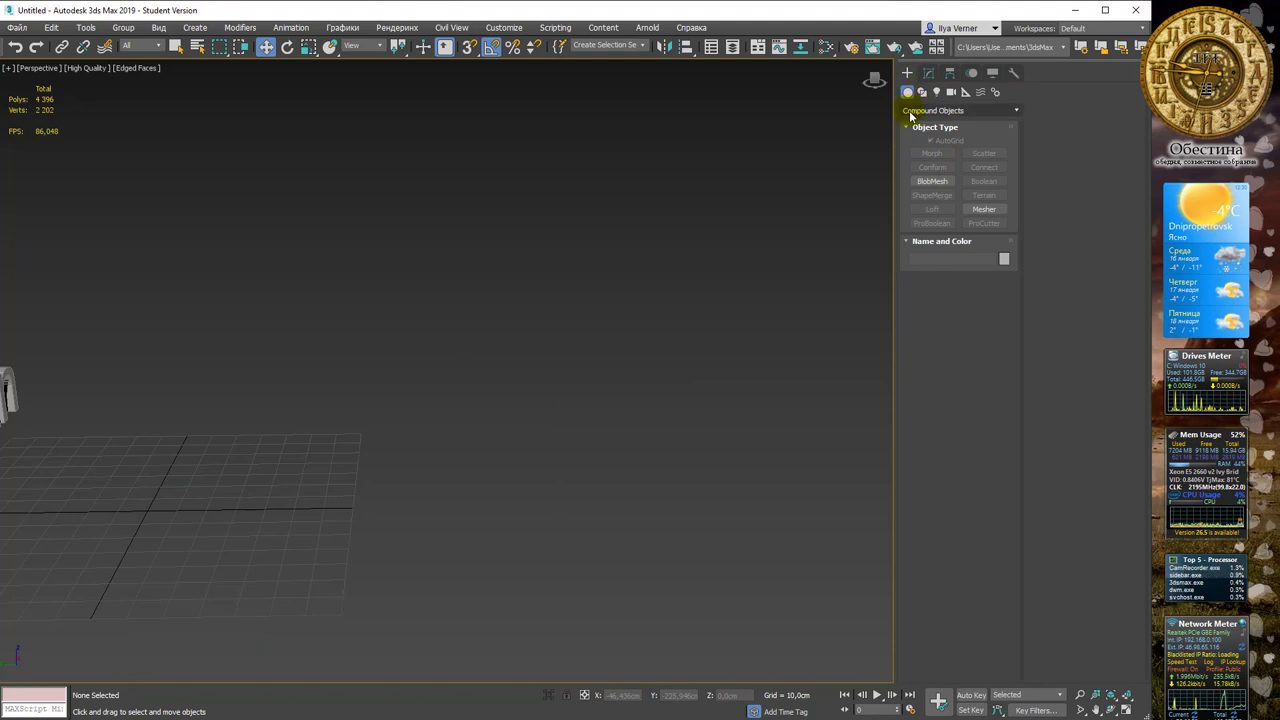
click(914, 111)
click(914, 124)
click(932, 153)
drag(333, 510, 519, 616)
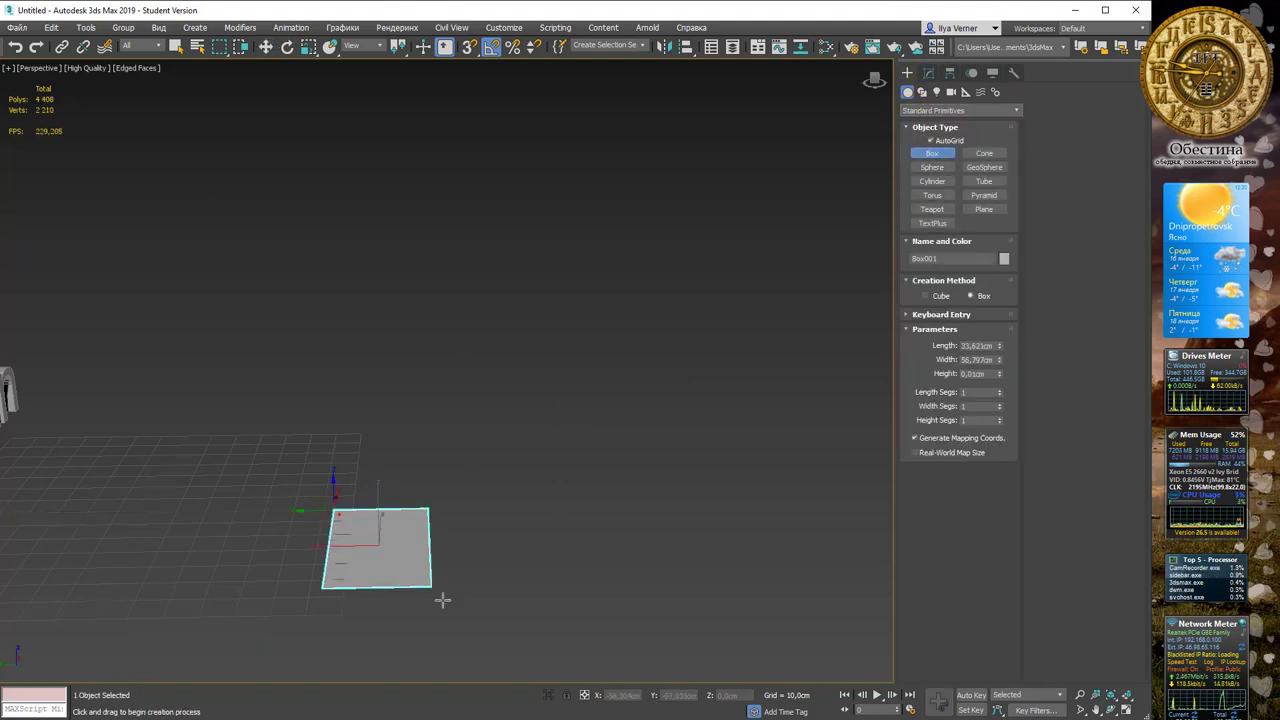
click(504, 442)
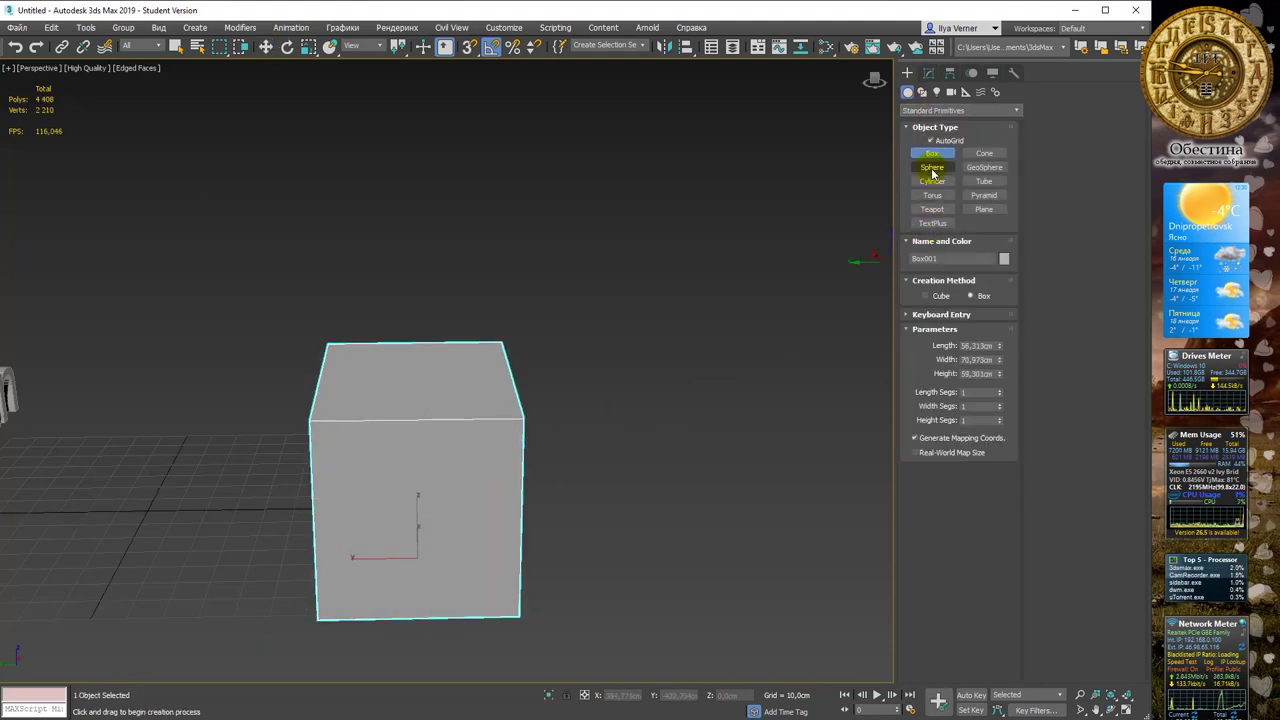
Set the new box's Length, Width and Height to 50 cm
click(928, 74)
double_click(966, 267)
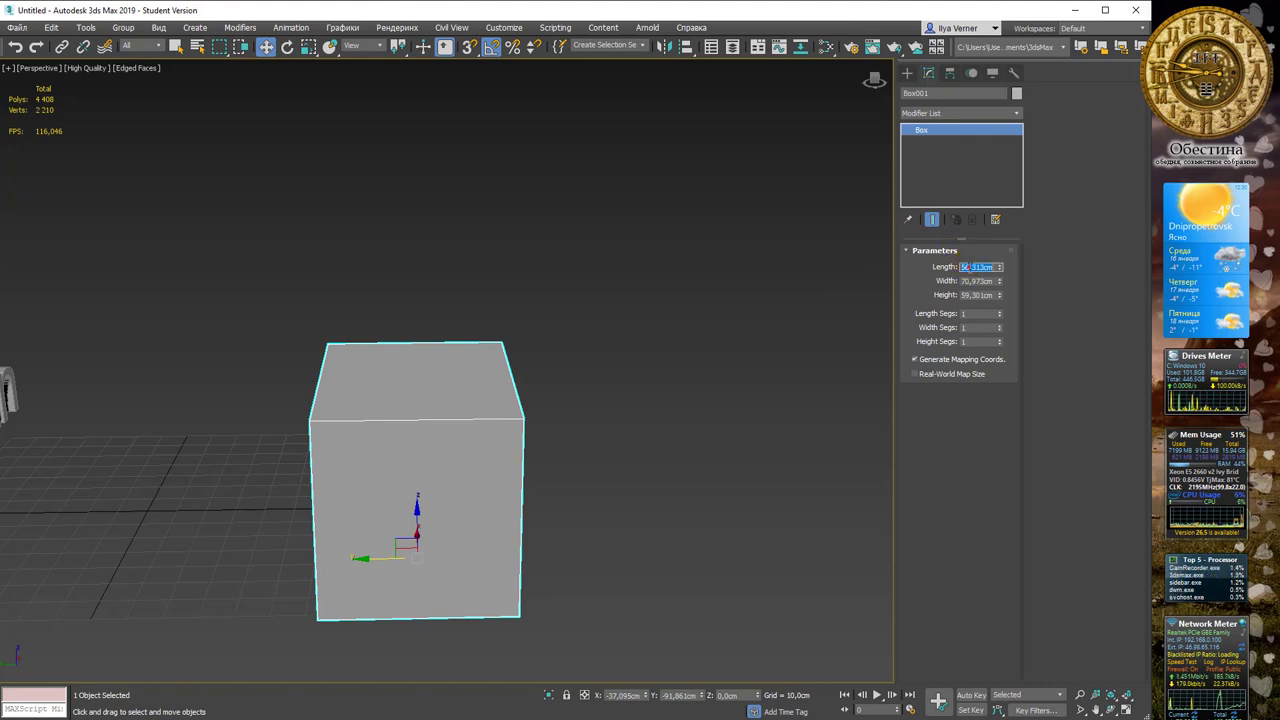
text(50)
key(Tab)
text(50)
key(Tab)
text(50)
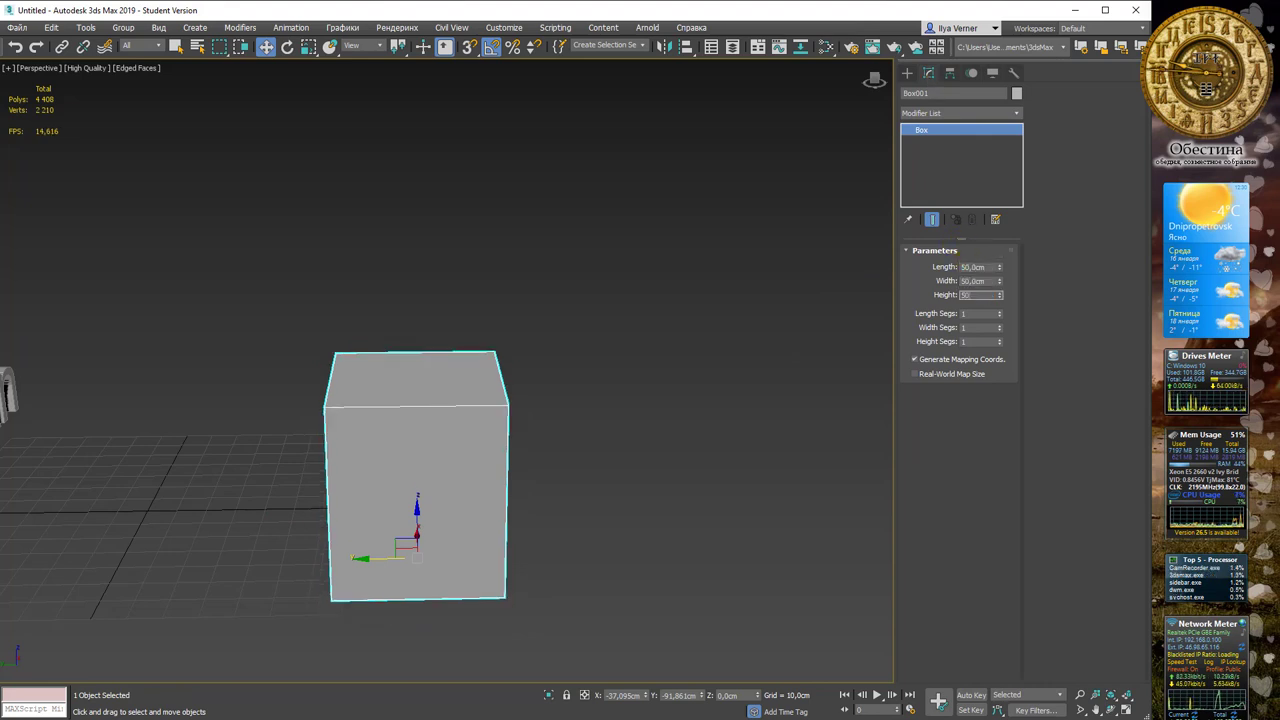
key(Return)
Shift-drag a copy of the 50 cm cube to create Box002
alt+middle_drag(849, 286, 734, 286)
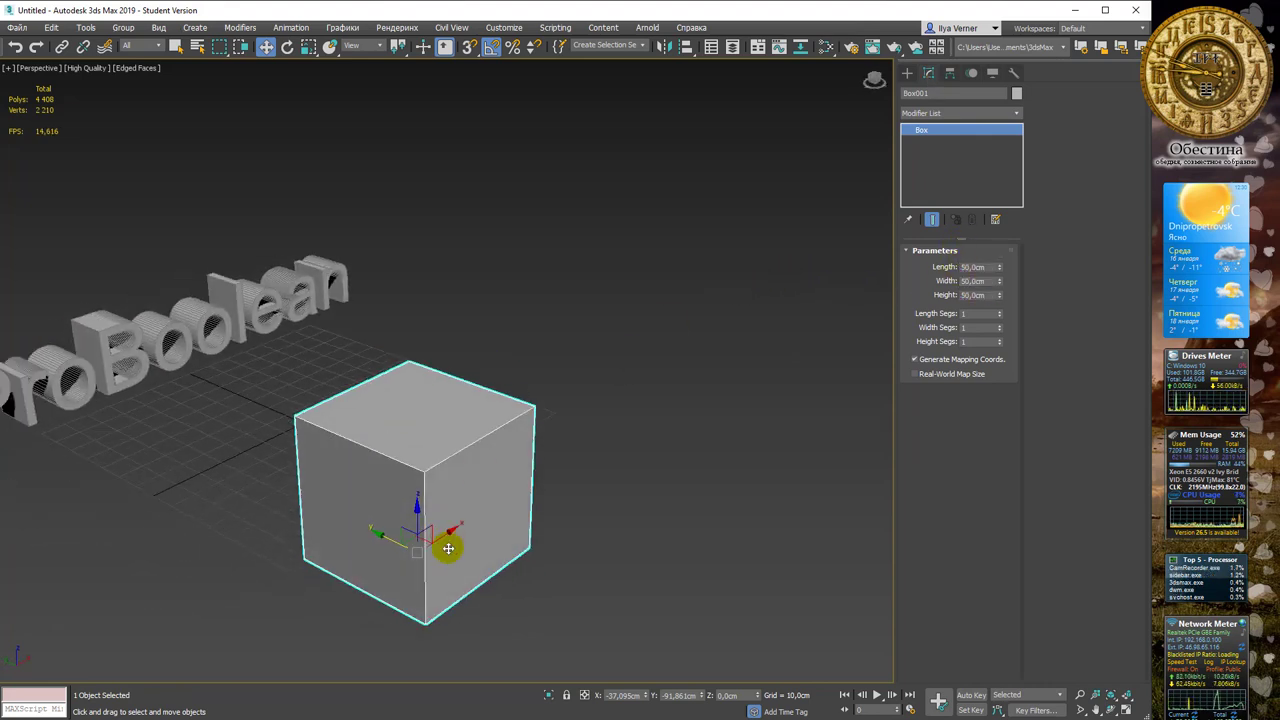
mouse_move(436, 540)
shift+mouse_down()
mouse_move(624, 449)
mouse_move(831, 503)
shift+mouse_up()
click(576, 423)
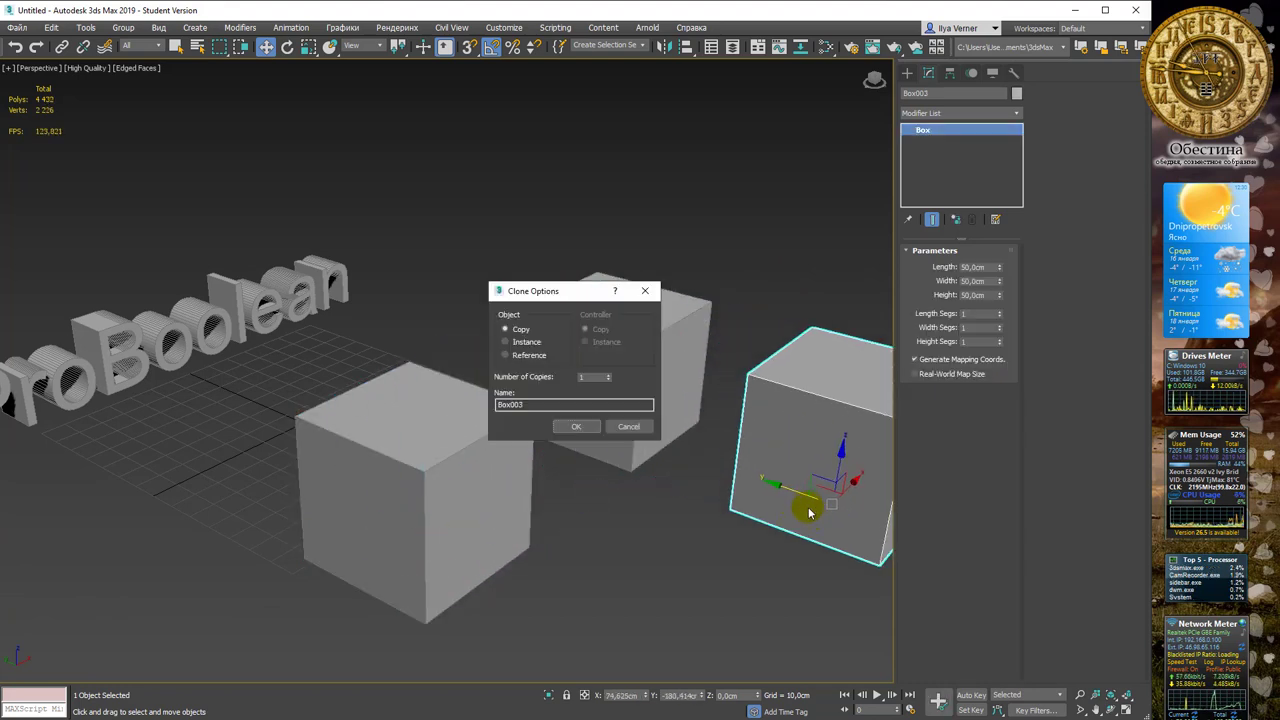
Create the third cube copy Box003 and make it a ProBoolean compound object
click(575, 427)
click(907, 73)
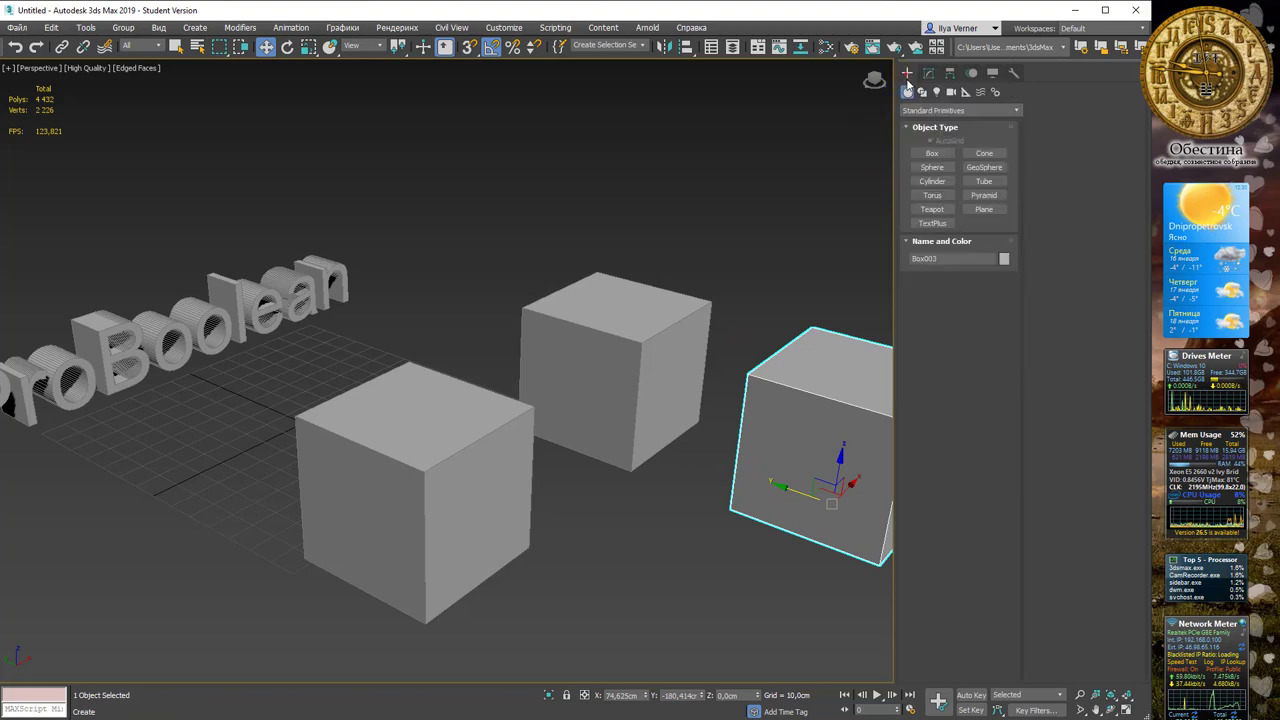
click(945, 111)
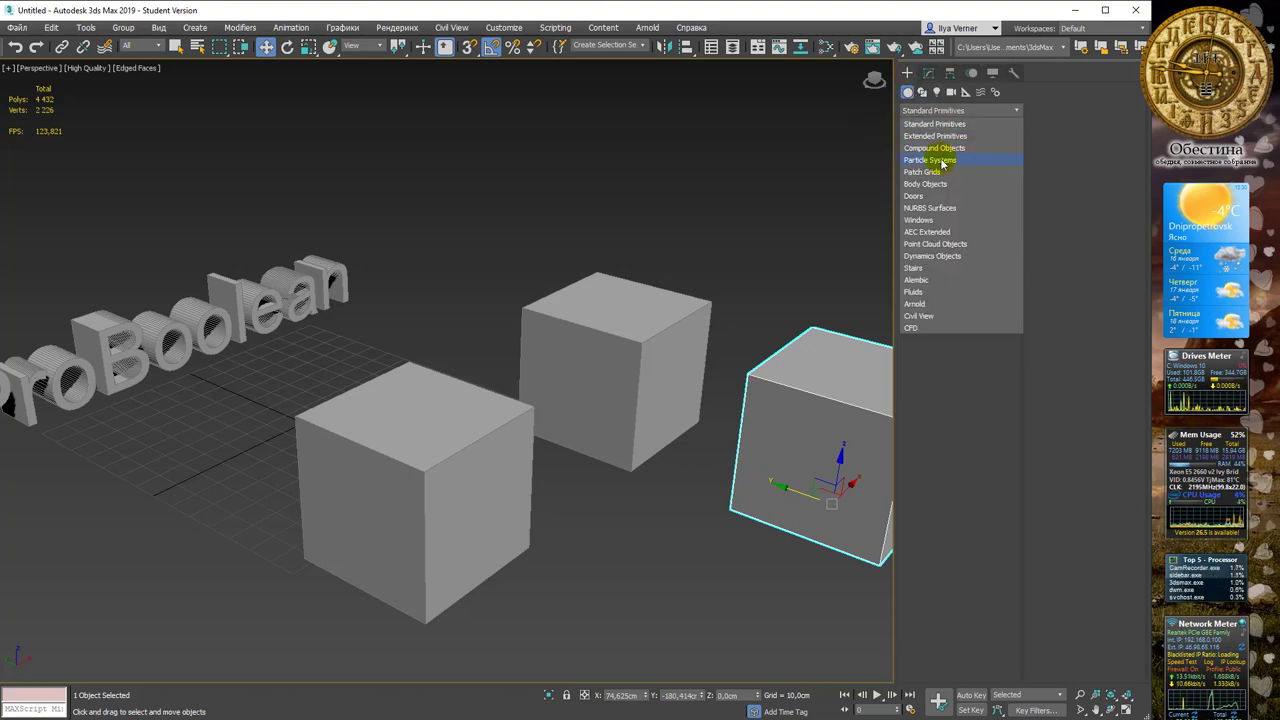
click(941, 148)
click(931, 222)
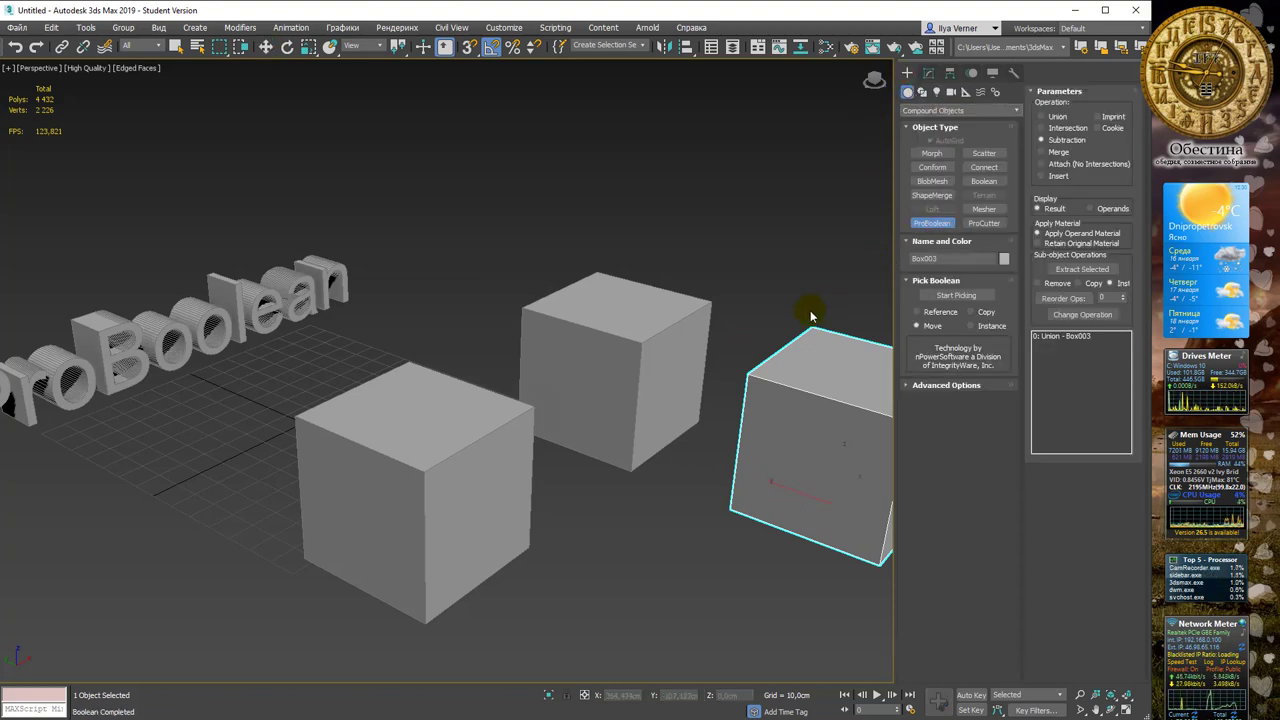
mouse_move(808, 317)
alt+middle_down()
mouse_move(773, 287)
mouse_move(777, 257)
mouse_move(566, 289)
mouse_move(584, 273)
mouse_move(623, 294)
mouse_move(660, 280)
mouse_move(810, 338)
alt+middle_up()
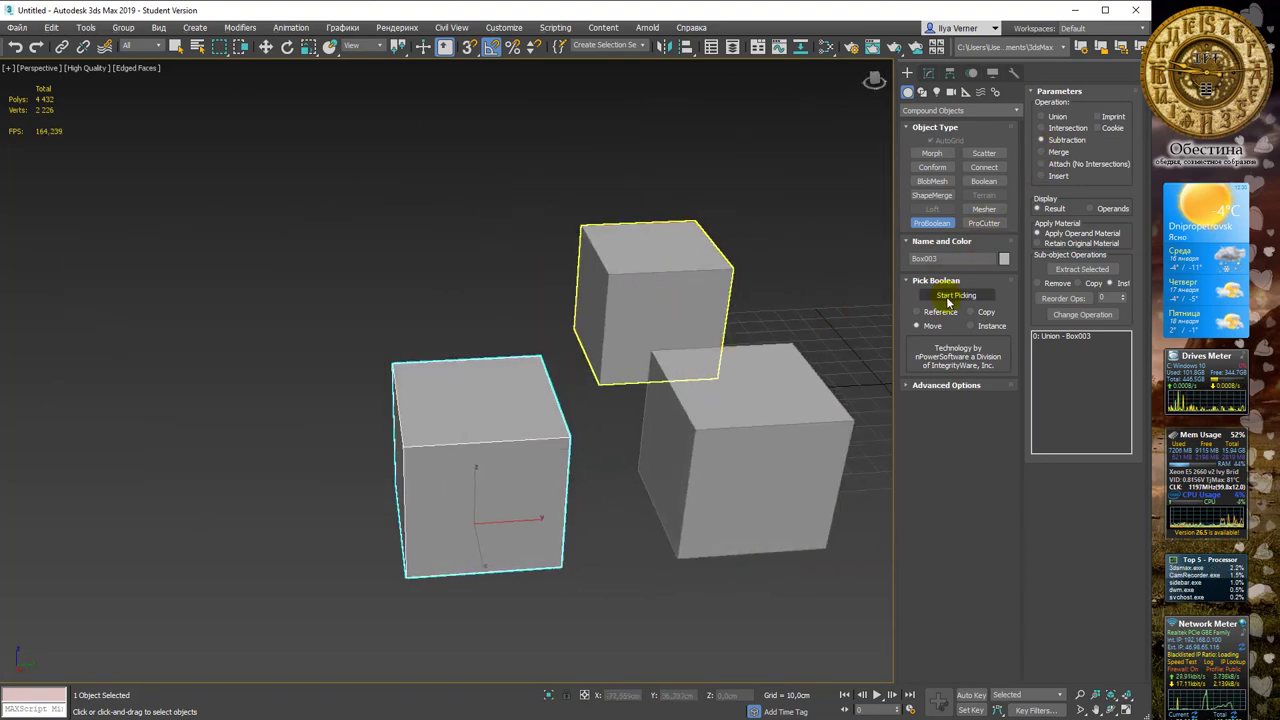
Subtract Box002 from the ProBoolean and show its operands at Operands level
click(956, 295)
click(755, 433)
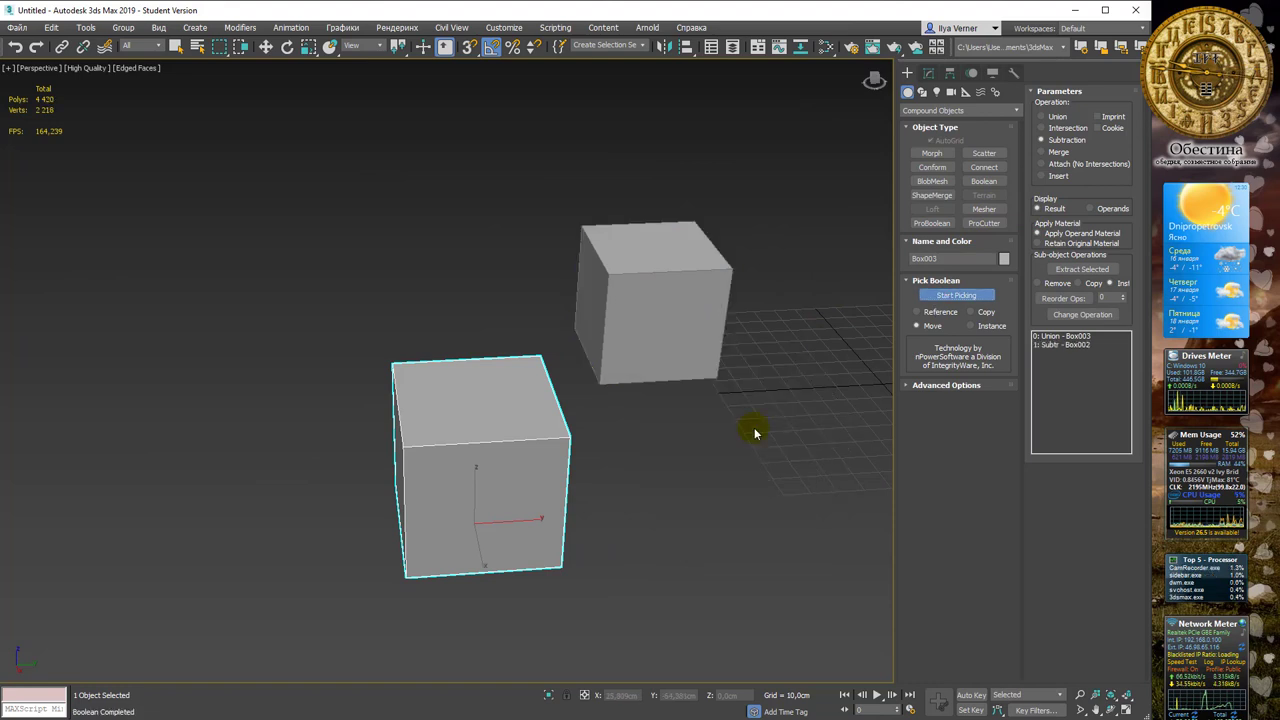
click(1091, 209)
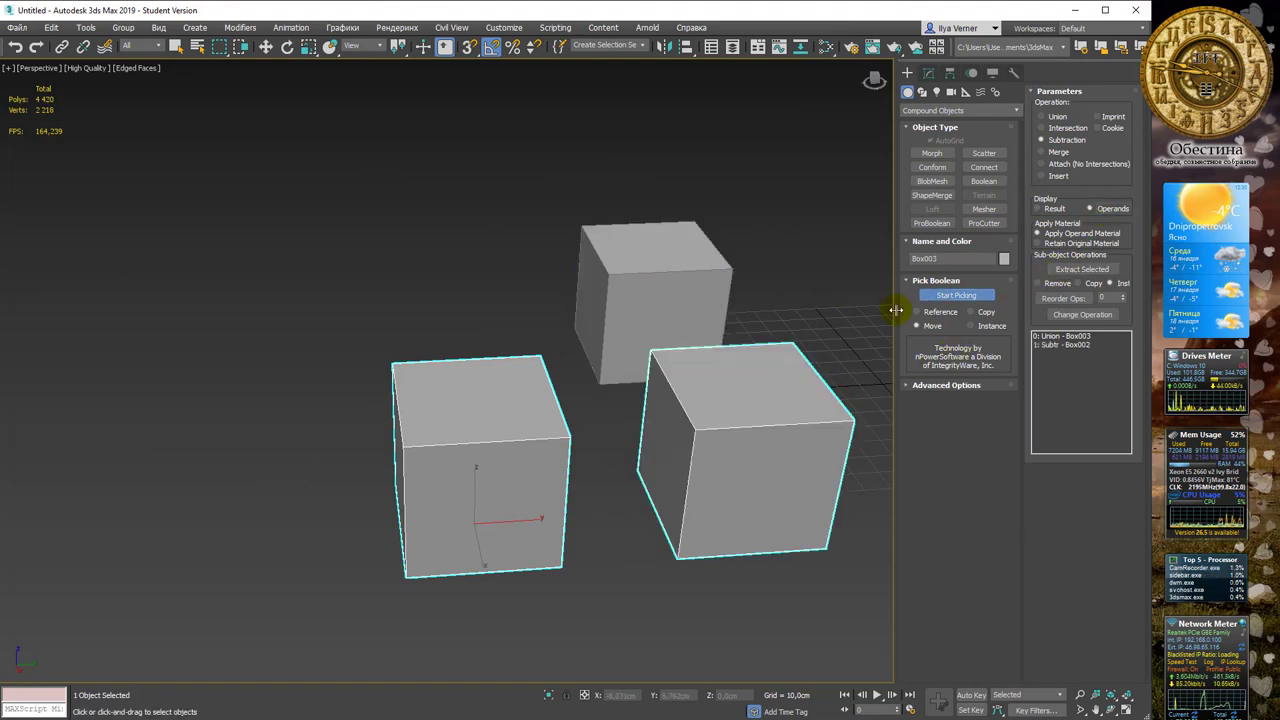
click(928, 73)
click(907, 131)
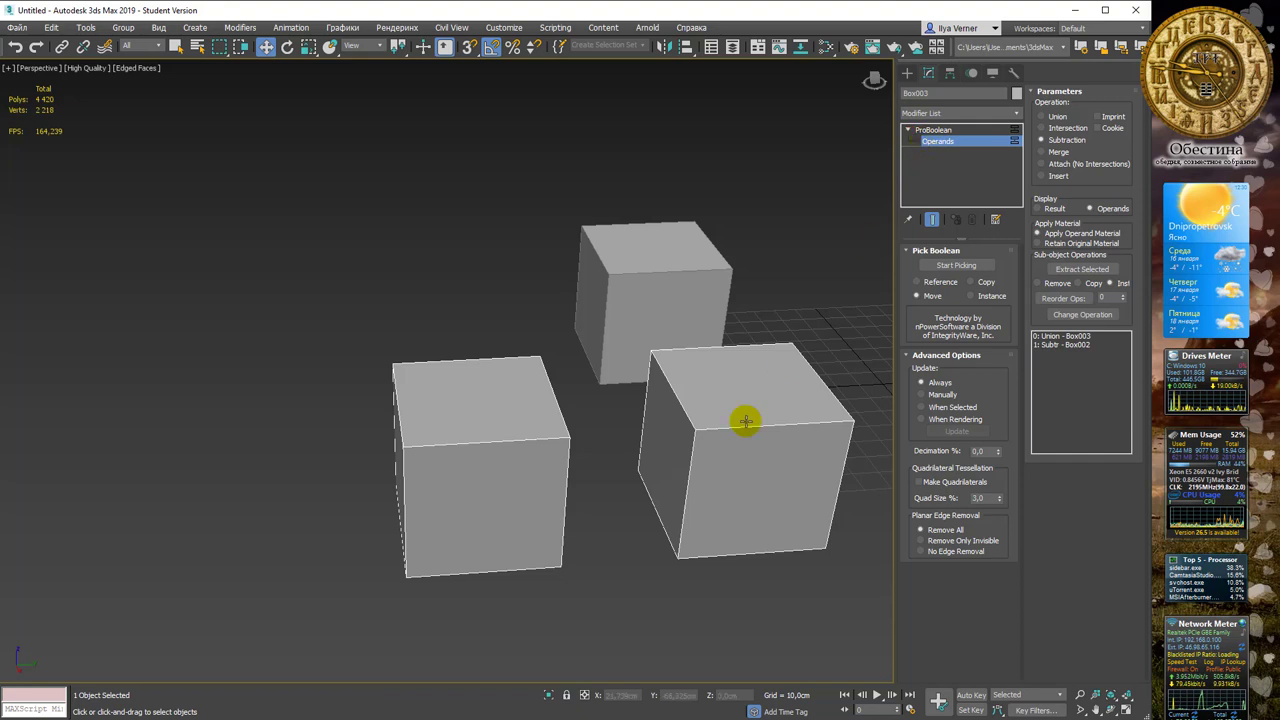
Move the Box002 operand over the cube's top corner and display the boolean result
mouse_move(776, 413)
middle_down()
mouse_move(694, 403)
mouse_move(700, 366)
middle_up()
click(1077, 346)
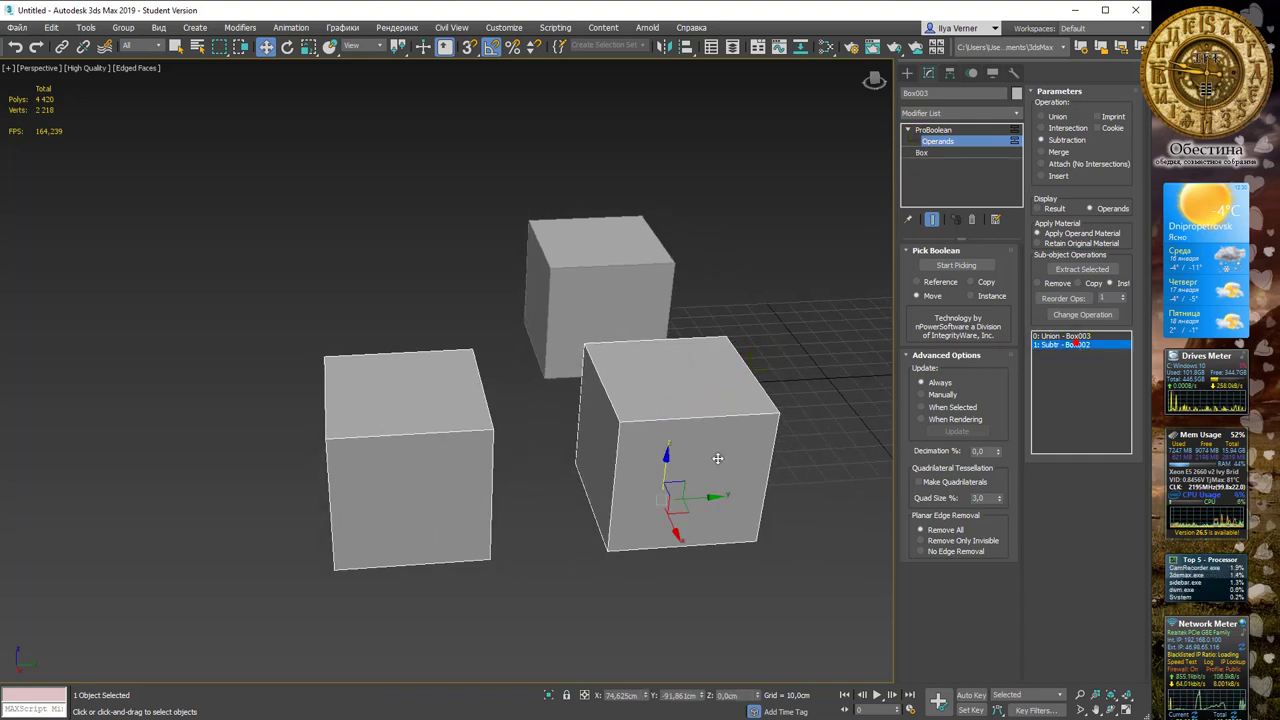
mouse_move(703, 498)
mouse_down()
mouse_move(543, 491)
mouse_move(504, 424)
mouse_move(531, 477)
mouse_move(577, 438)
mouse_up()
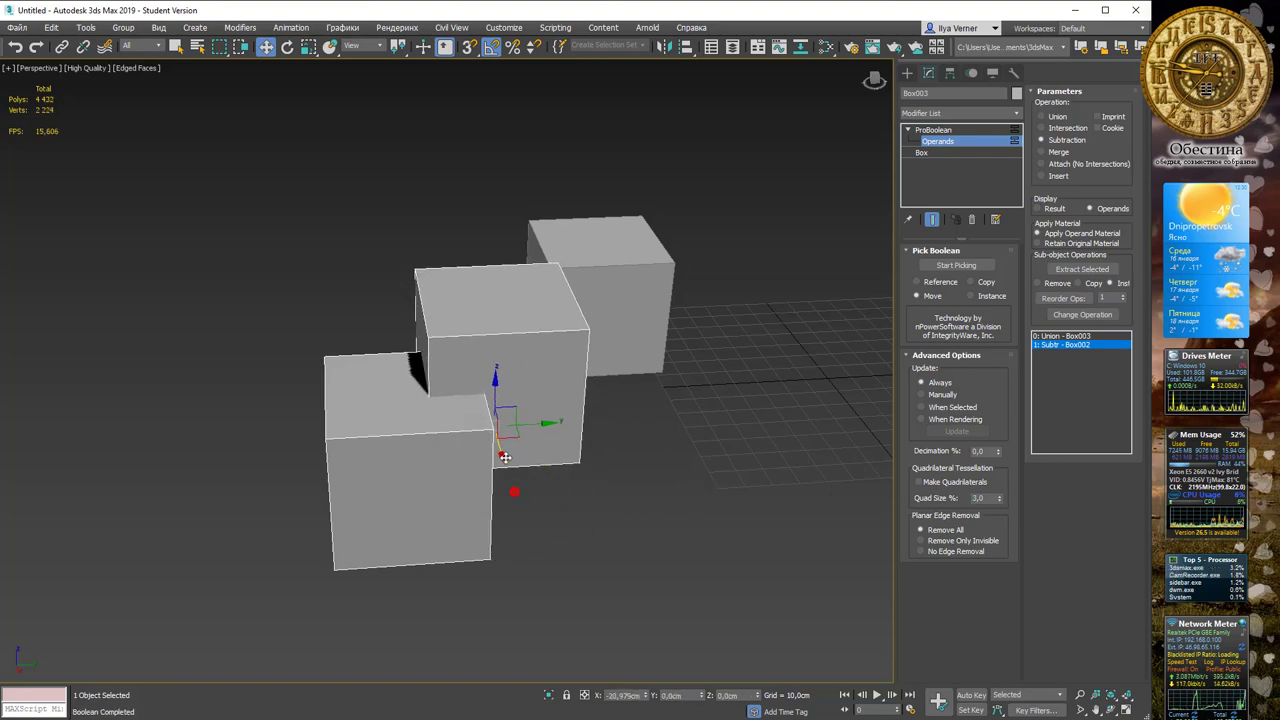
mouse_move(577, 438)
alt+middle_down()
mouse_move(509, 400)
mouse_move(556, 410)
alt+middle_up()
click(1037, 208)
alt+middle_drag(430, 268, 510, 280)
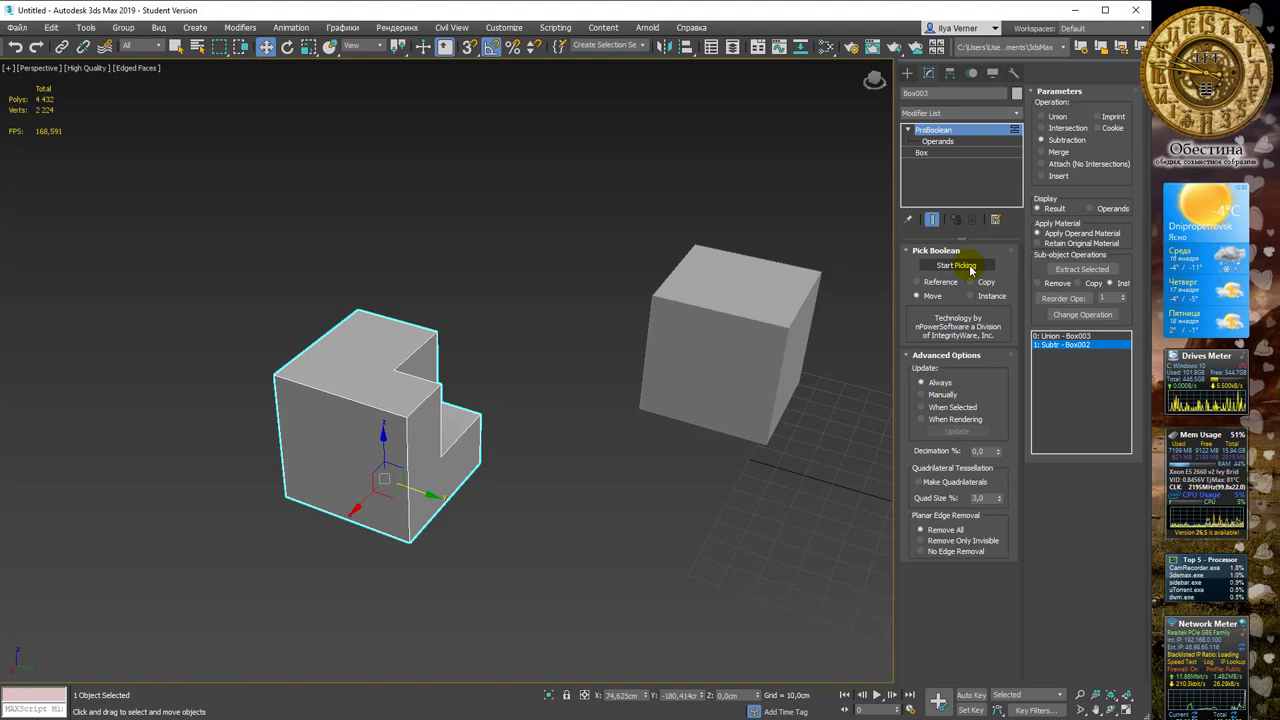
Pick Box001 as a Subtraction operand and switch Display to Operands
click(970, 268)
click(752, 322)
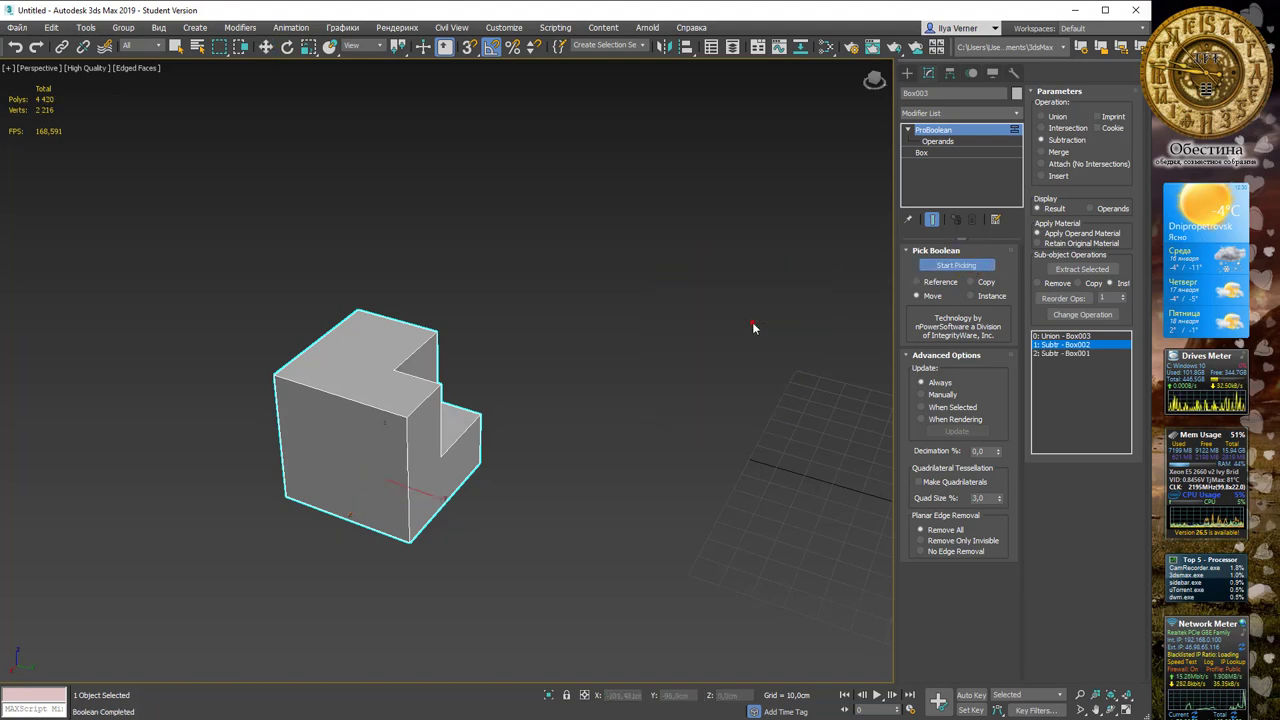
click(1116, 209)
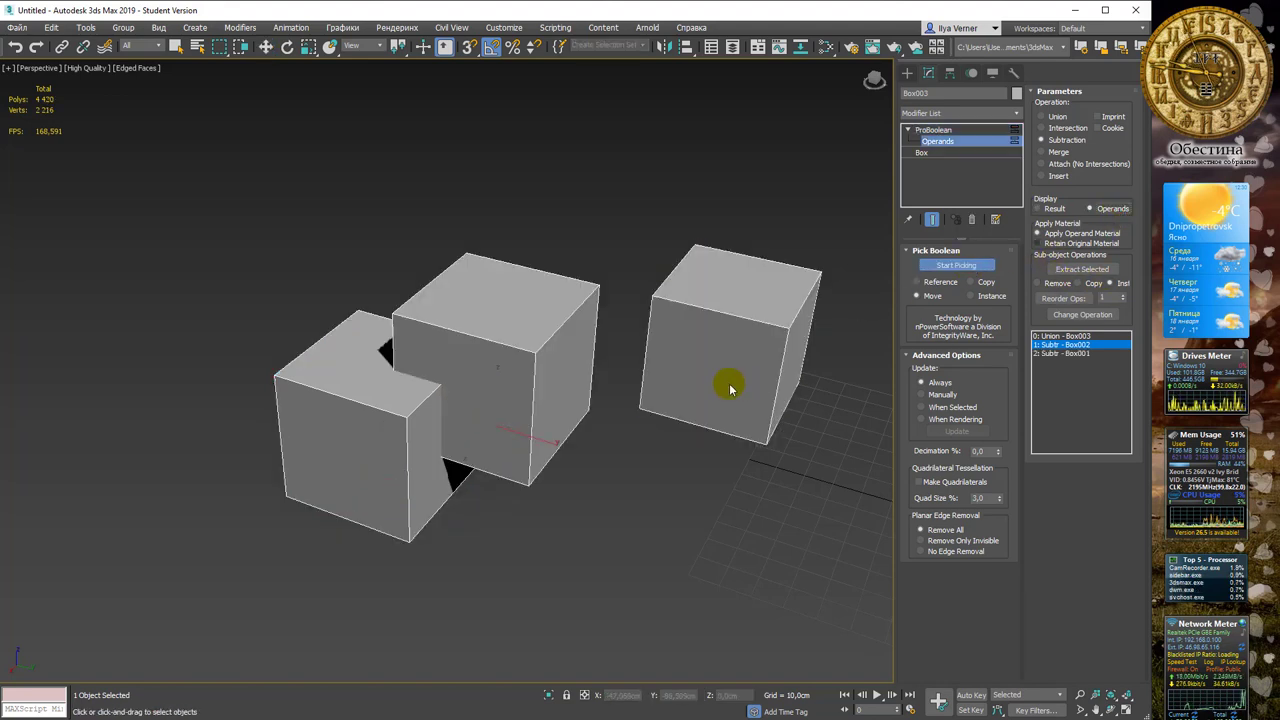
Move the 2: Subtr - Box001 operand so it overlaps the other boxes centrally
click(1062, 353)
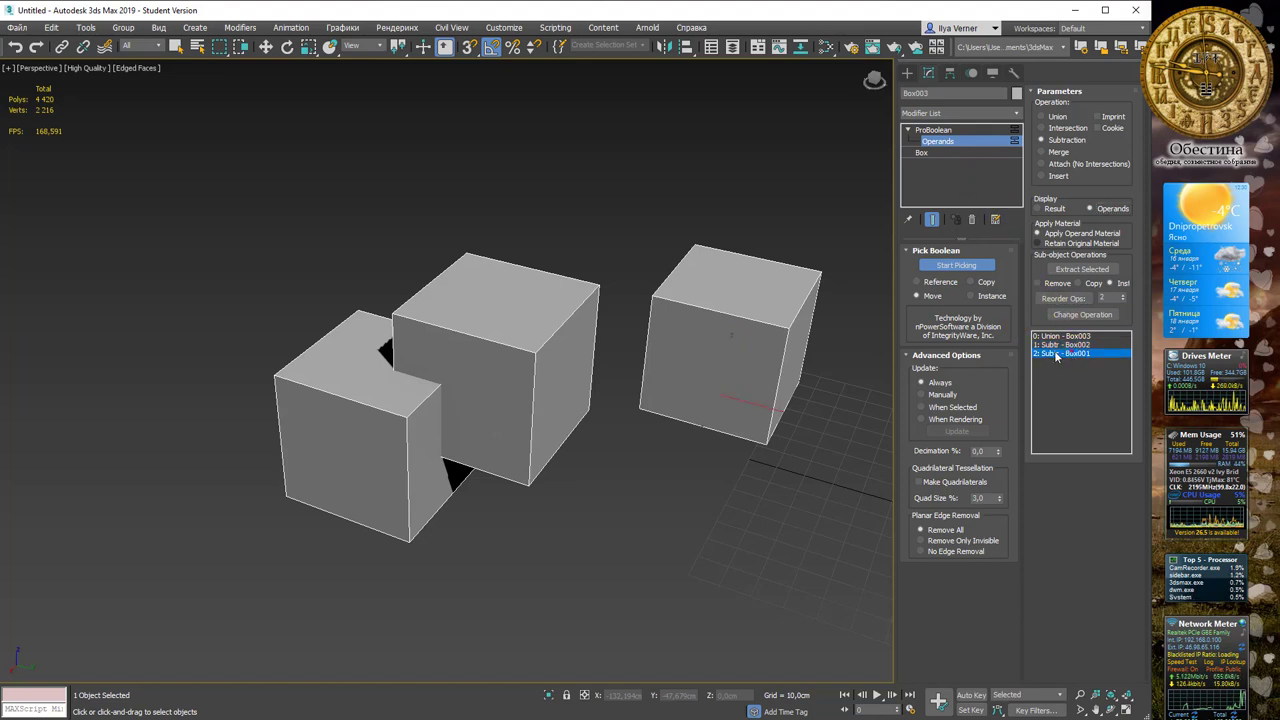
key(w)
mouse_move(757, 406)
mouse_down()
mouse_move(348, 344)
mouse_move(336, 312)
mouse_up()
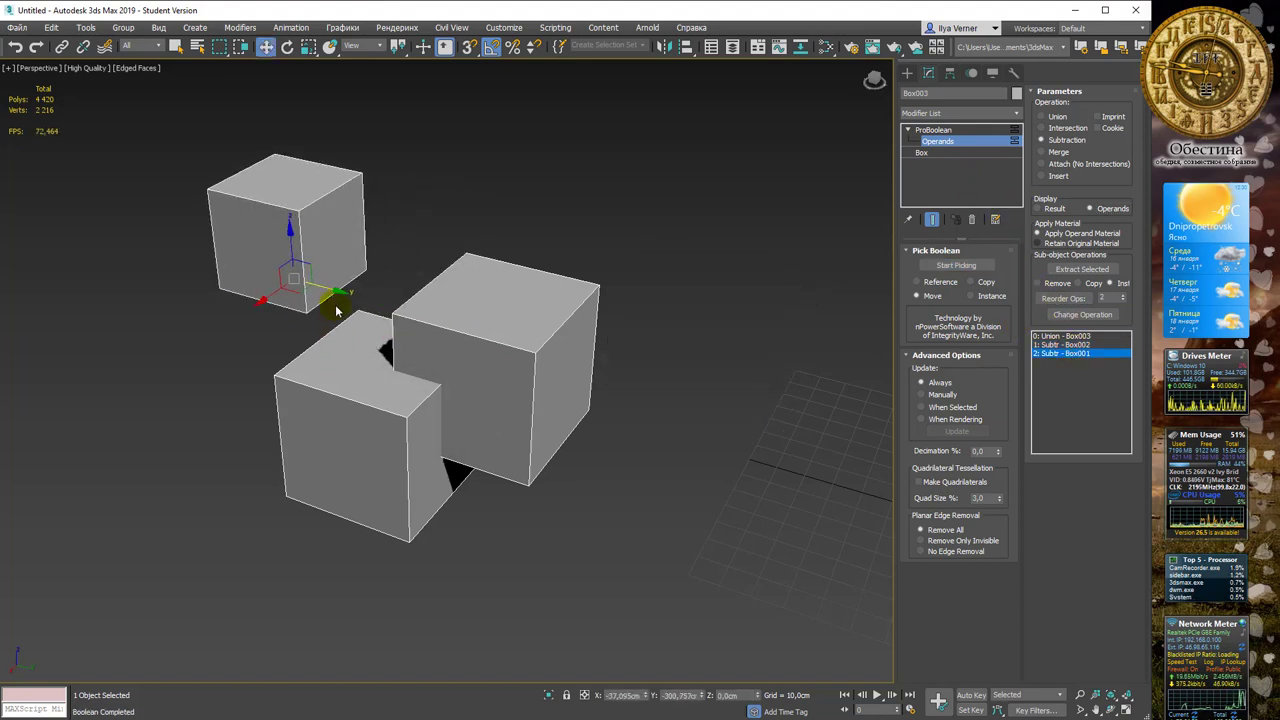
drag(257, 286, 129, 351)
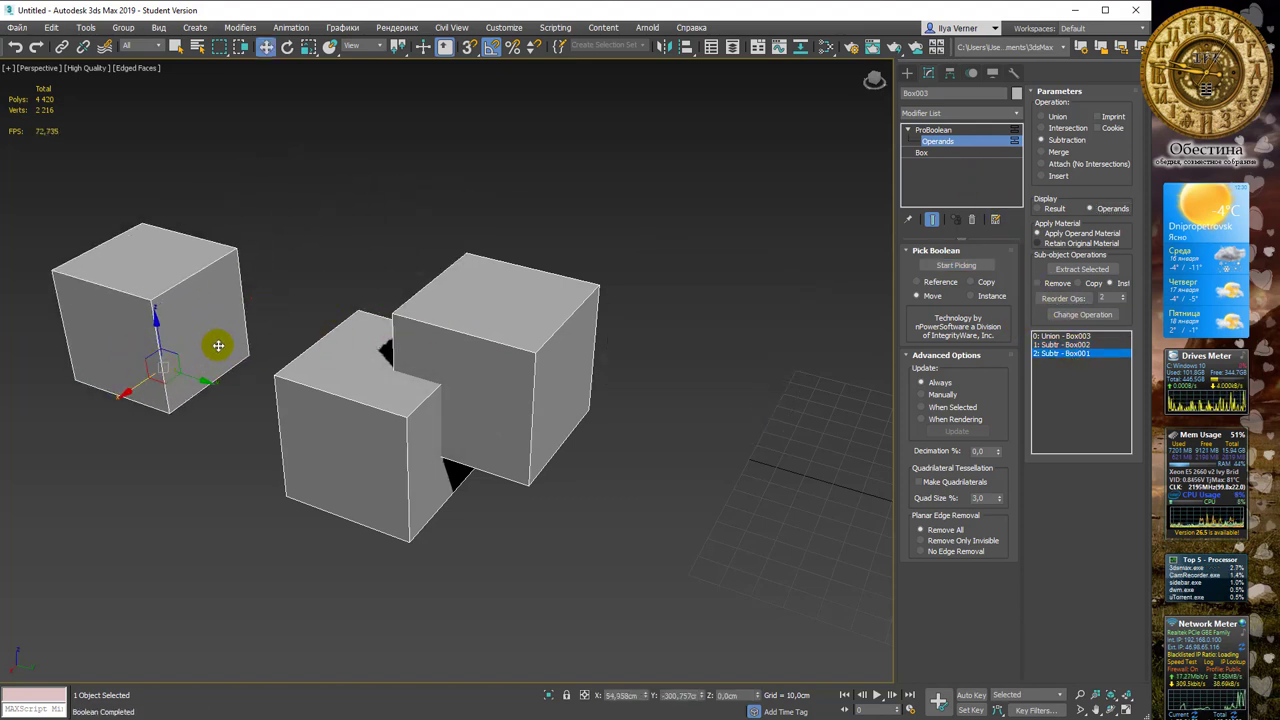
mouse_move(214, 349)
alt+middle_down()
mouse_move(267, 338)
mouse_move(179, 377)
alt+middle_up()
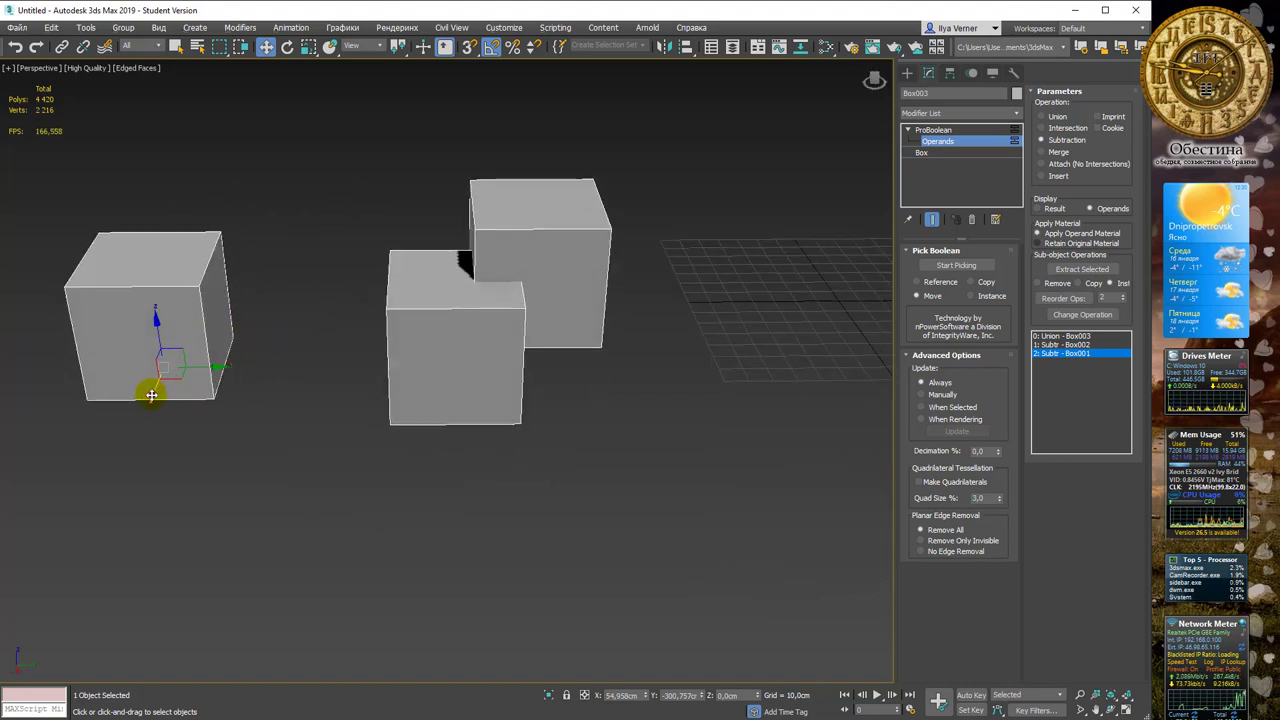
mouse_move(150, 398)
mouse_down()
mouse_move(171, 423)
mouse_move(387, 419)
mouse_up()
Raise the front-left operand box slightly, then set Display back to Result
click(350, 370)
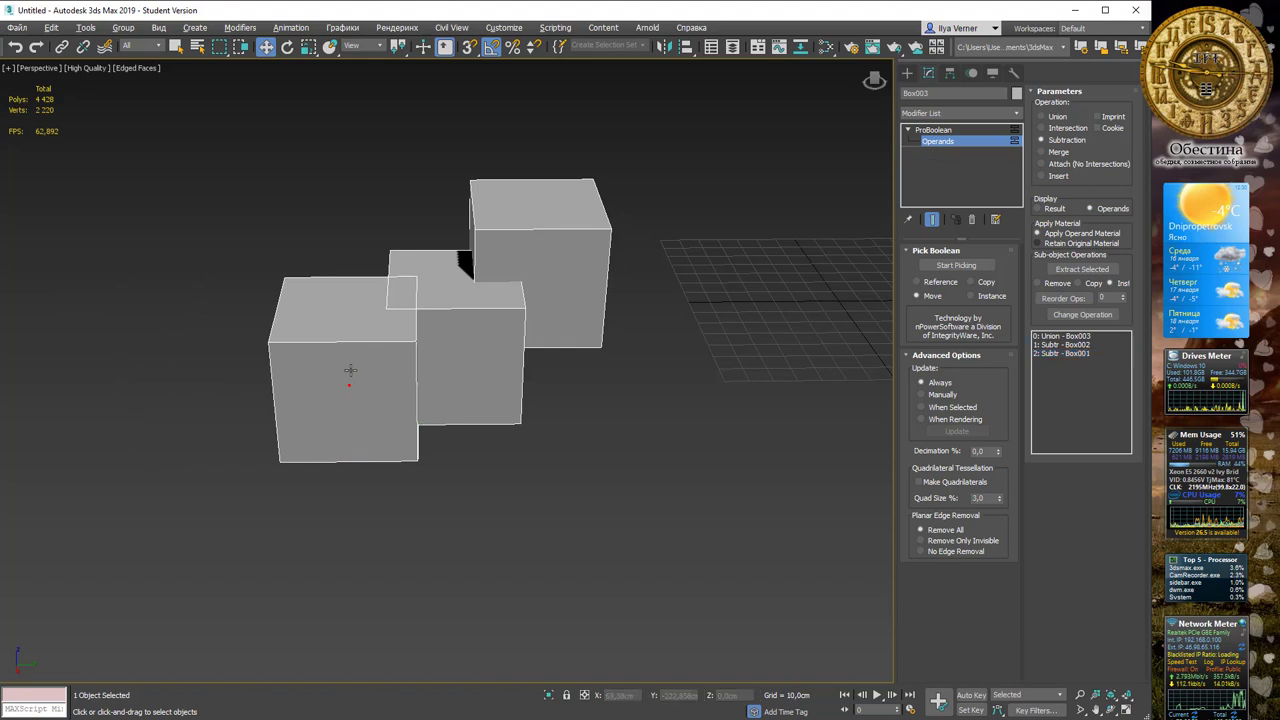
click(352, 378)
shift+drag(350, 376, 348, 313)
key(ctrl+z)
alt+middle_drag(457, 329, 383, 361)
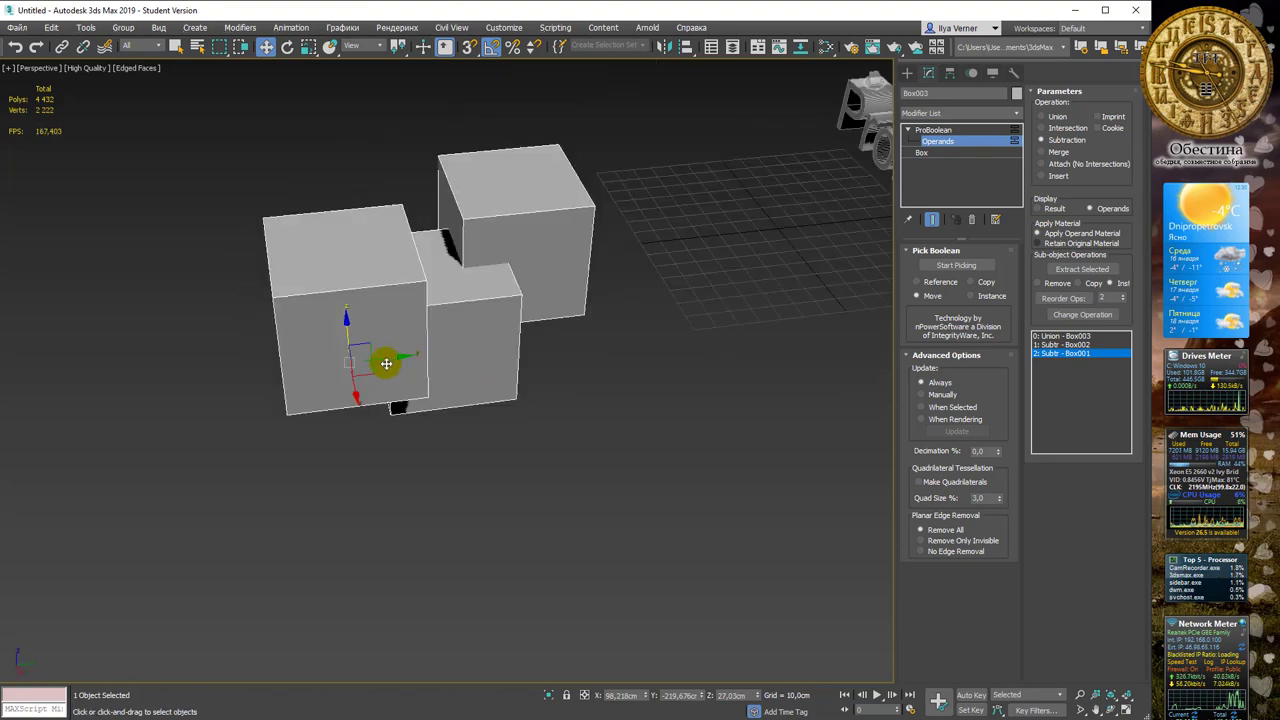
drag(383, 361, 391, 357)
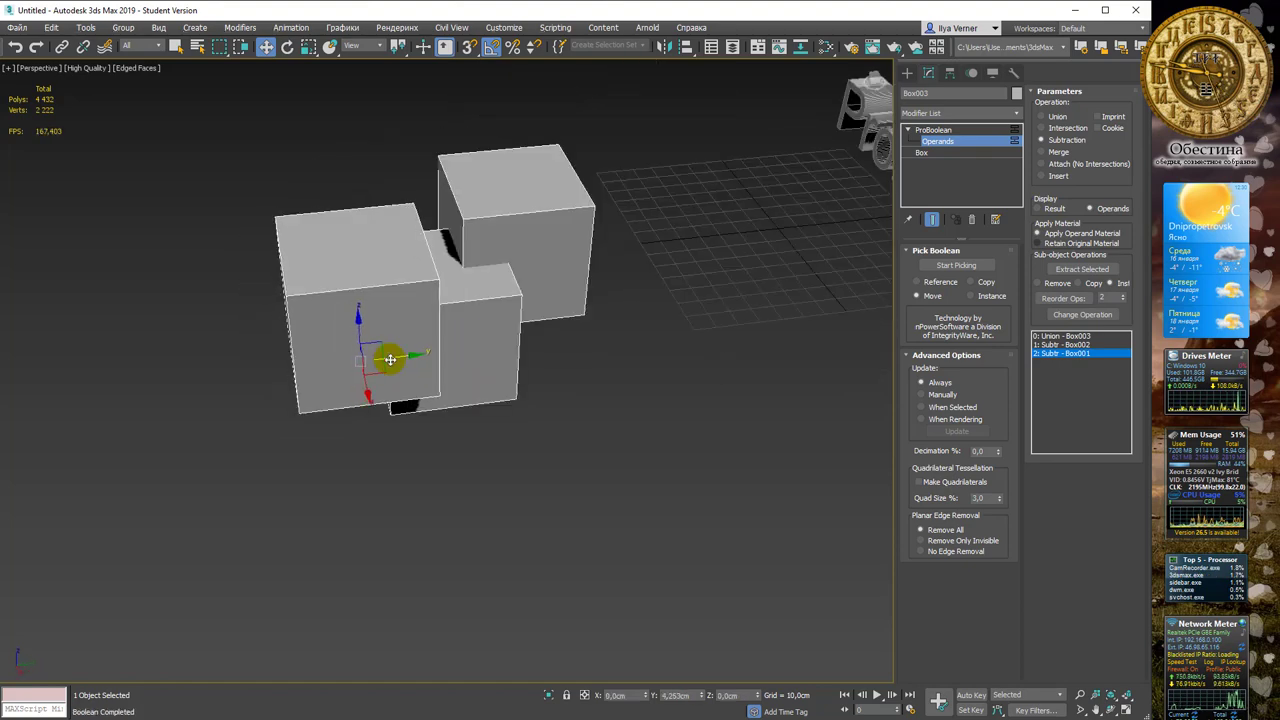
click(1068, 210)
mouse_move(530, 277)
alt+middle_down()
mouse_move(414, 260)
mouse_move(543, 251)
mouse_move(548, 282)
alt+middle_up()
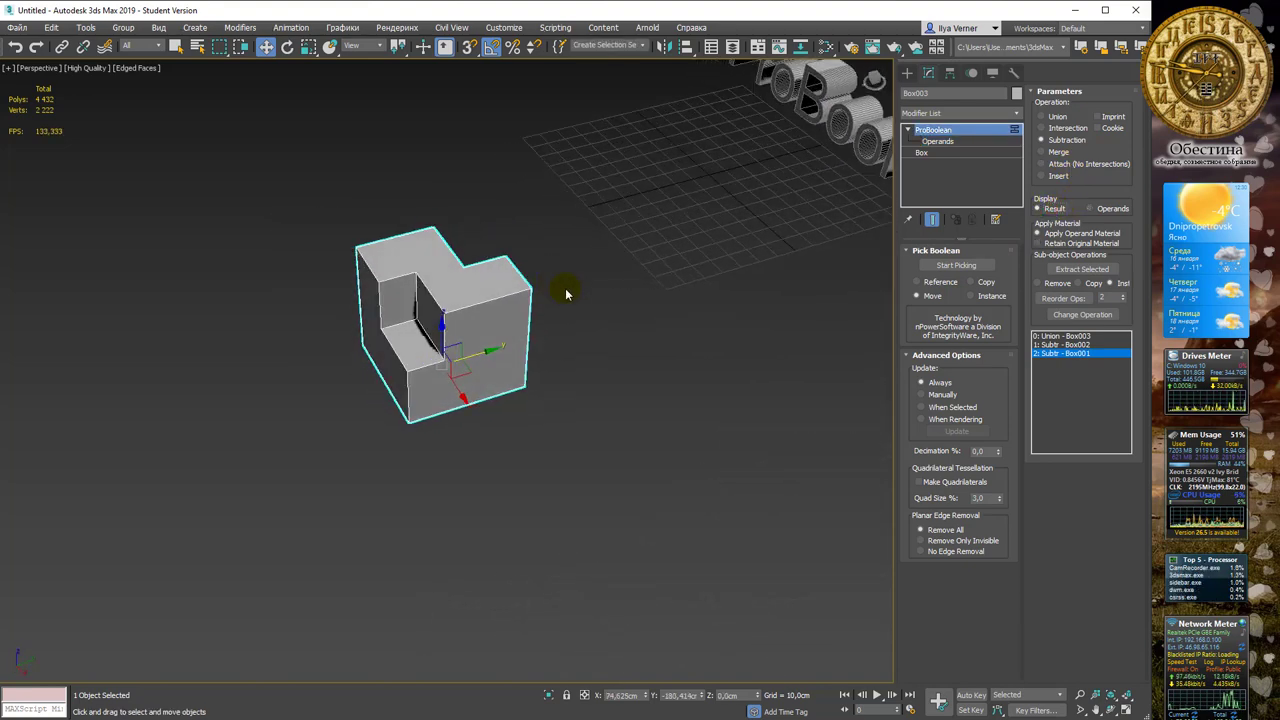
At Operands level, slide the Box001 subtraction cutter left to shift the cut
click(1100, 272)
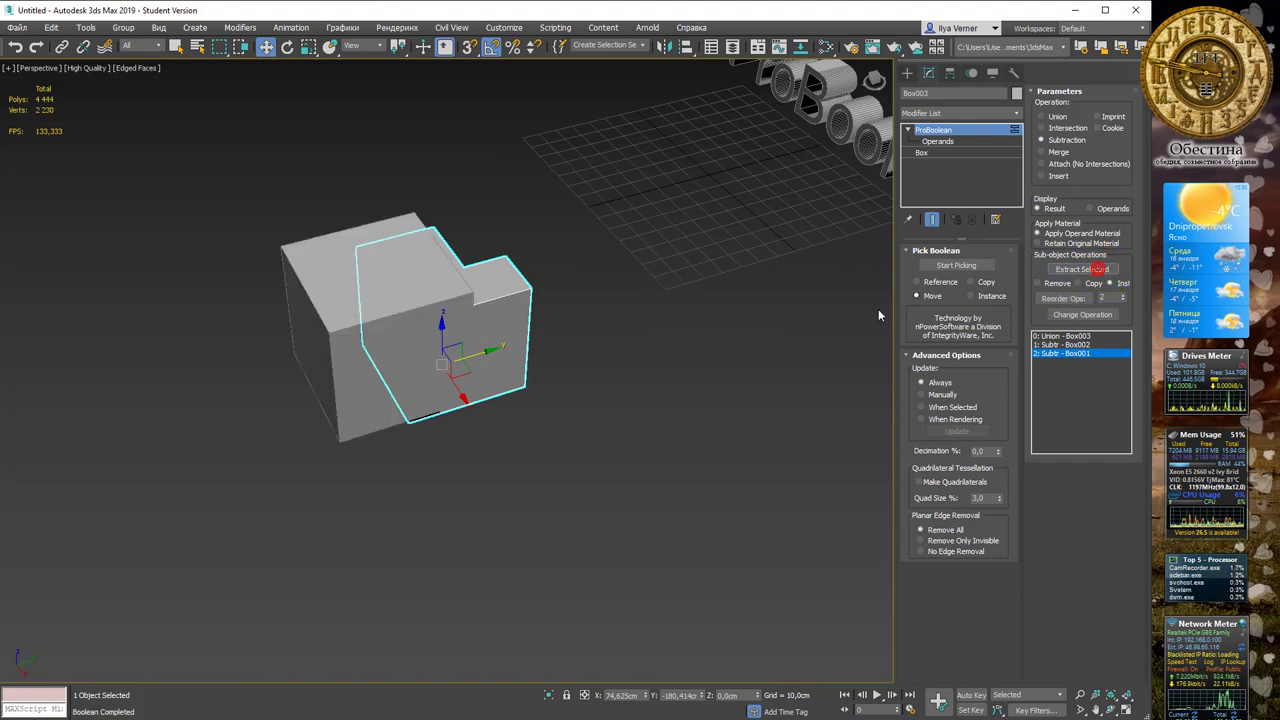
click(935, 140)
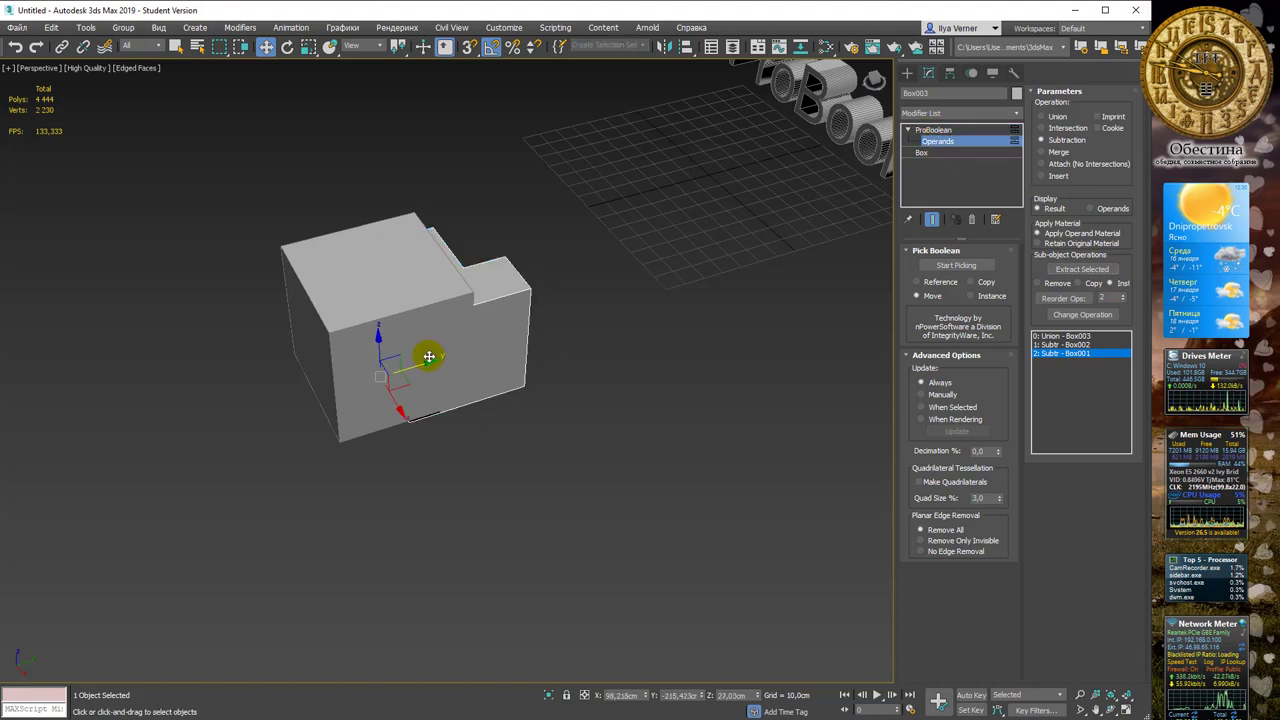
click(194, 131)
click(264, 238)
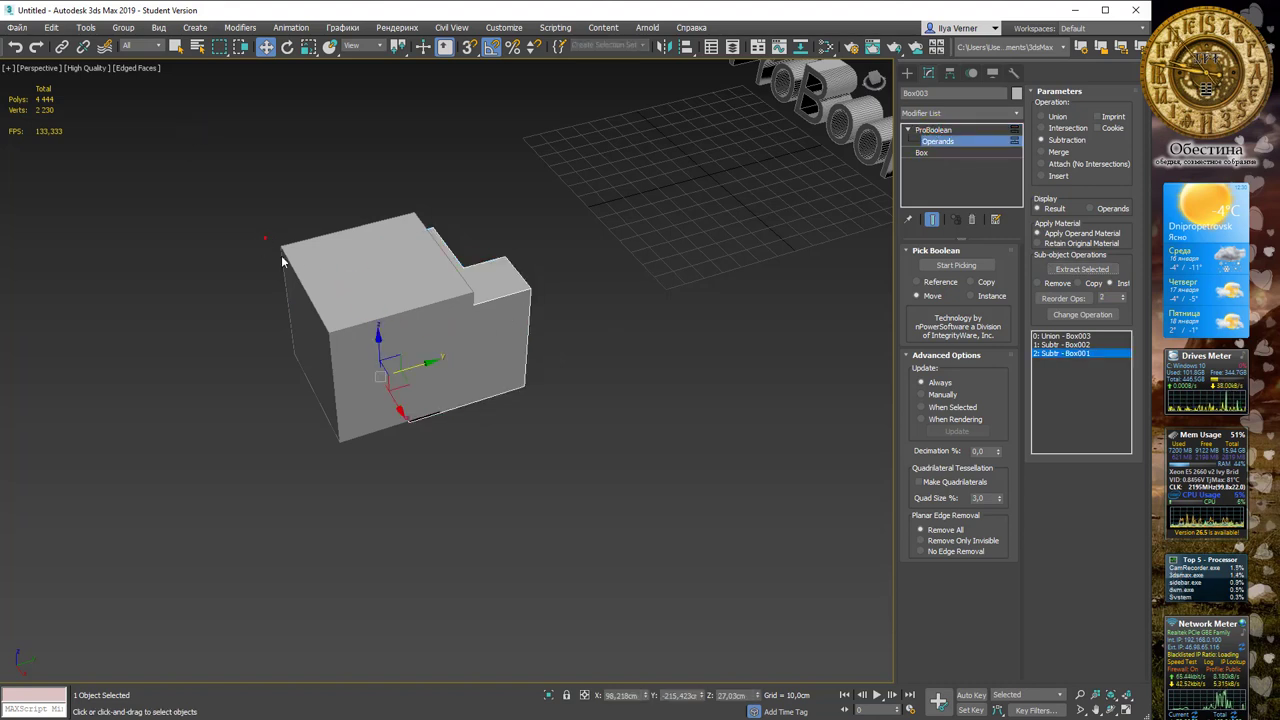
drag(413, 361, 341, 371)
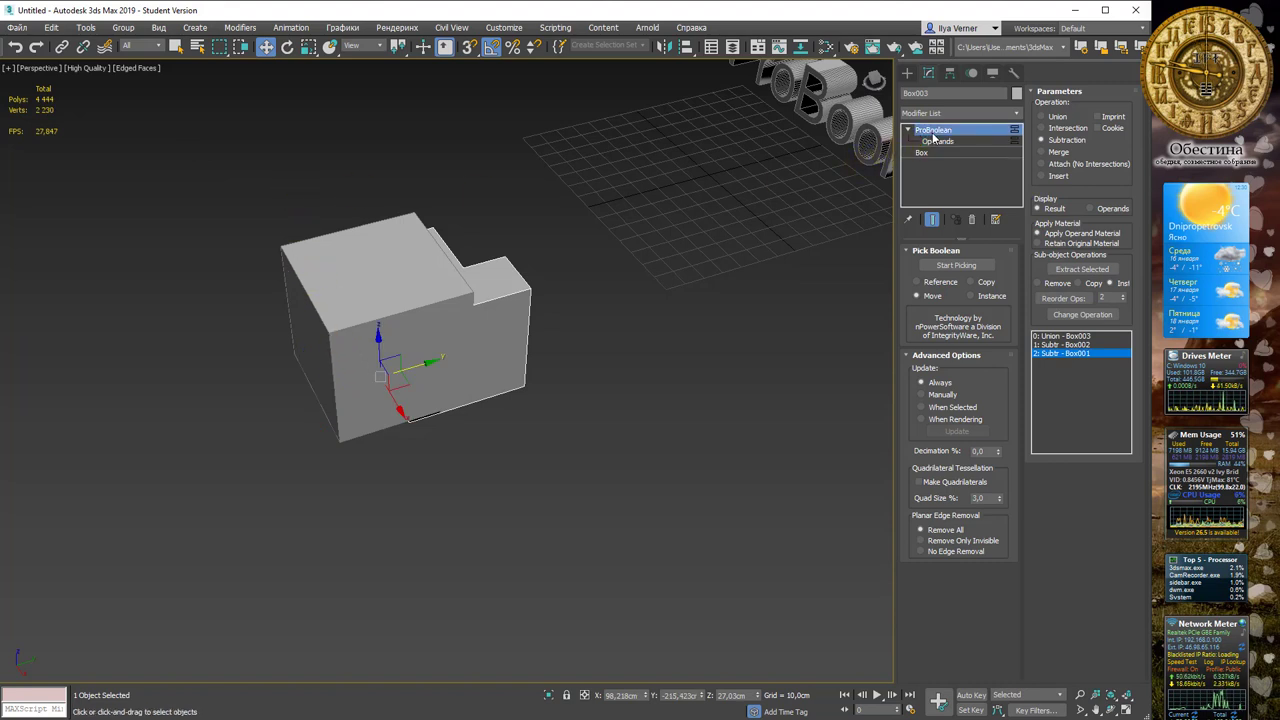
Move the separate cube Box004 far to the left
click(322, 250)
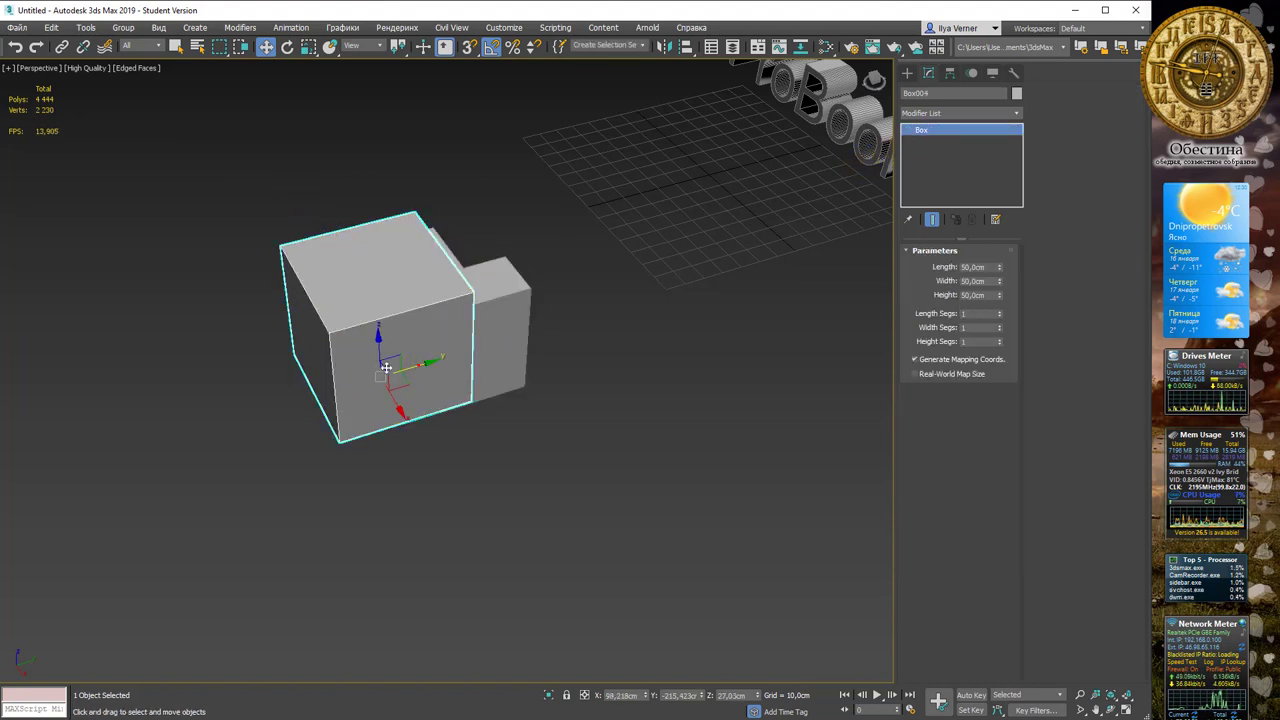
drag(418, 364, 209, 397)
scroll(233, 322, up, 3)
scroll(233, 322, down, 1)
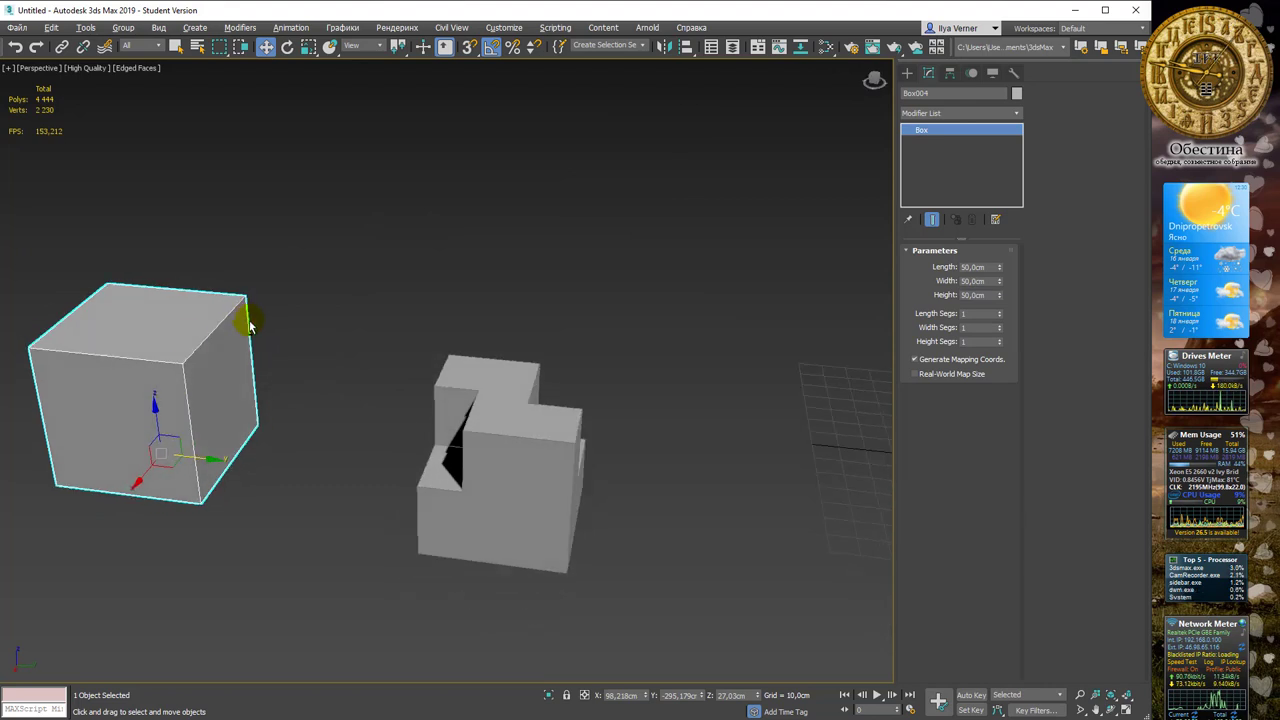
Add an Edit Poly modifier to Box004
click(1016, 113)
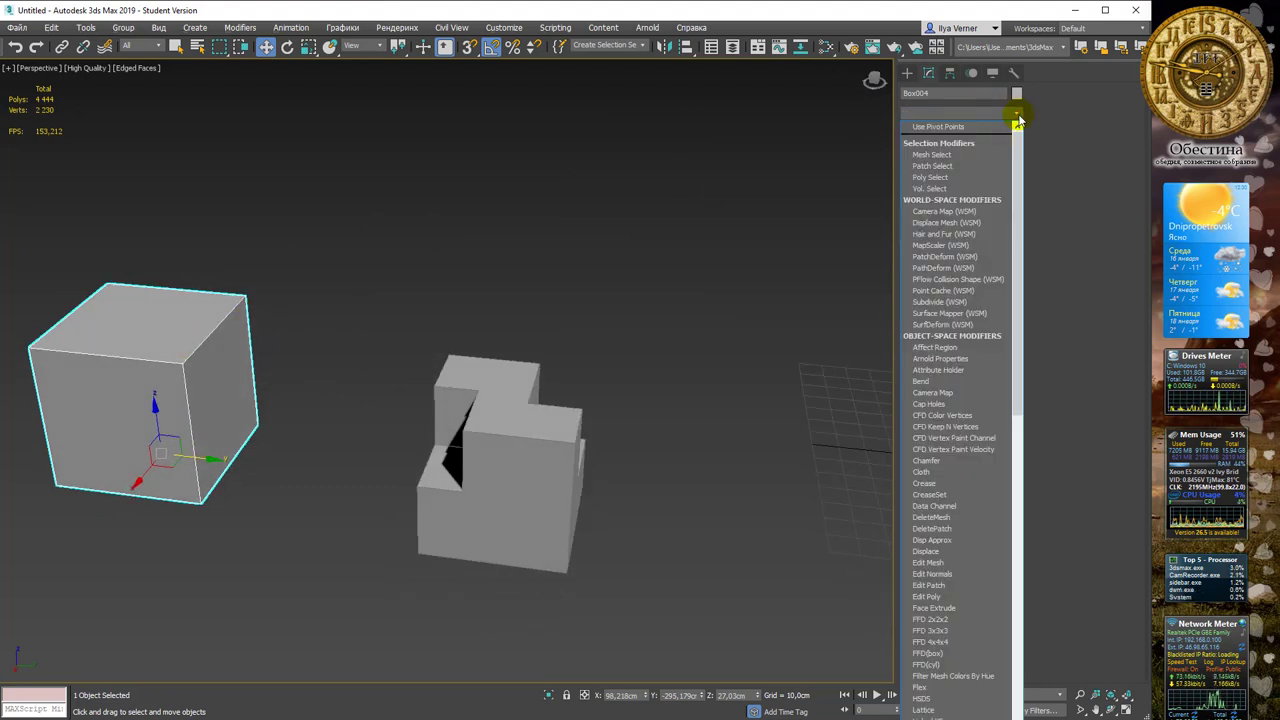
key(e)
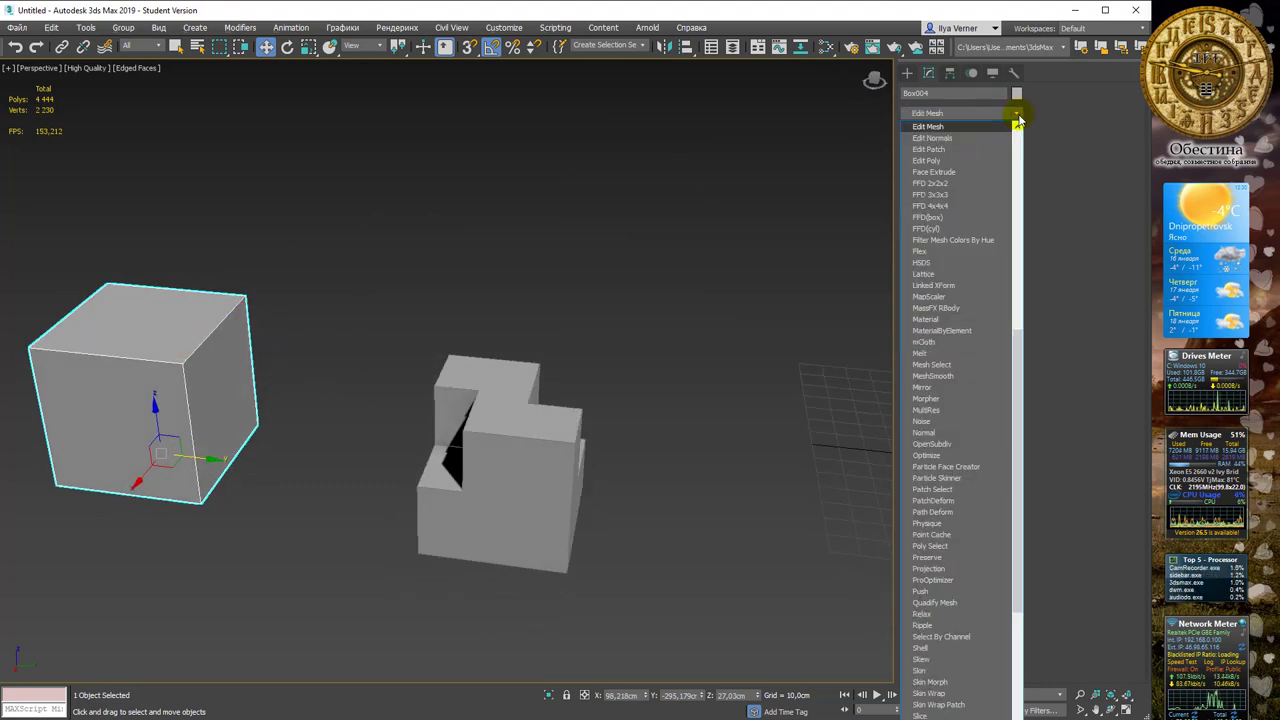
key(Down)
key(Down)
key(Down)
key(Return)
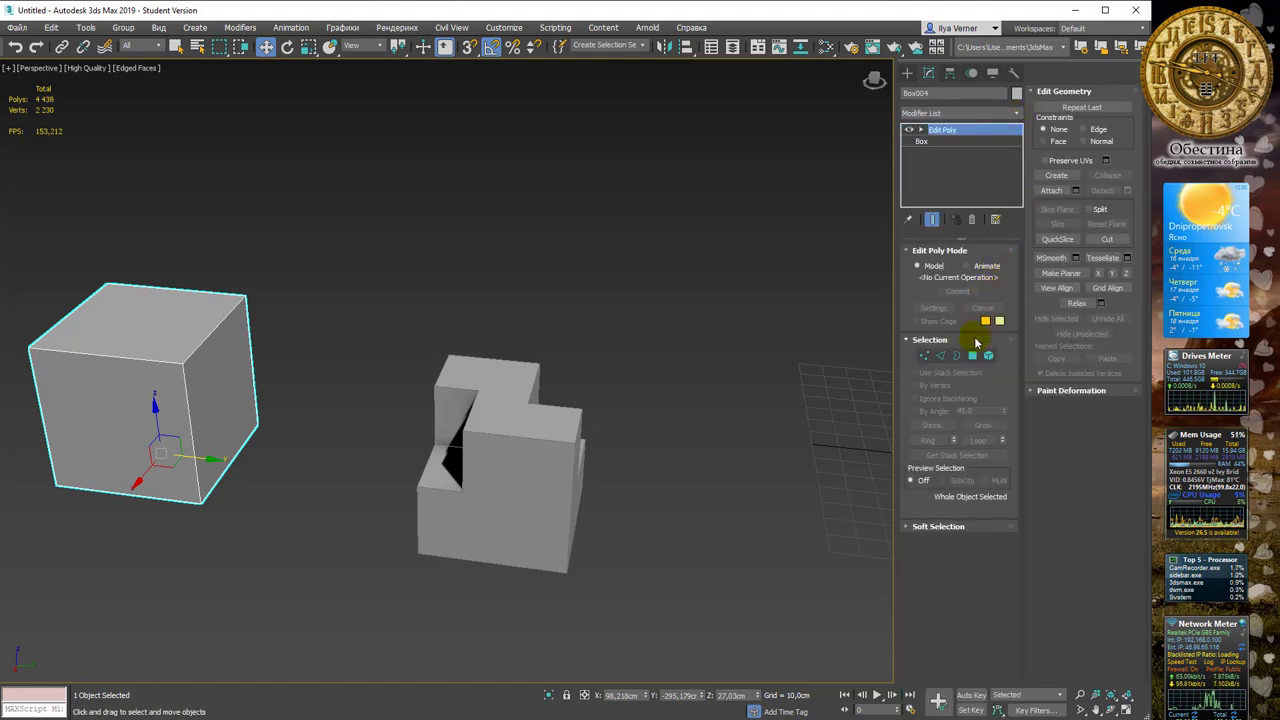
Inset Box004's right polygon by about 10.765cm
click(972, 355)
click(218, 373)
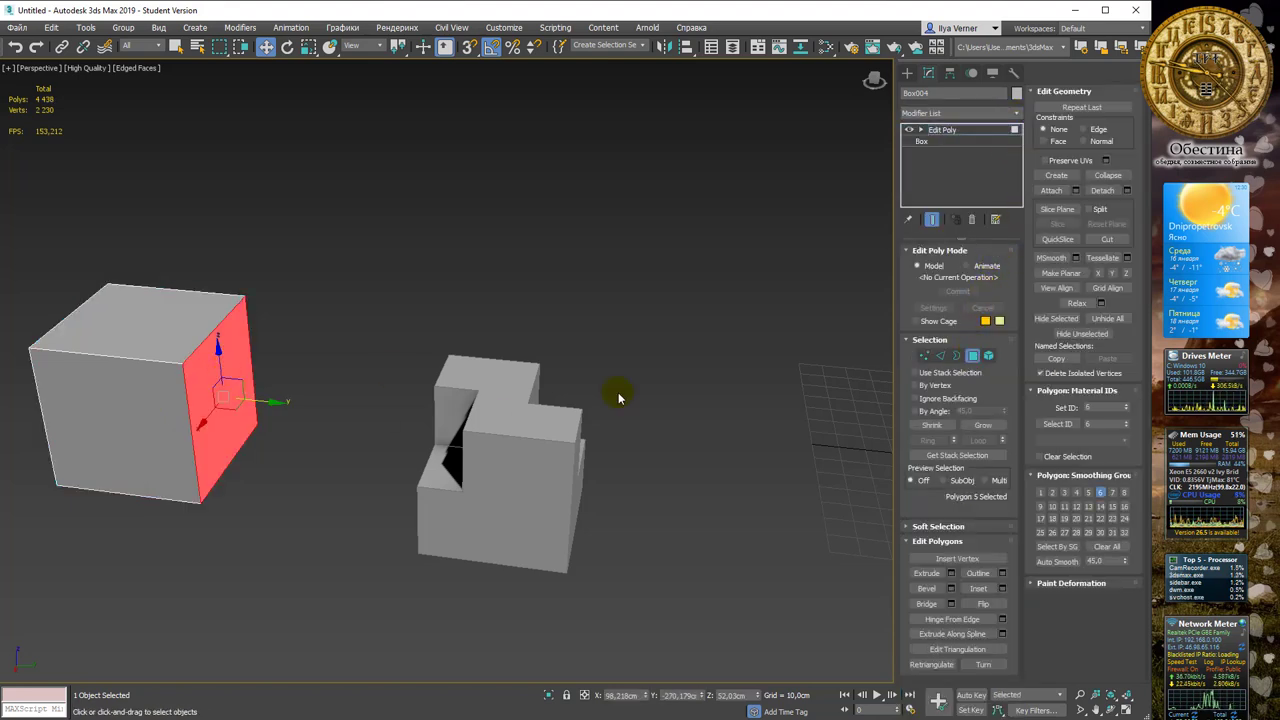
click(1001, 589)
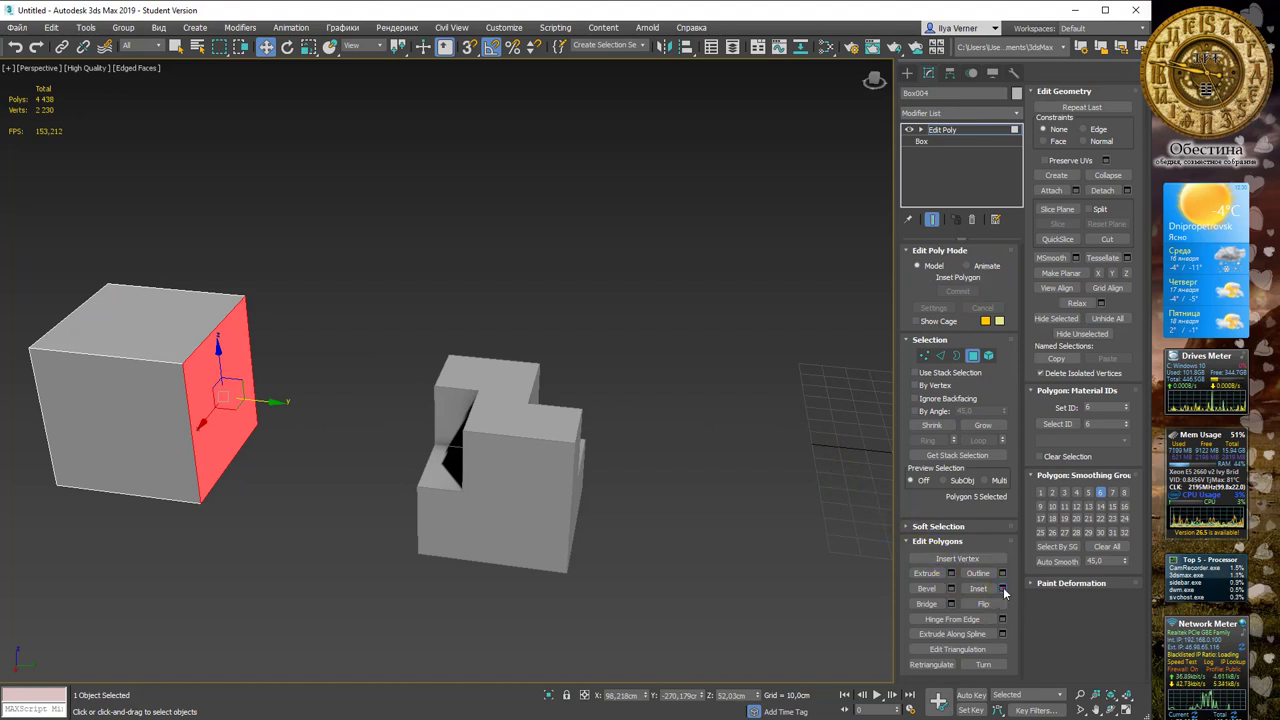
drag(456, 397, 478, 343)
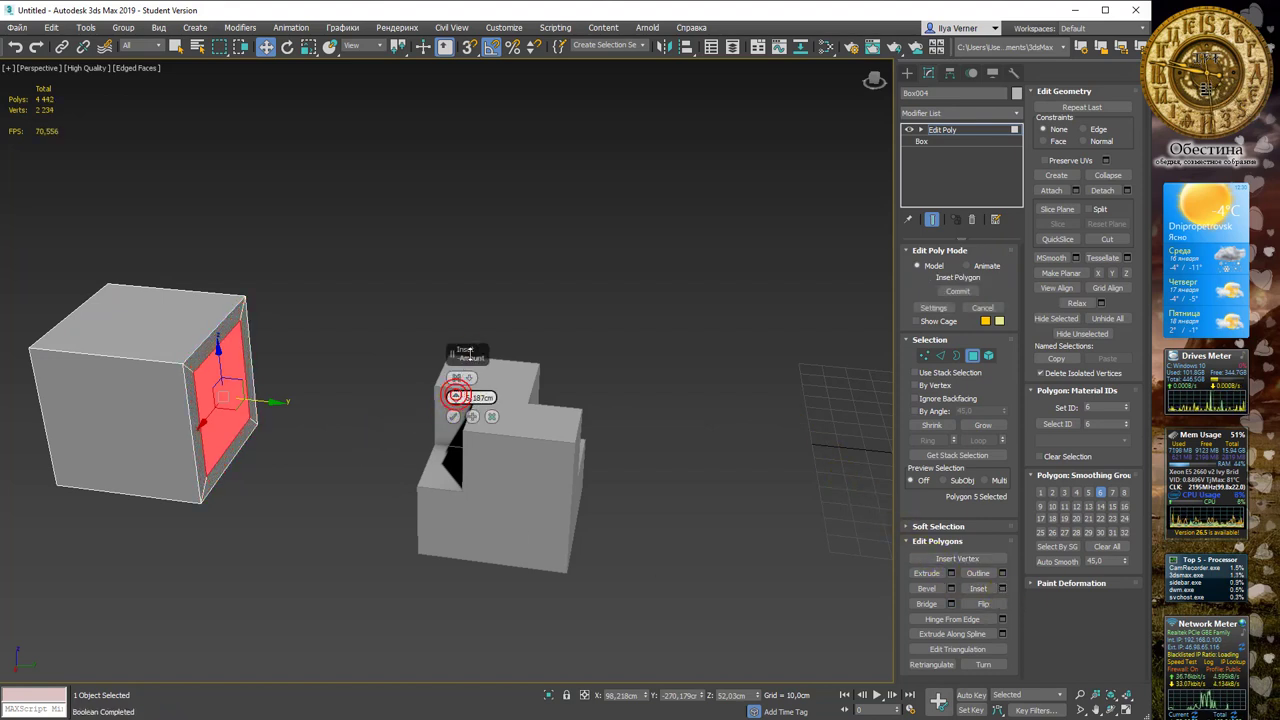
click(455, 416)
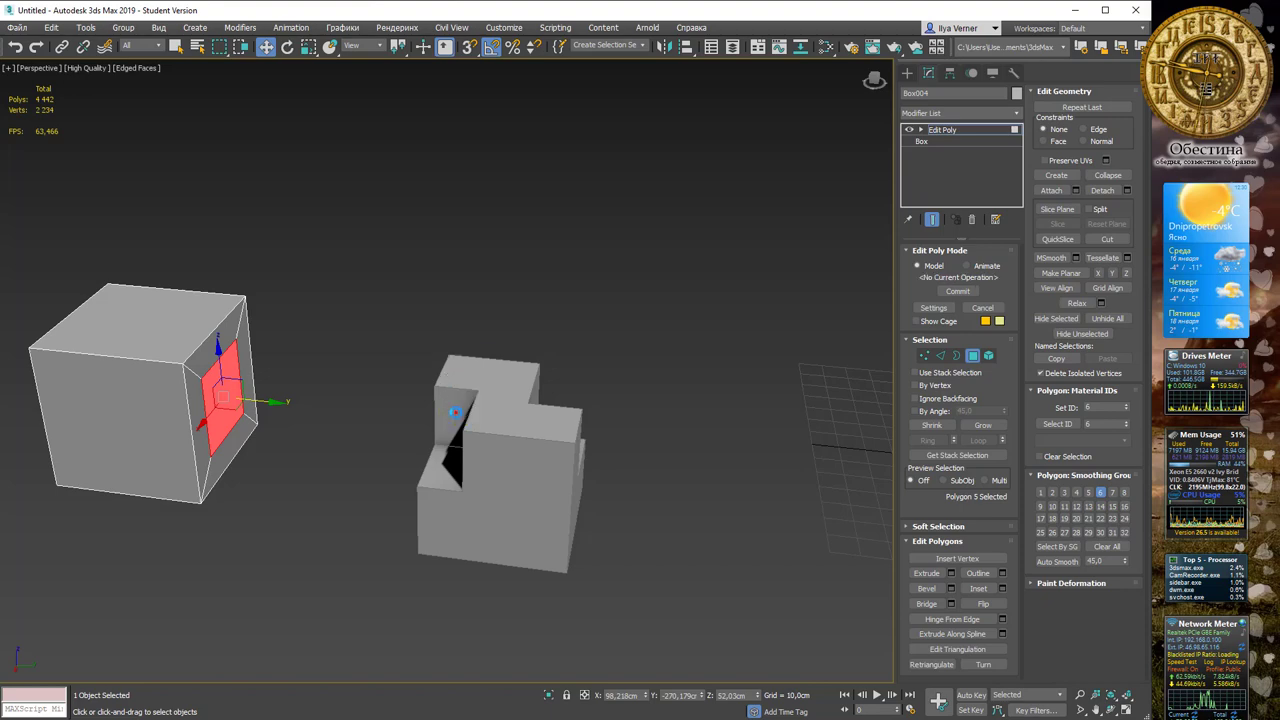
mouse_move(386, 334)
alt+middle_down()
mouse_move(434, 334)
mouse_move(392, 342)
alt+middle_up()
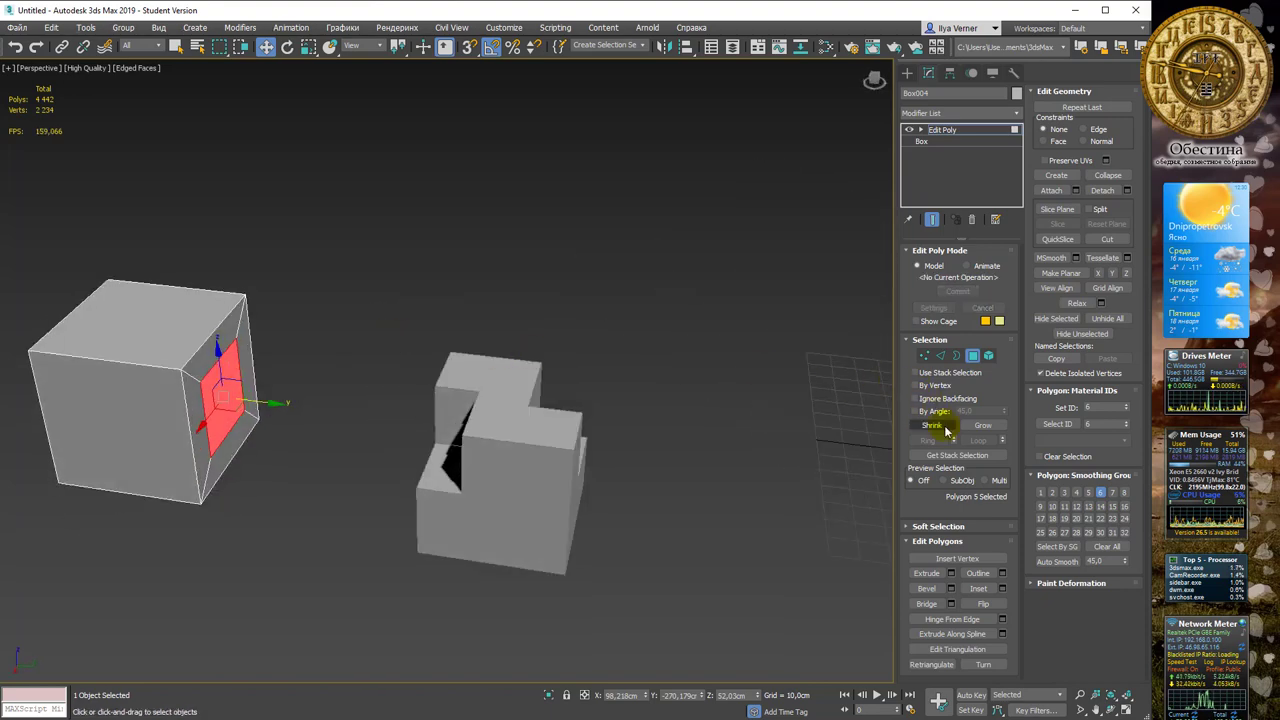
Extrude the inset face outward by about 14.601cm
click(951, 573)
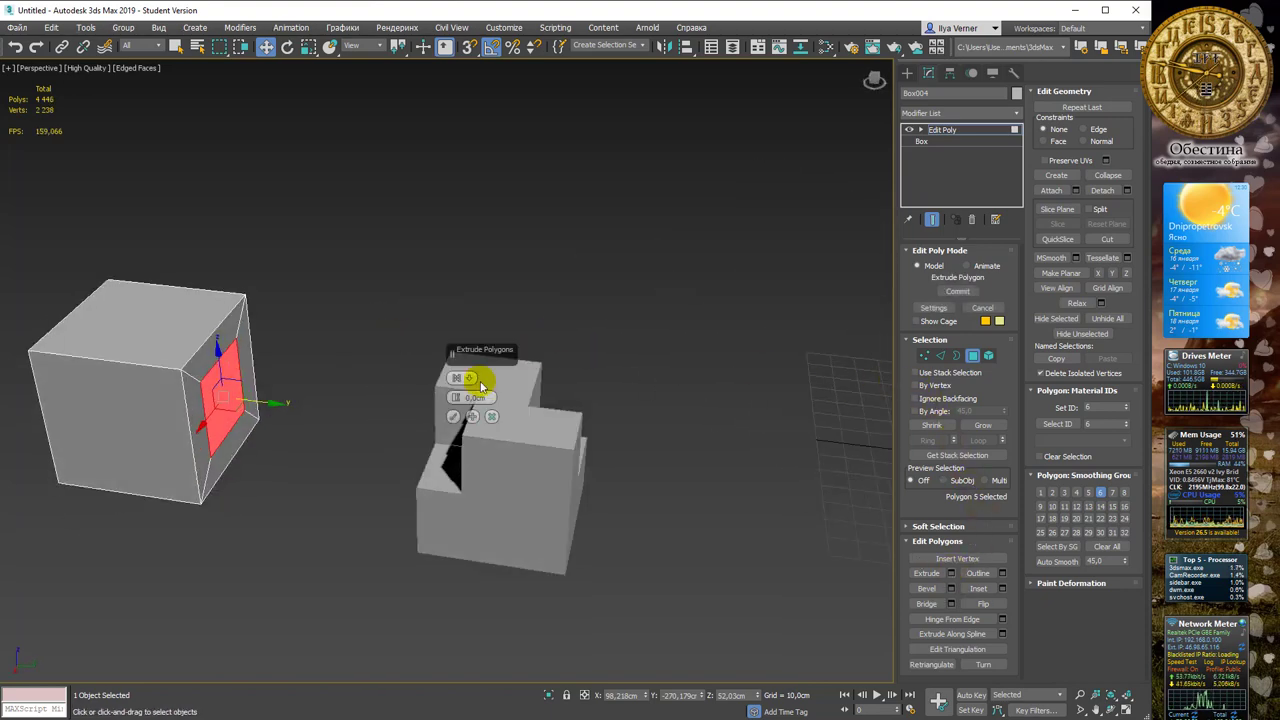
drag(457, 395, 457, 370)
mouse_move(457, 370)
alt+middle_down()
mouse_move(466, 311)
mouse_move(493, 310)
alt+middle_up()
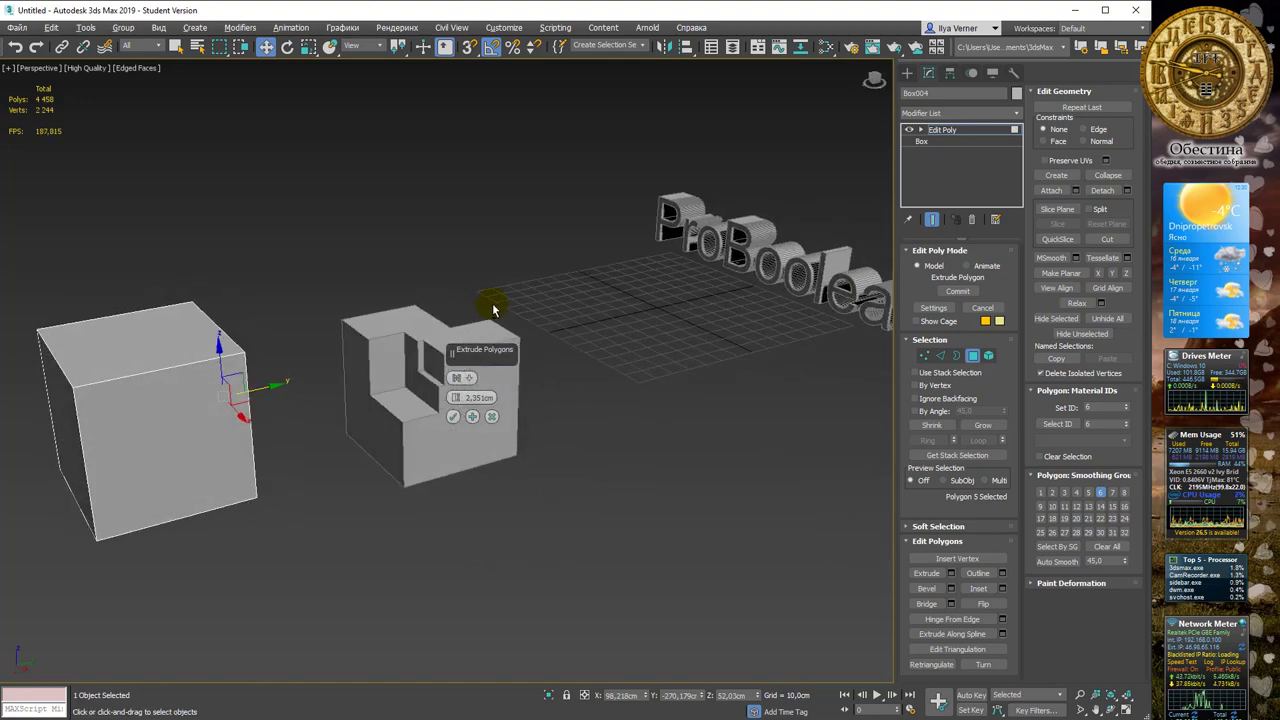
drag(455, 398, 491, 306)
alt+middle_drag(491, 306, 494, 294)
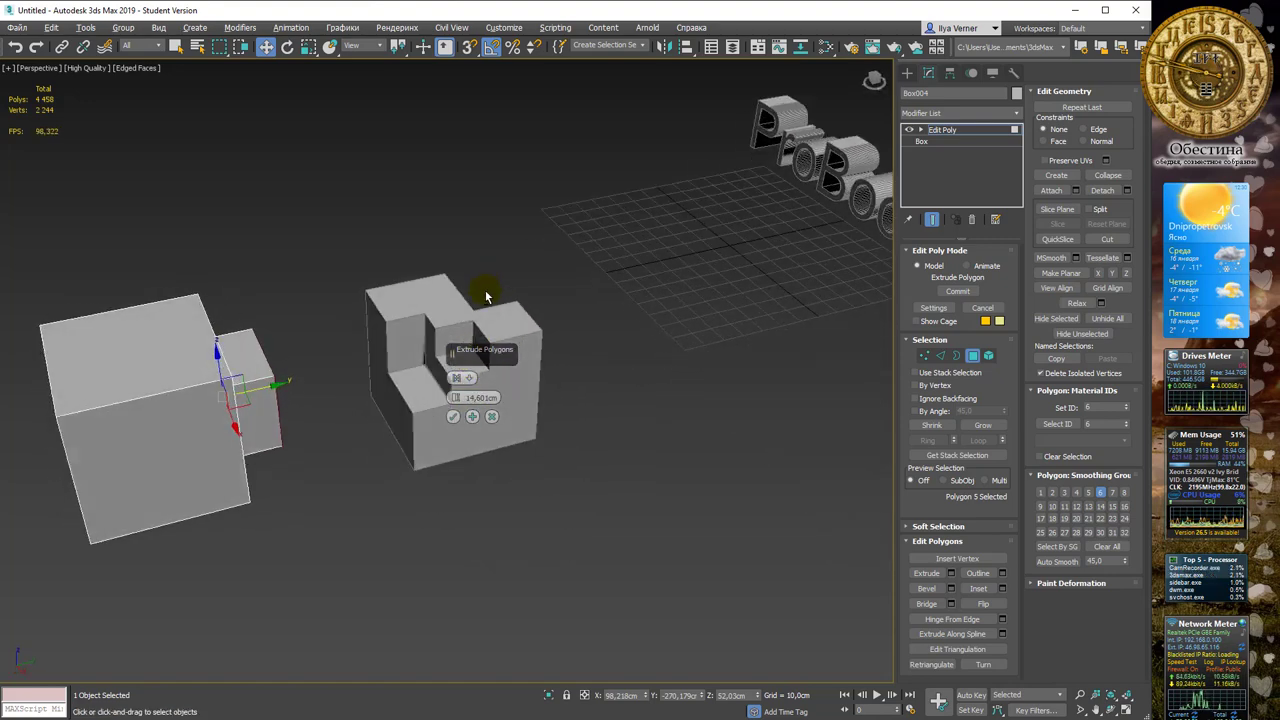
click(453, 418)
mouse_move(451, 417)
alt+middle_down()
mouse_move(486, 277)
mouse_move(443, 234)
mouse_move(453, 255)
alt+middle_up()
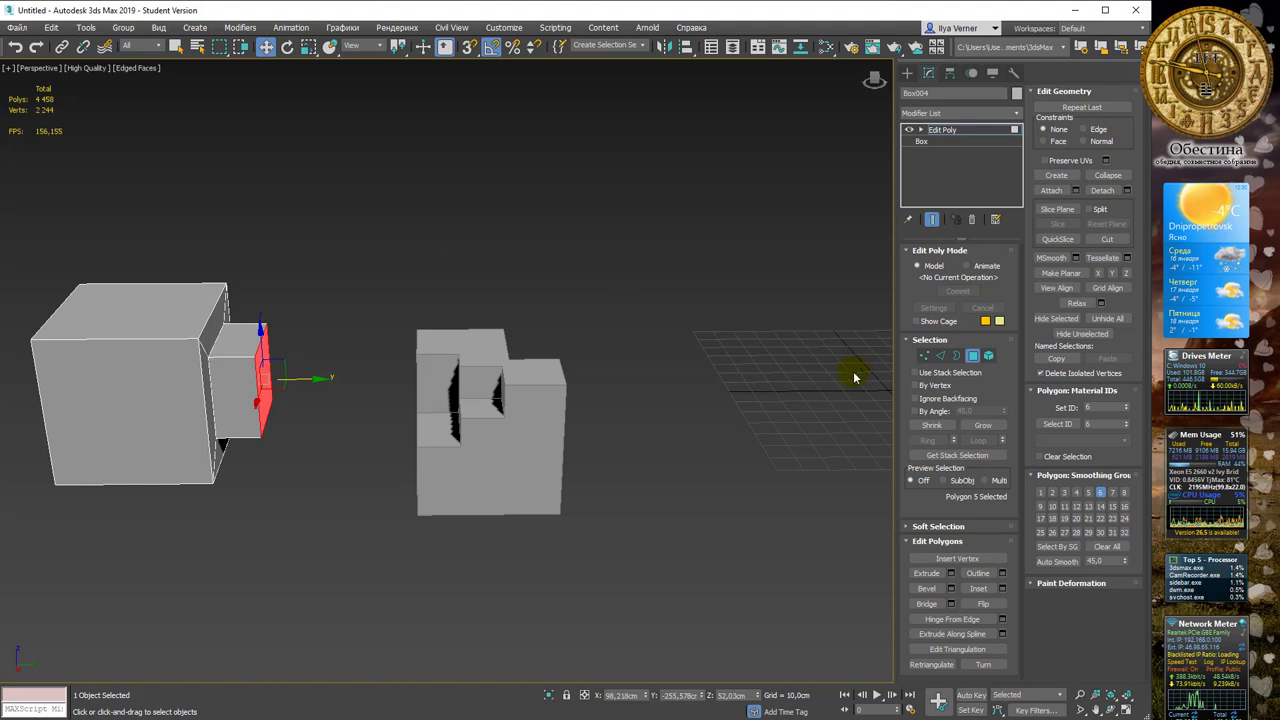
Chamfer the protrusion's selected edges by about 1.866cm
click(940, 357)
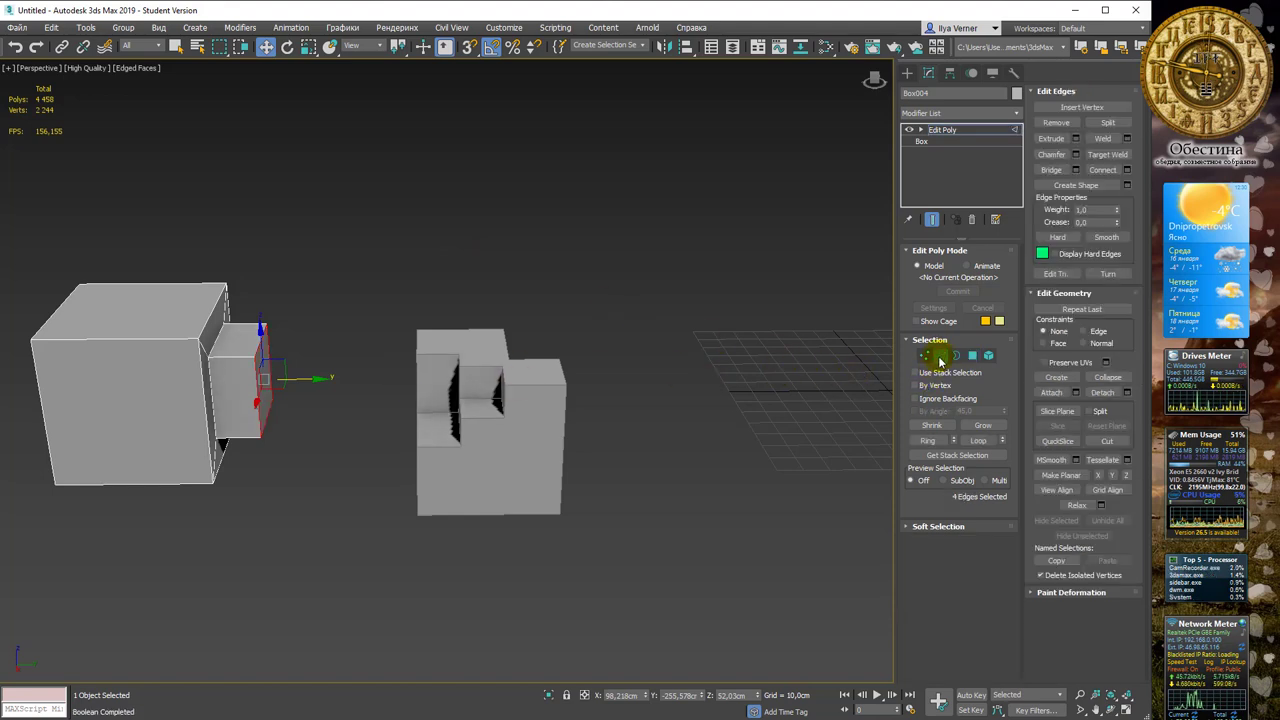
click(1075, 154)
mouse_move(528, 423)
alt+middle_down()
mouse_move(580, 357)
mouse_move(551, 346)
mouse_move(531, 362)
alt+middle_up()
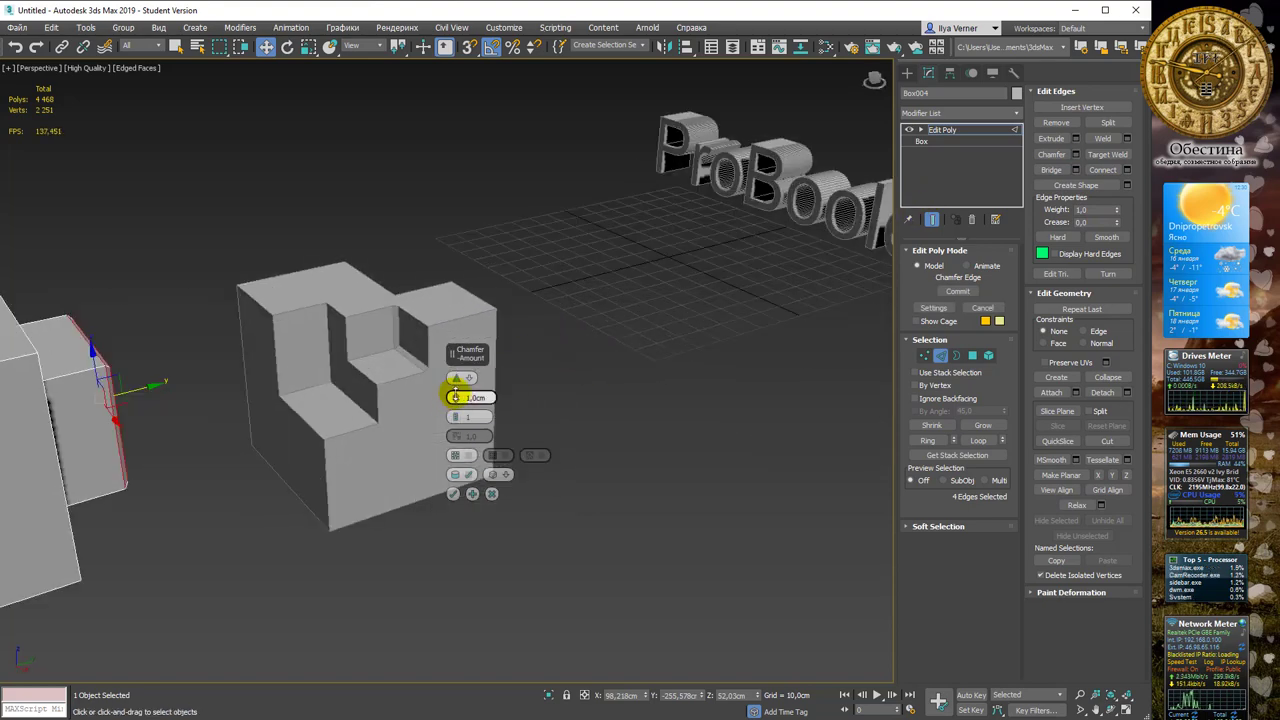
drag(455, 397, 456, 386)
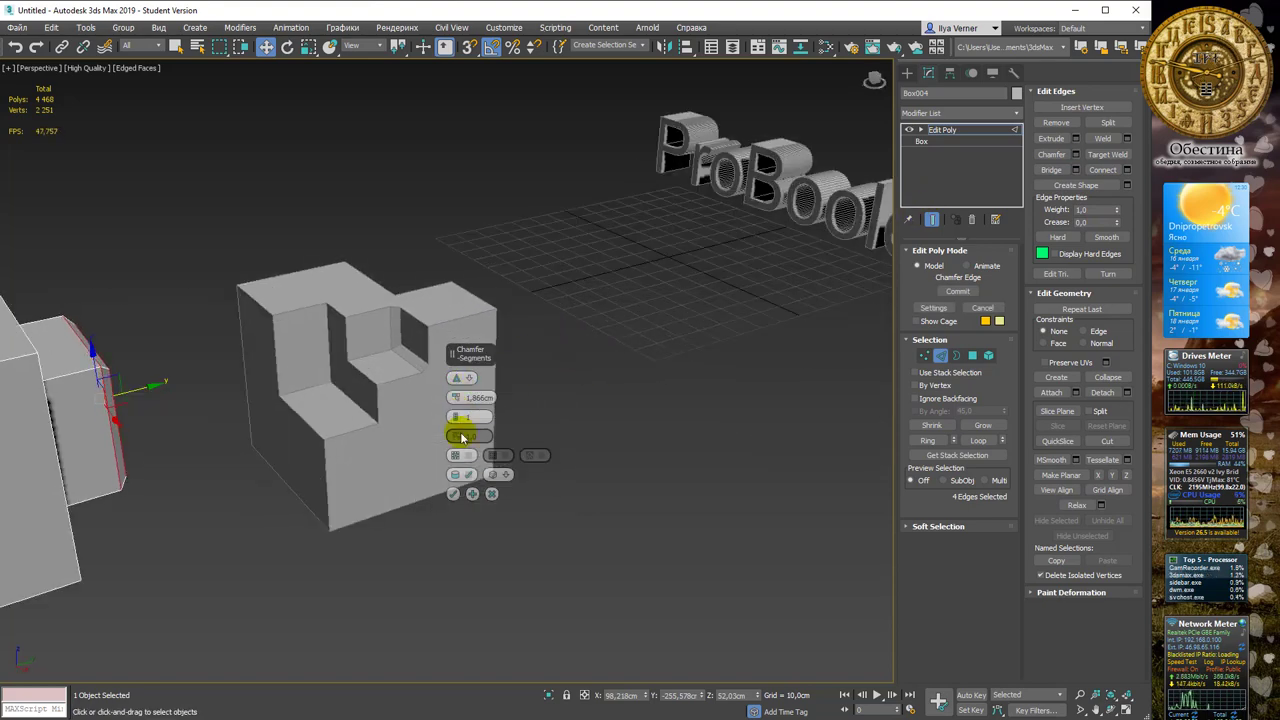
click(453, 493)
Select the protrusion's end face and pull it outward to lengthen it
alt+middle_drag(480, 271, 444, 272)
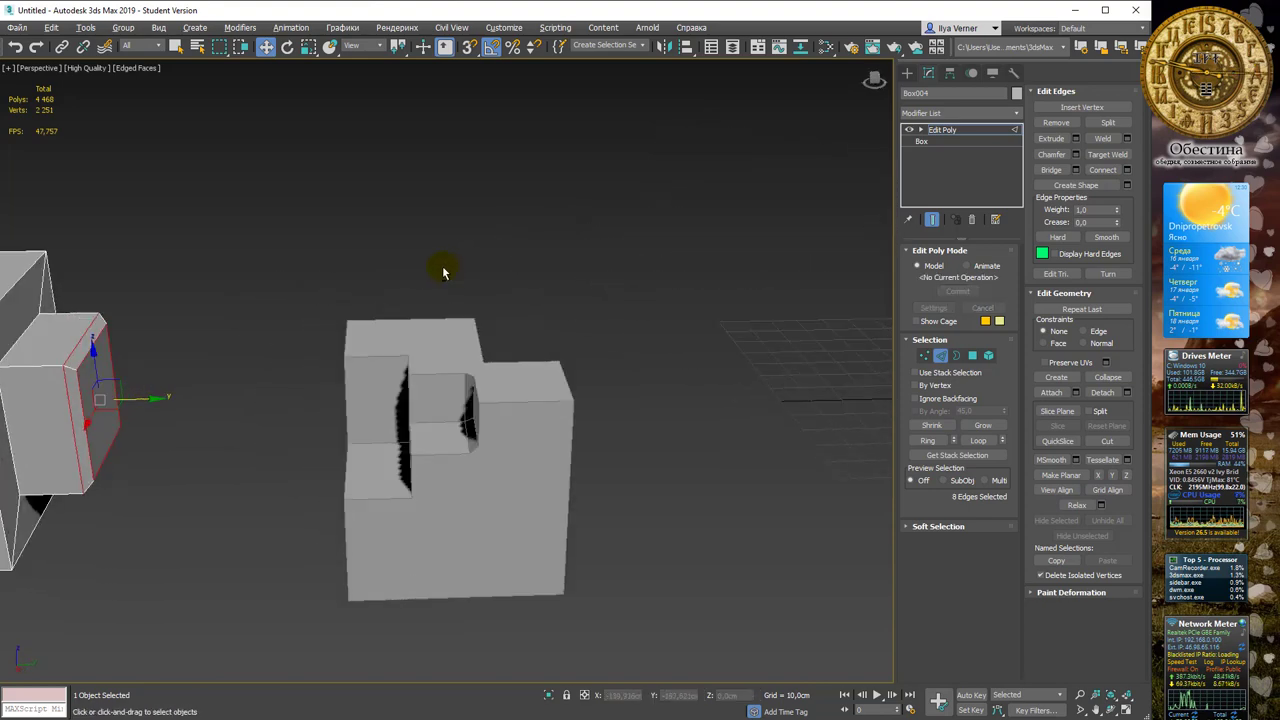
key(4)
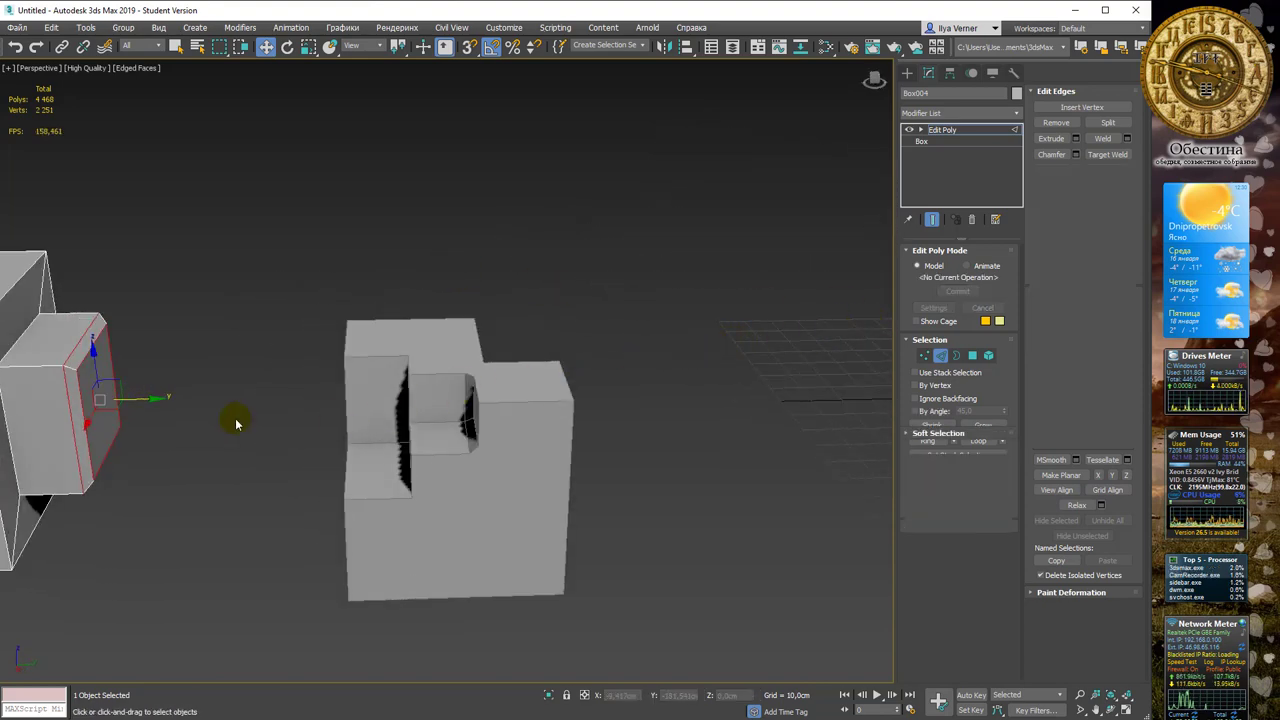
click(88, 372)
drag(91, 372, 115, 386)
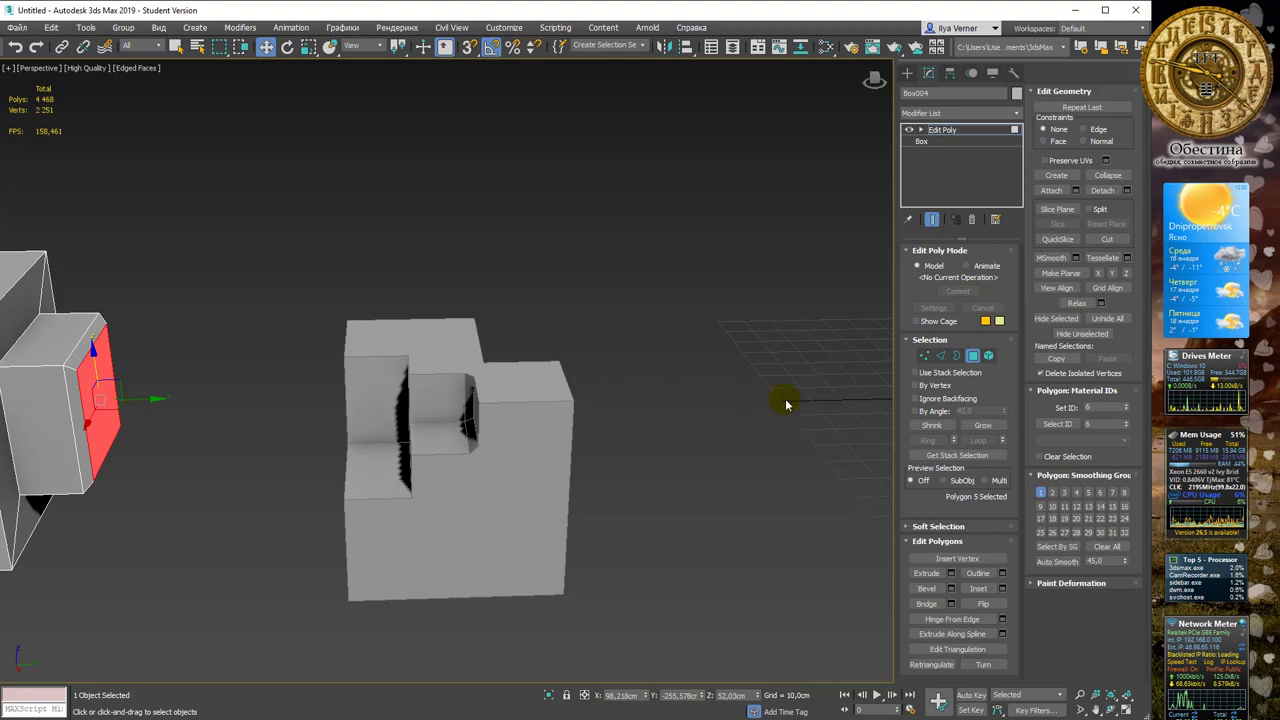
Extrude Box004's end face again to add a second protruding section
click(950, 575)
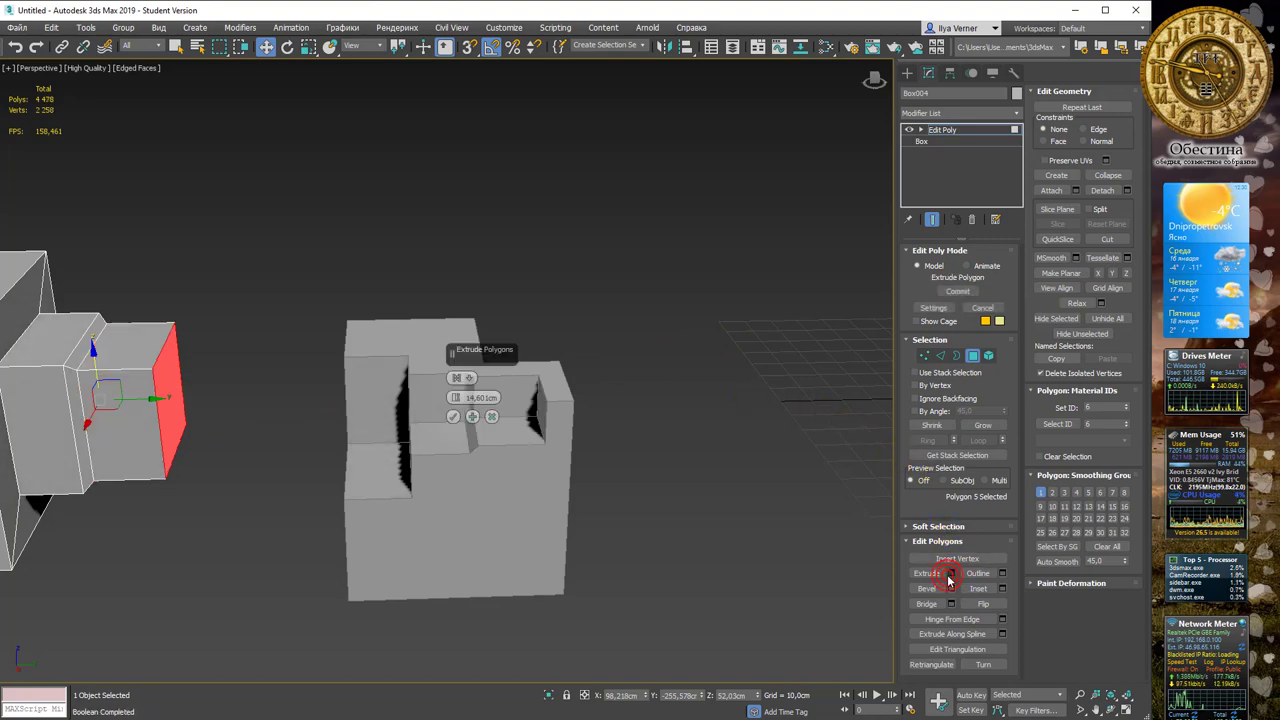
click(453, 416)
click(481, 276)
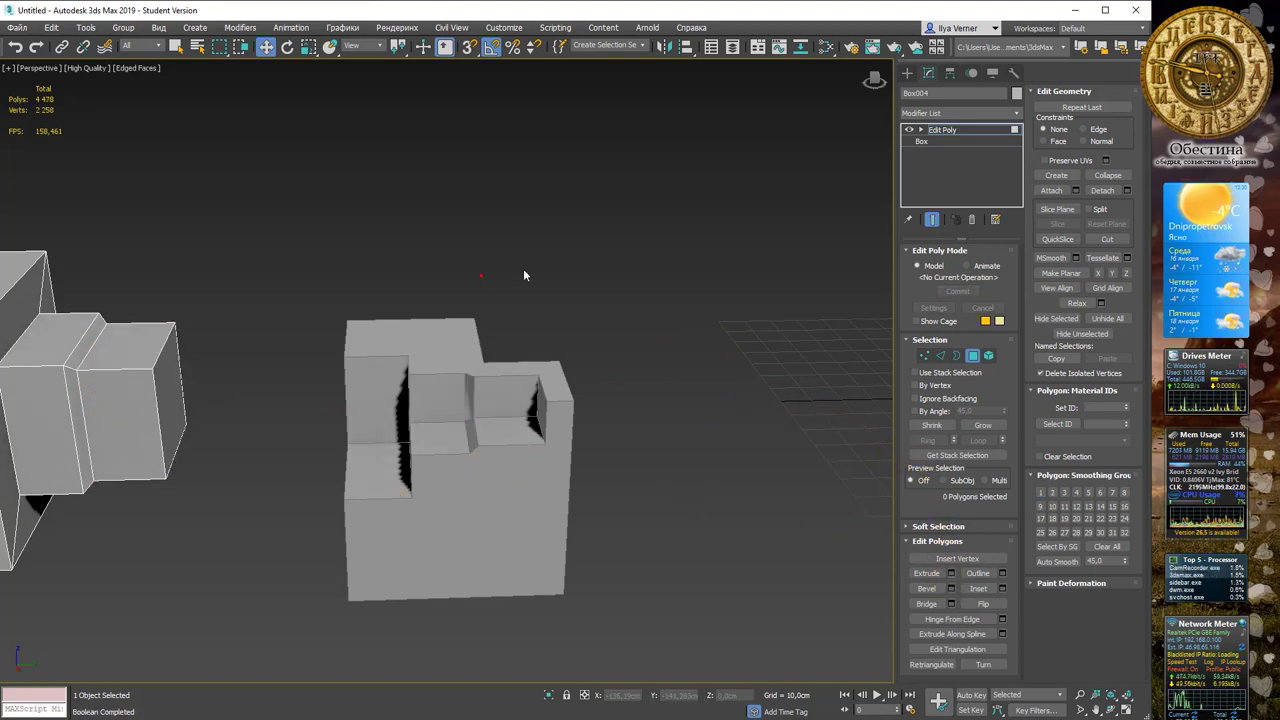
mouse_move(524, 274)
alt+middle_down()
mouse_move(591, 266)
mouse_move(589, 283)
mouse_move(517, 277)
mouse_move(511, 256)
mouse_move(600, 266)
alt+middle_up()
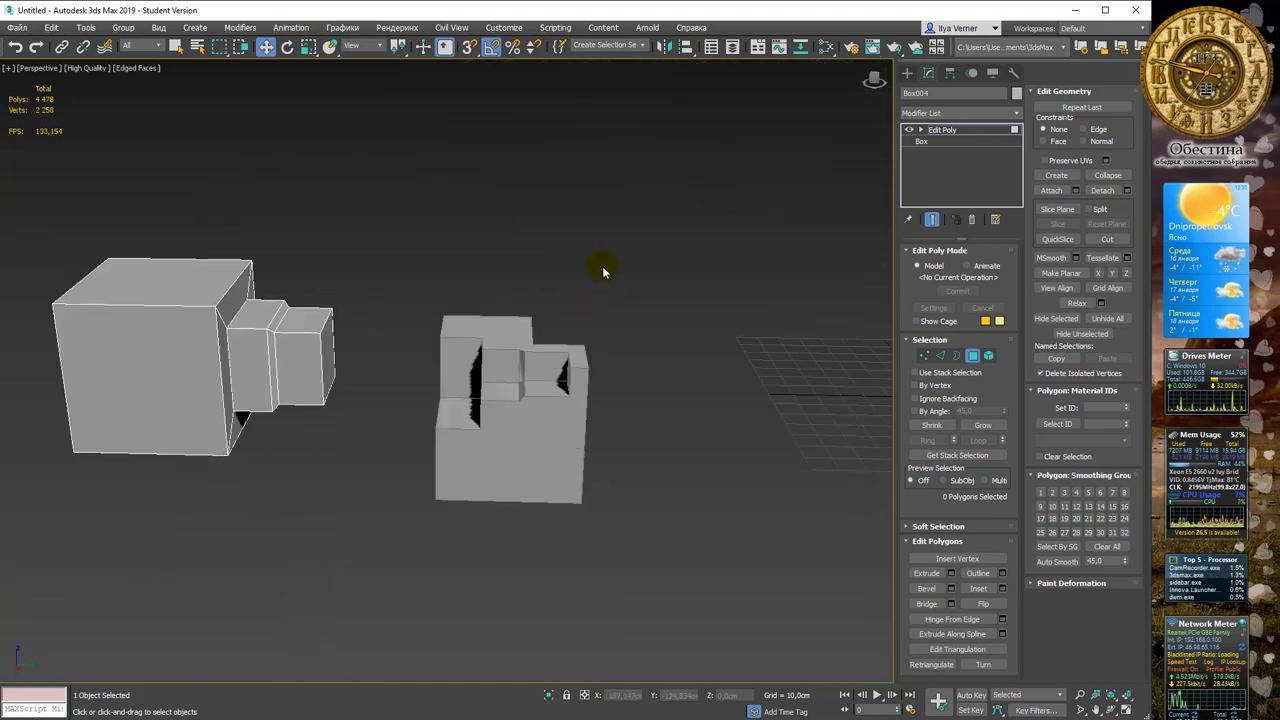
Leave sub-object editing and return to the Edit Poly level for the whole Box004
click(198, 333)
key(2)
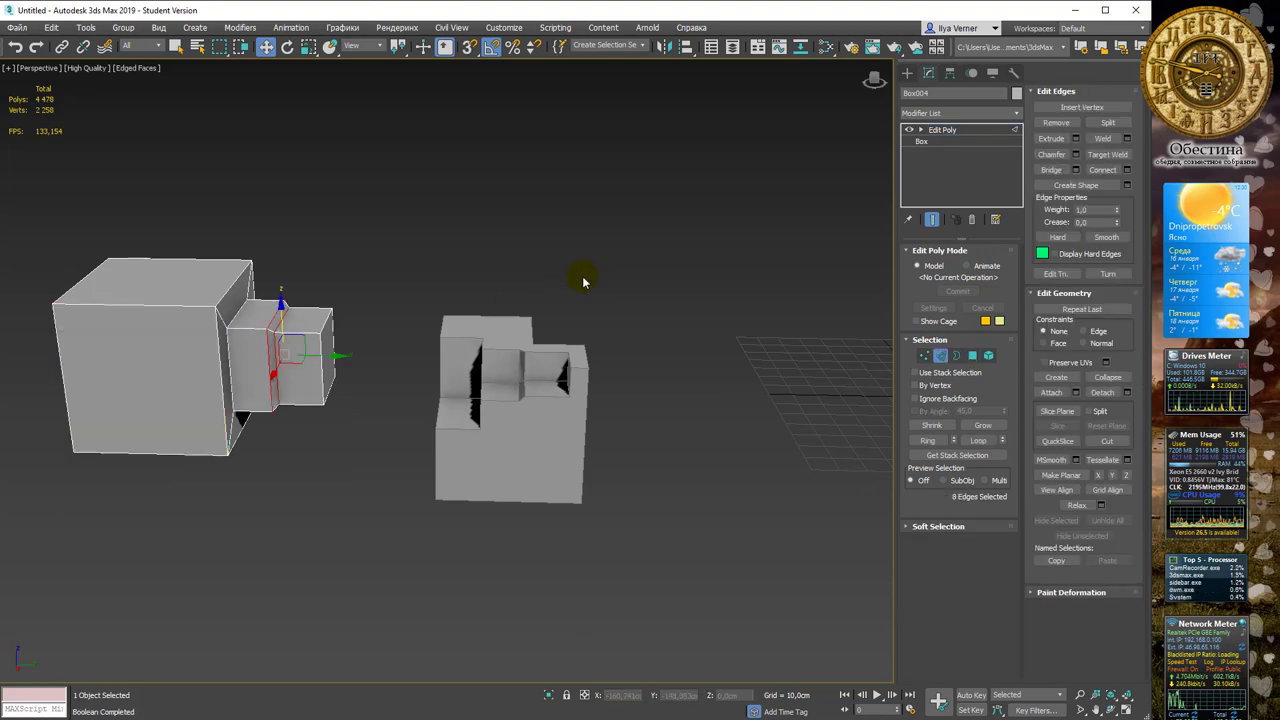
key(1)
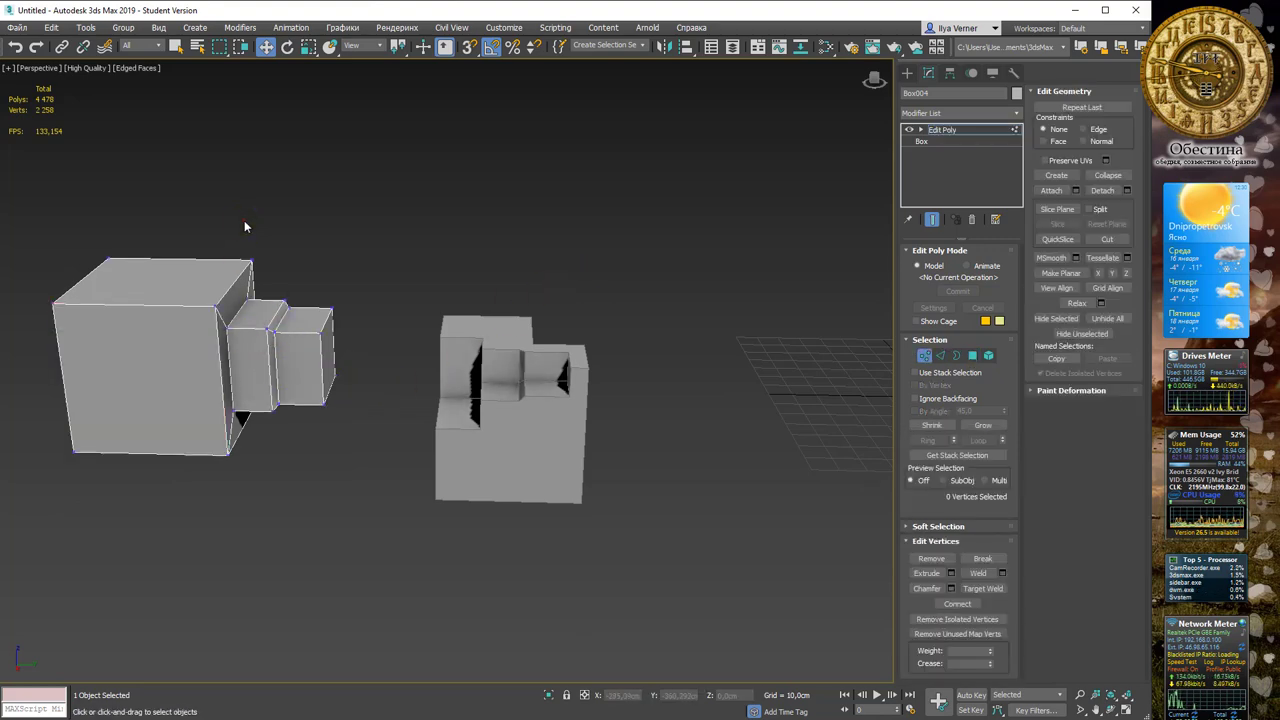
mouse_move(310, 267)
alt+middle_down()
mouse_move(297, 309)
mouse_move(337, 259)
alt+middle_up()
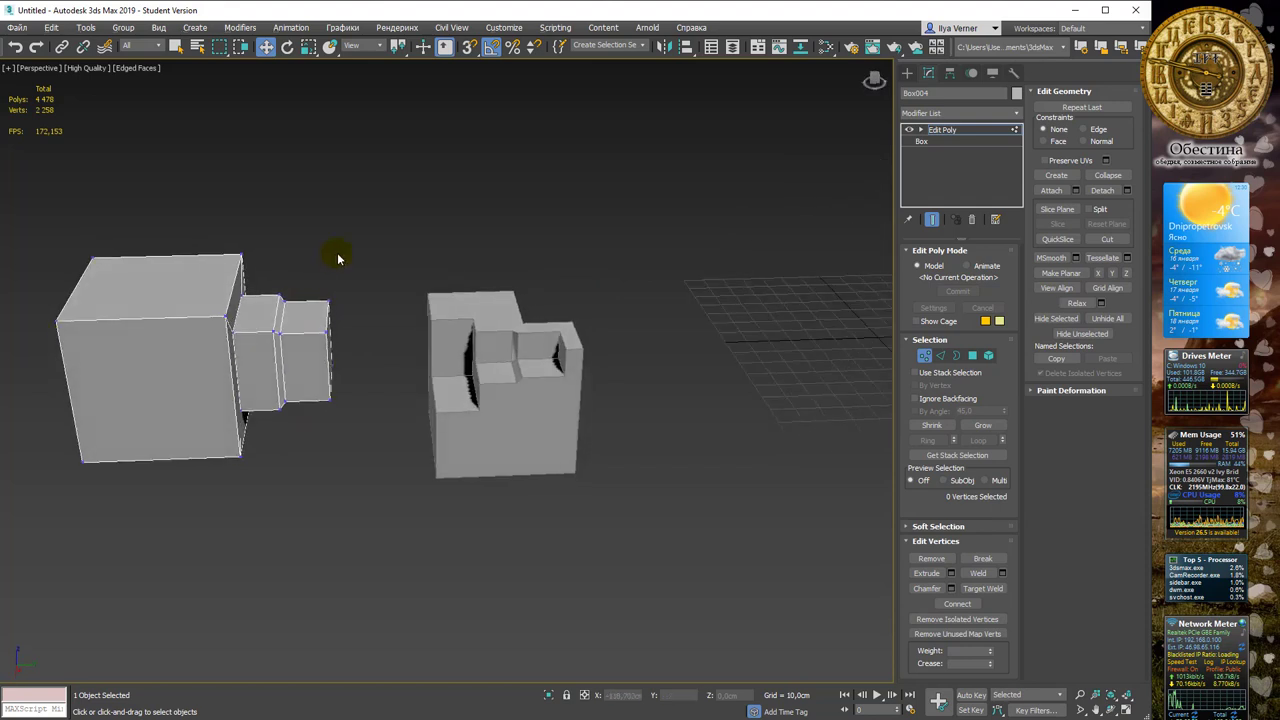
click(967, 132)
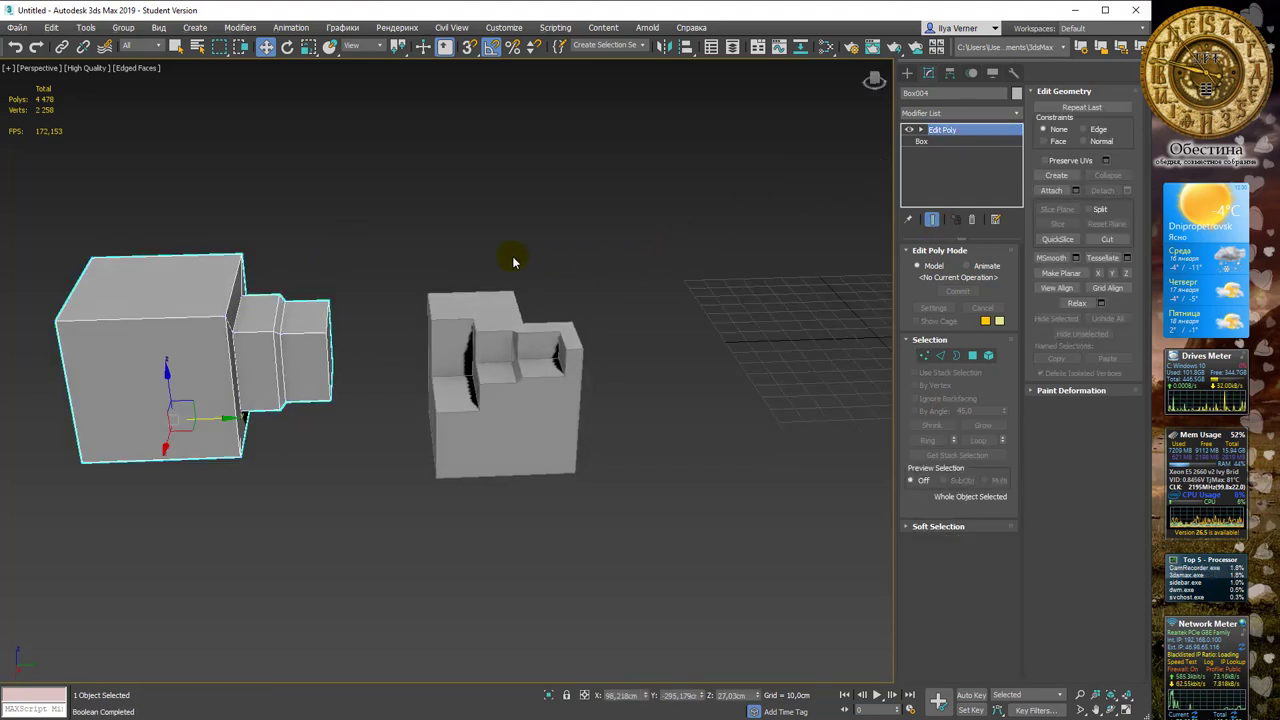
Clone the edited box off to the right as a copy, Box005
shift+drag(206, 420, 728, 400)
click(586, 429)
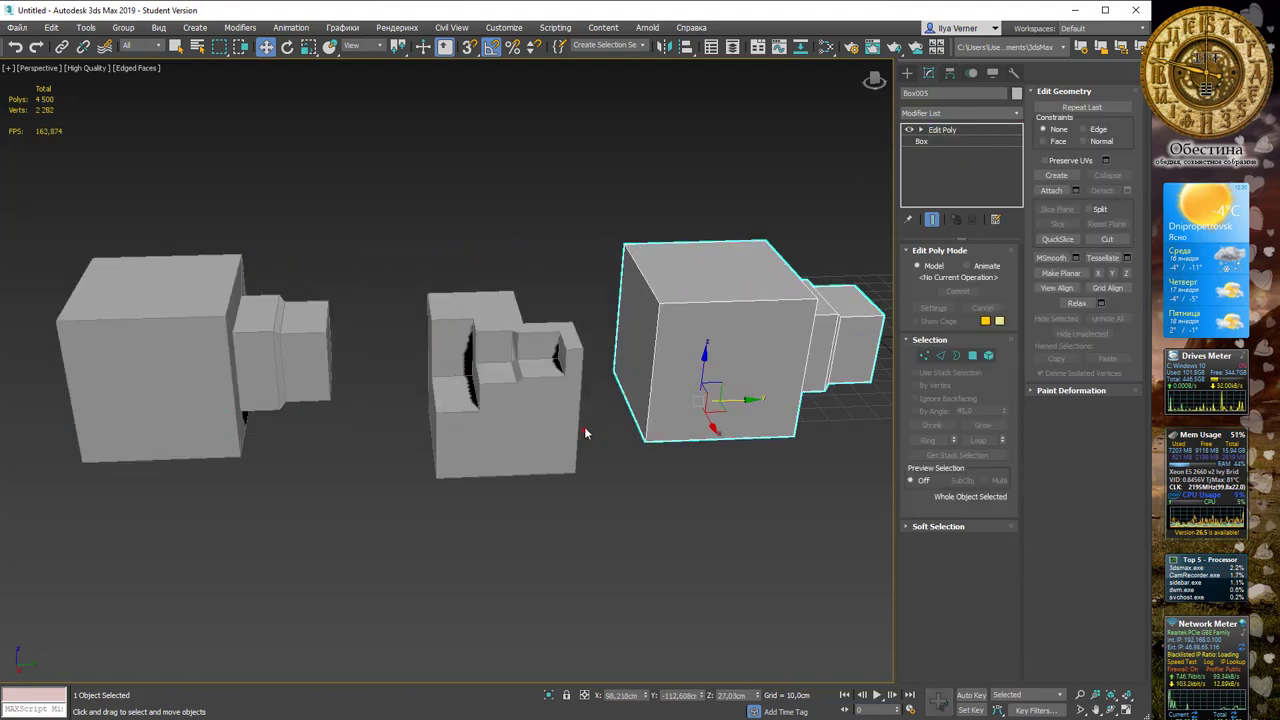
click(1010, 131)
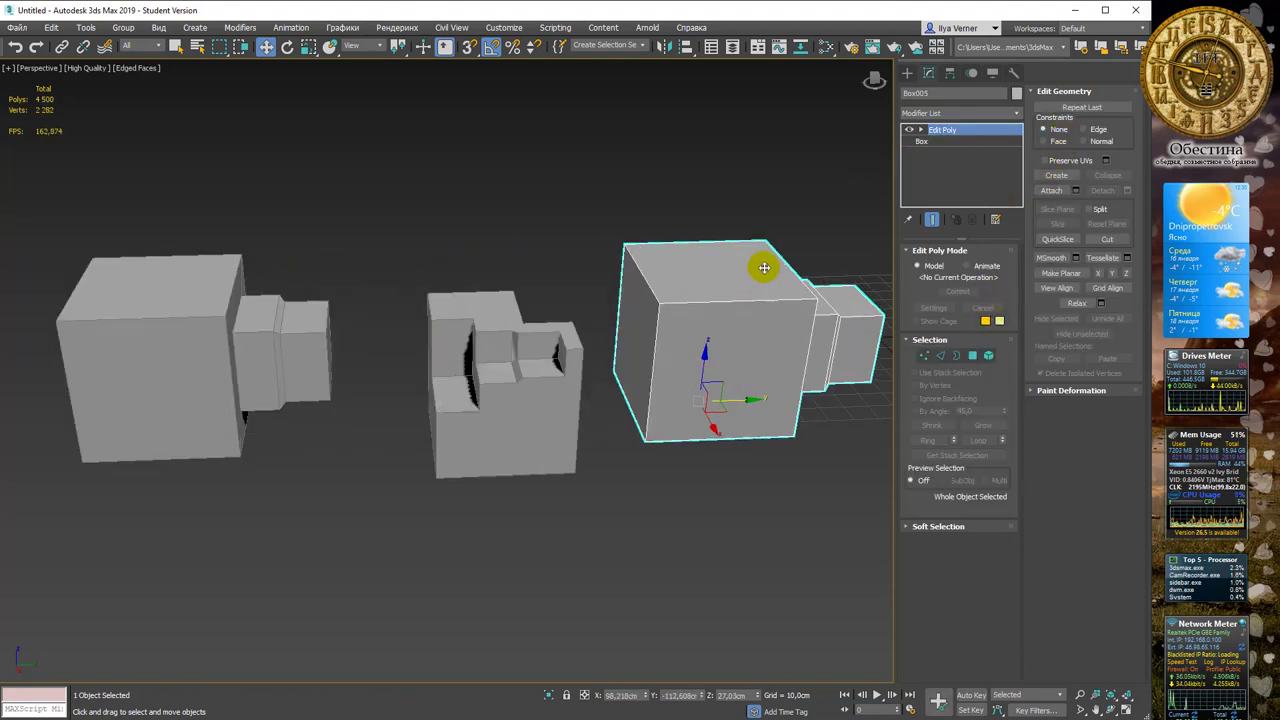
Add Box005 to the ProBoolean as a Union and slide it left against the middle block
click(560, 350)
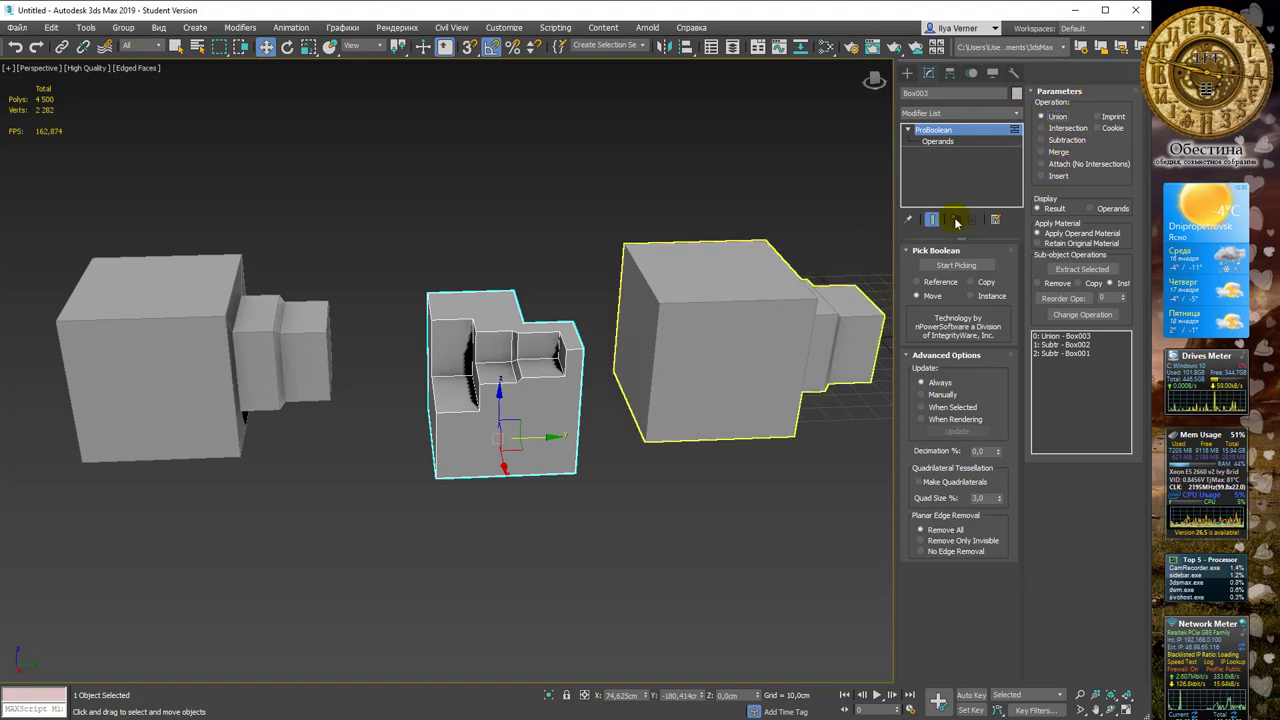
click(956, 266)
click(735, 305)
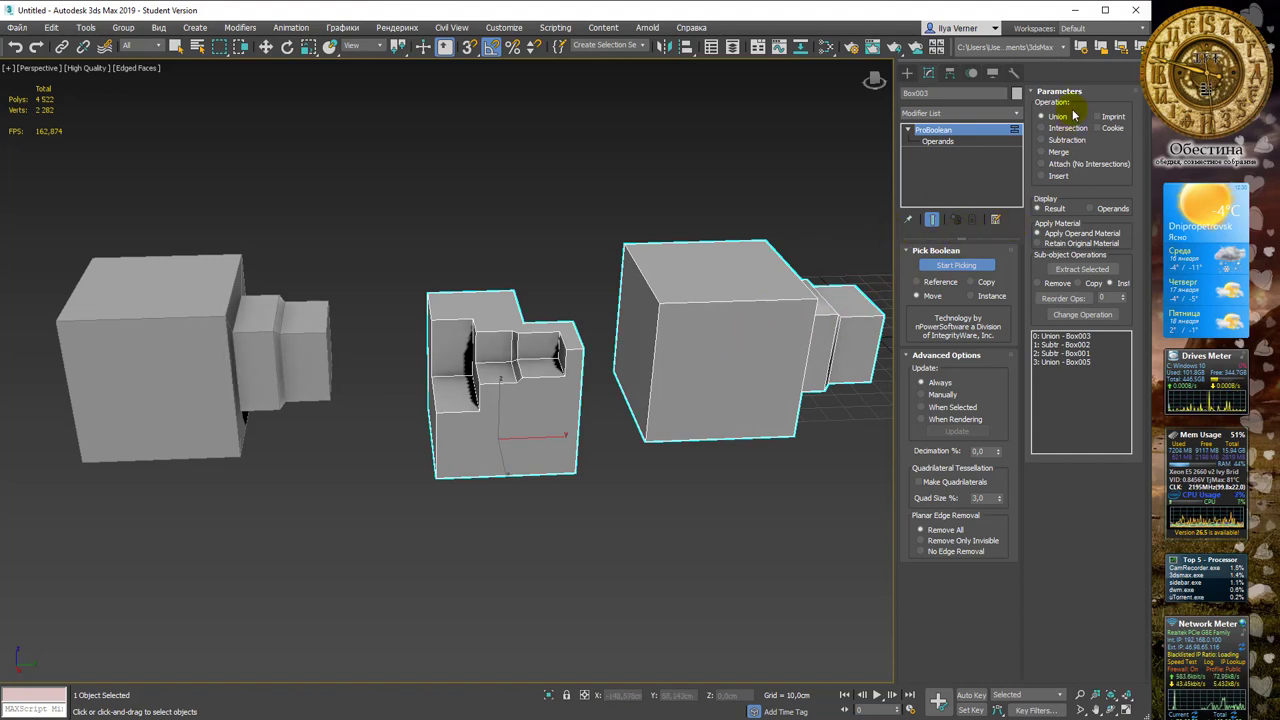
click(940, 141)
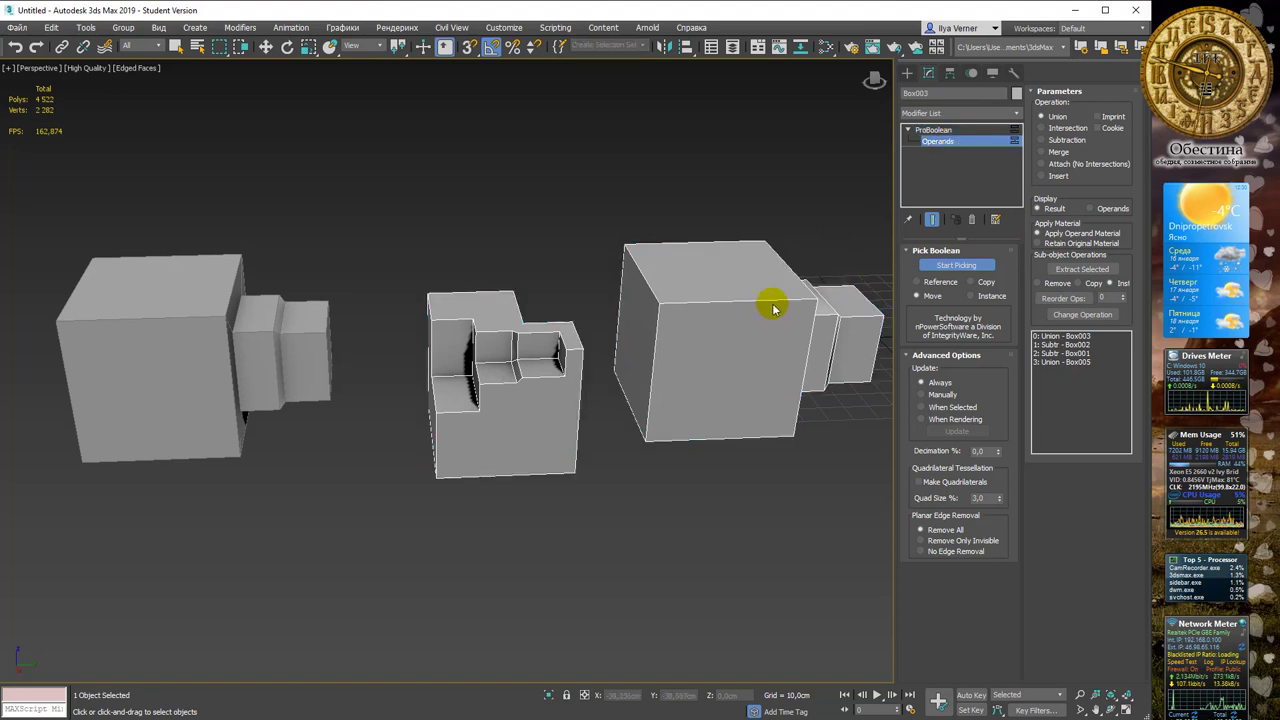
click(1058, 362)
key(w)
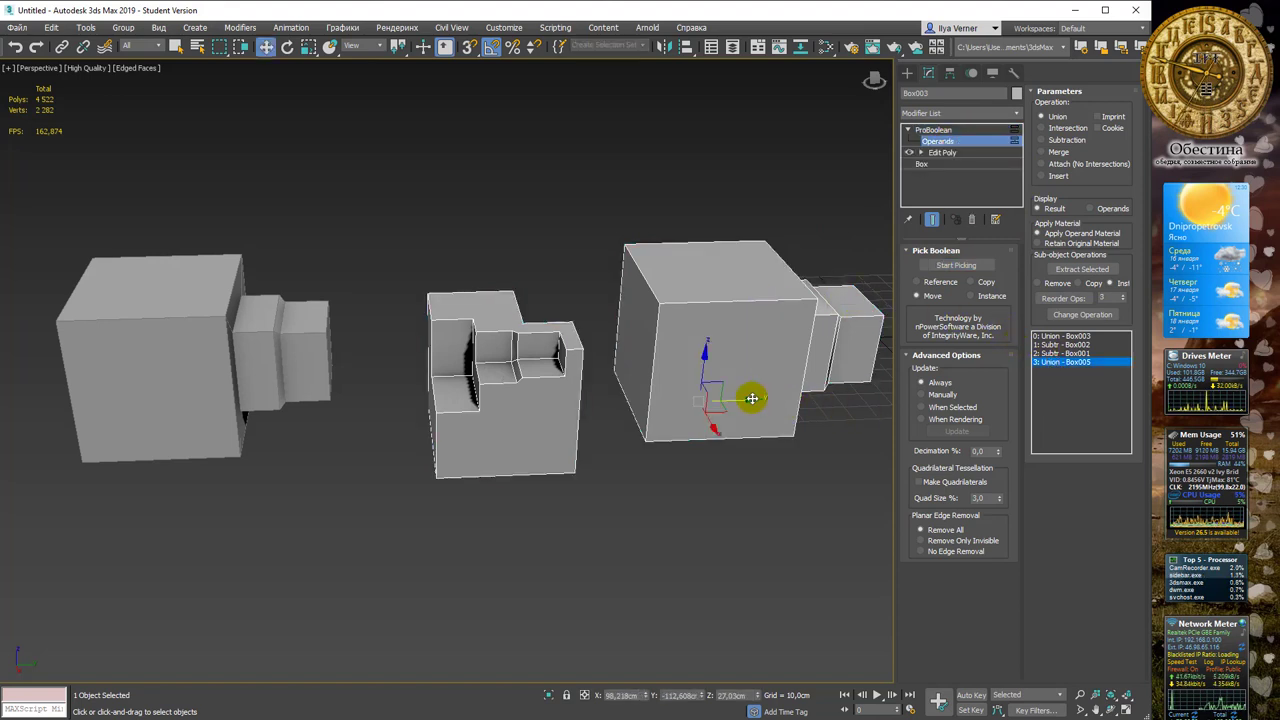
drag(751, 398, 668, 398)
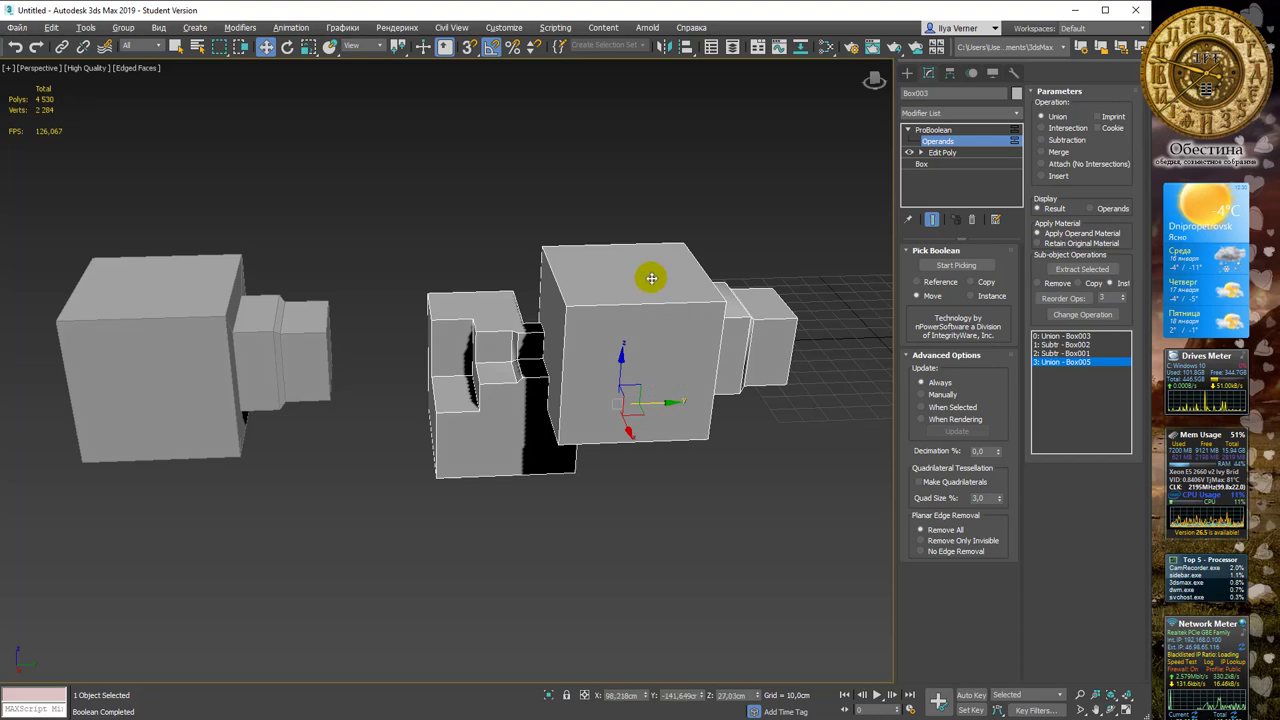
Select 3: Union - Box005 and reorder it to position 1 with Reorder Ops
mouse_move(651, 278)
alt+middle_down()
mouse_move(740, 274)
mouse_move(777, 326)
mouse_move(846, 300)
mouse_move(646, 266)
mouse_move(665, 268)
alt+middle_up()
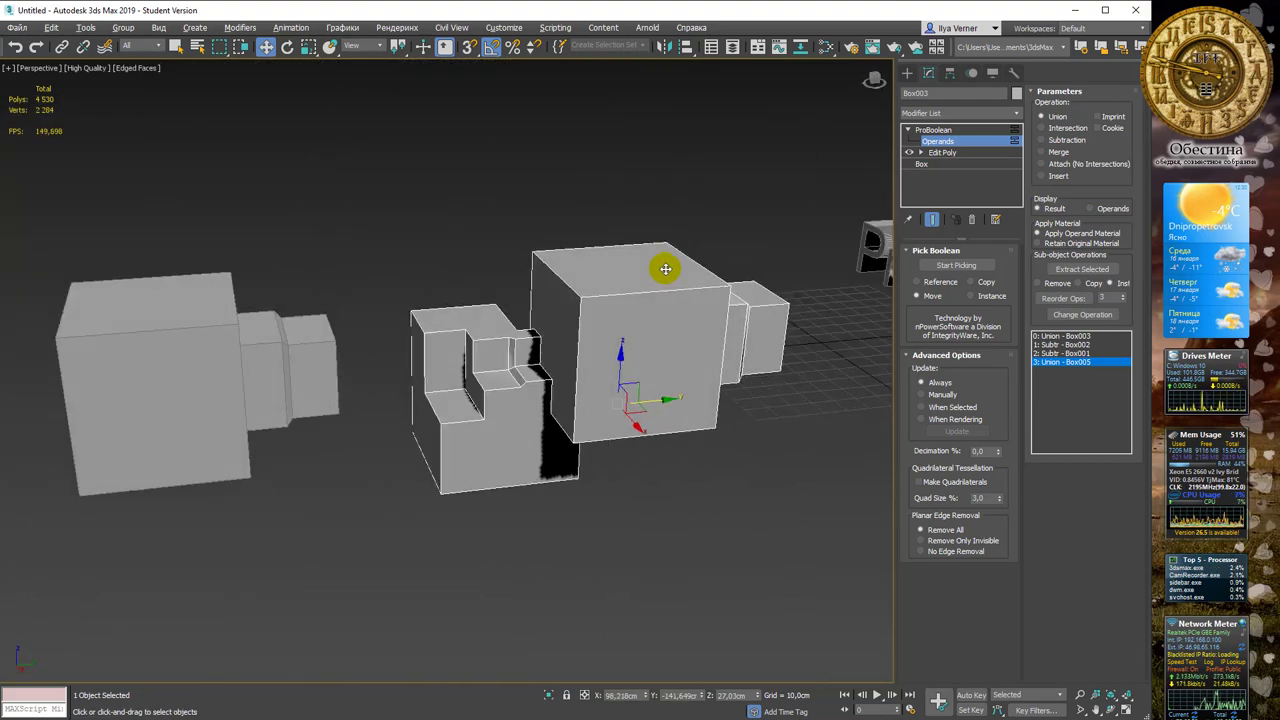
click(1055, 343)
click(1053, 362)
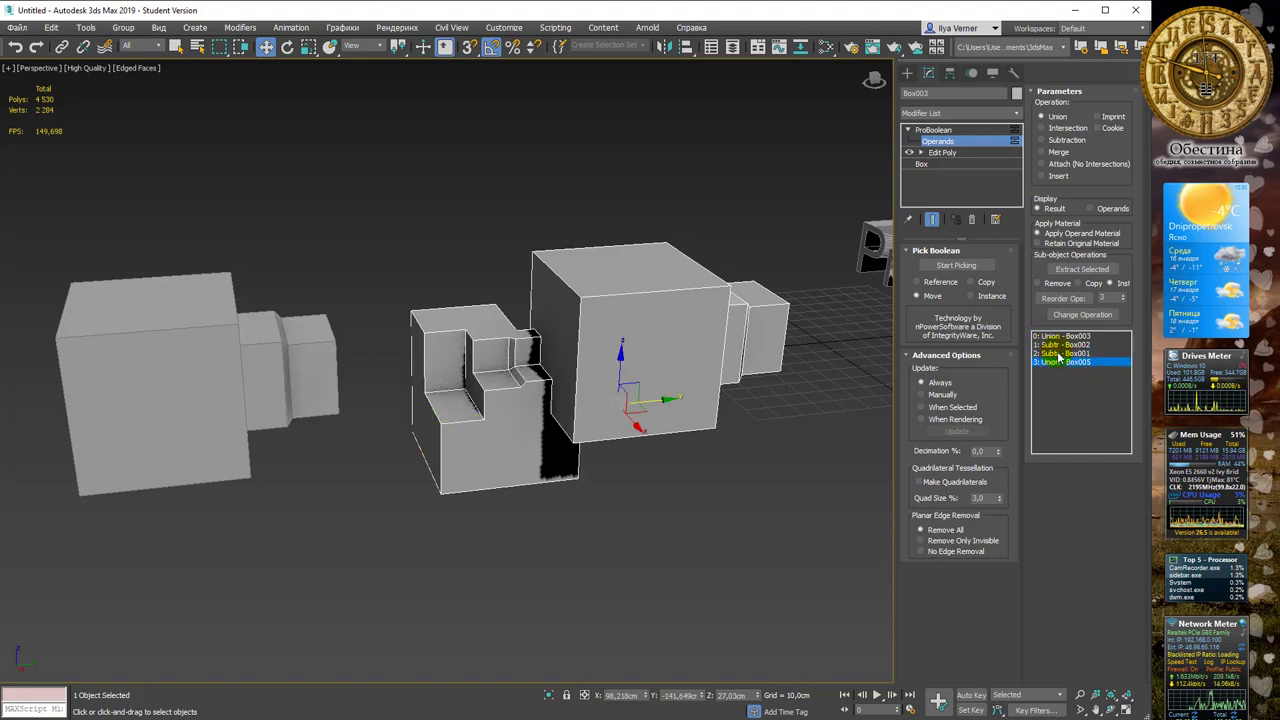
click(1059, 353)
click(1057, 363)
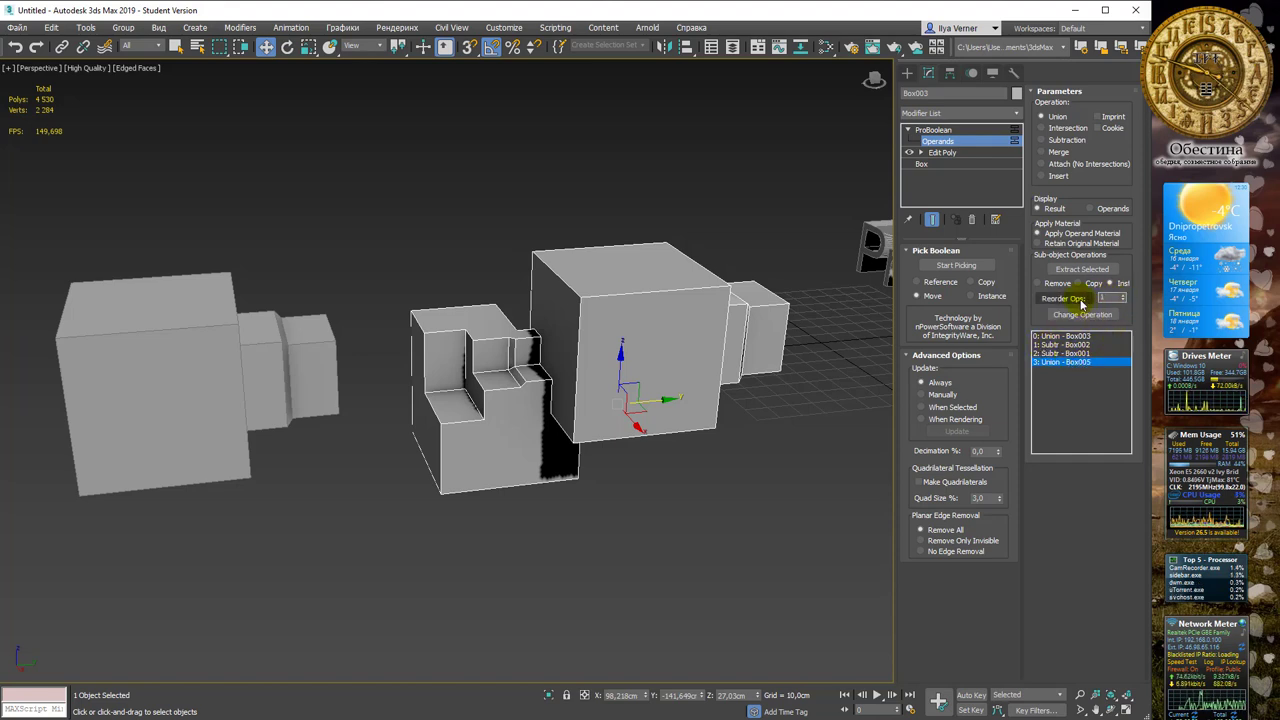
click(1064, 298)
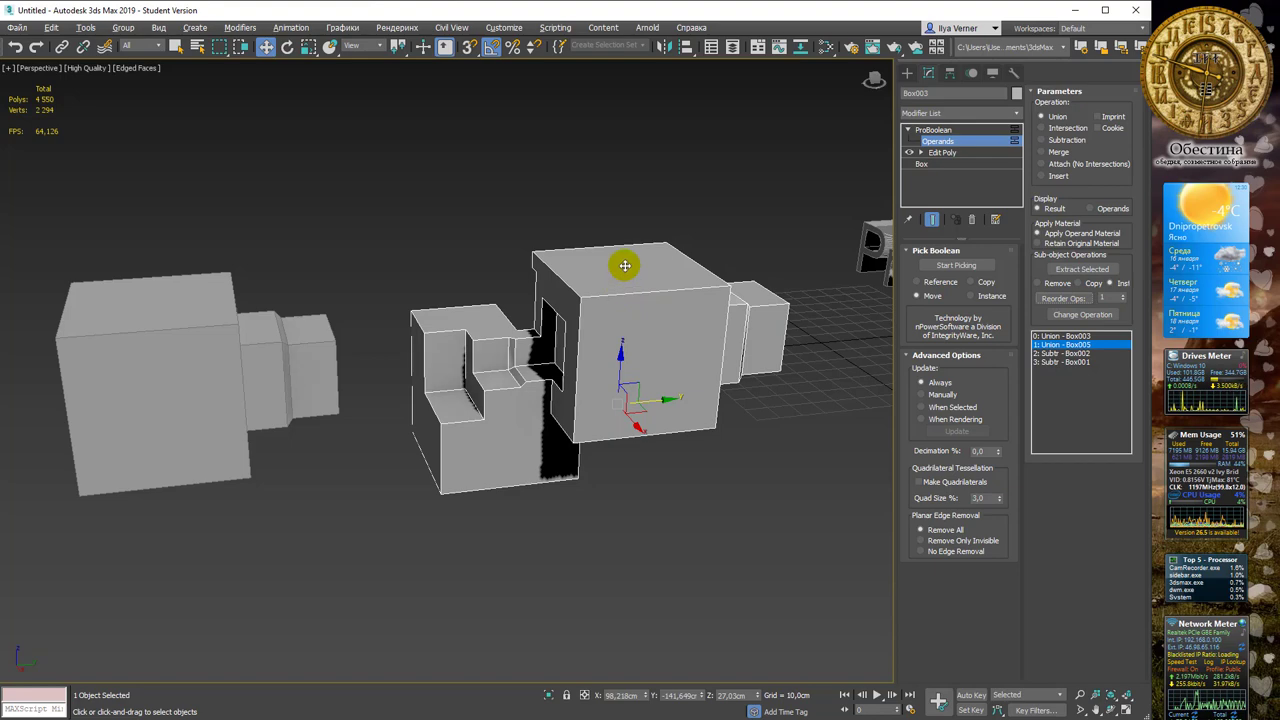
Orbit around the fused Box003/Box005 result, then select 2: Subtr - Box002
mouse_move(626, 261)
alt+middle_down()
mouse_move(674, 251)
mouse_move(667, 165)
mouse_move(656, 263)
alt+middle_up()
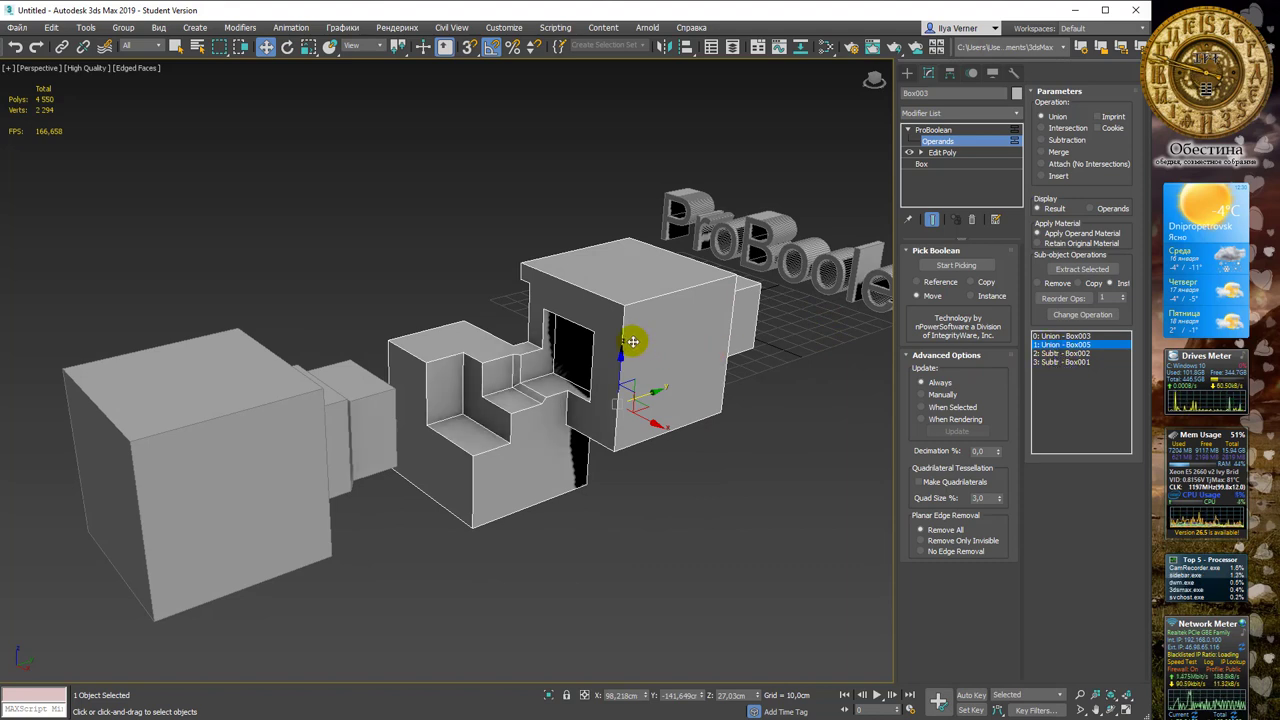
mouse_move(649, 291)
alt+middle_down()
mouse_move(672, 284)
mouse_move(617, 306)
alt+middle_up()
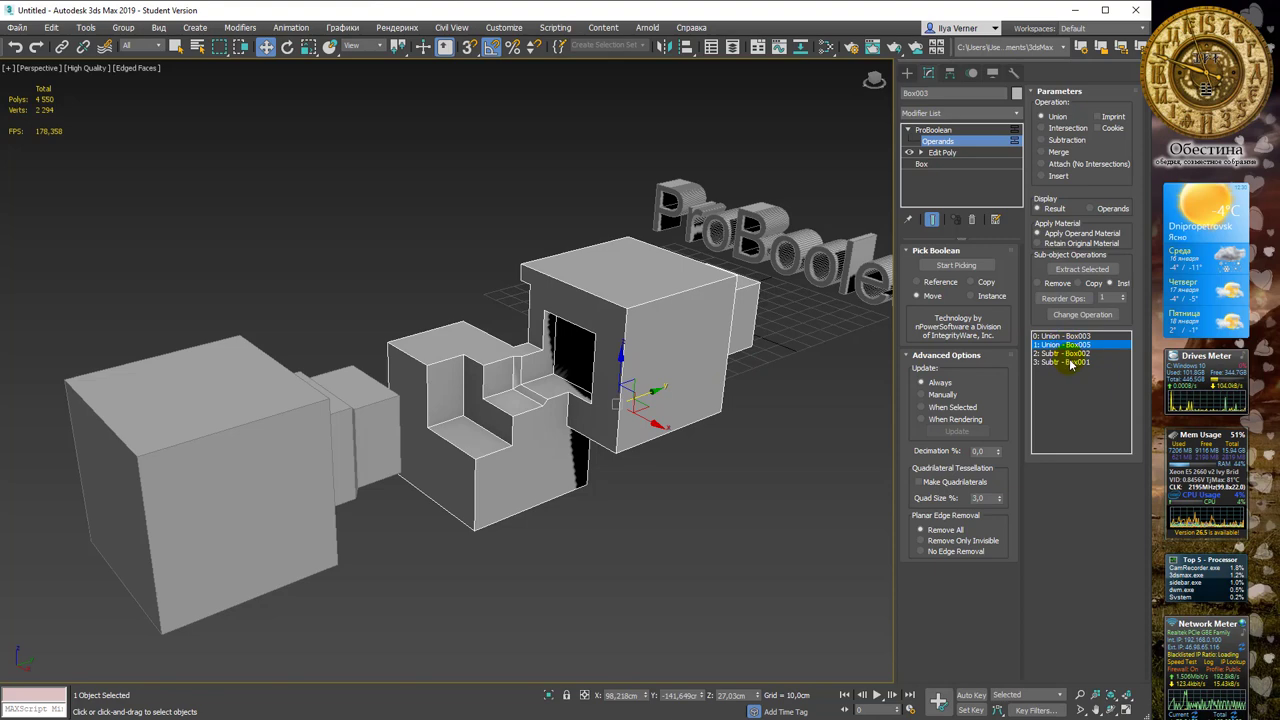
click(590, 357)
mouse_move(590, 357)
alt+middle_down()
mouse_move(609, 337)
mouse_move(691, 313)
mouse_move(611, 323)
alt+middle_up()
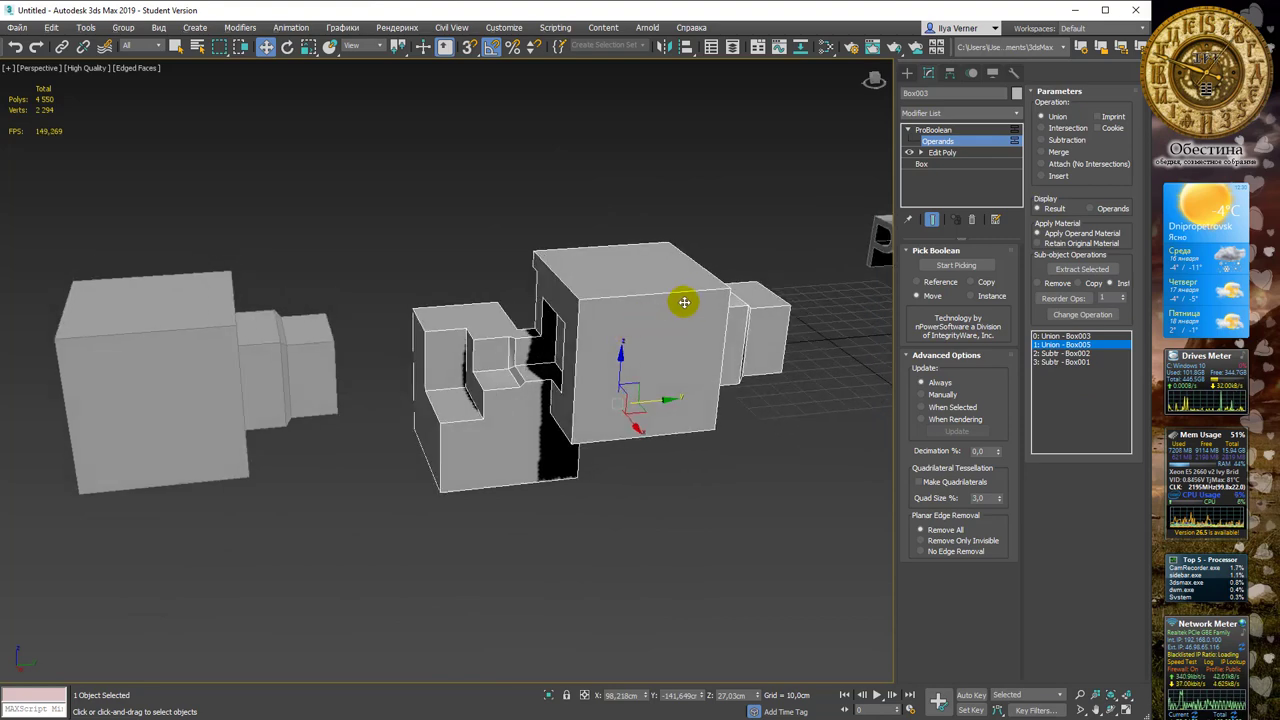
mouse_move(689, 260)
alt+middle_down()
mouse_move(720, 275)
mouse_move(700, 277)
mouse_move(723, 257)
mouse_move(712, 266)
alt+middle_up()
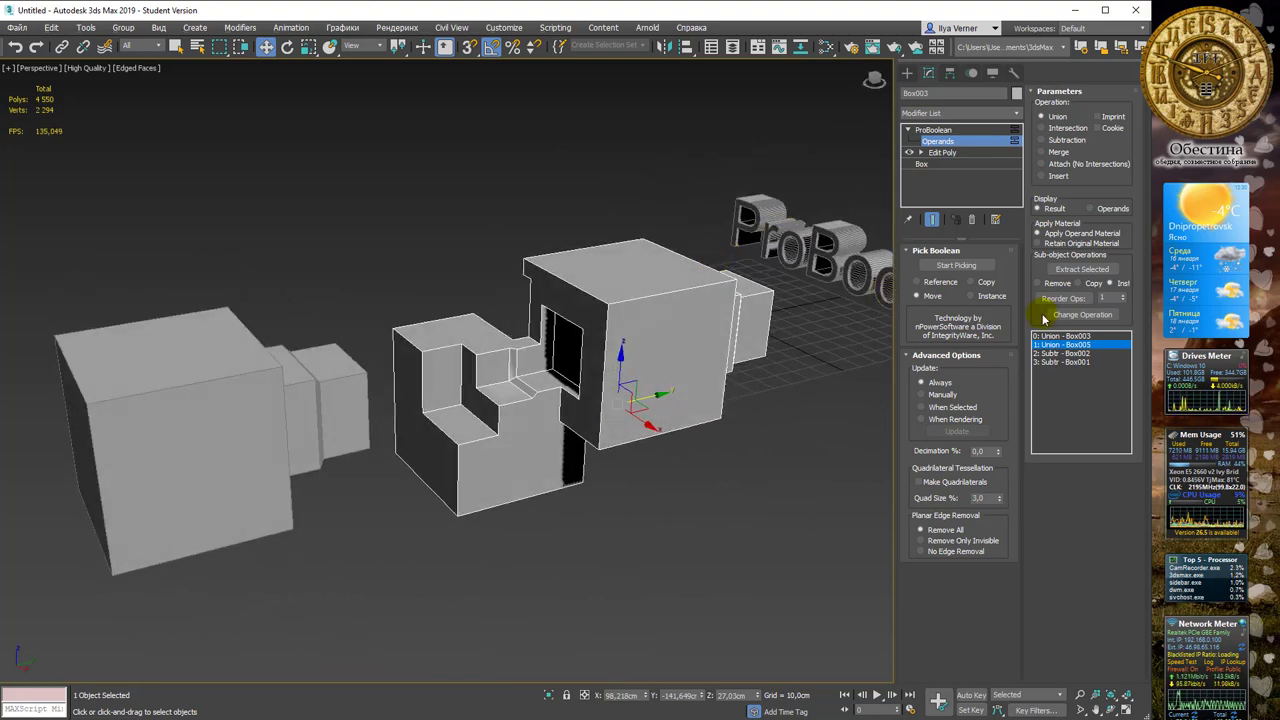
click(1078, 356)
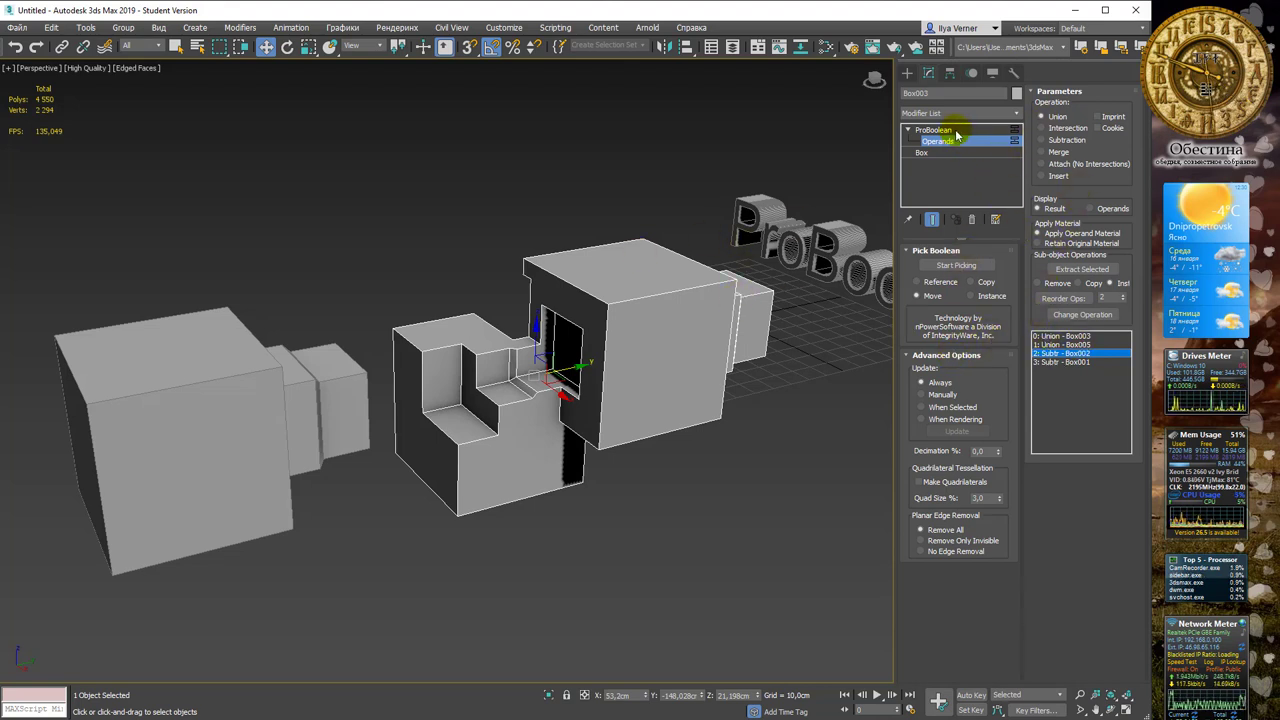
Shift the Box002 cutter left along Y, then choose Intersection as the operation
drag(575, 373, 551, 371)
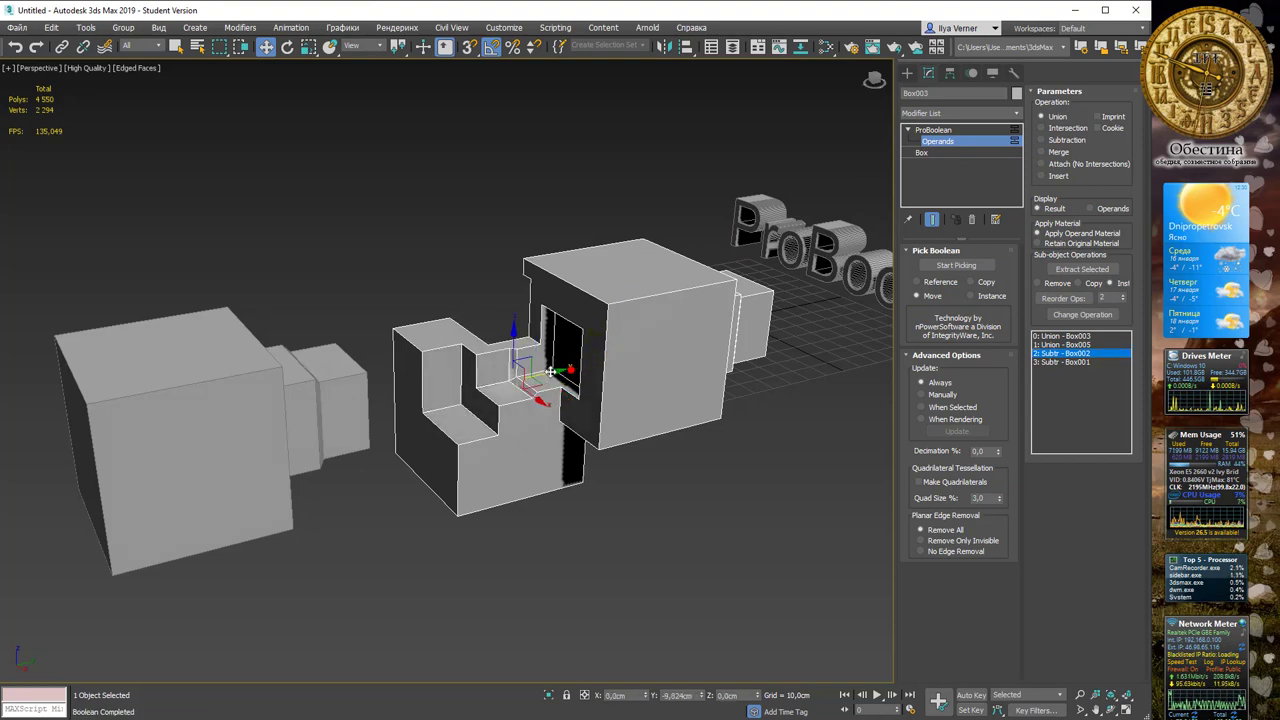
alt+middle_drag(530, 335, 707, 350)
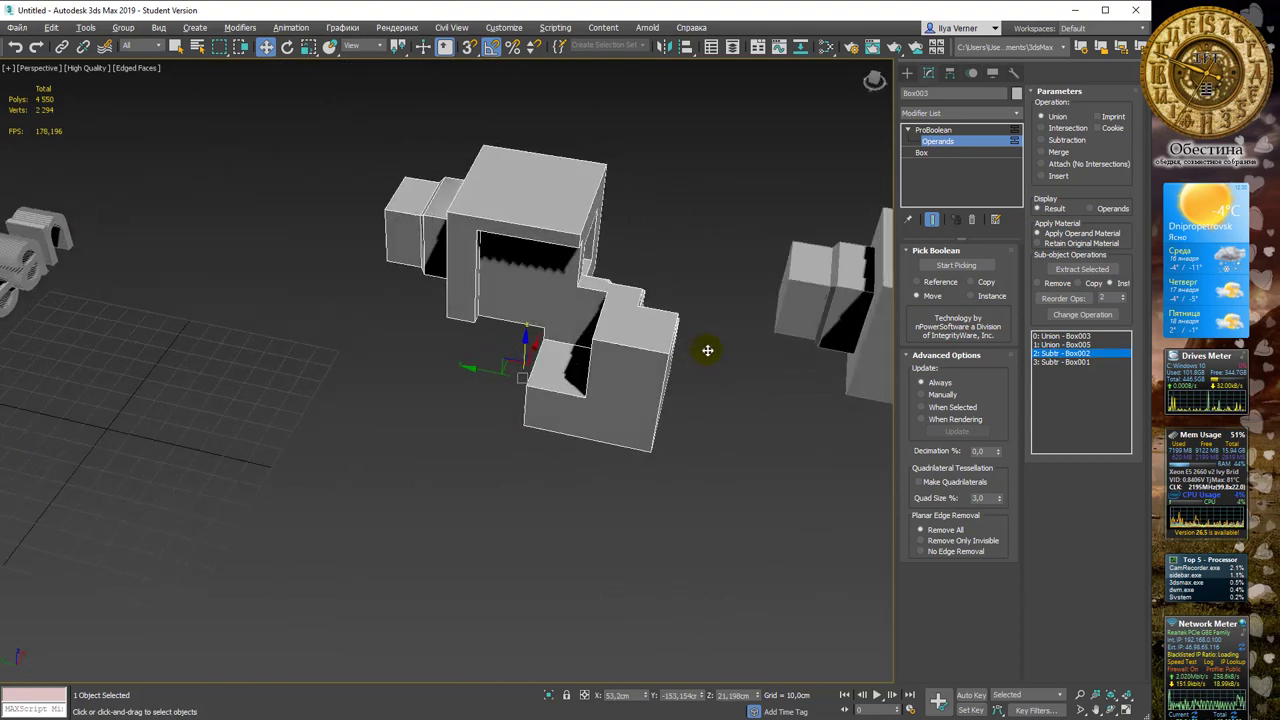
drag(500, 367, 485, 368)
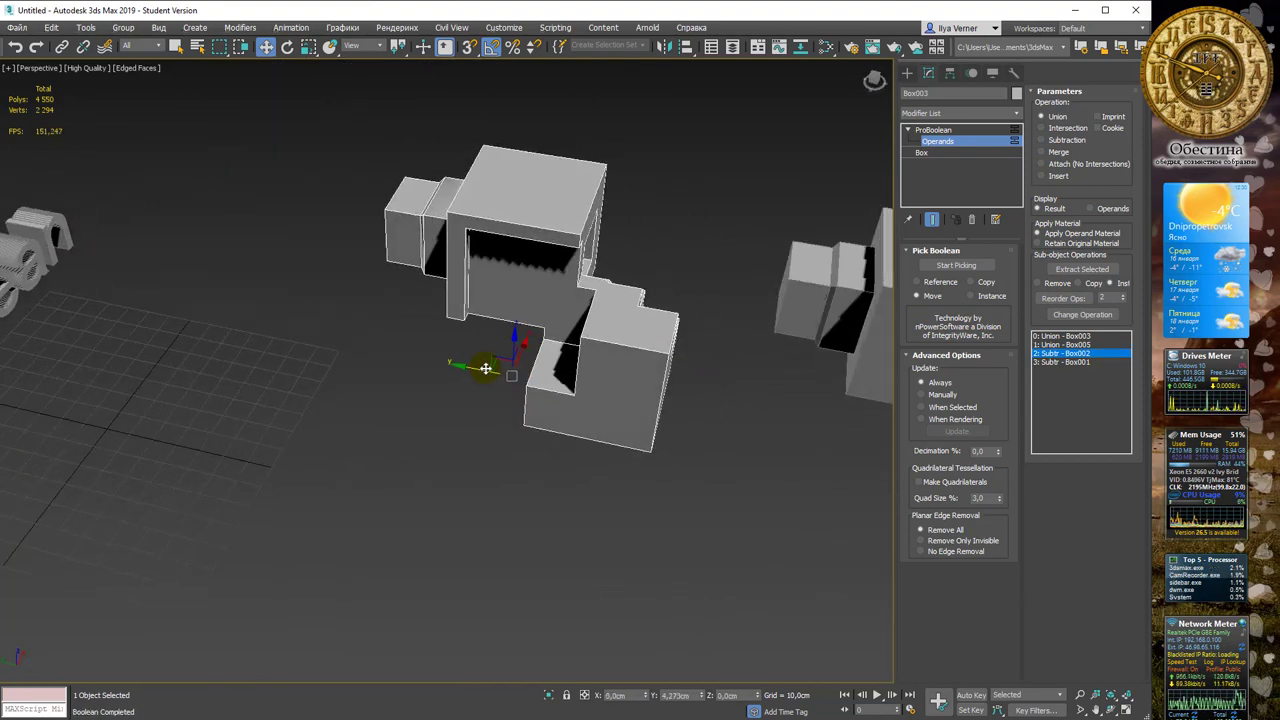
mouse_move(514, 366)
alt+middle_down()
mouse_move(605, 249)
mouse_move(603, 266)
alt+middle_up()
alt+middle_drag(537, 294, 563, 286)
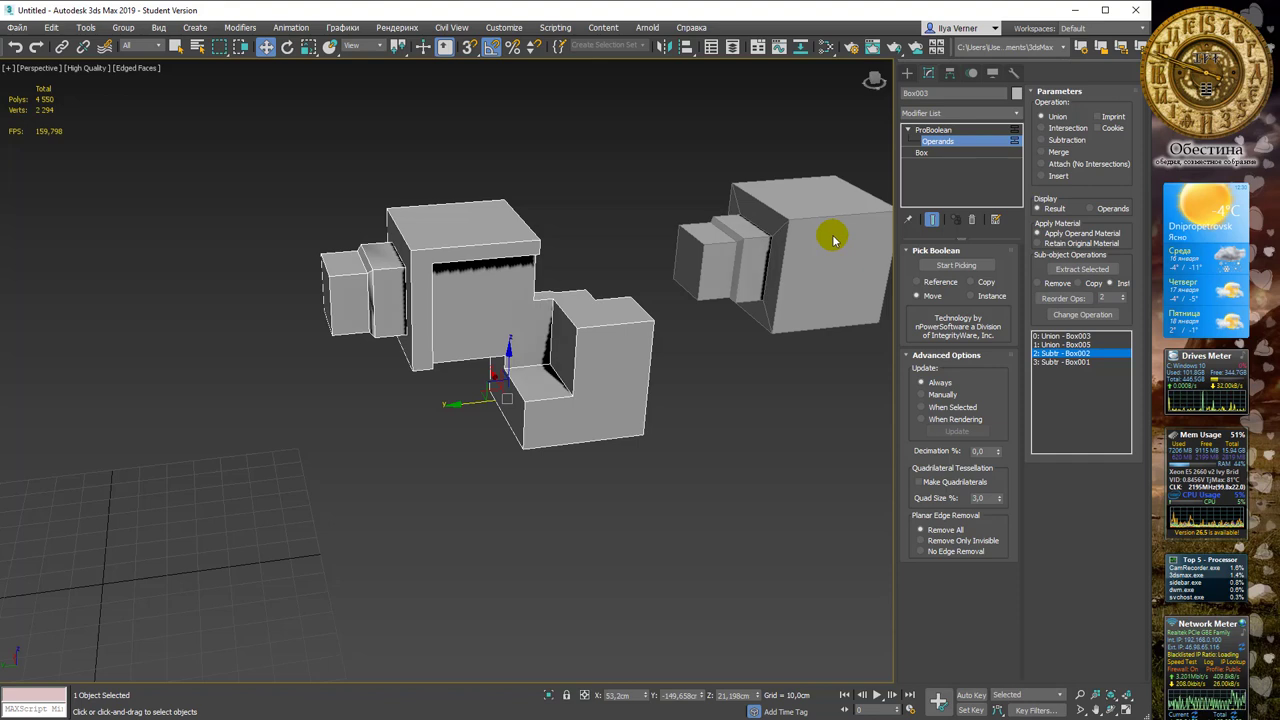
alt+middle_drag(831, 238, 609, 240)
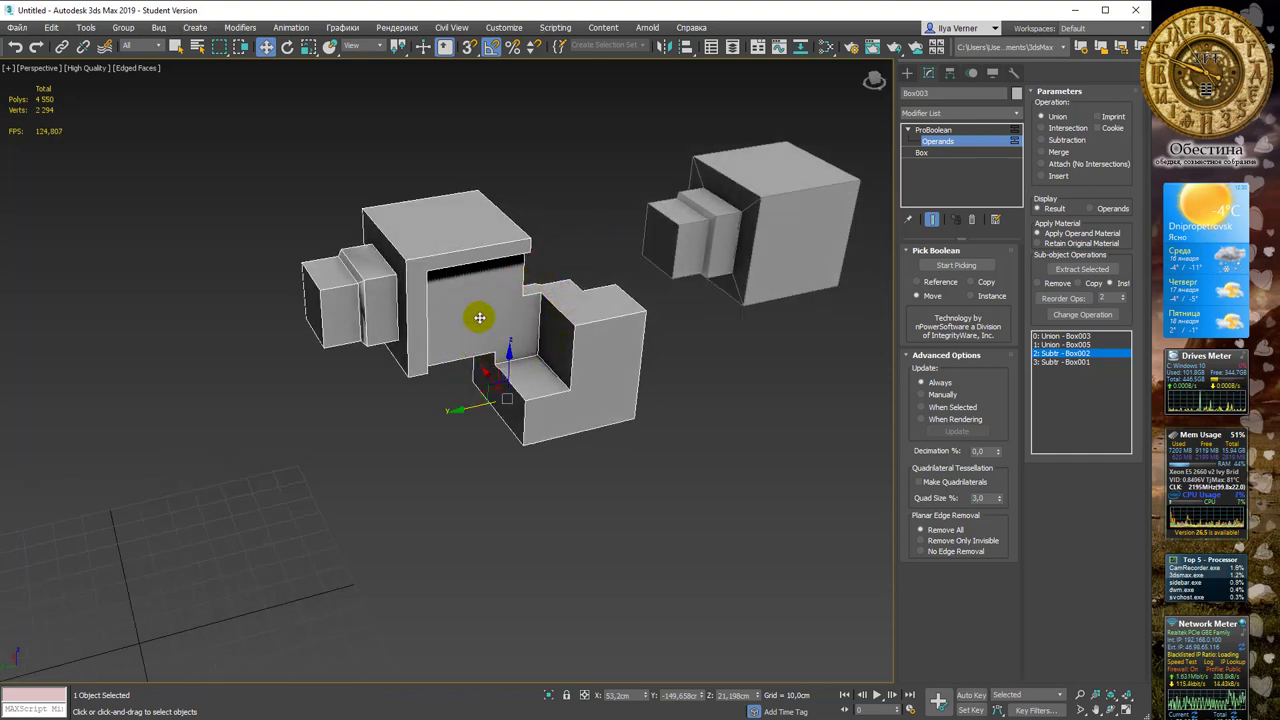
click(1045, 128)
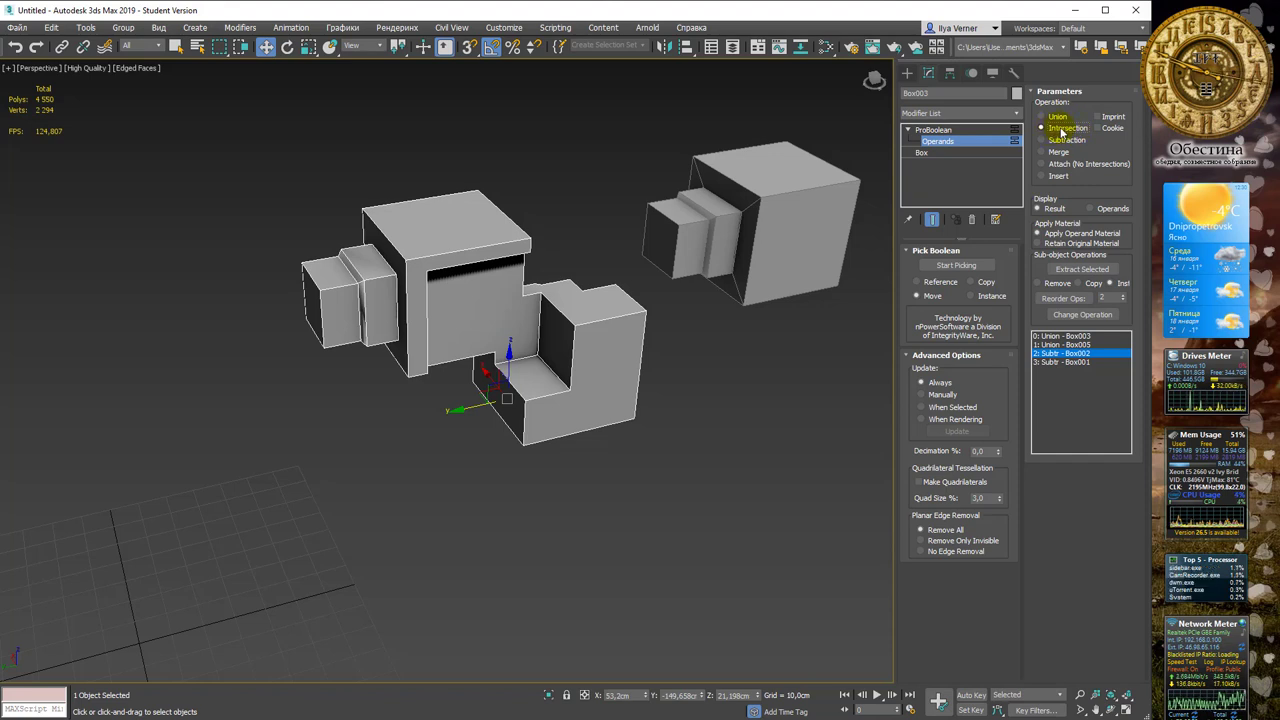
click(1083, 315)
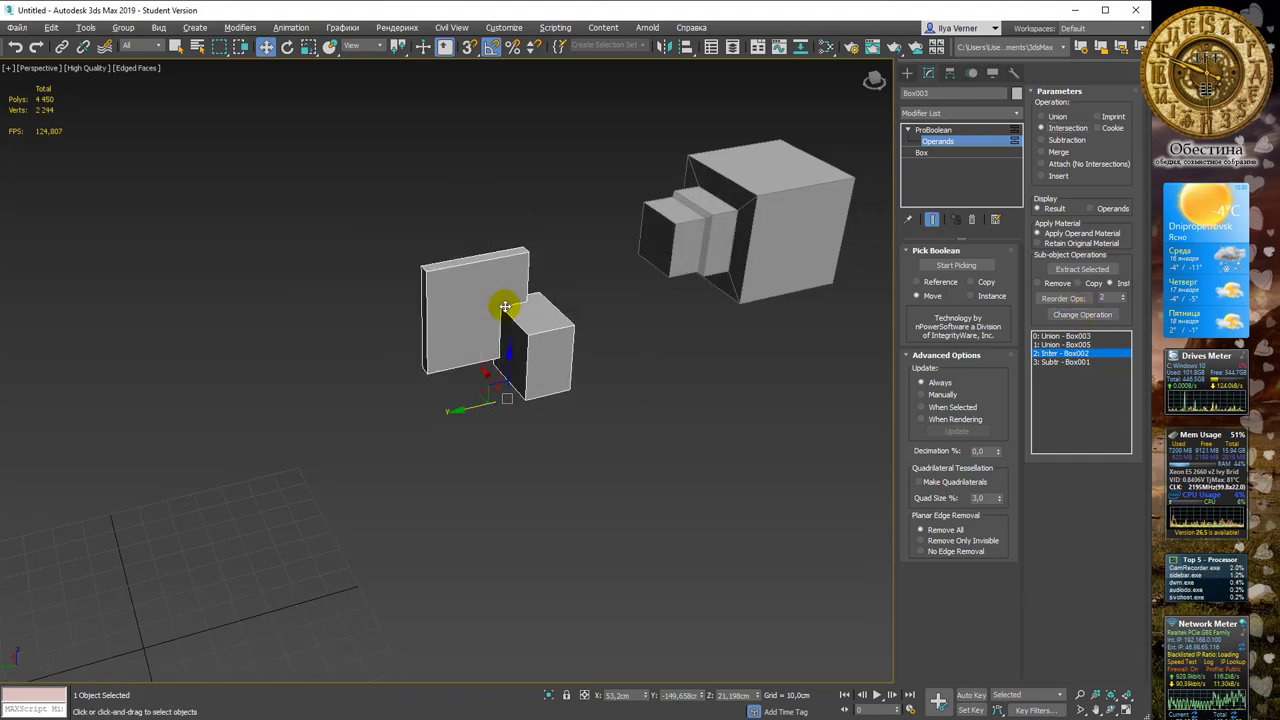
mouse_move(505, 307)
alt+middle_down()
mouse_move(714, 266)
mouse_move(714, 280)
mouse_move(608, 306)
mouse_move(529, 306)
mouse_move(446, 266)
mouse_move(417, 282)
mouse_move(509, 294)
mouse_move(594, 271)
alt+middle_up()
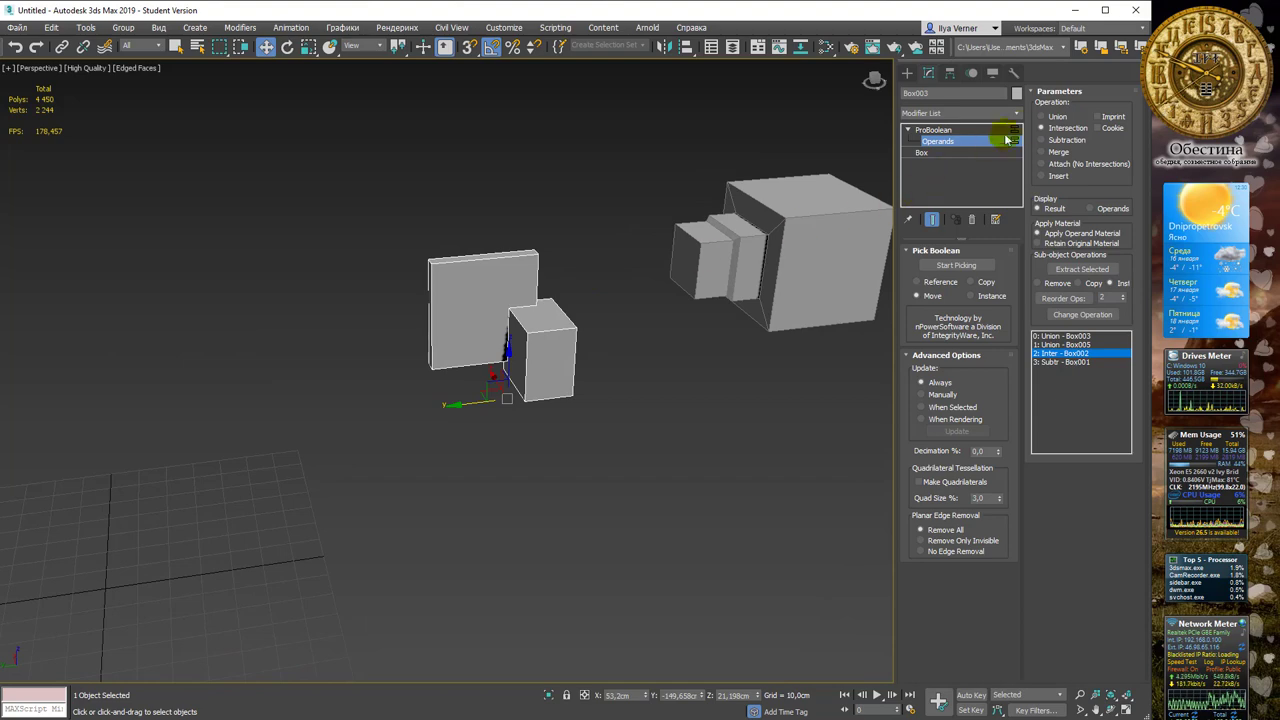
click(1052, 118)
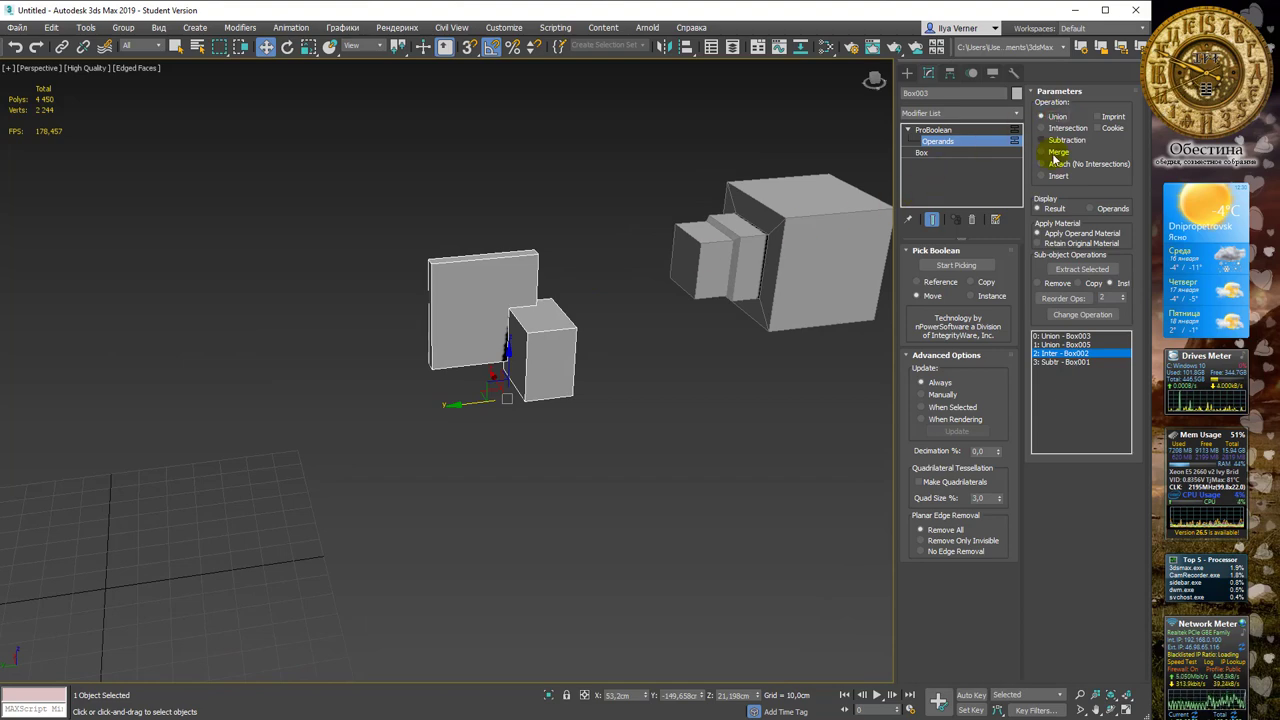
click(1081, 316)
mouse_move(720, 270)
alt+middle_down()
mouse_move(586, 257)
mouse_move(656, 279)
mouse_move(771, 263)
alt+middle_up()
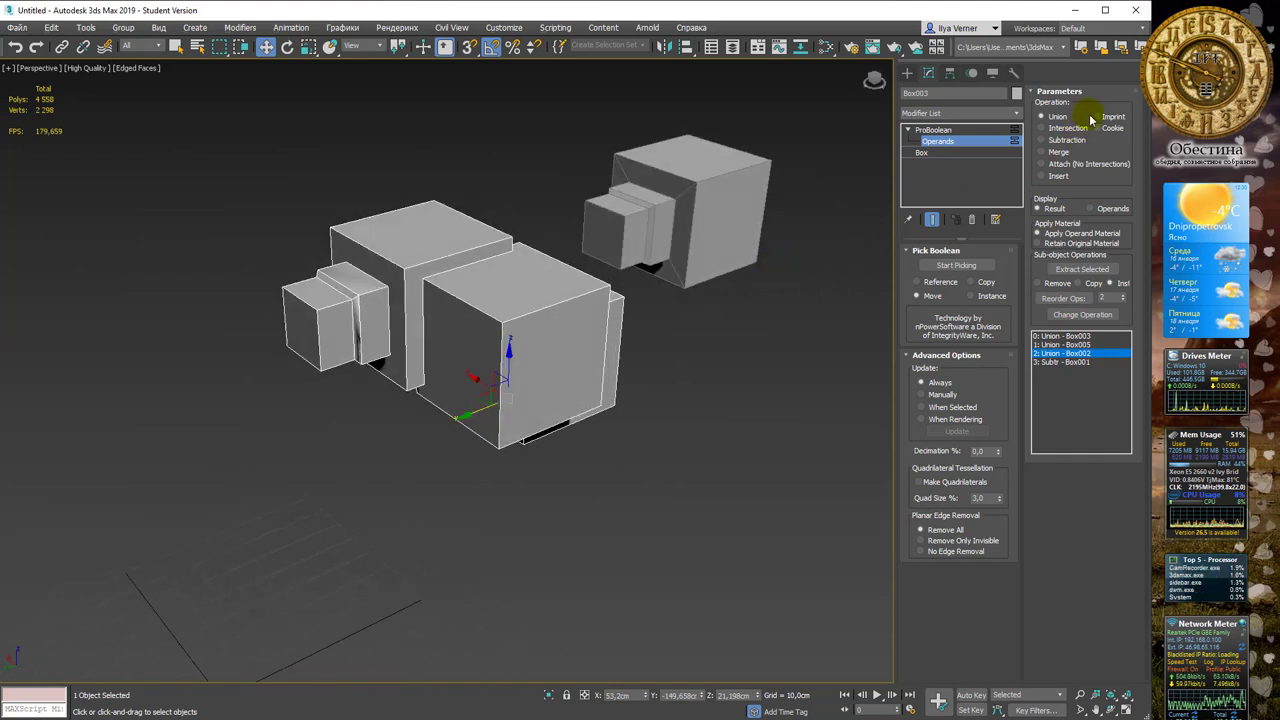
click(1050, 128)
click(1051, 140)
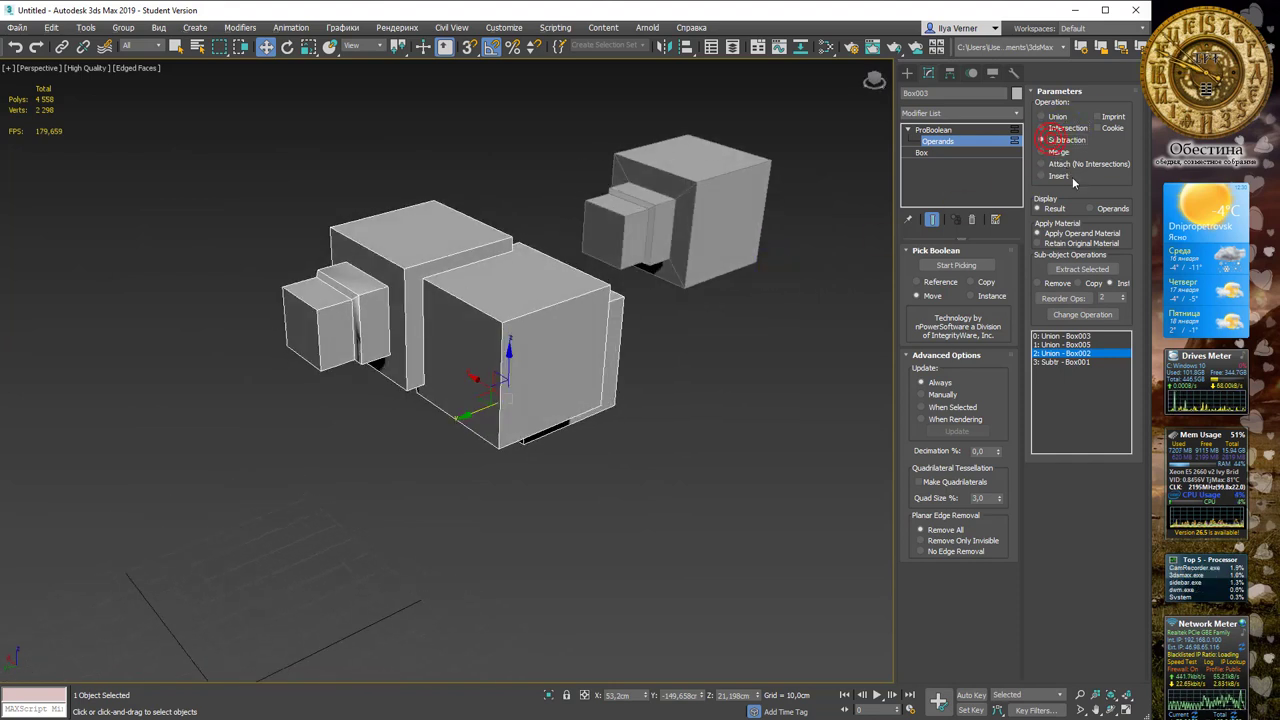
click(1068, 316)
mouse_move(743, 257)
alt+middle_down()
mouse_move(645, 253)
mouse_move(677, 249)
alt+middle_up()
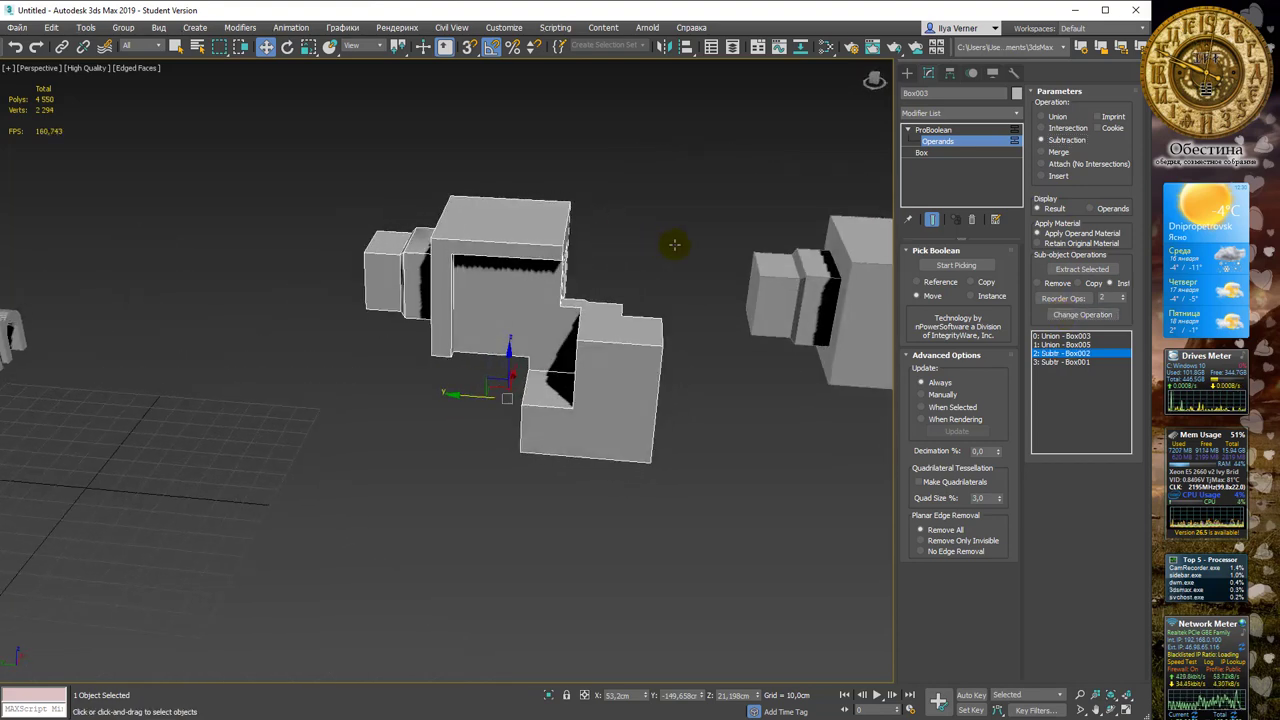
mouse_move(634, 211)
alt+middle_down()
mouse_move(651, 217)
mouse_move(628, 222)
alt+middle_up()
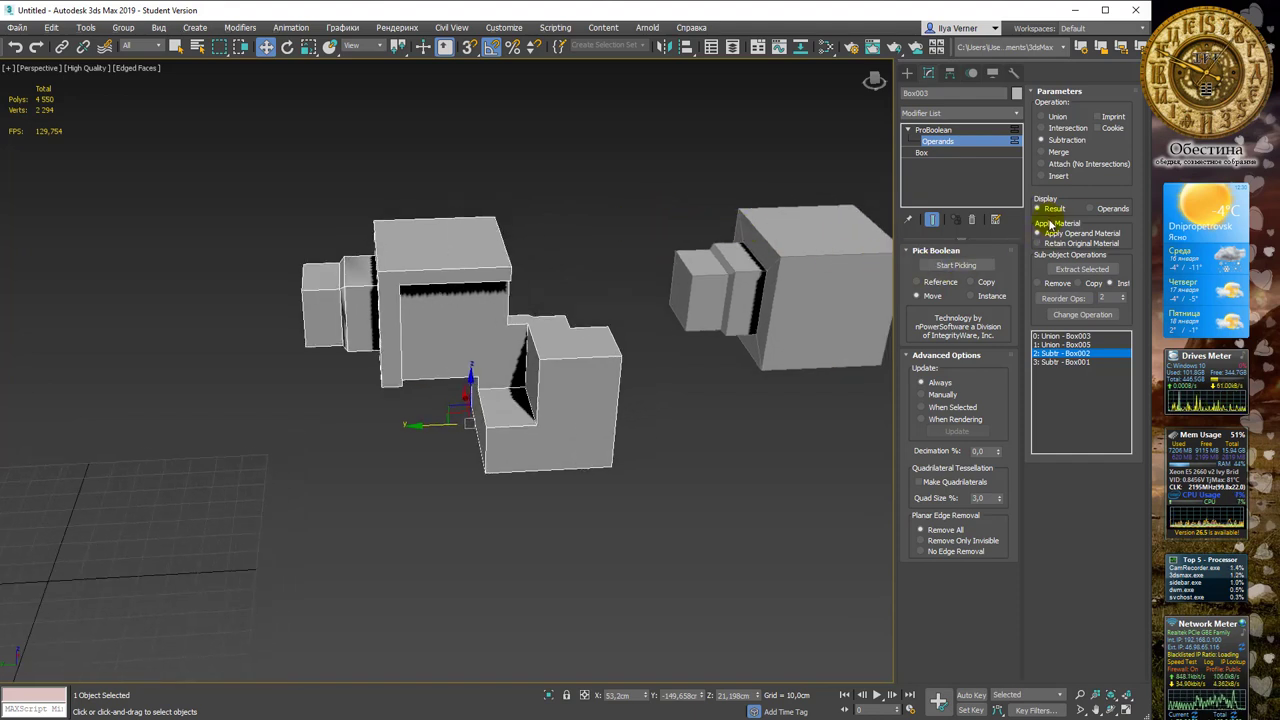
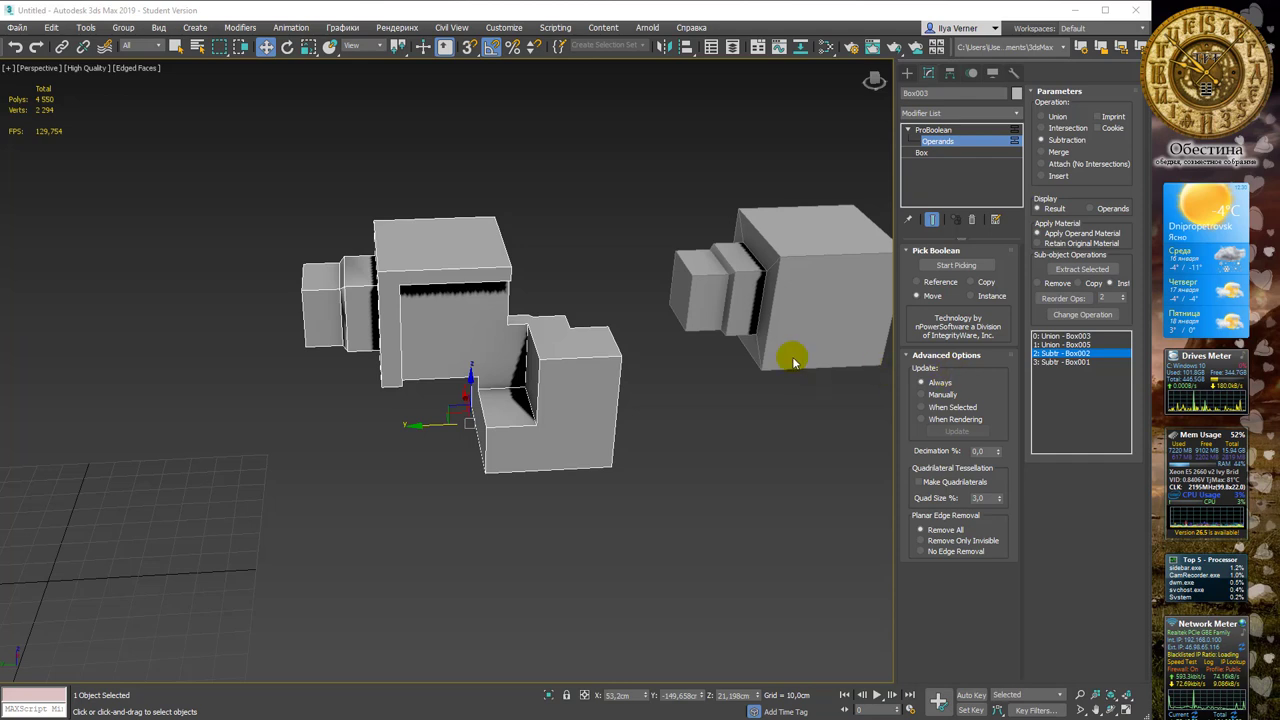
Select the right-hand box and slide the subtracting Box002 operand left along Y
click(766, 306)
middle_drag(766, 308, 578, 320)
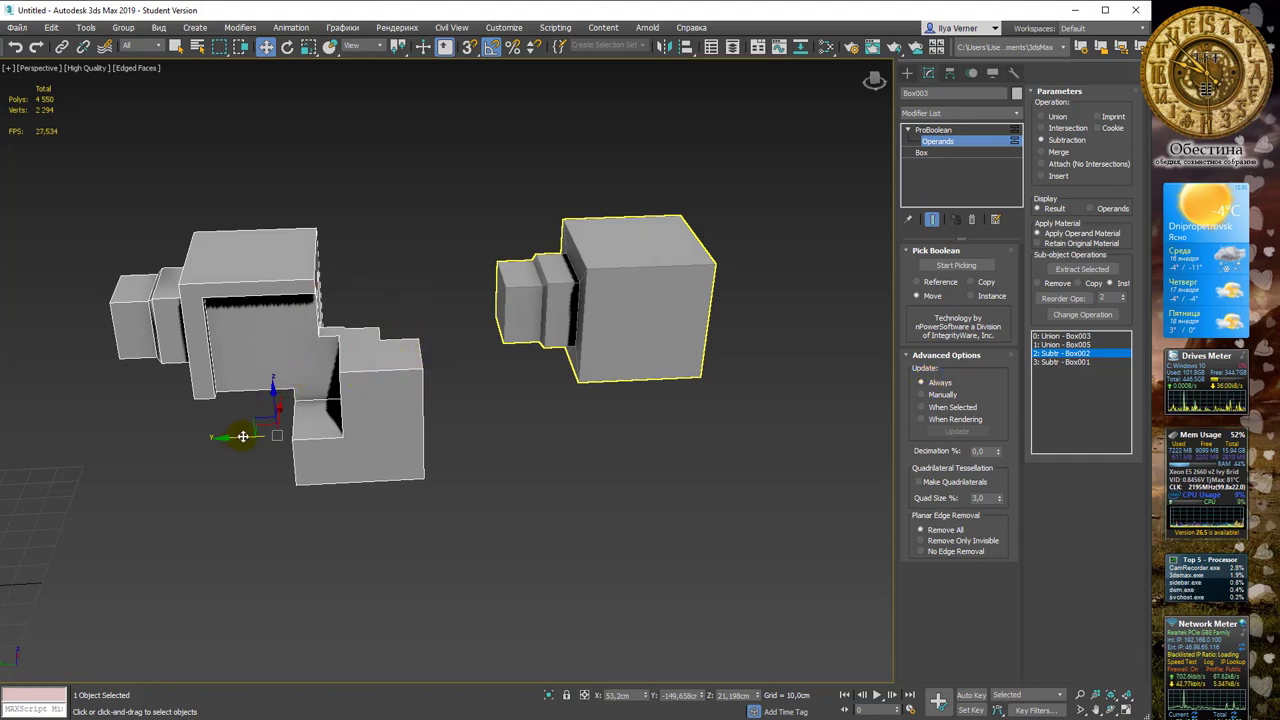
drag(243, 436, 257, 436)
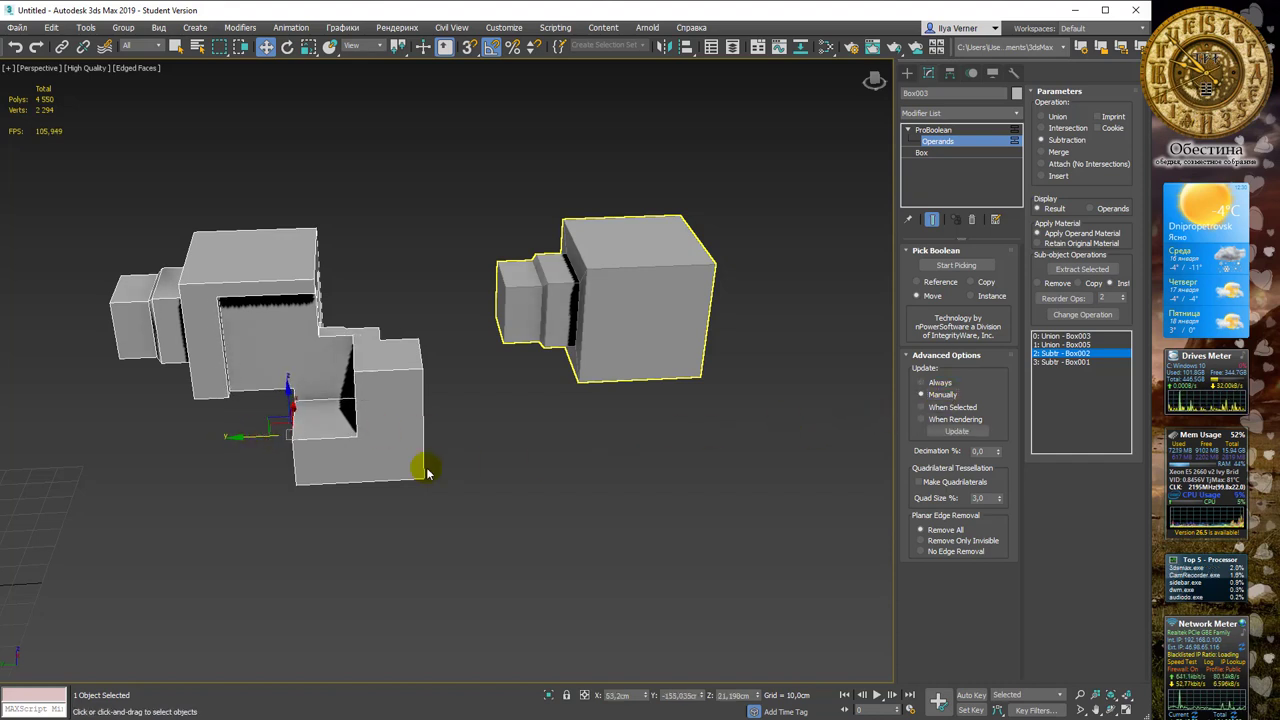
mouse_move(270, 432)
mouse_down()
mouse_move(308, 428)
mouse_move(222, 425)
mouse_move(410, 425)
mouse_up()
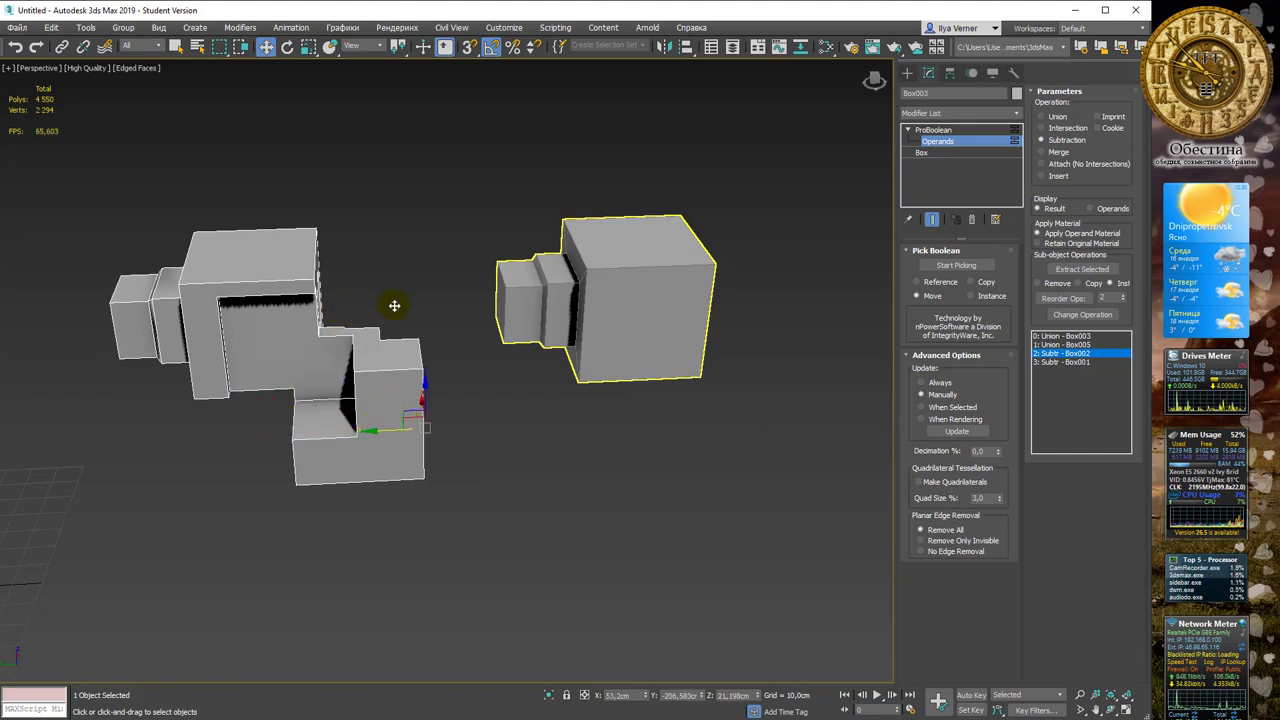
Recompute the cut after sliding Box002 left, then set Update to When Selected
click(952, 433)
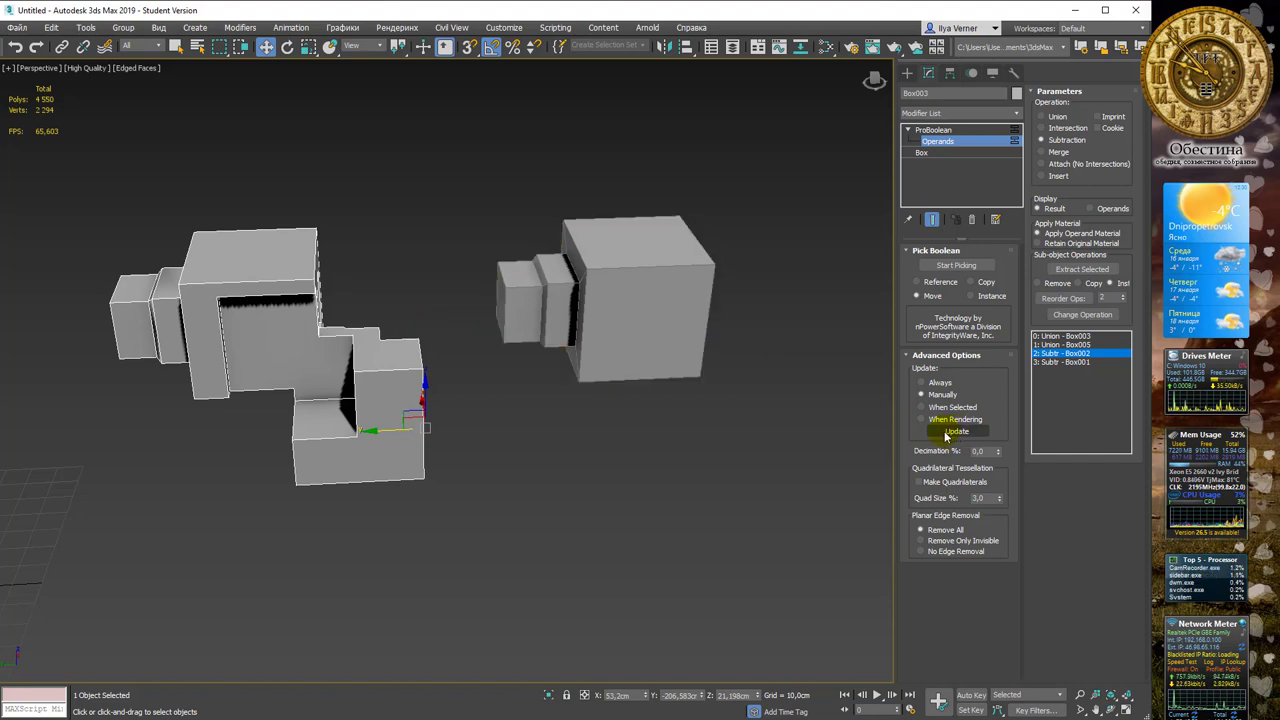
click(948, 433)
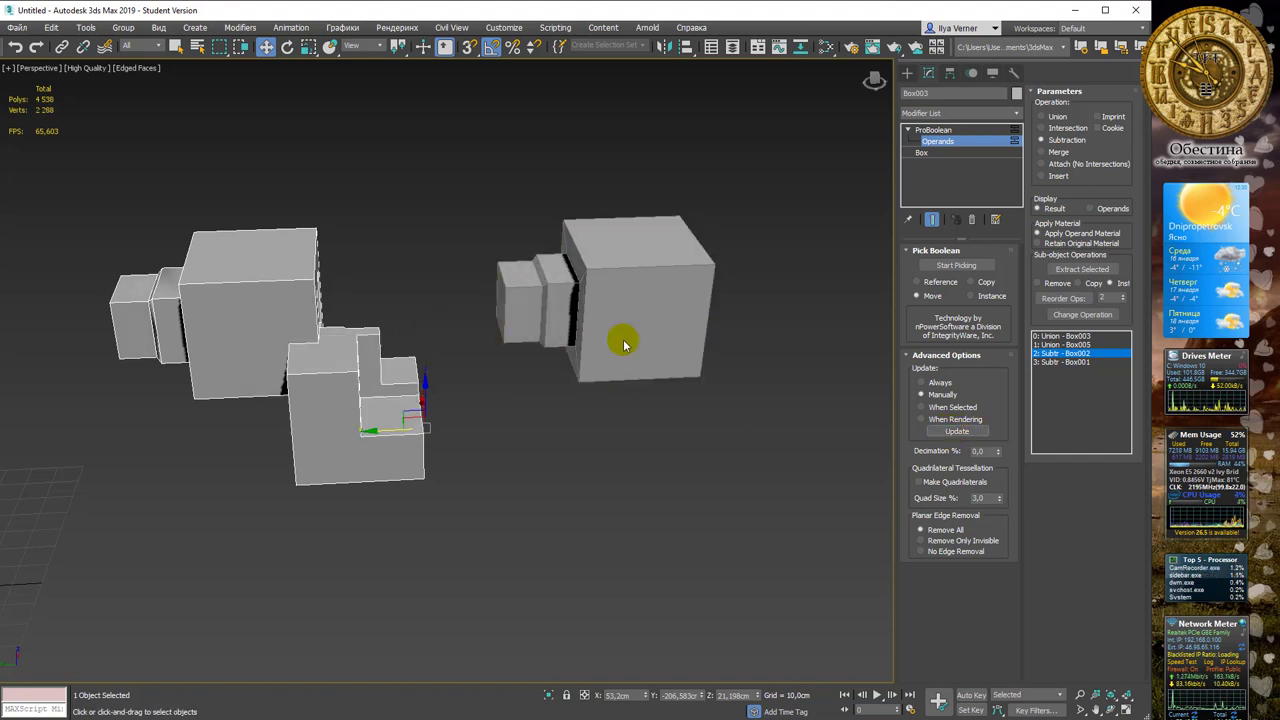
drag(395, 430, 307, 428)
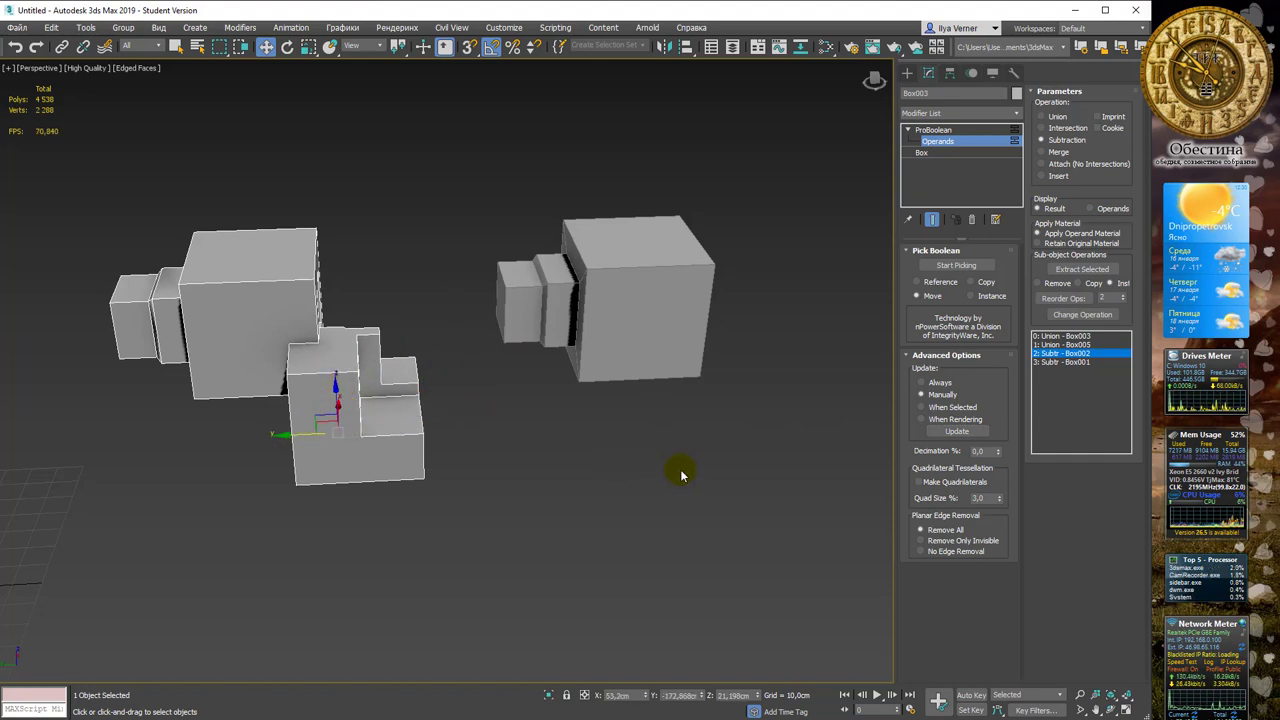
click(957, 431)
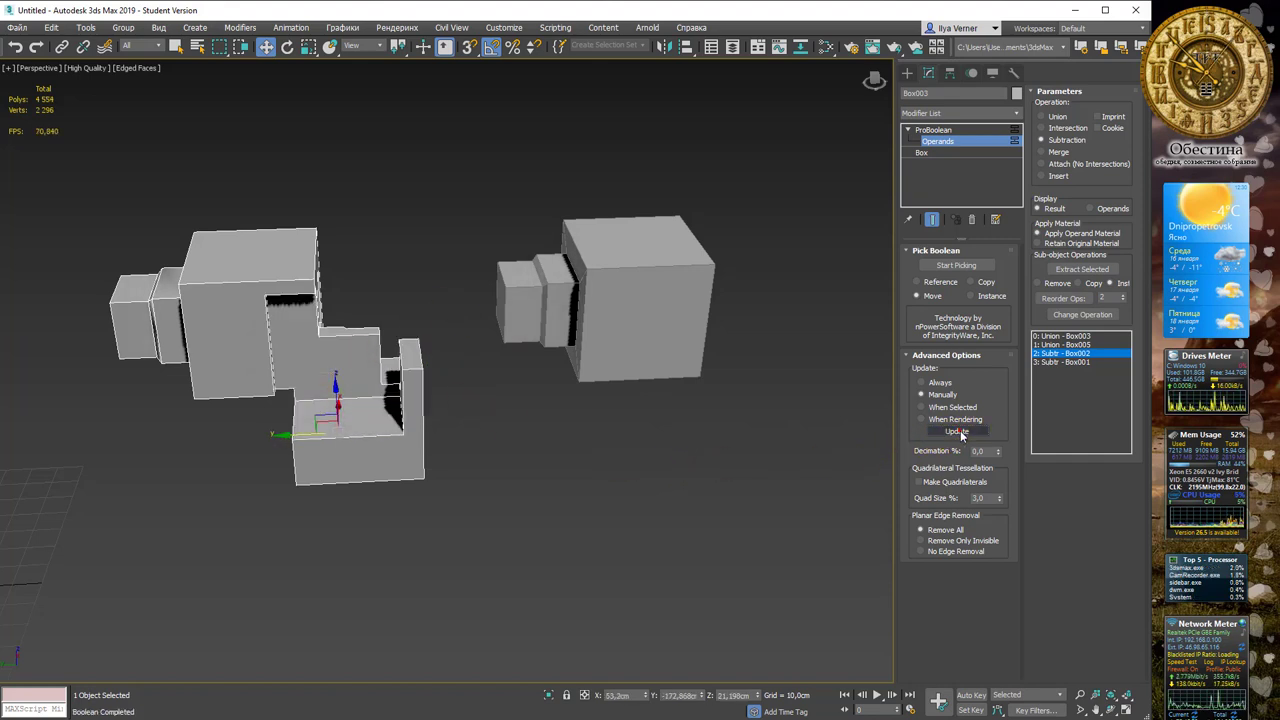
click(941, 407)
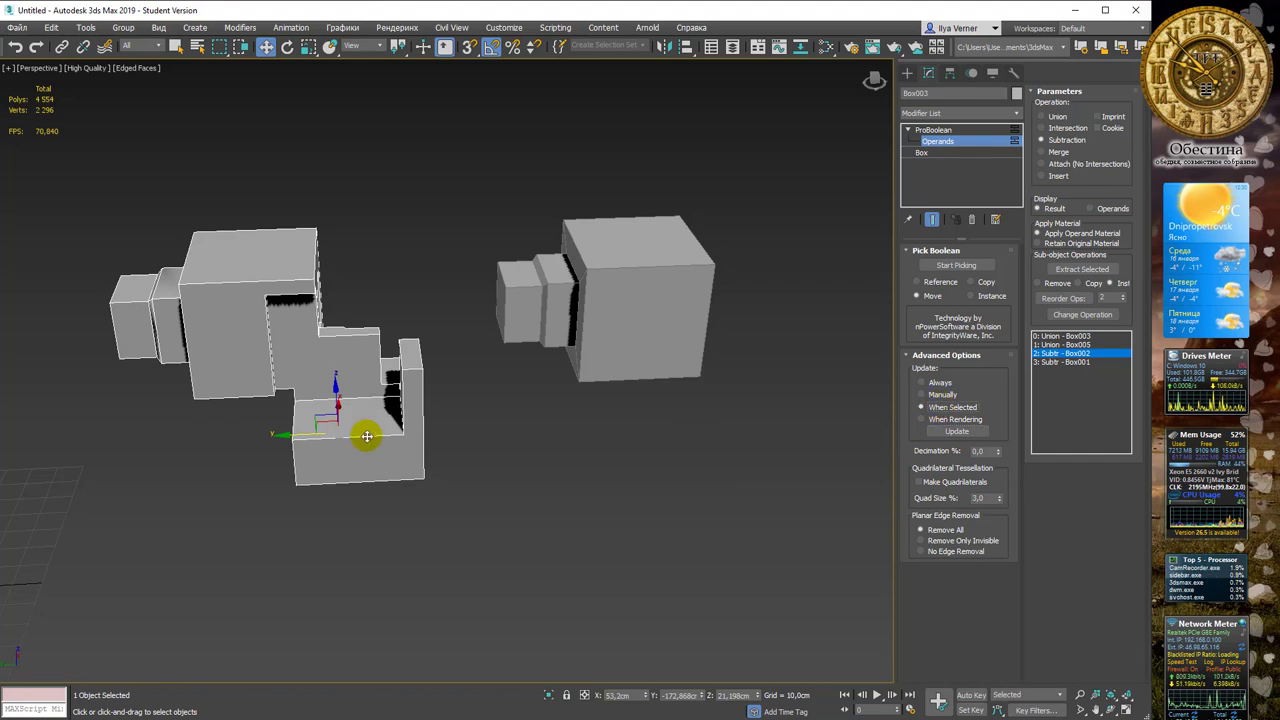
drag(366, 434, 251, 432)
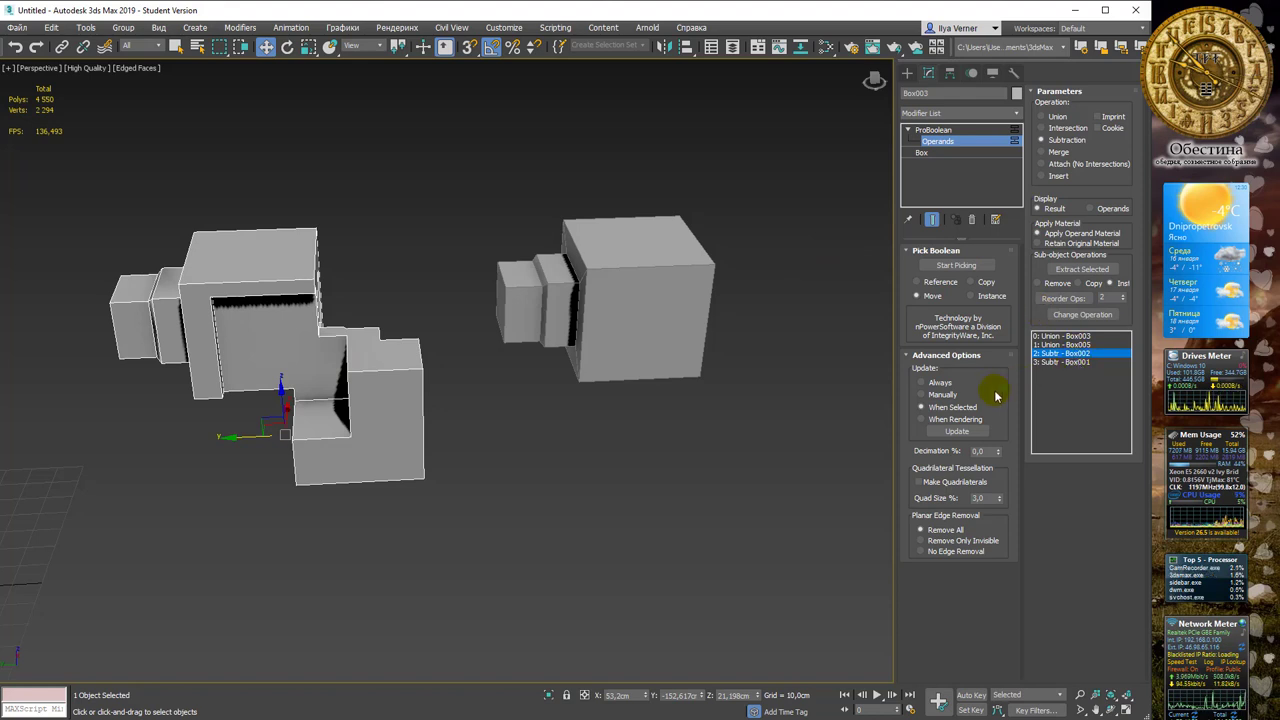
Select the Box001 and Box002 subtraction operands, refreshing the boolean after each
click(1076, 362)
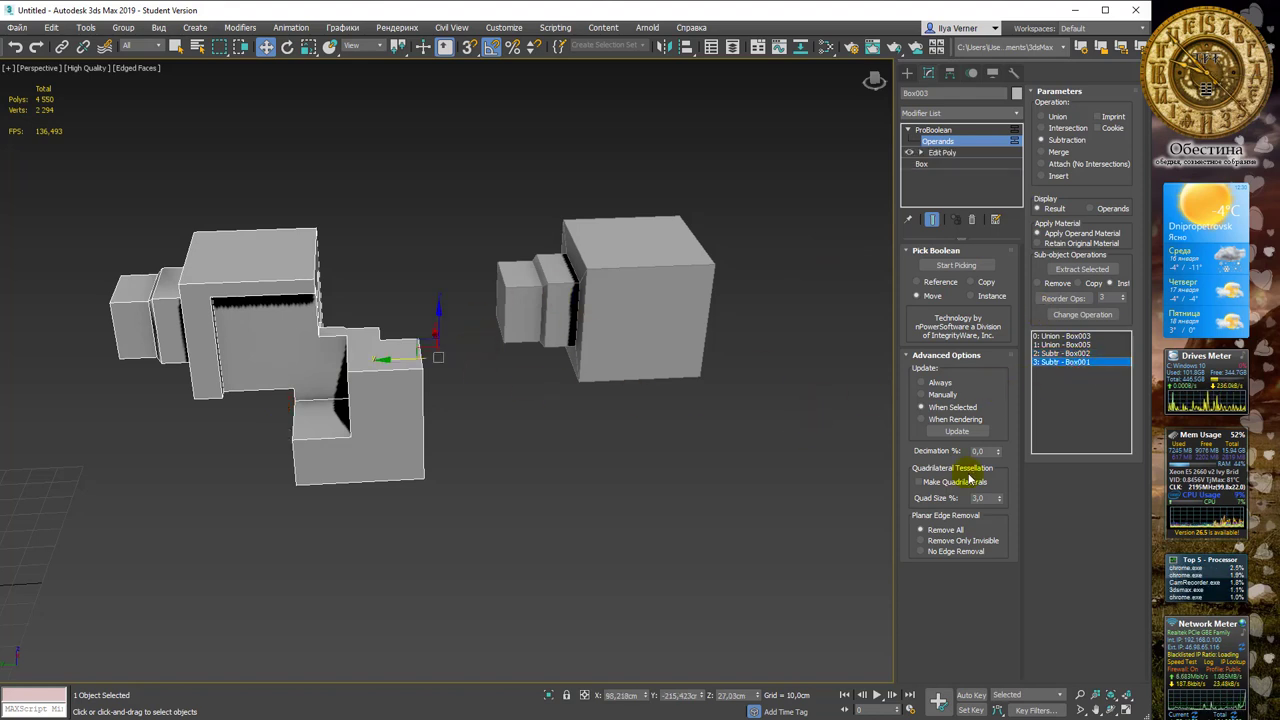
click(965, 433)
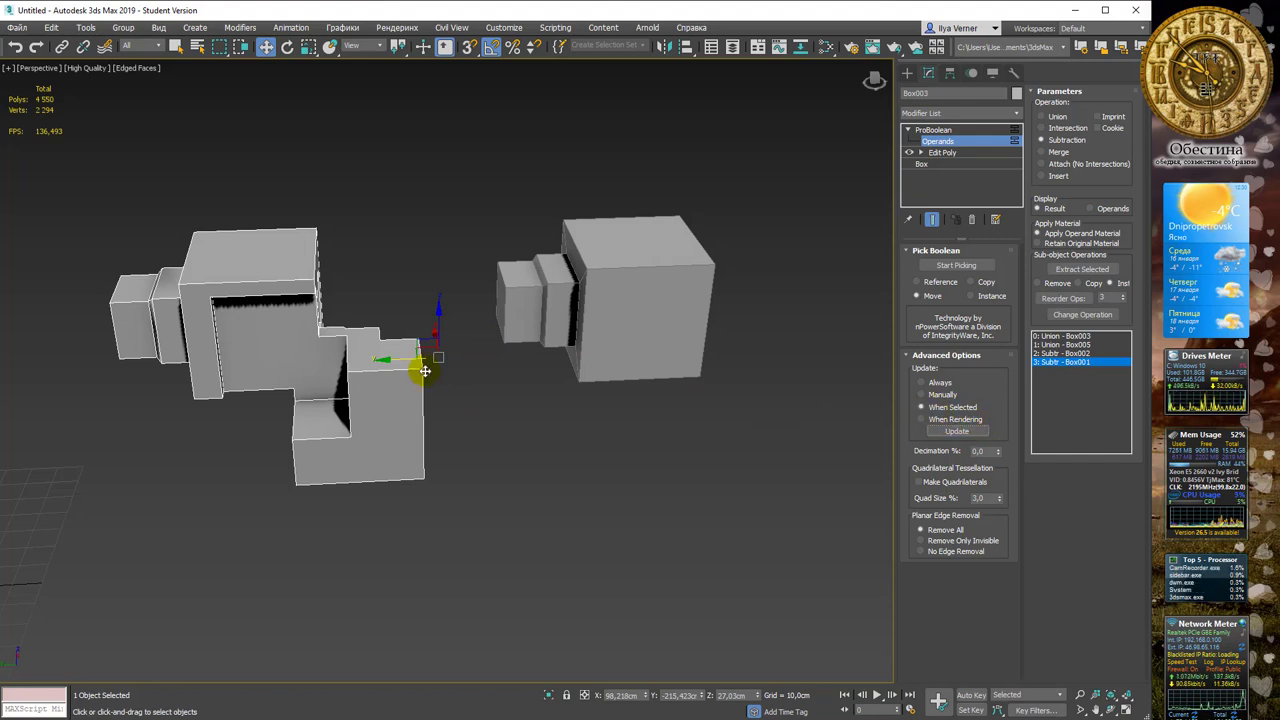
click(1074, 354)
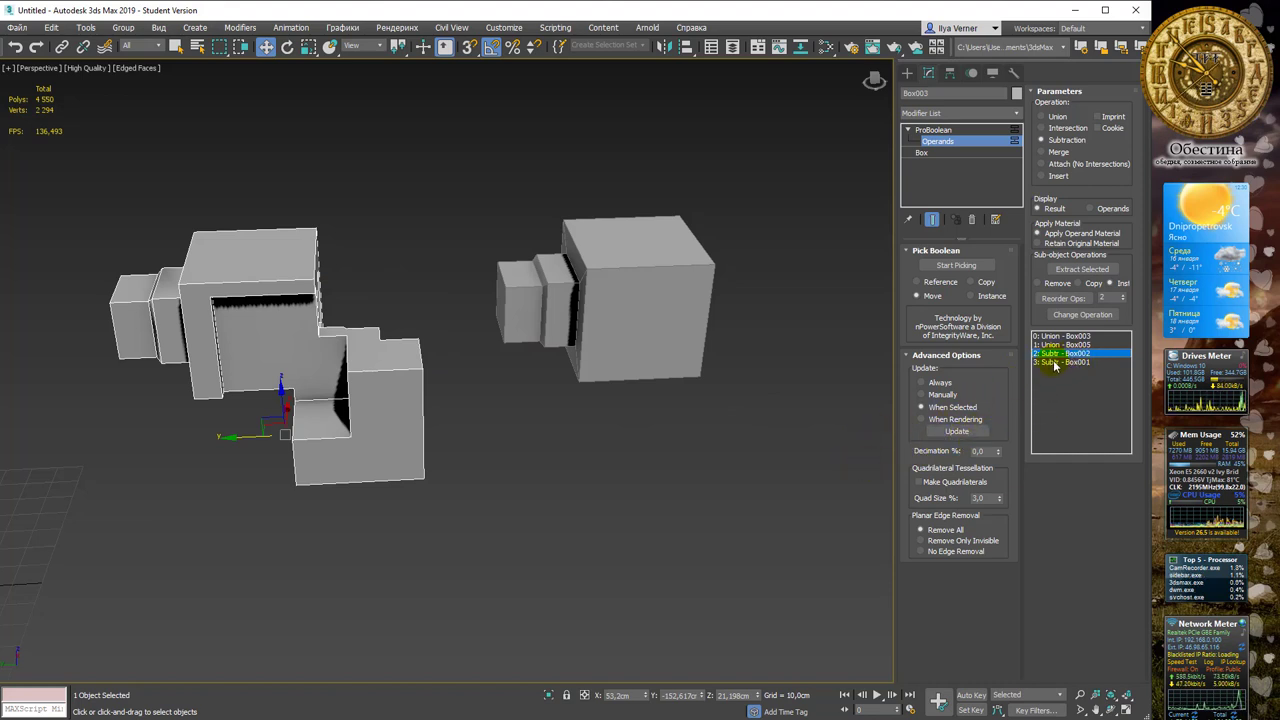
click(957, 432)
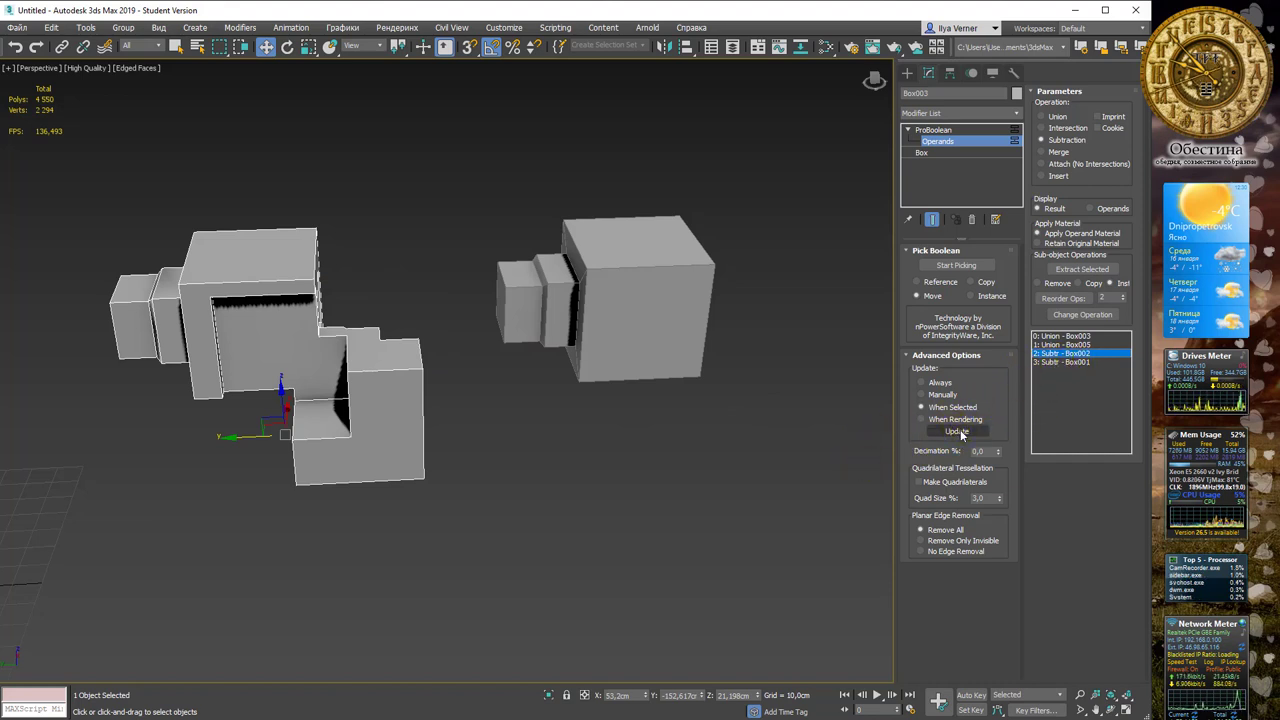
Move the 1: Union - Box005 operand to reshape the left object, then set Update to Manually
click(1062, 344)
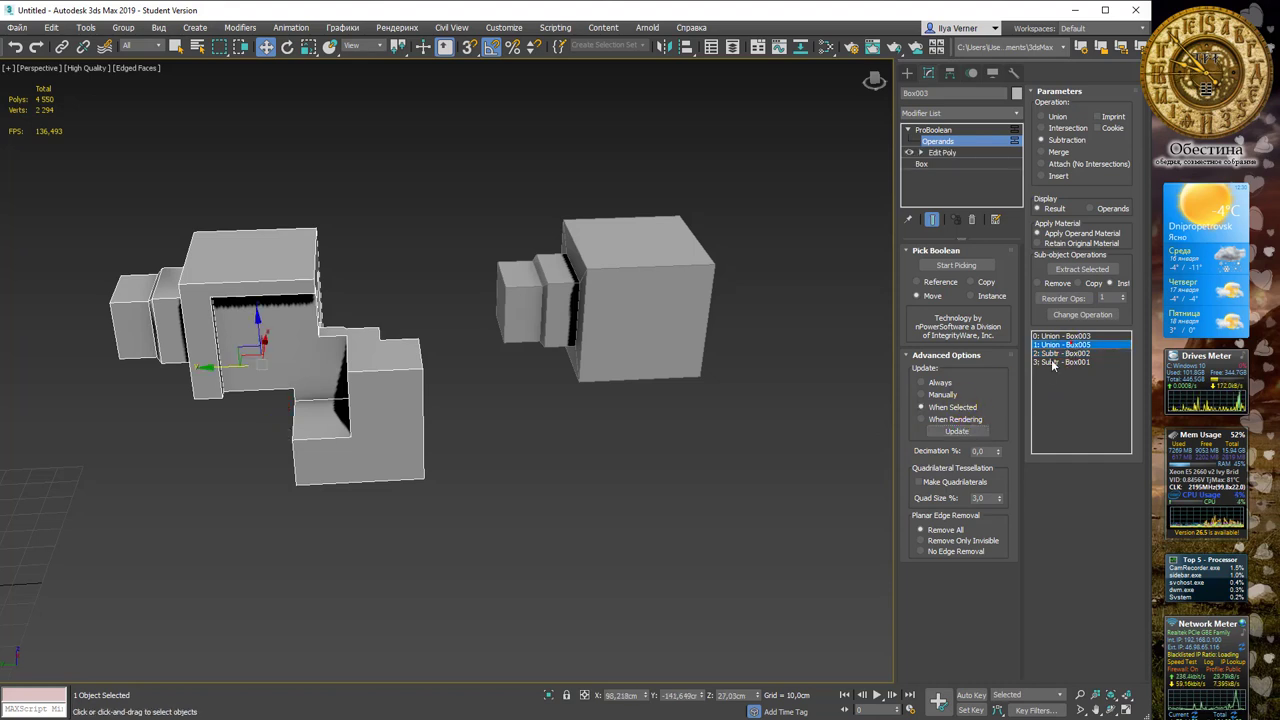
mouse_move(312, 404)
mouse_down()
mouse_move(242, 364)
mouse_move(273, 367)
mouse_up()
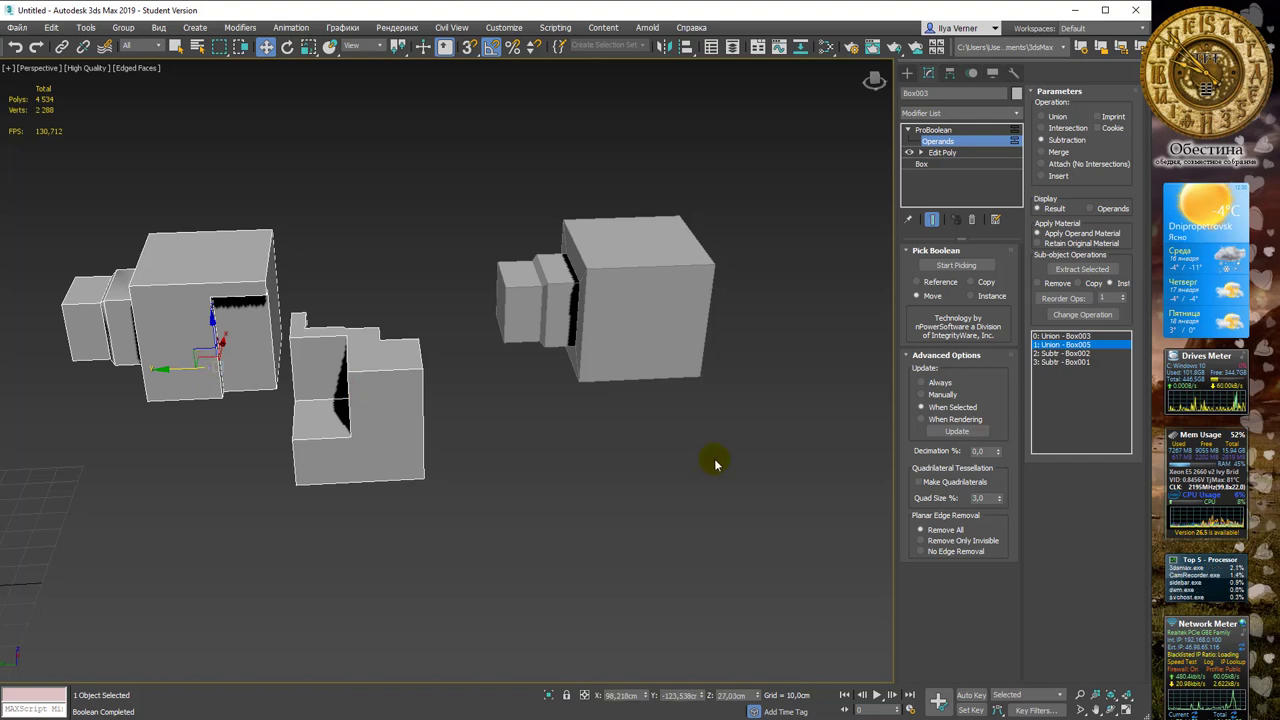
click(1069, 354)
click(943, 394)
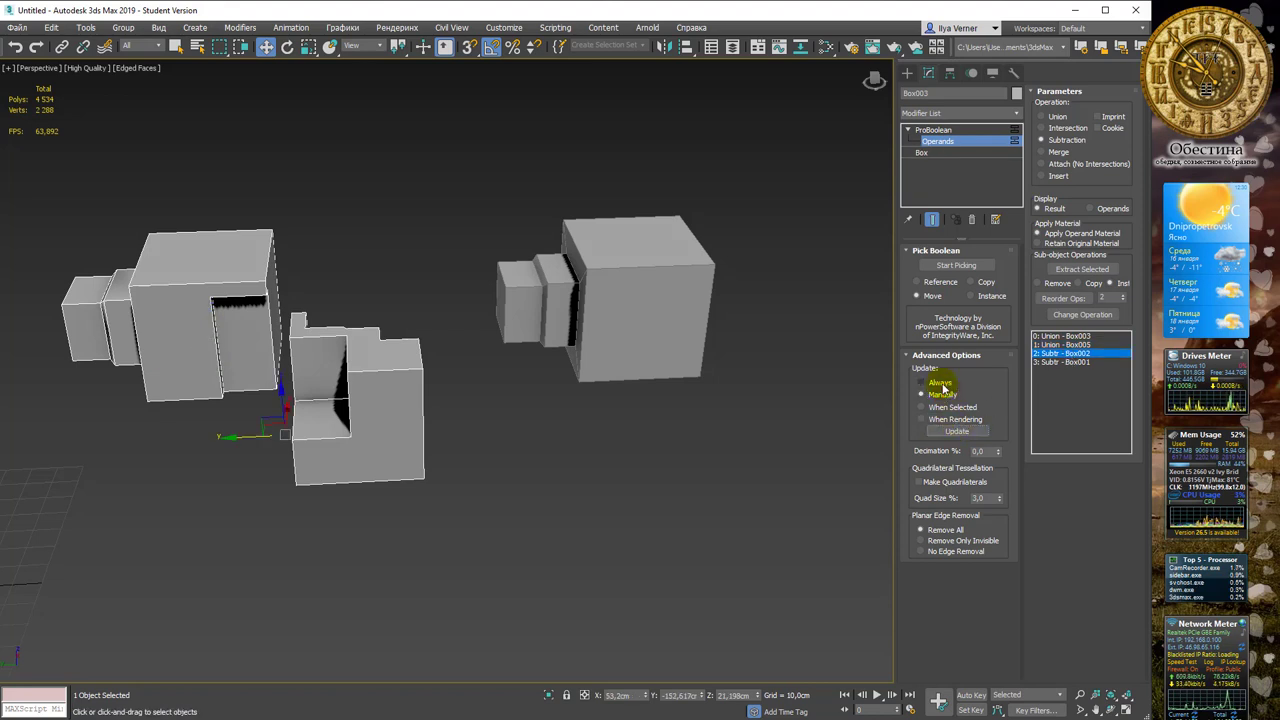
Set Update to Always, then slide the Box002 and Box003 operands along X
click(960, 420)
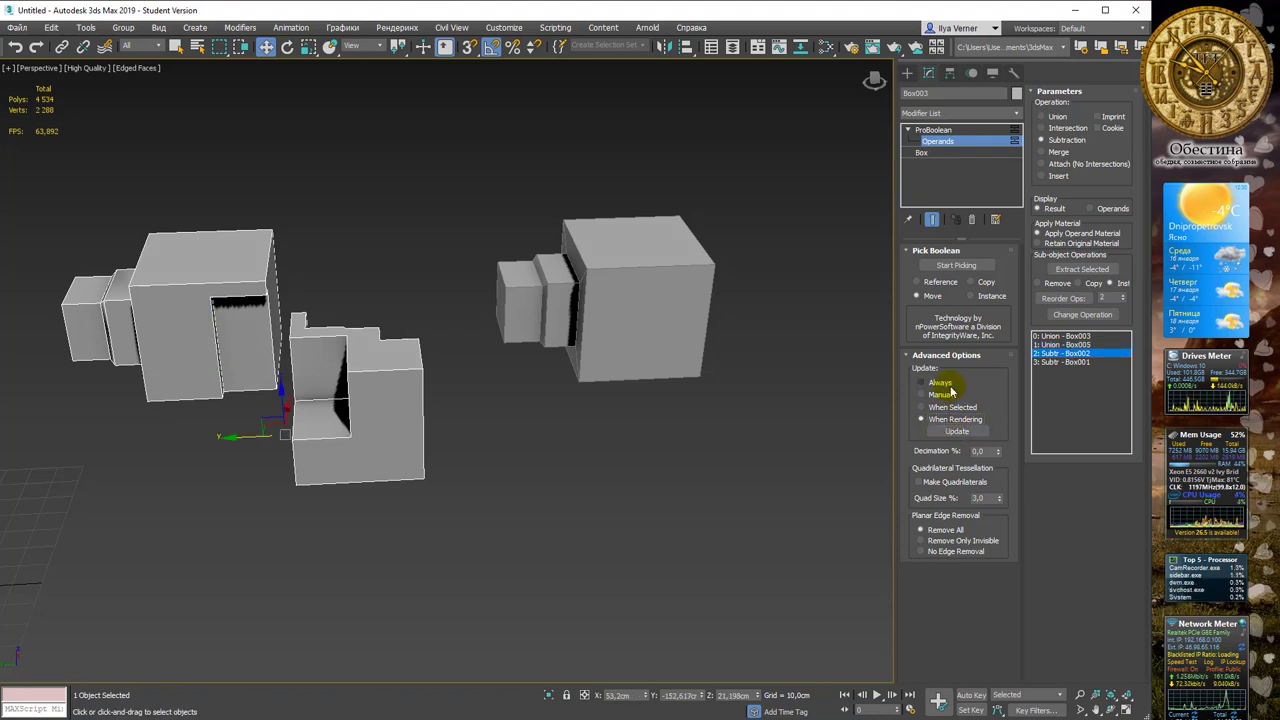
click(942, 383)
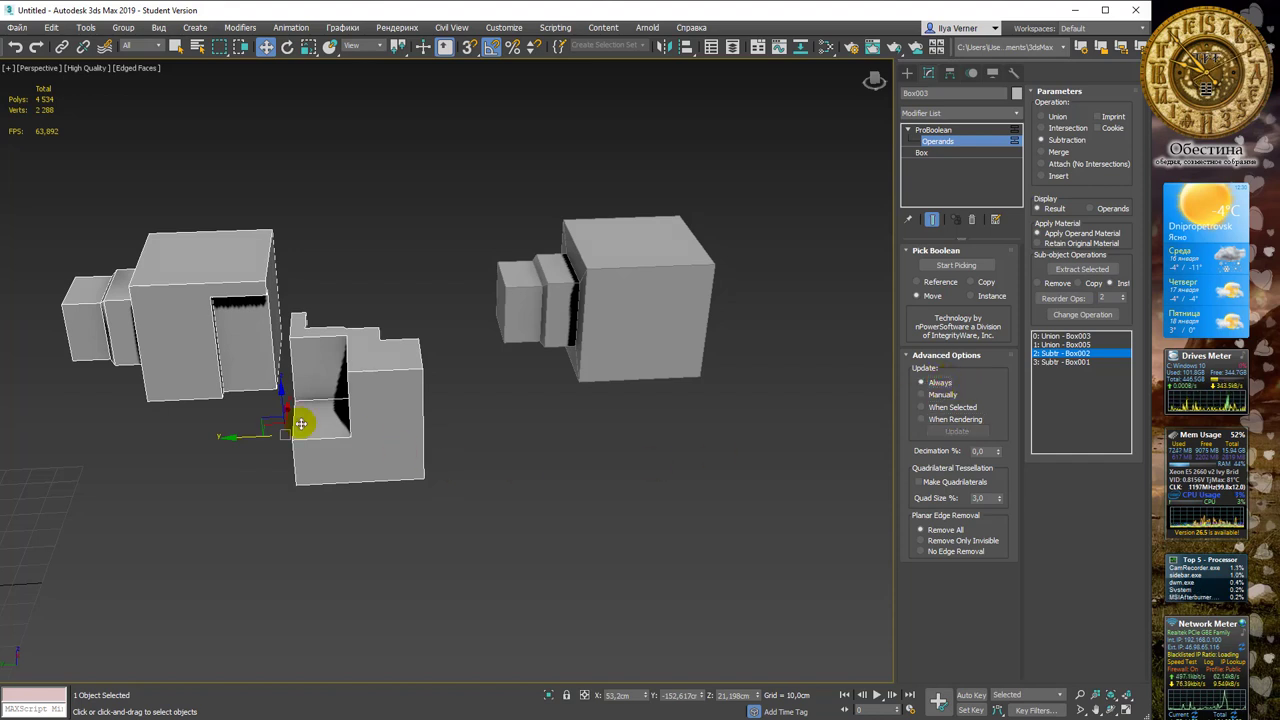
drag(269, 428, 255, 433)
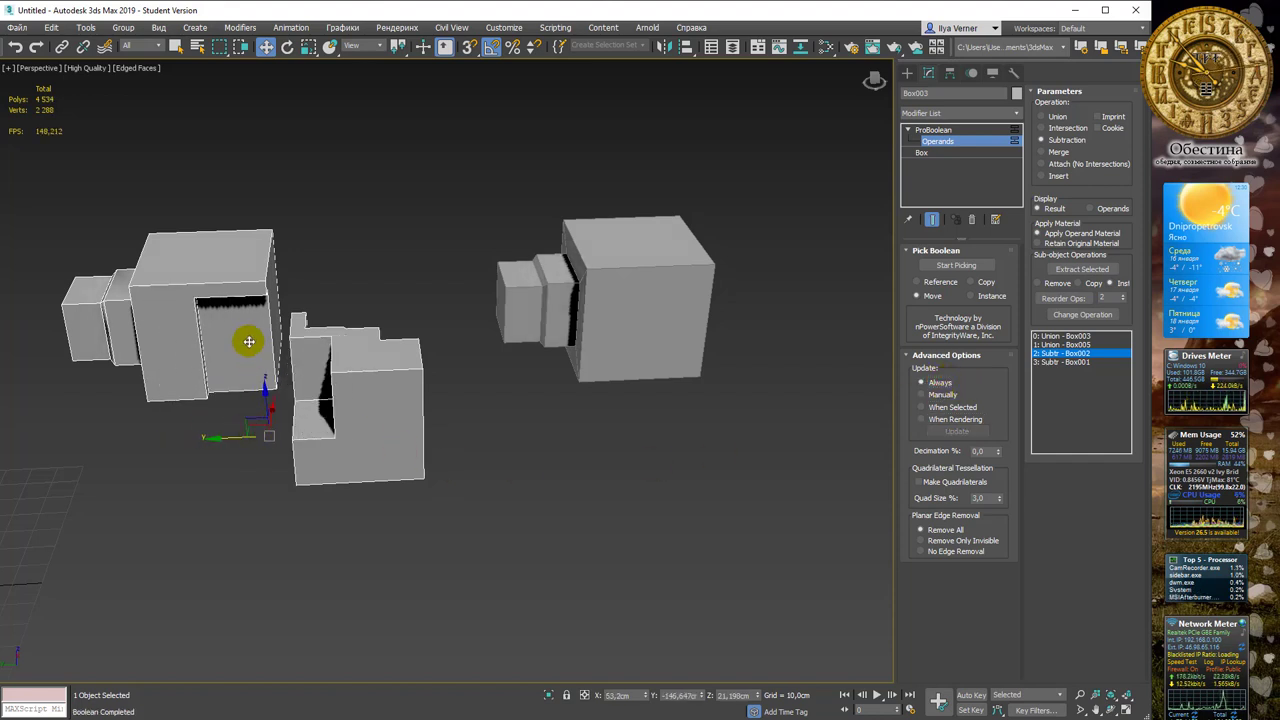
click(1062, 336)
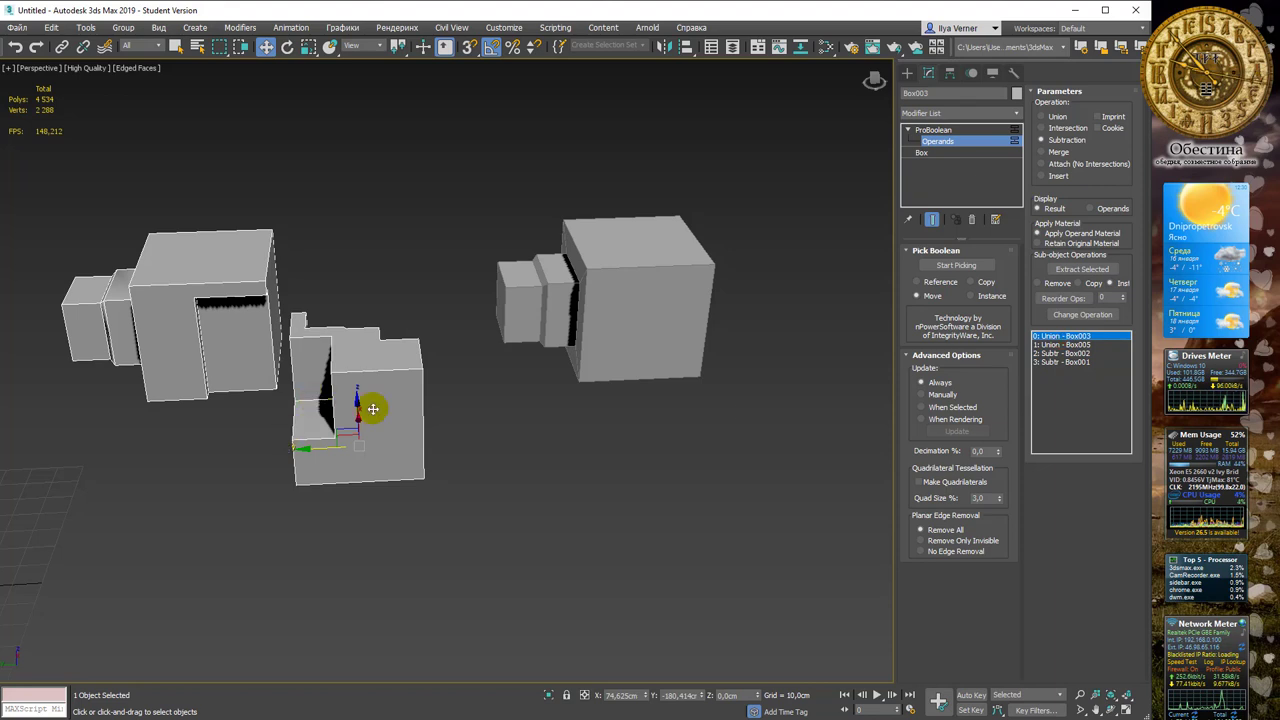
drag(328, 451, 297, 452)
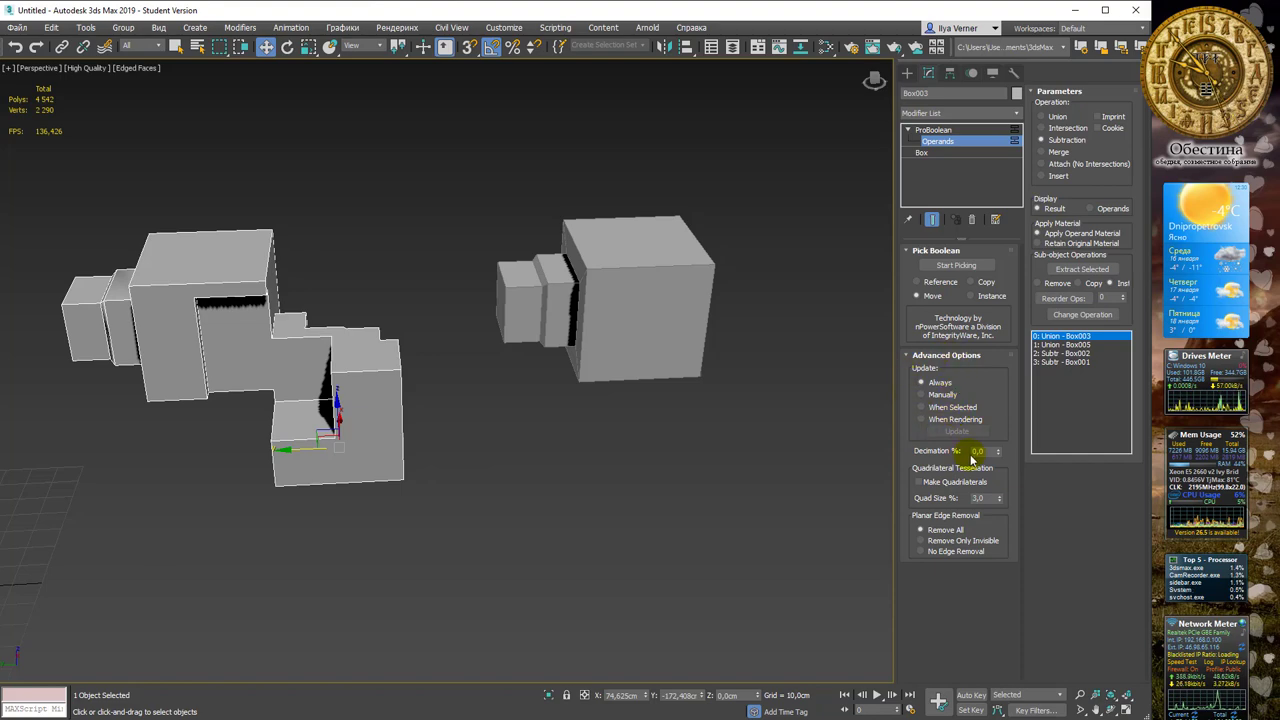
alt+middle_drag(597, 409, 542, 392)
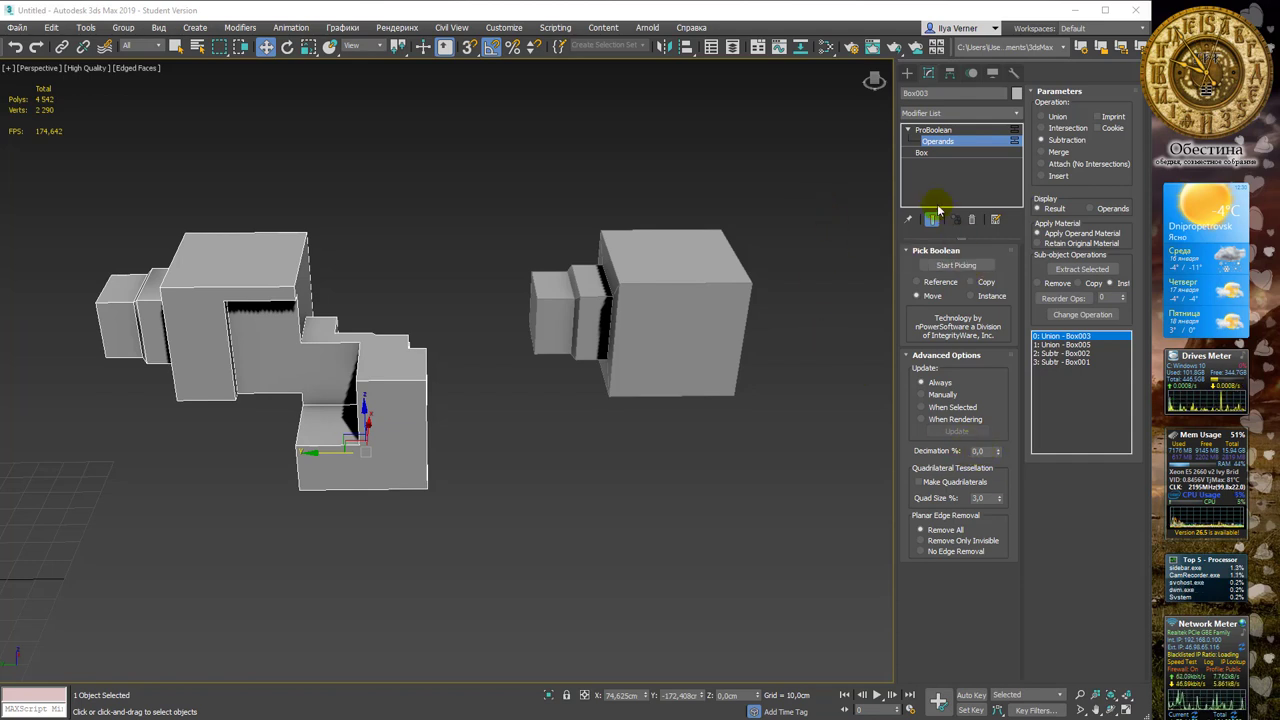
Create a standard-primitive sphere on top of the left box
click(930, 130)
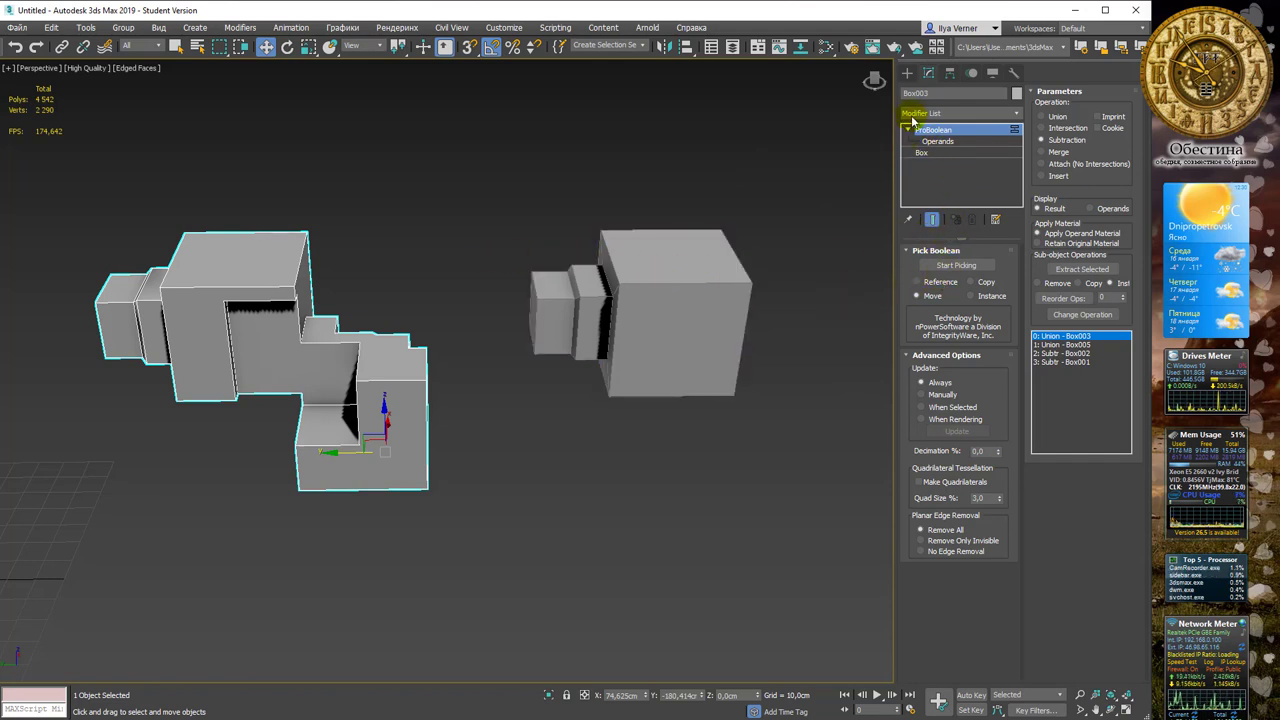
click(907, 73)
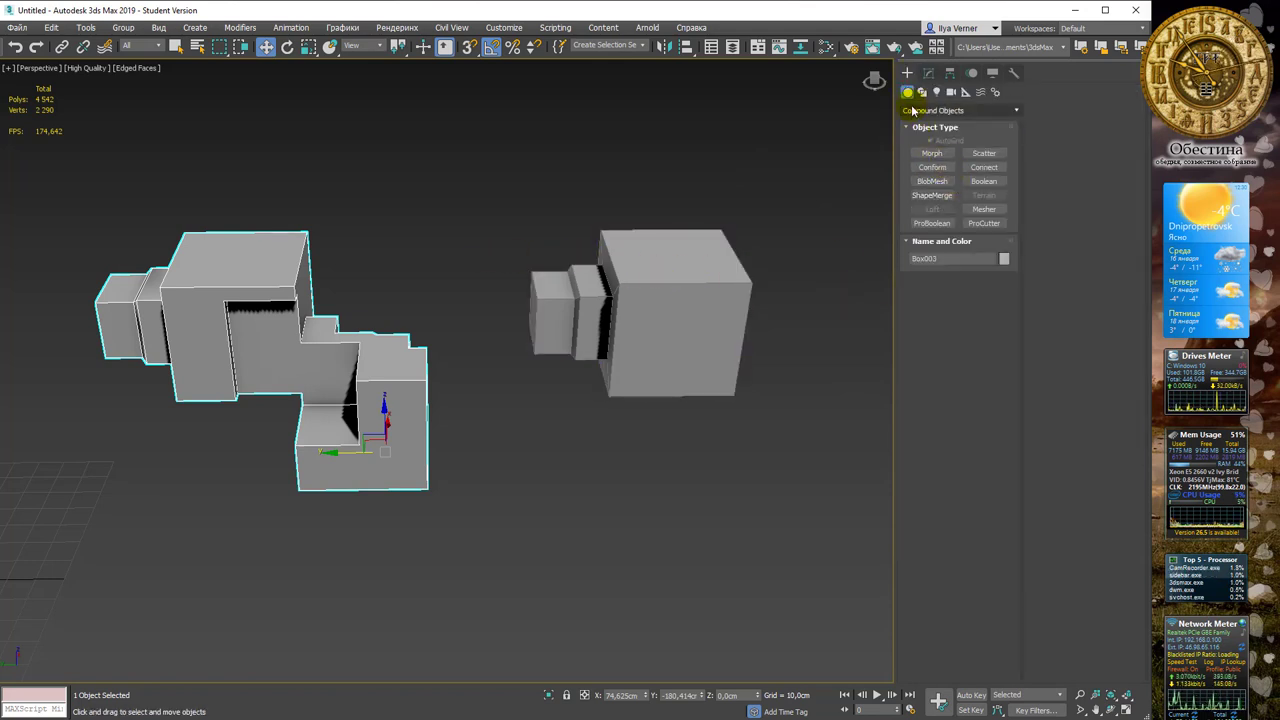
click(912, 110)
click(935, 121)
click(933, 167)
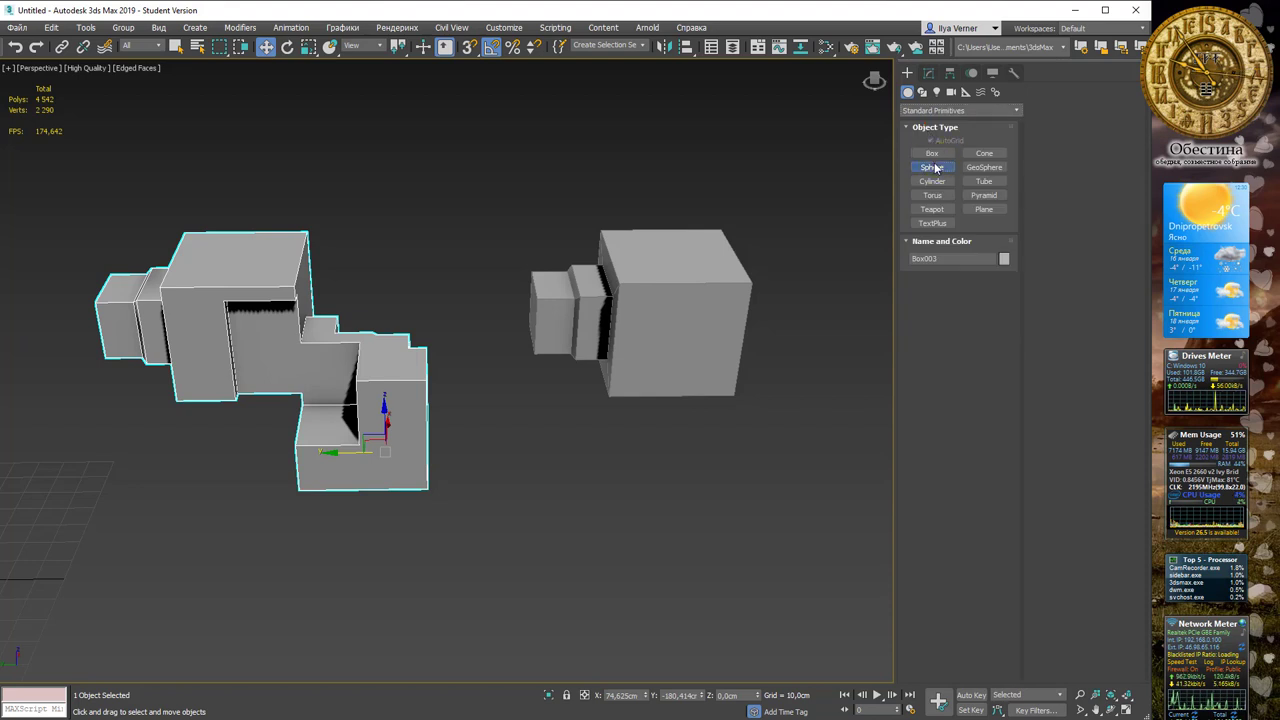
mouse_move(236, 256)
mouse_down()
mouse_move(258, 268)
mouse_move(262, 252)
mouse_up()
key(w)
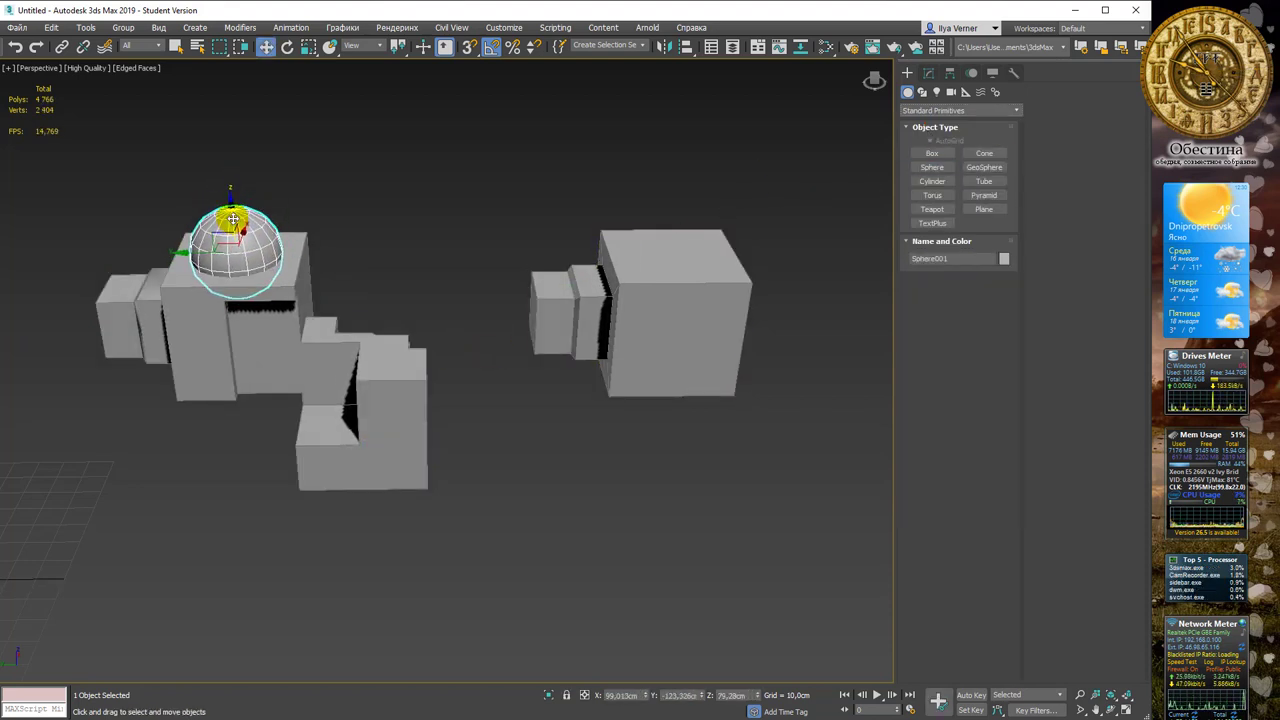
alt+middle_drag(232, 219, 380, 225)
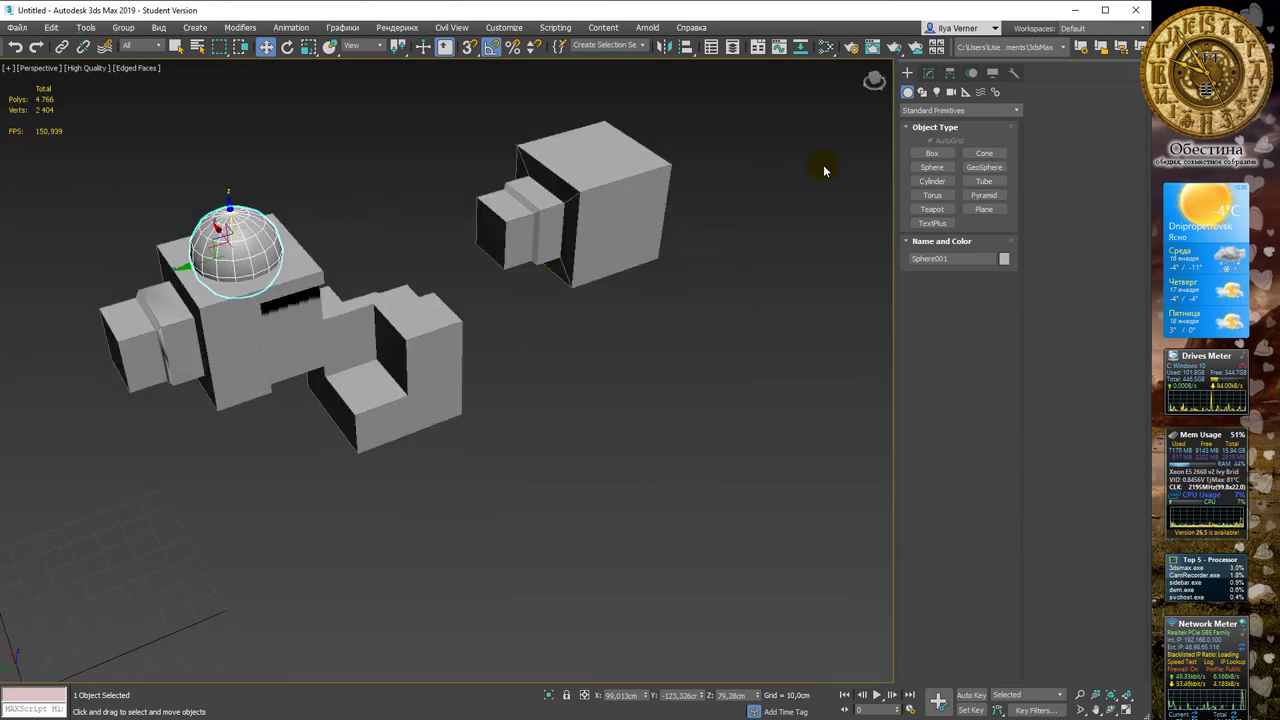
scroll(420, 229, up, 2)
scroll(257, 206, up, 2)
middle_drag(257, 206, 492, 182)
Set the sphere's Segments to 32 and zoom in to view it
click(928, 73)
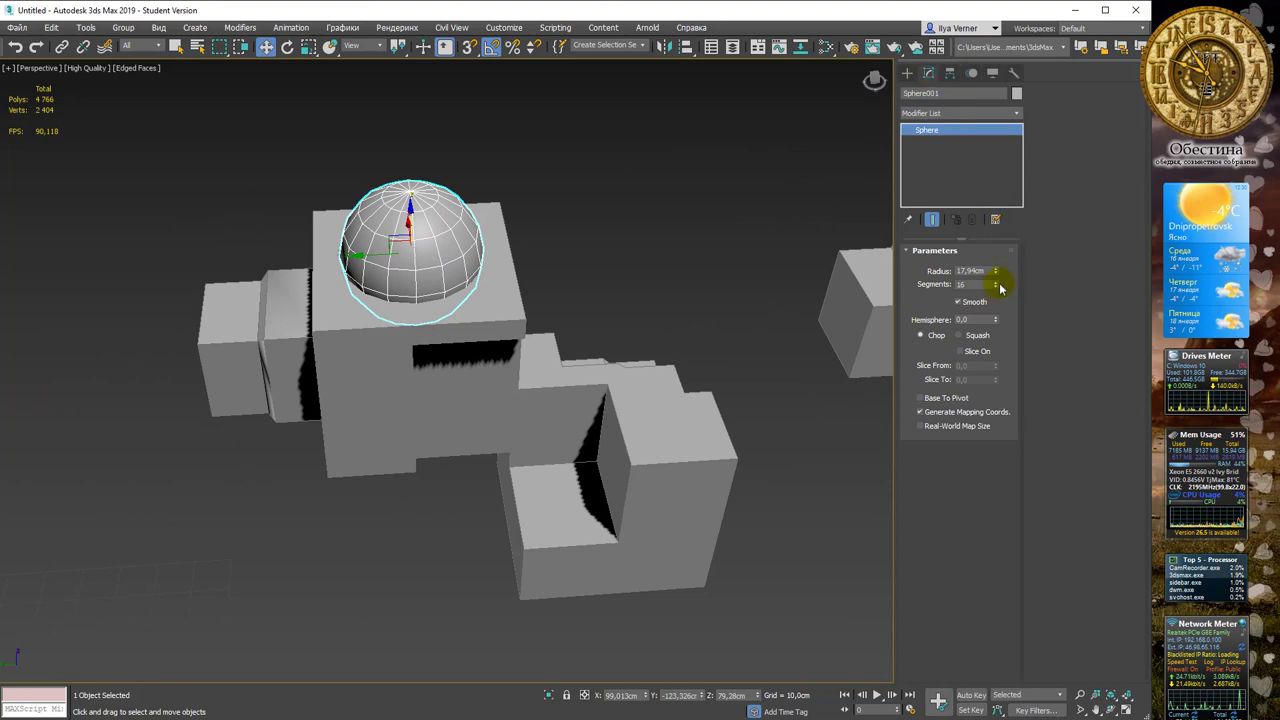
text(32)
key(Return)
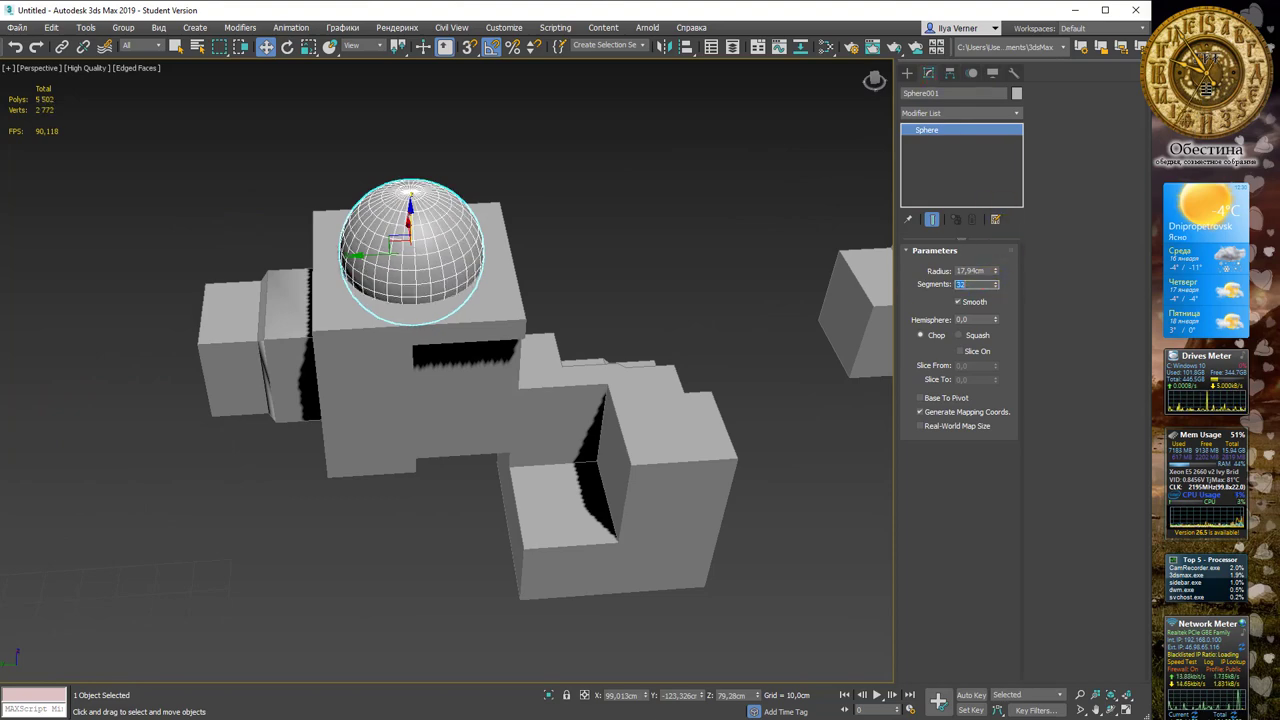
mouse_move(578, 325)
alt+middle_down()
mouse_move(517, 266)
mouse_move(409, 294)
mouse_move(437, 229)
mouse_move(607, 253)
alt+middle_up()
scroll(531, 217, up, 3)
scroll(526, 203, up, 1)
scroll(526, 229, up, 1)
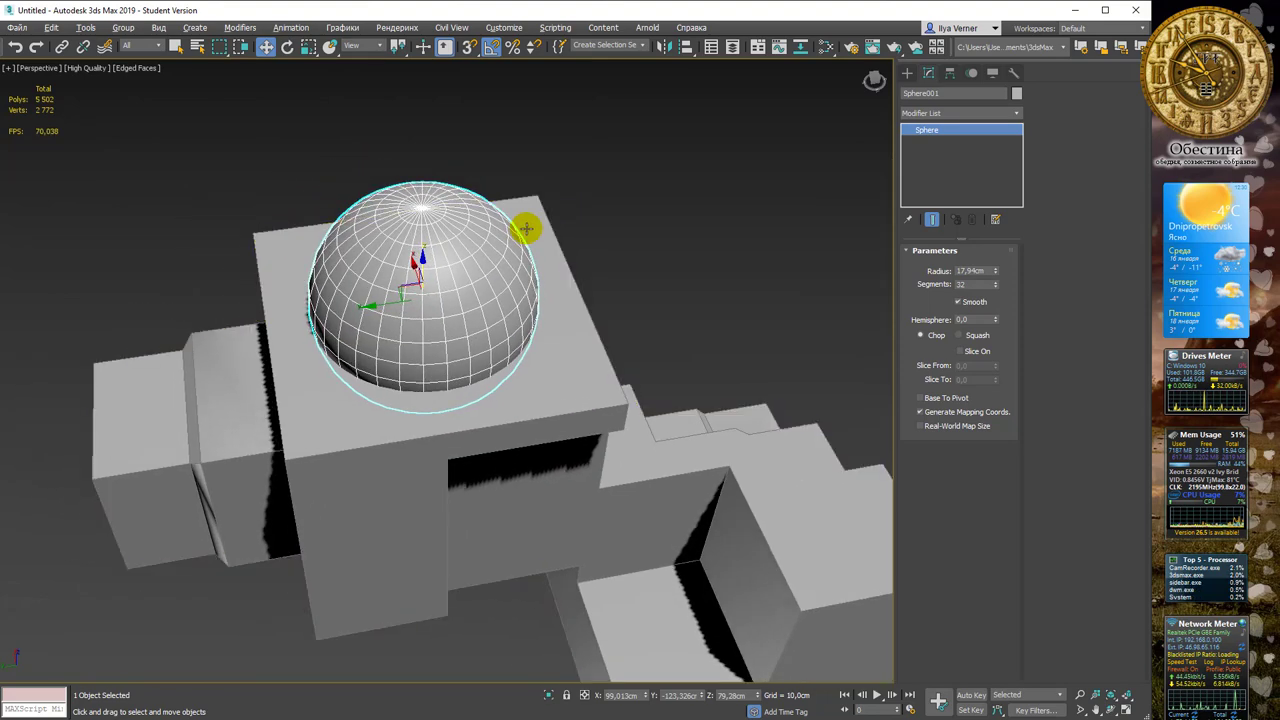
alt+middle_drag(526, 229, 539, 206)
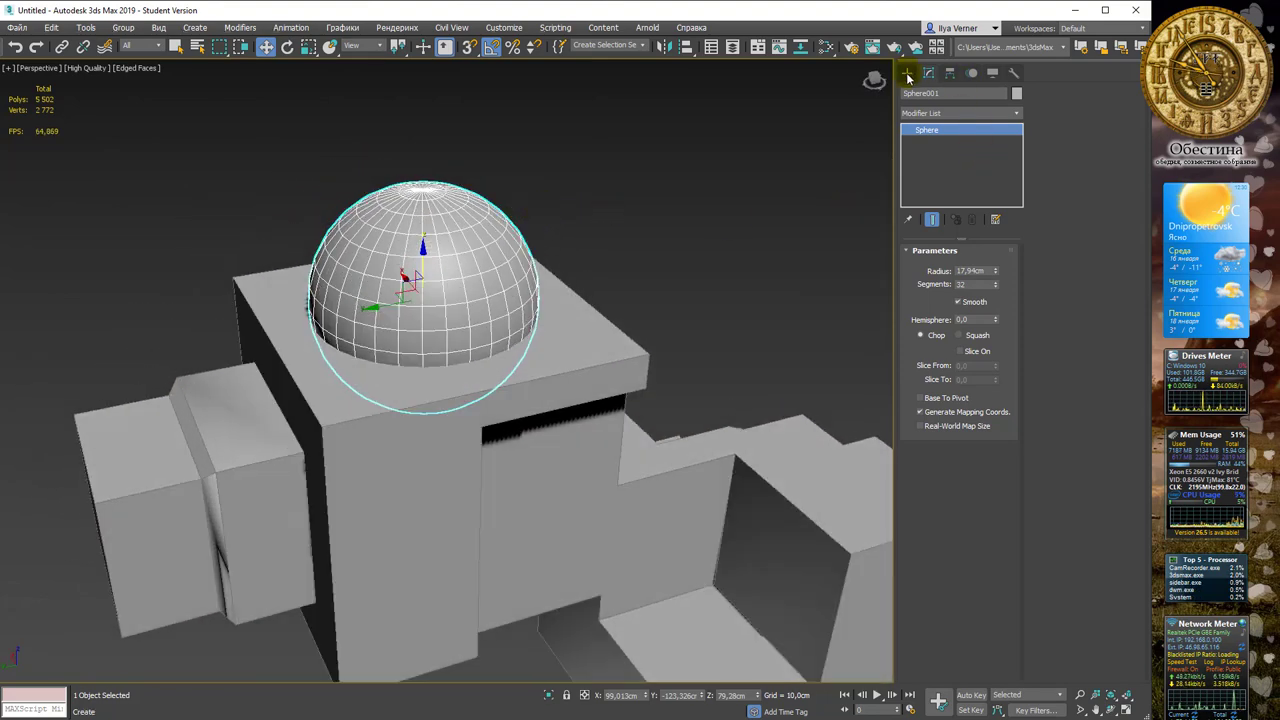
Pick Sphere001 as a subtraction operand of the ProBoolean, carving a hemispherical hole in its top
click(577, 345)
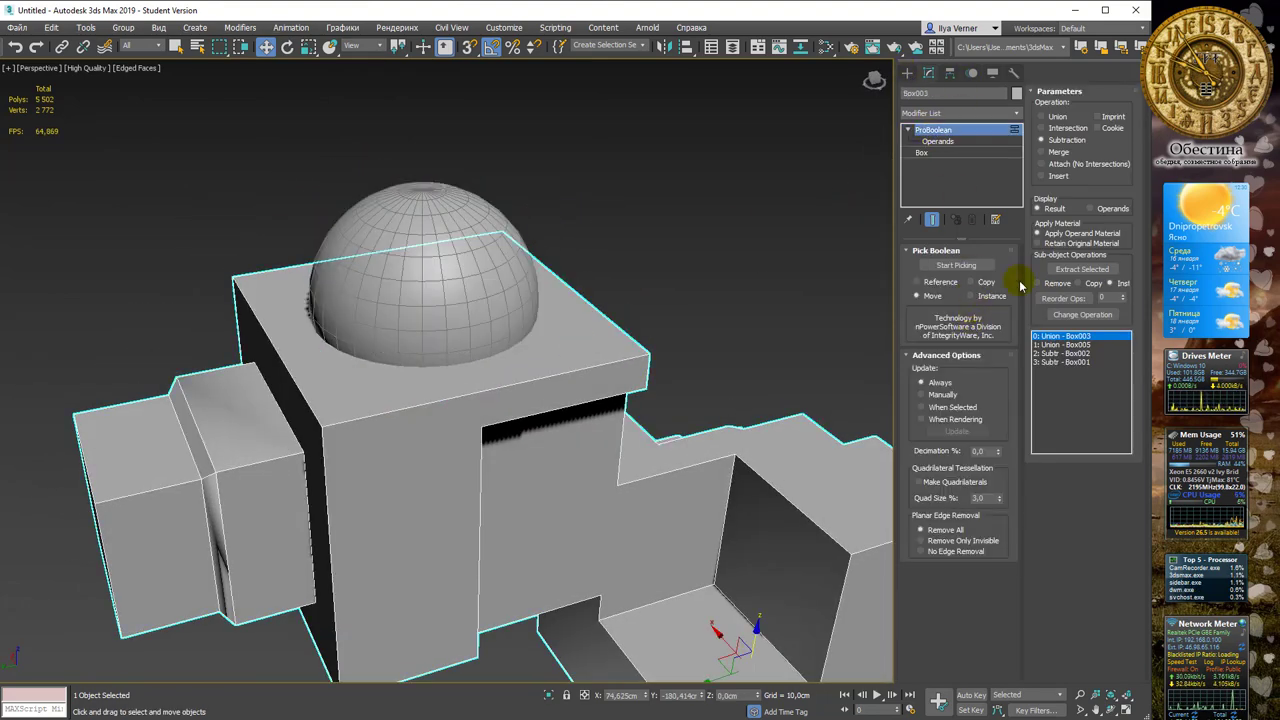
click(969, 265)
click(476, 268)
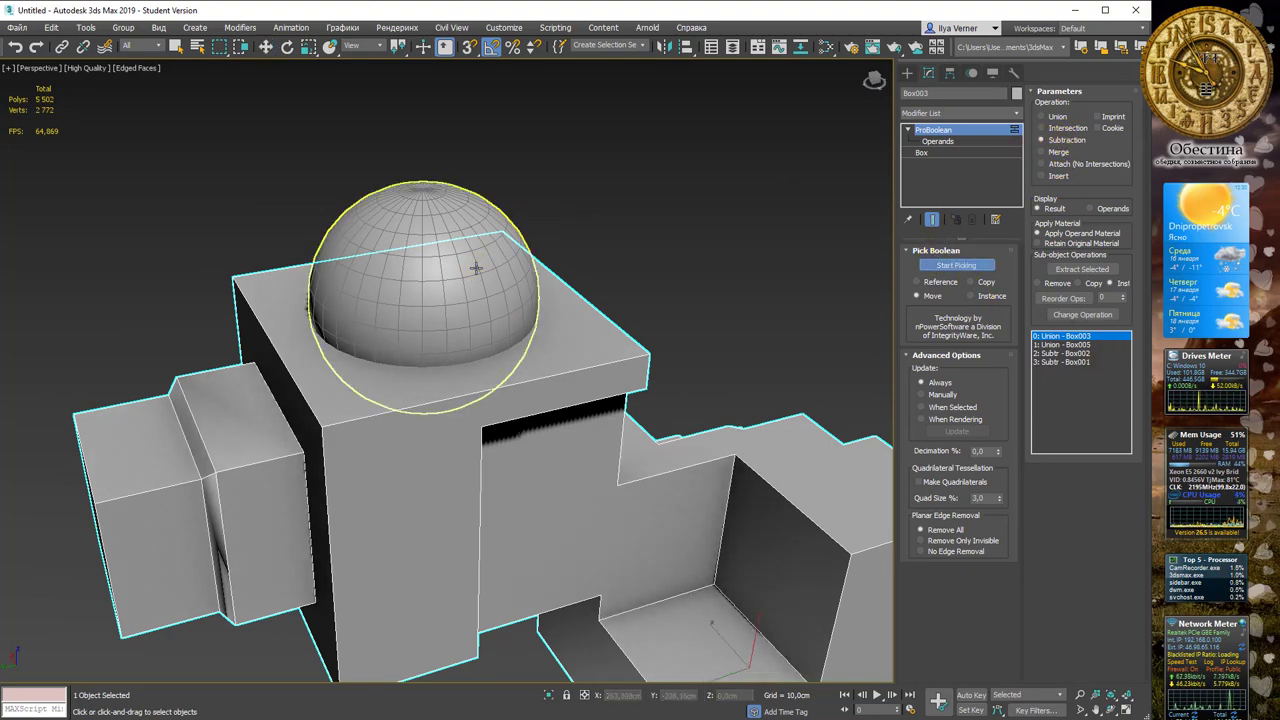
mouse_move(491, 257)
alt+middle_down()
mouse_move(460, 277)
mouse_move(463, 297)
alt+middle_up()
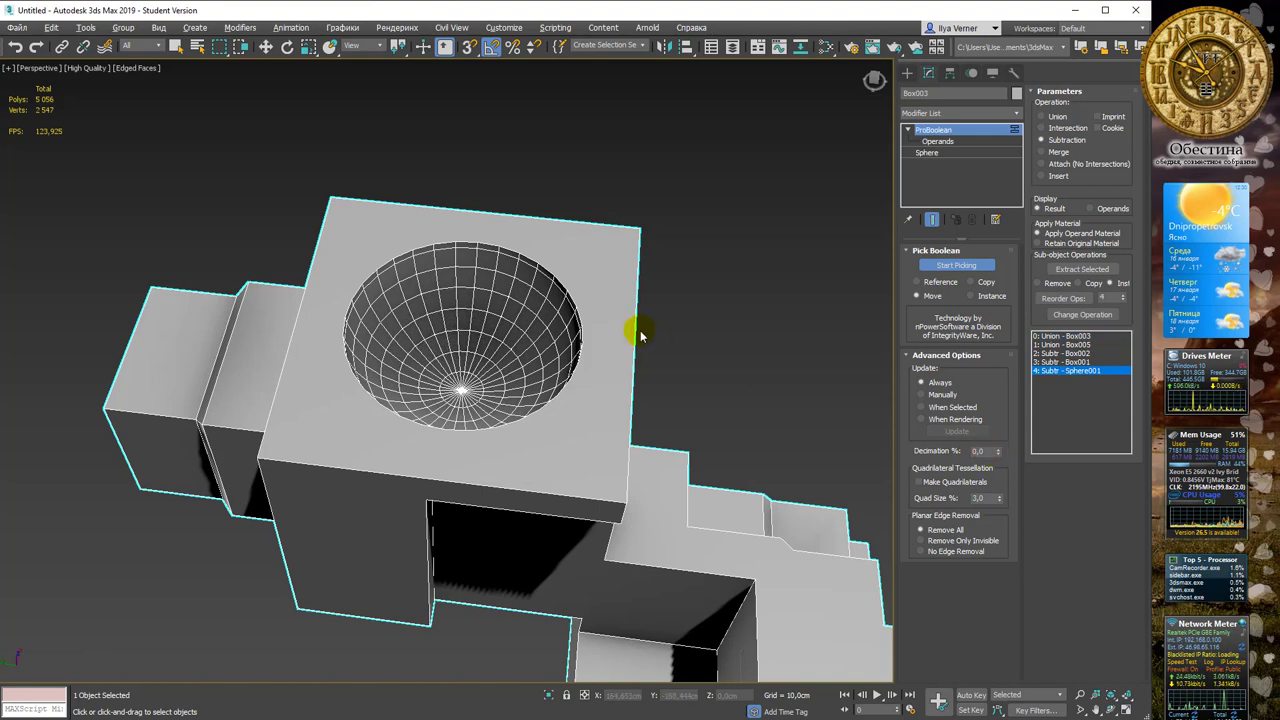
alt+middle_drag(640, 331, 656, 310)
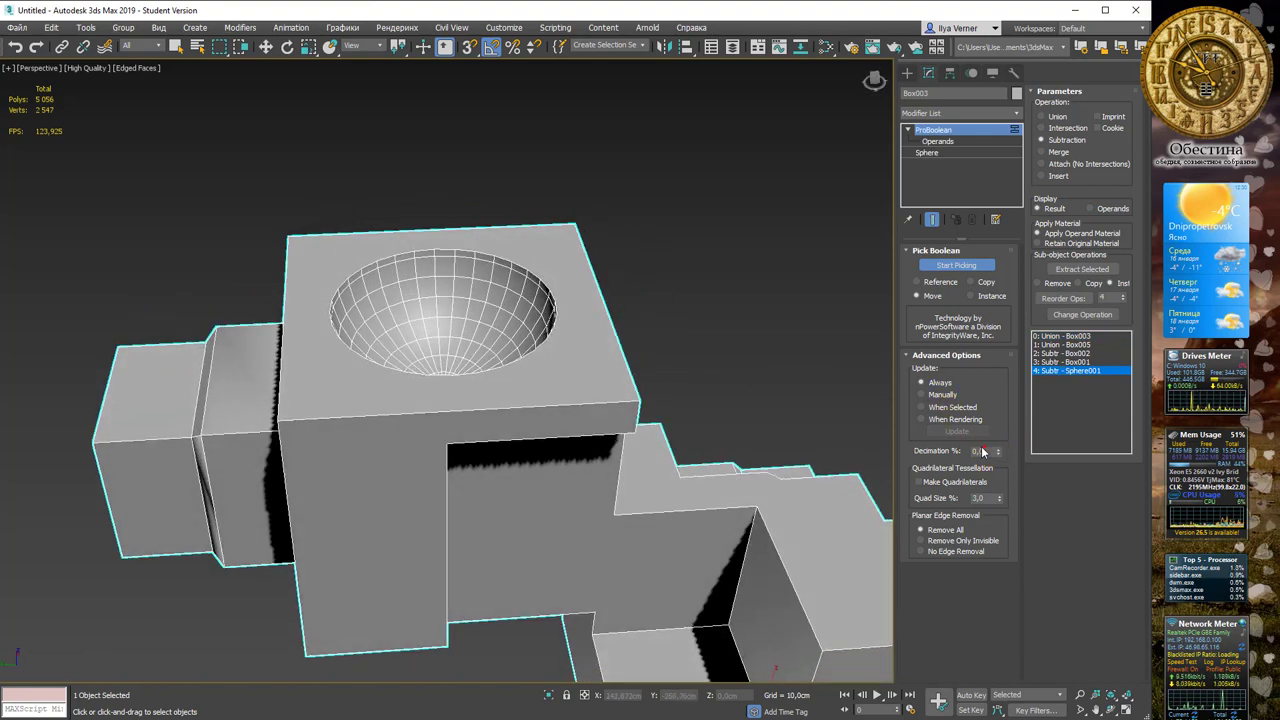
text(30)
key(Return)
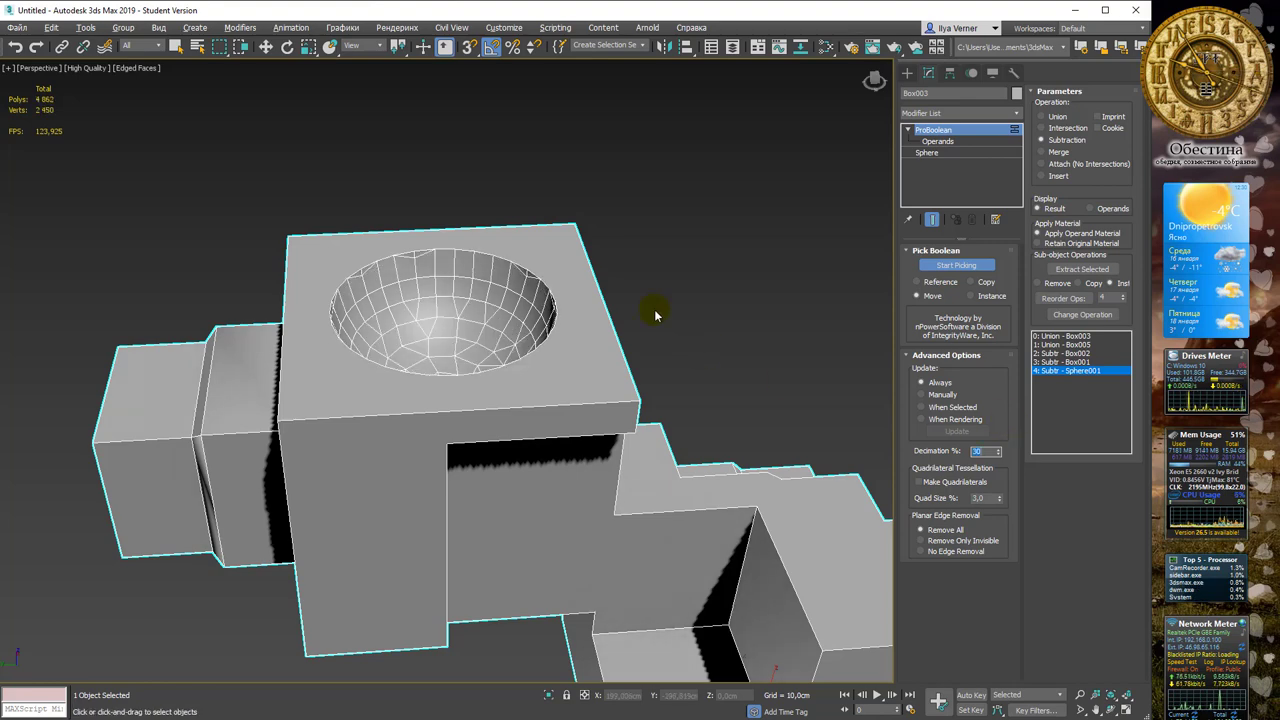
alt+middle_drag(654, 314, 600, 277)
text(60)
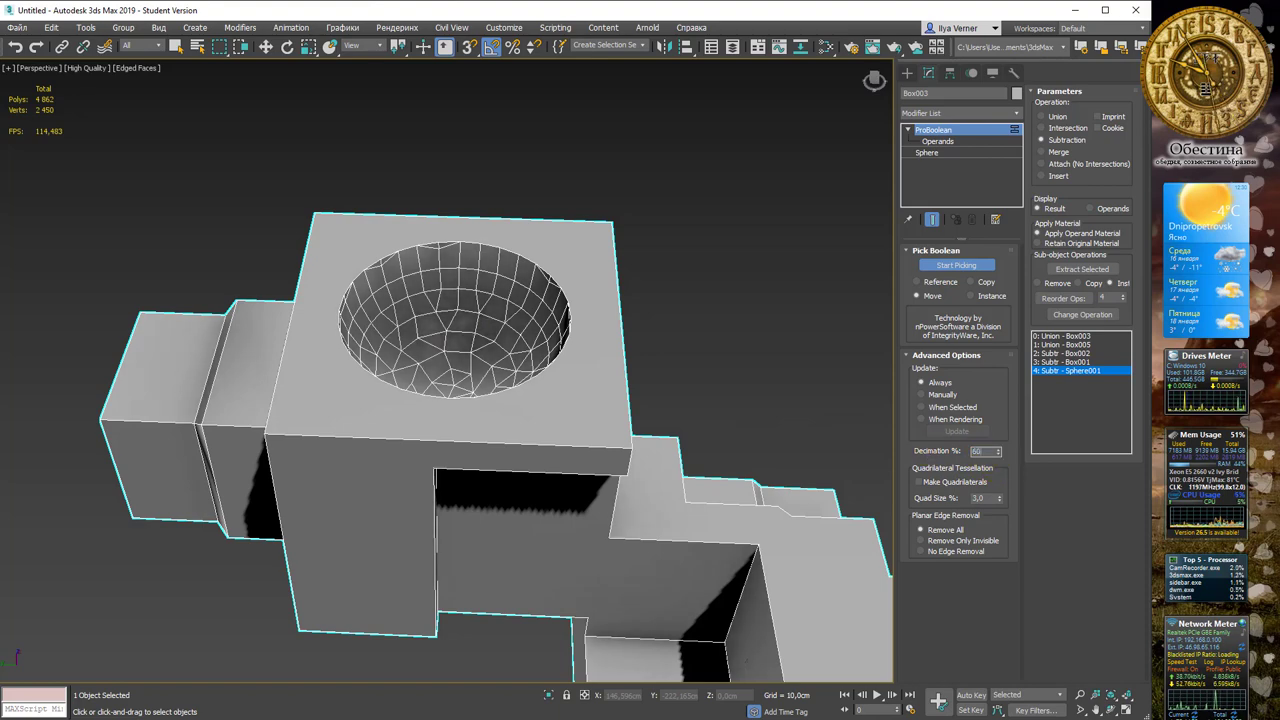
key(Return)
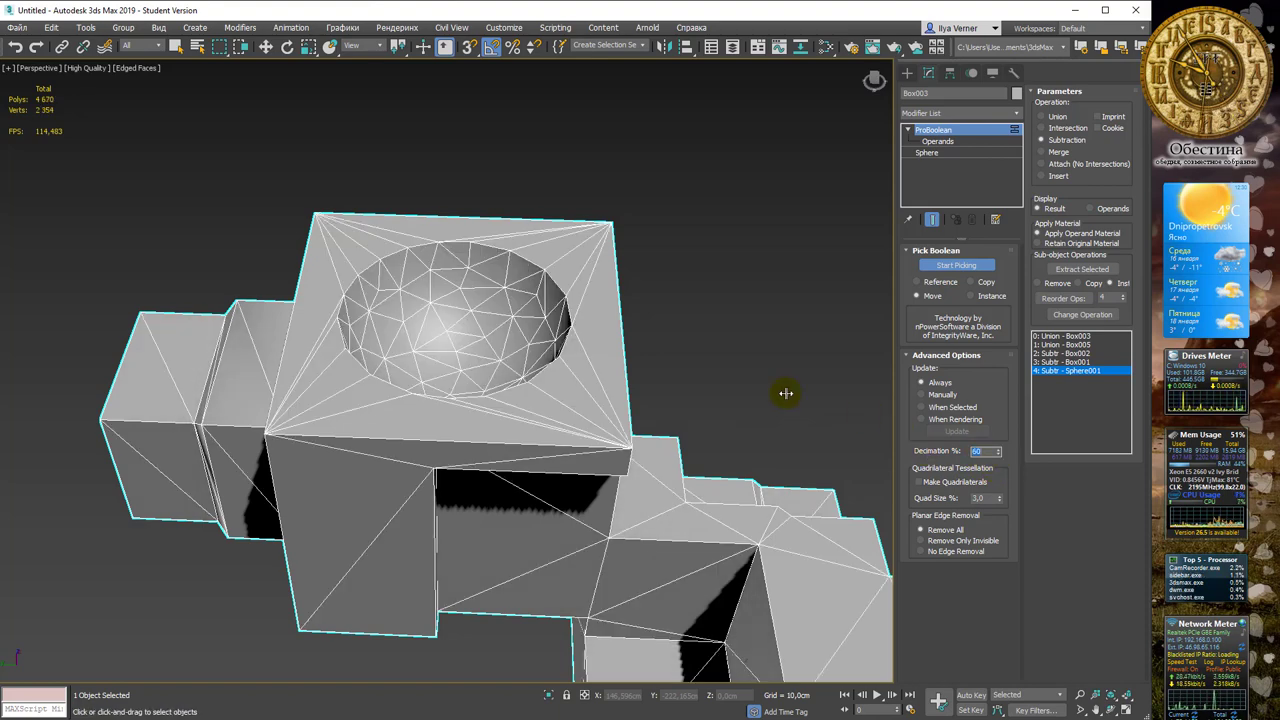
alt+middle_drag(671, 290, 698, 322)
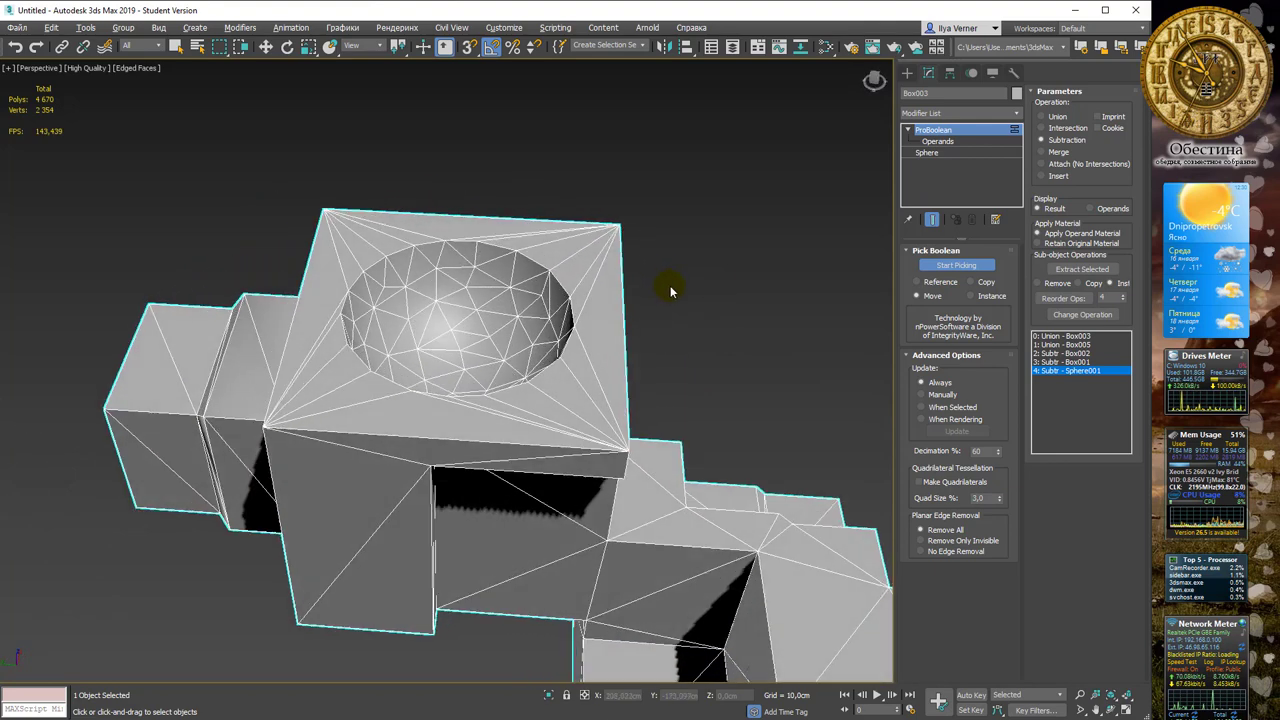
double_click(989, 451)
text(50)
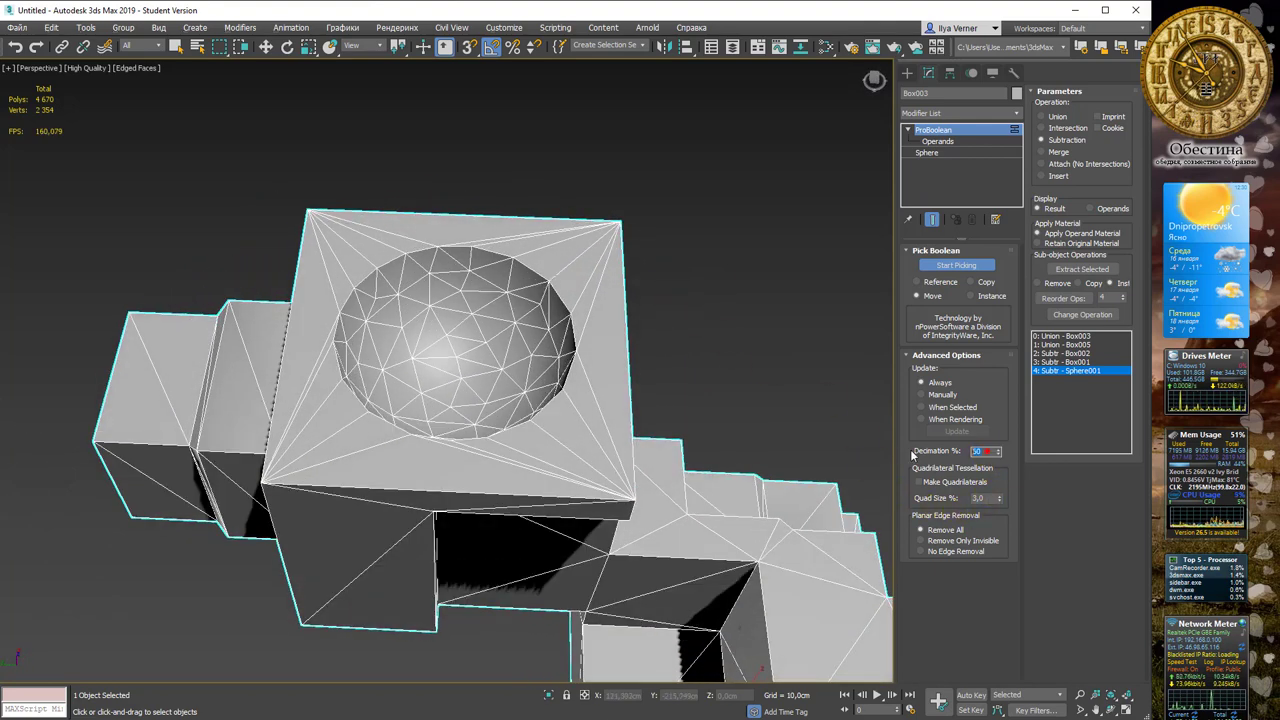
text(50)
key(Return)
key(Return)
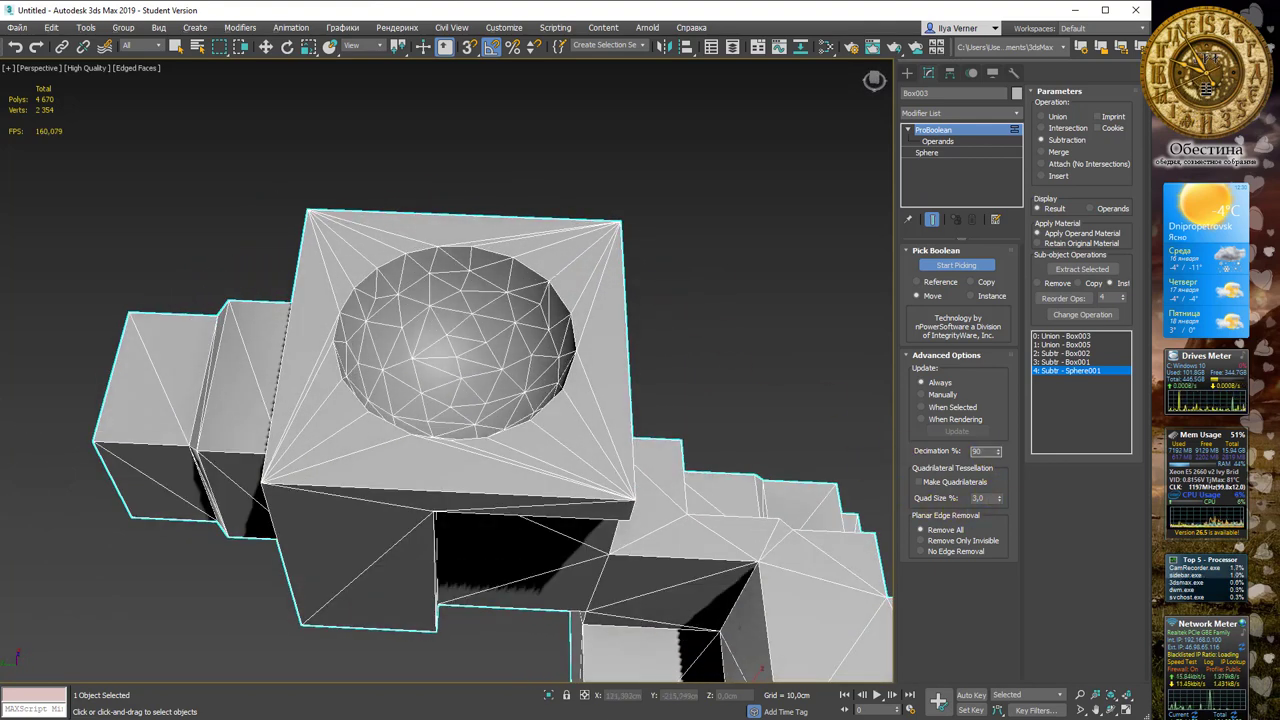
mouse_move(618, 327)
alt+middle_down()
mouse_move(614, 274)
mouse_move(520, 297)
mouse_move(608, 306)
mouse_move(617, 340)
mouse_move(609, 320)
mouse_move(640, 297)
mouse_move(628, 342)
alt+middle_up()
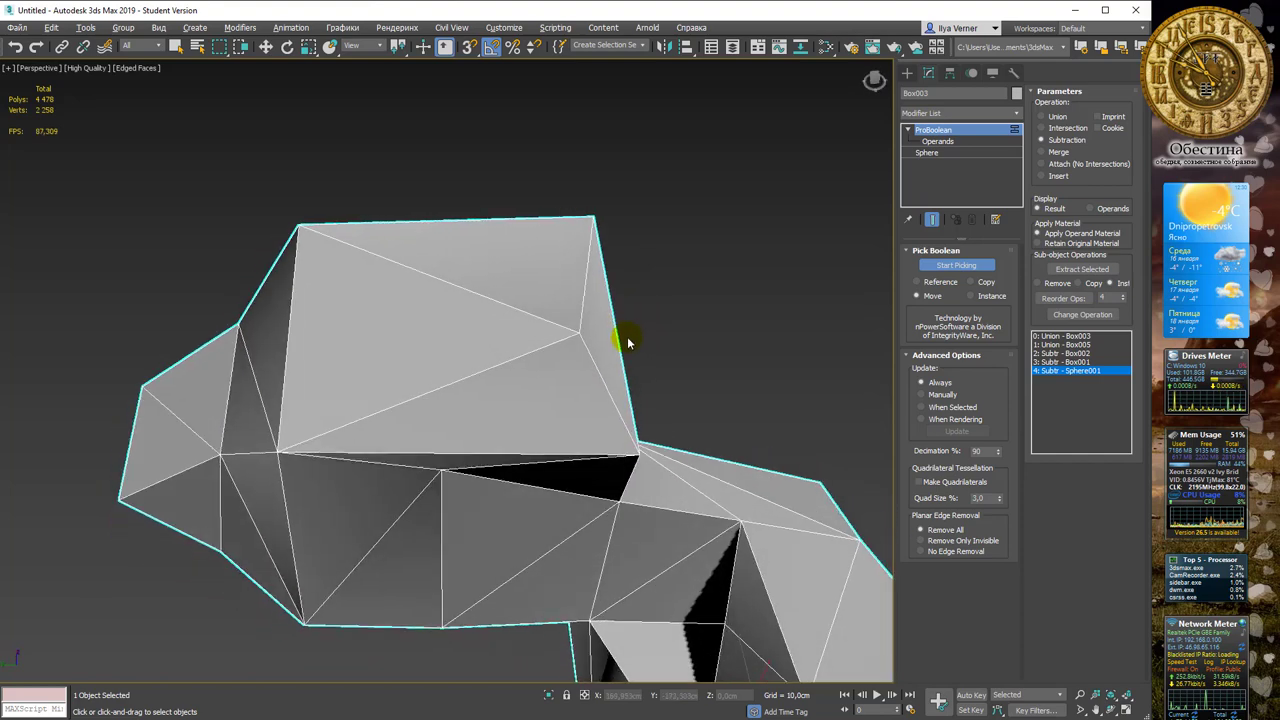
double_click(984, 452)
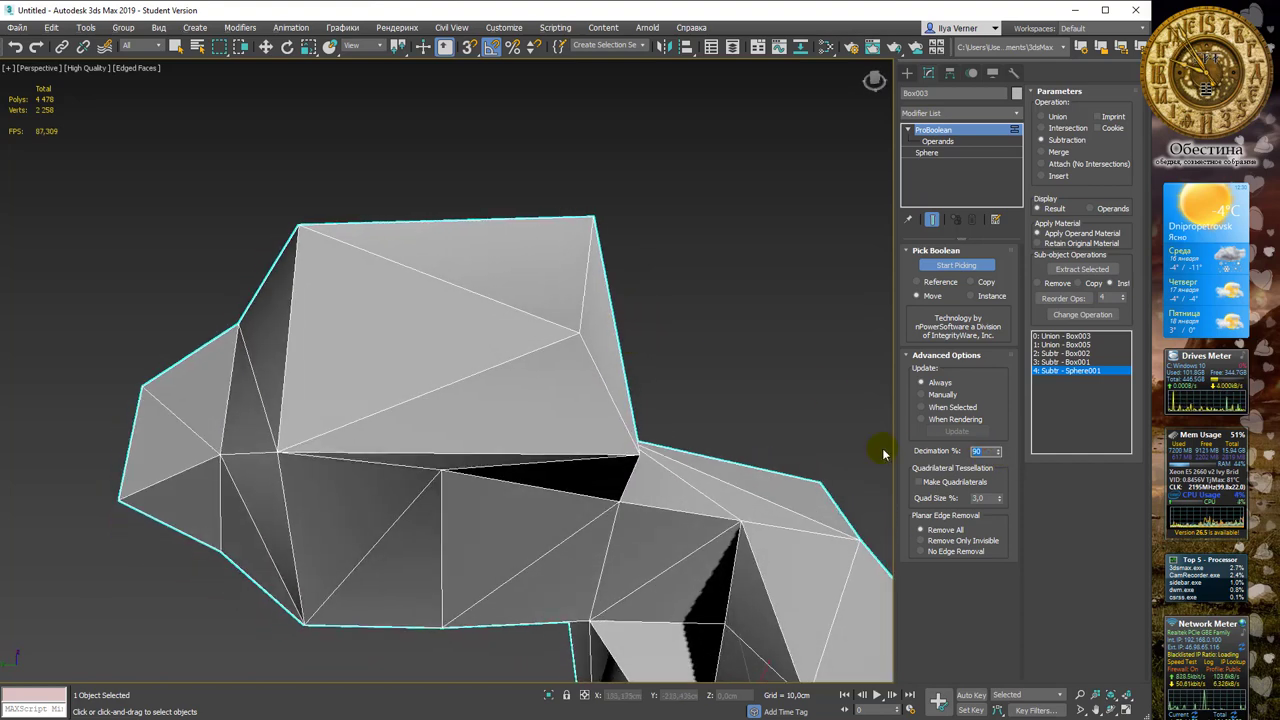
text(3070)
key(Return)
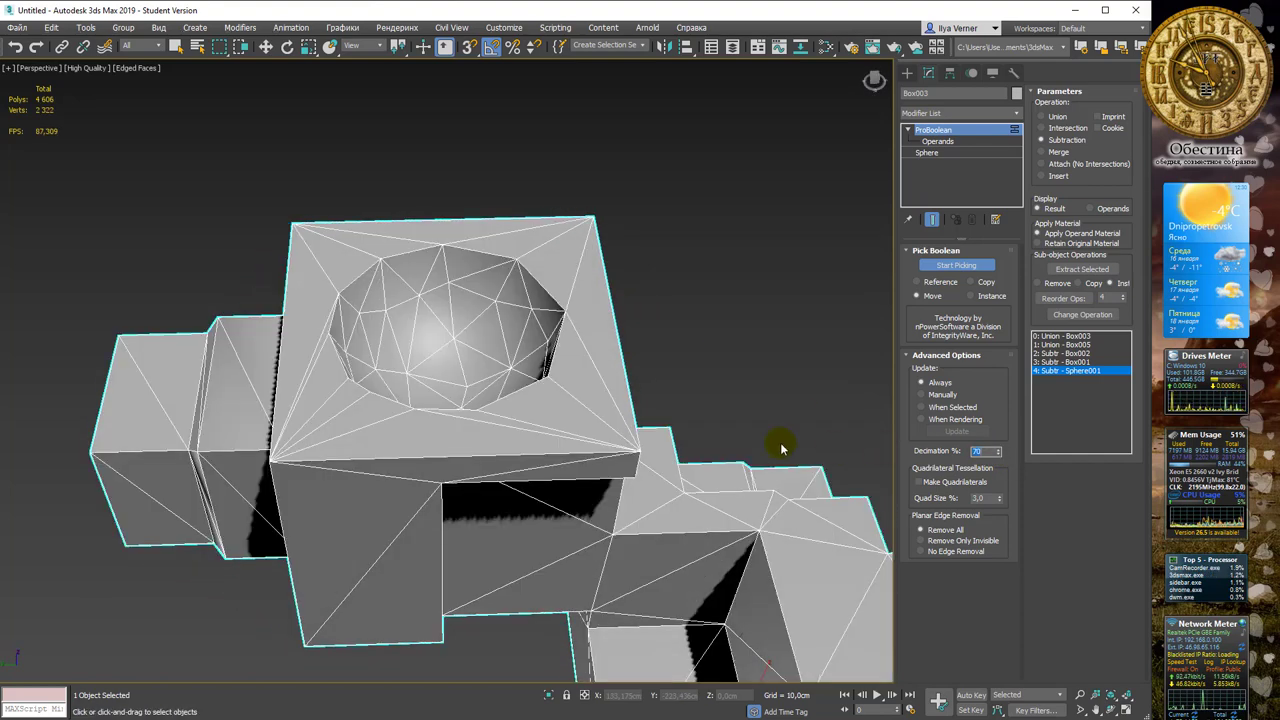
mouse_move(675, 335)
alt+middle_down()
mouse_move(443, 335)
mouse_move(652, 364)
alt+middle_up()
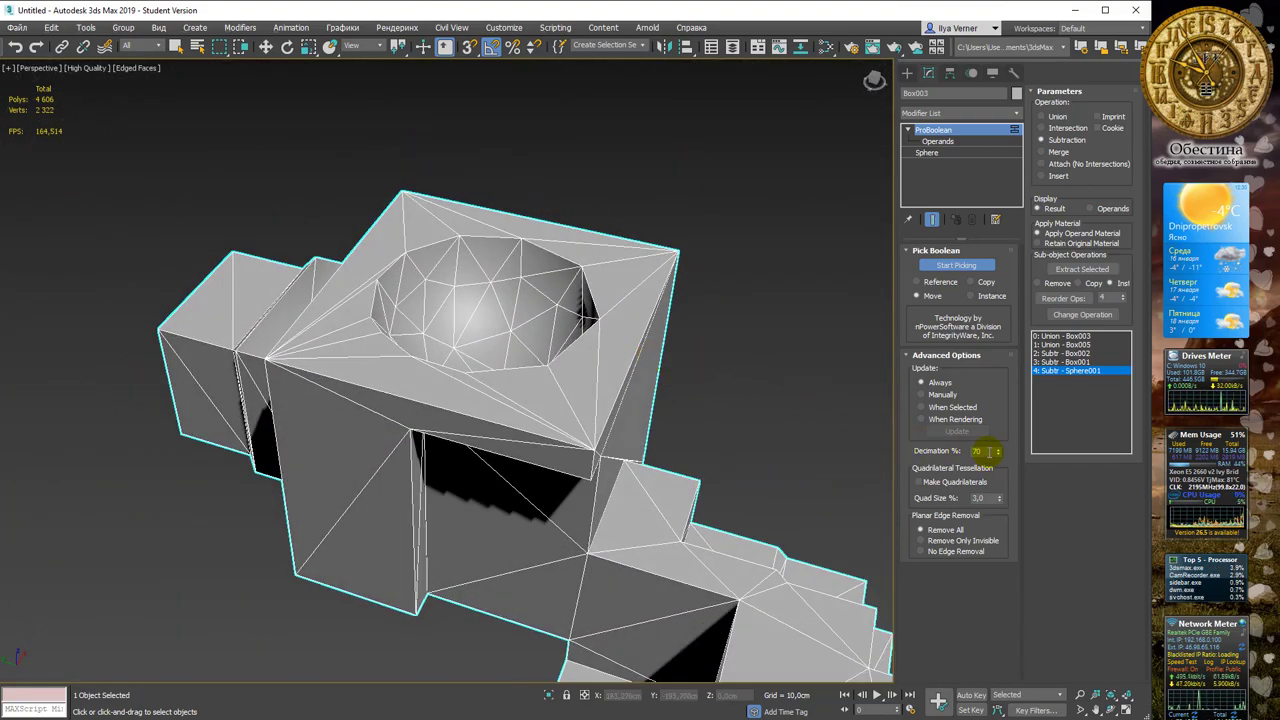
text(50)
key(Return)
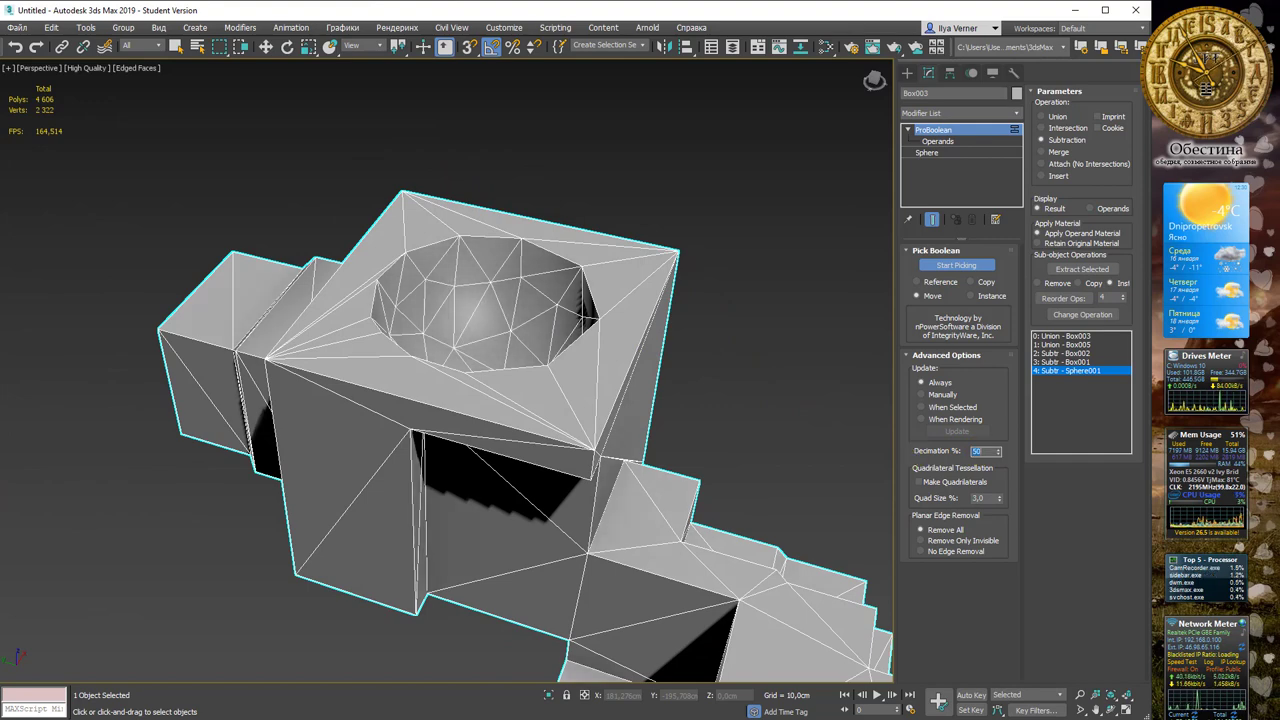
alt+middle_drag(829, 394, 880, 425)
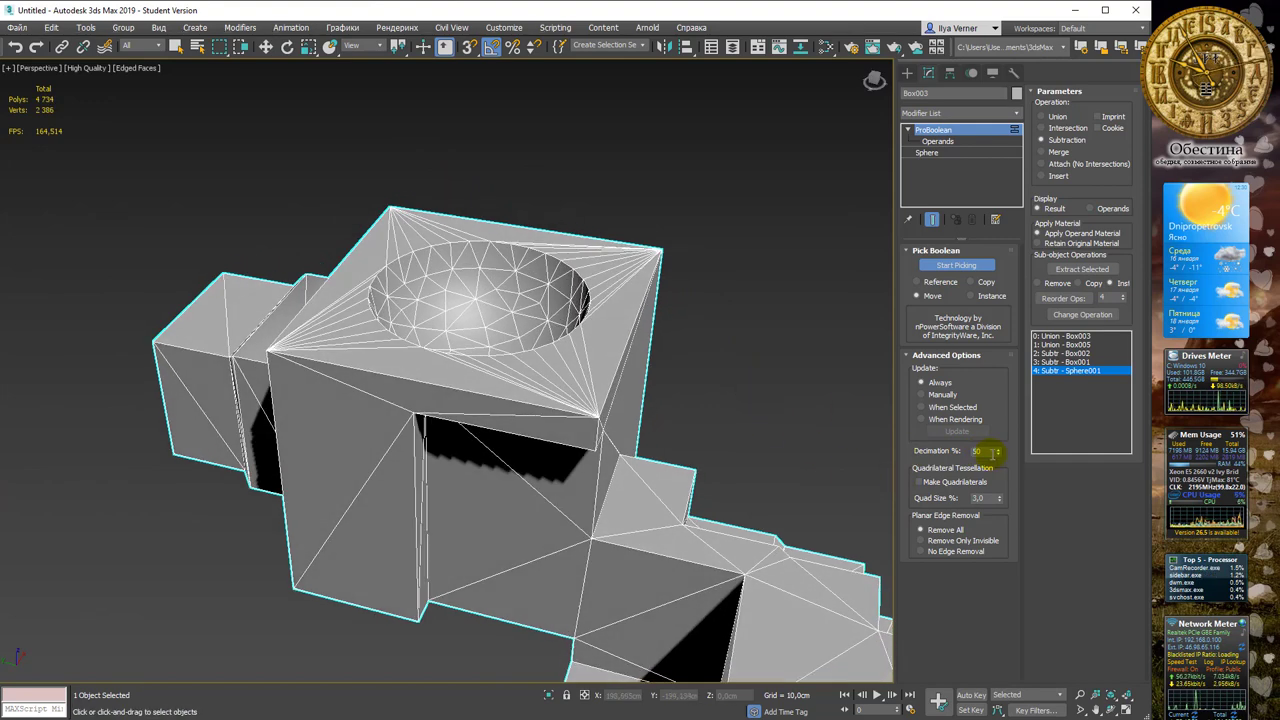
text(2)
key(Return)
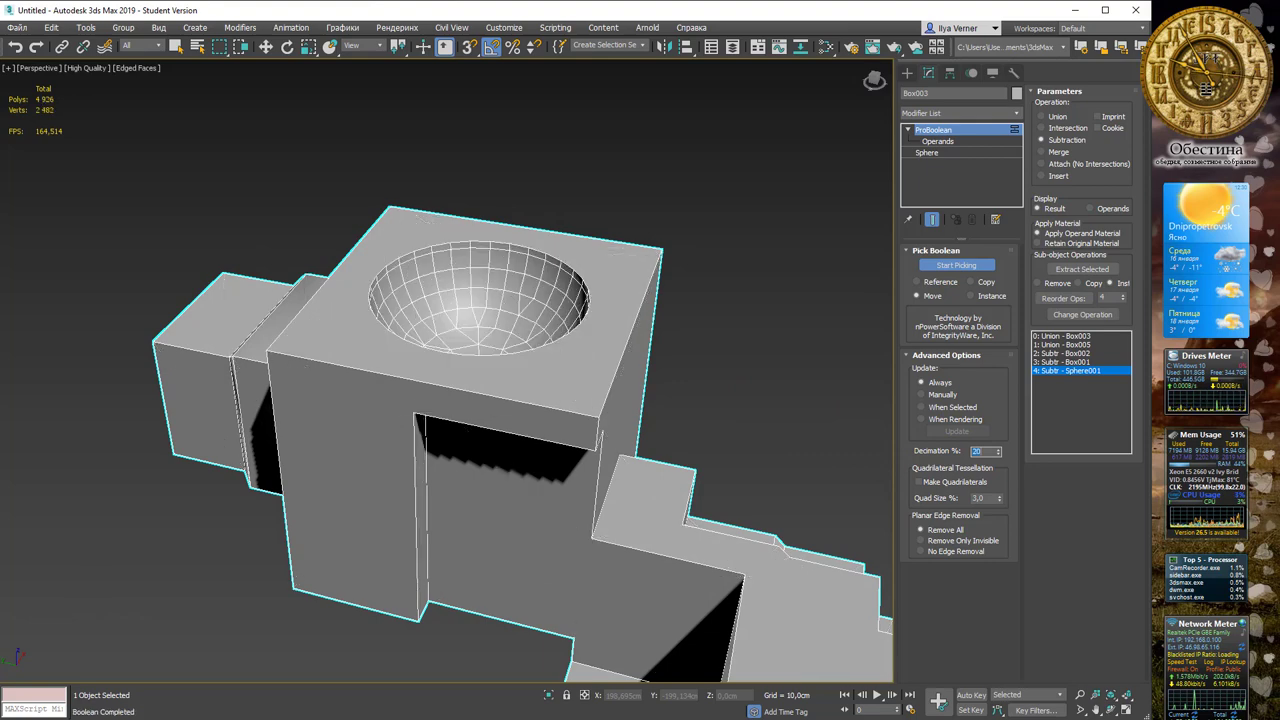
mouse_move(700, 323)
alt+middle_down()
mouse_move(690, 345)
mouse_move(766, 340)
mouse_move(680, 342)
alt+middle_up()
click(940, 457)
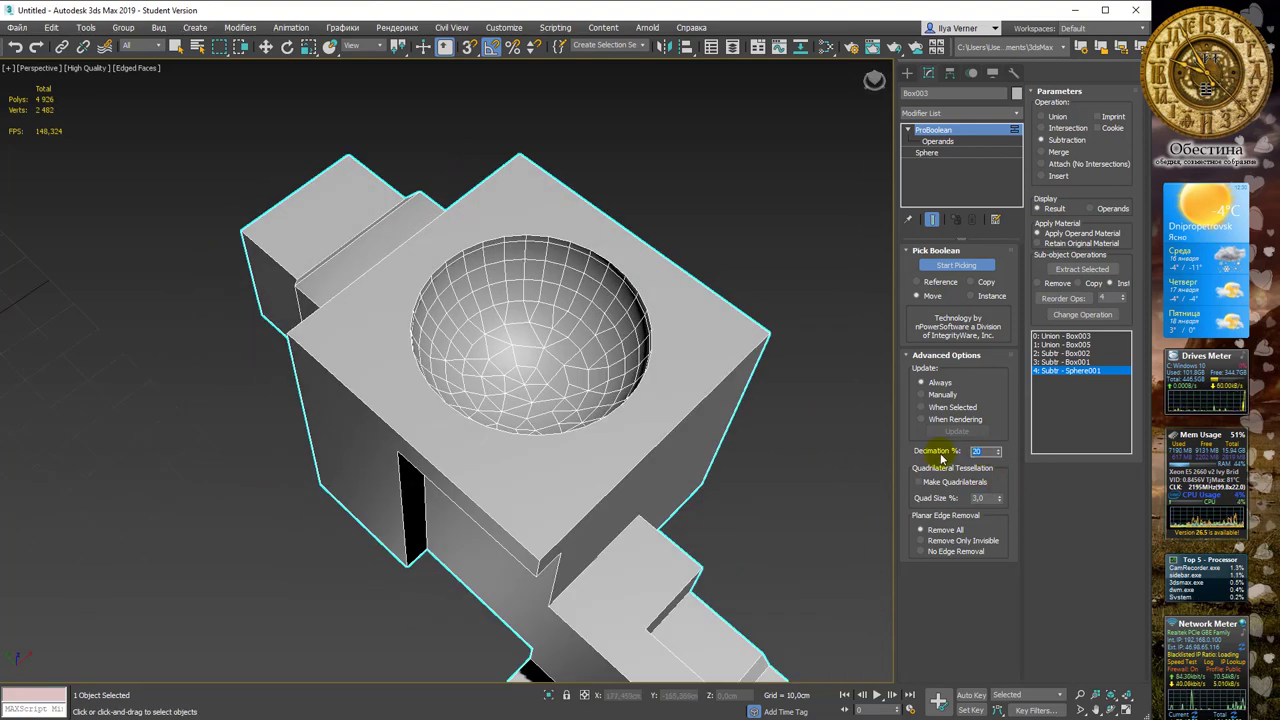
text(0)
key(Return)
alt+middle_drag(686, 337, 586, 286)
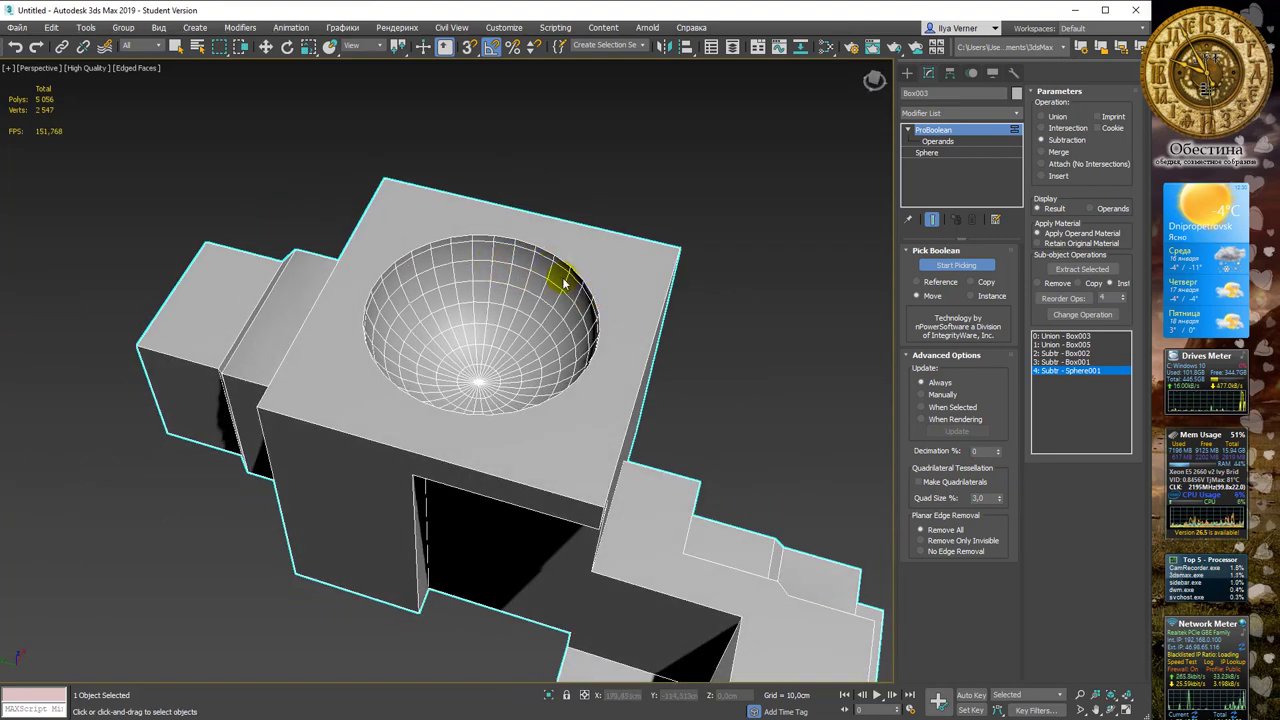
Orbit and zoom the Perspective view onto the Box001 block with its sphere bowl
mouse_move(523, 286)
alt+middle_down()
mouse_move(551, 234)
mouse_move(535, 260)
mouse_move(594, 229)
mouse_move(560, 263)
mouse_move(514, 354)
alt+middle_up()
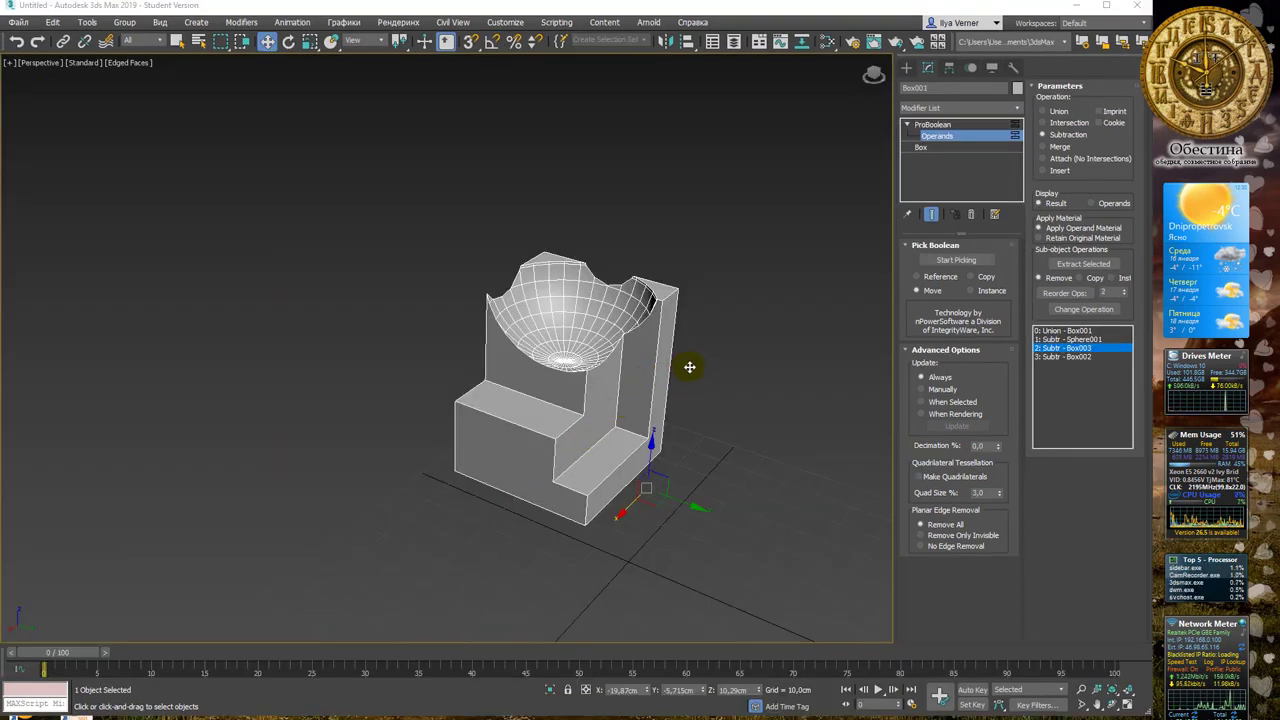
alt+middle_drag(723, 346, 650, 340)
scroll(677, 343, up, 3)
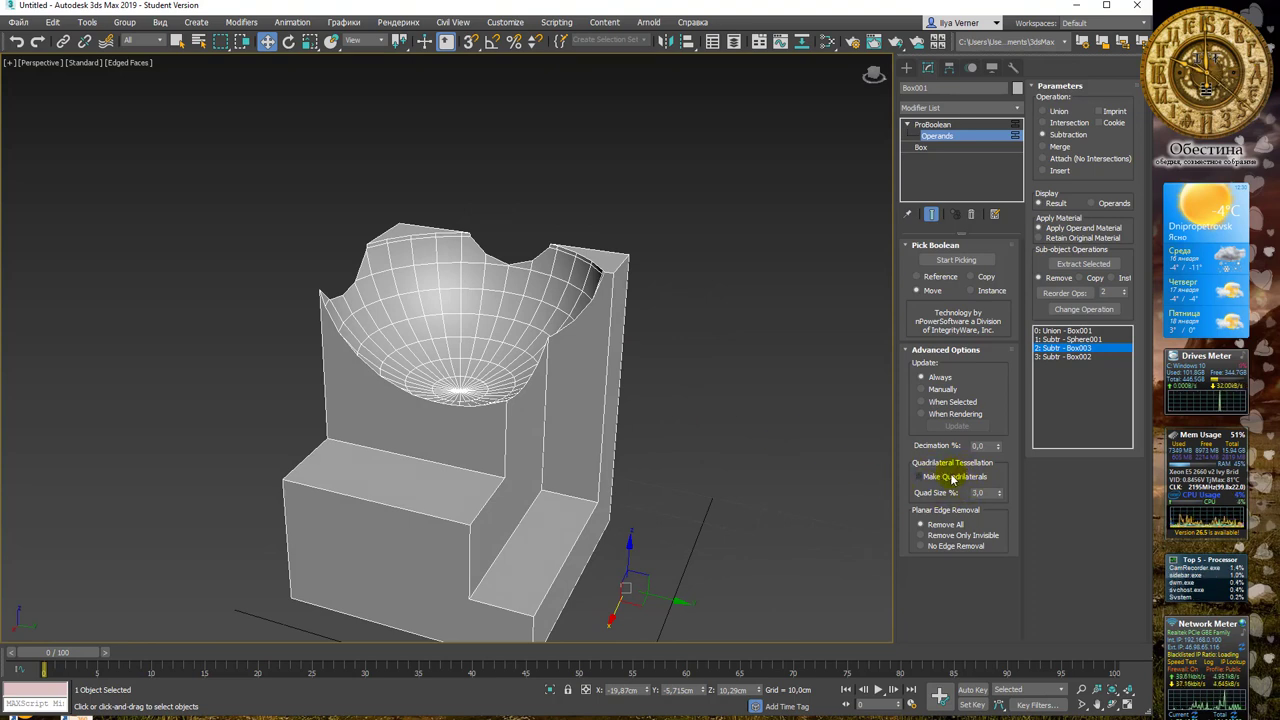
Enable Make Quadrilaterals on Box001 and adjust Quad Size % to 2,7
click(920, 477)
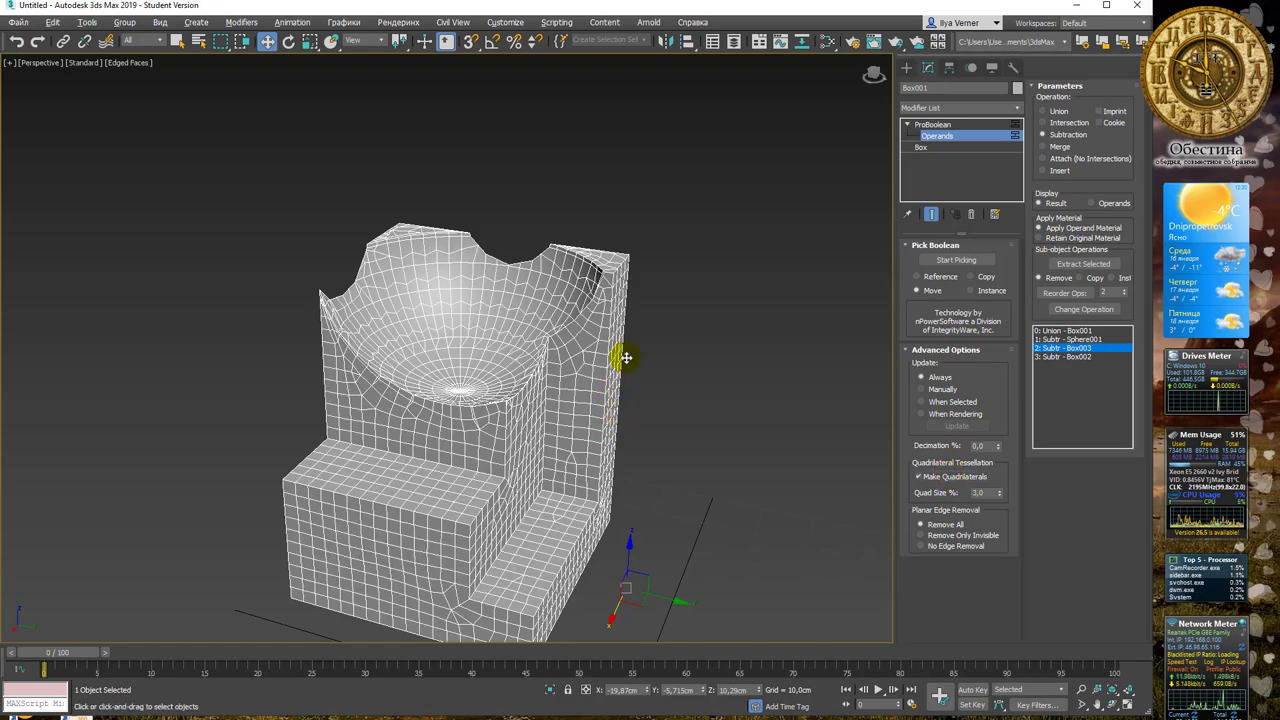
mouse_move(624, 357)
alt+middle_down()
mouse_move(526, 431)
mouse_move(638, 409)
alt+middle_up()
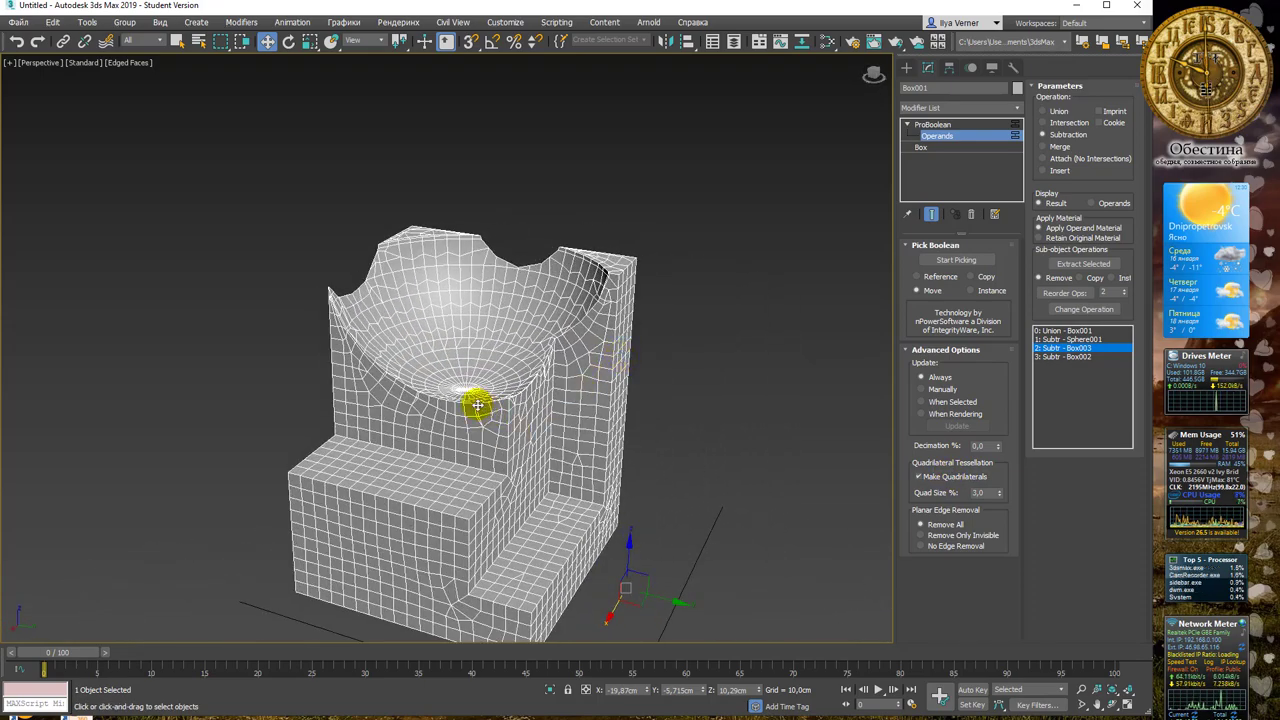
click(999, 490)
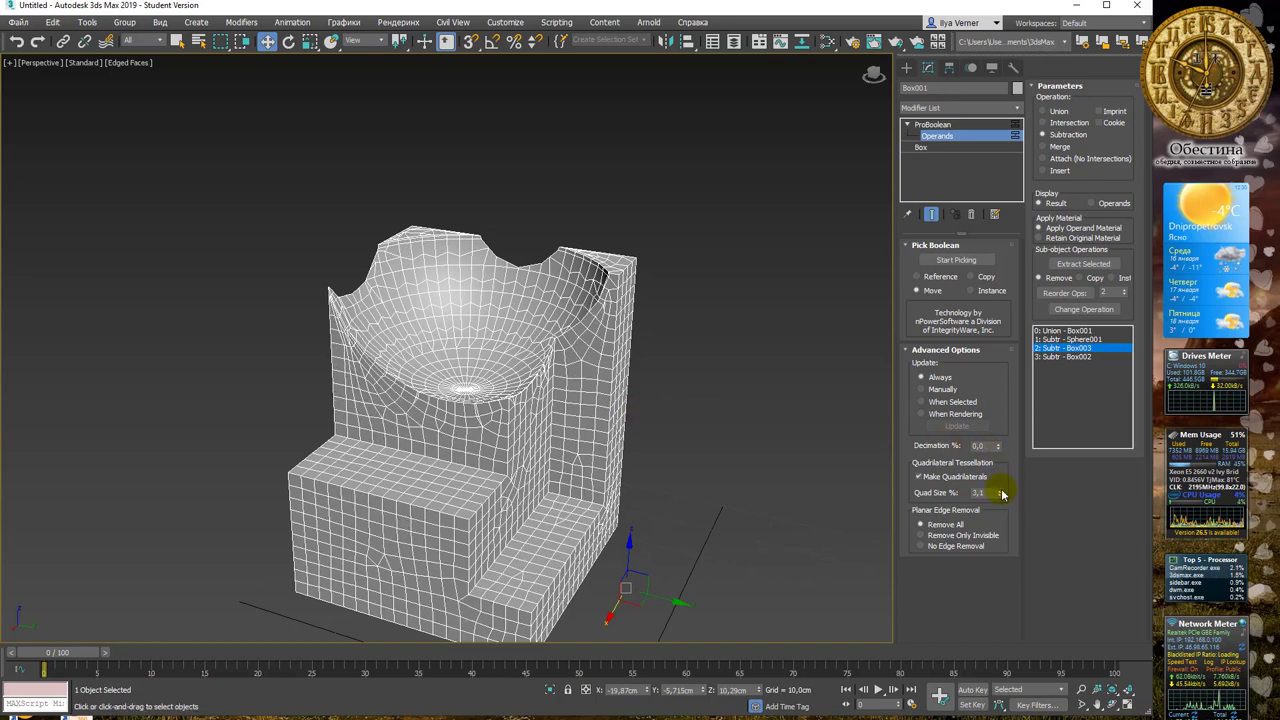
drag(1001, 493, 986, 449)
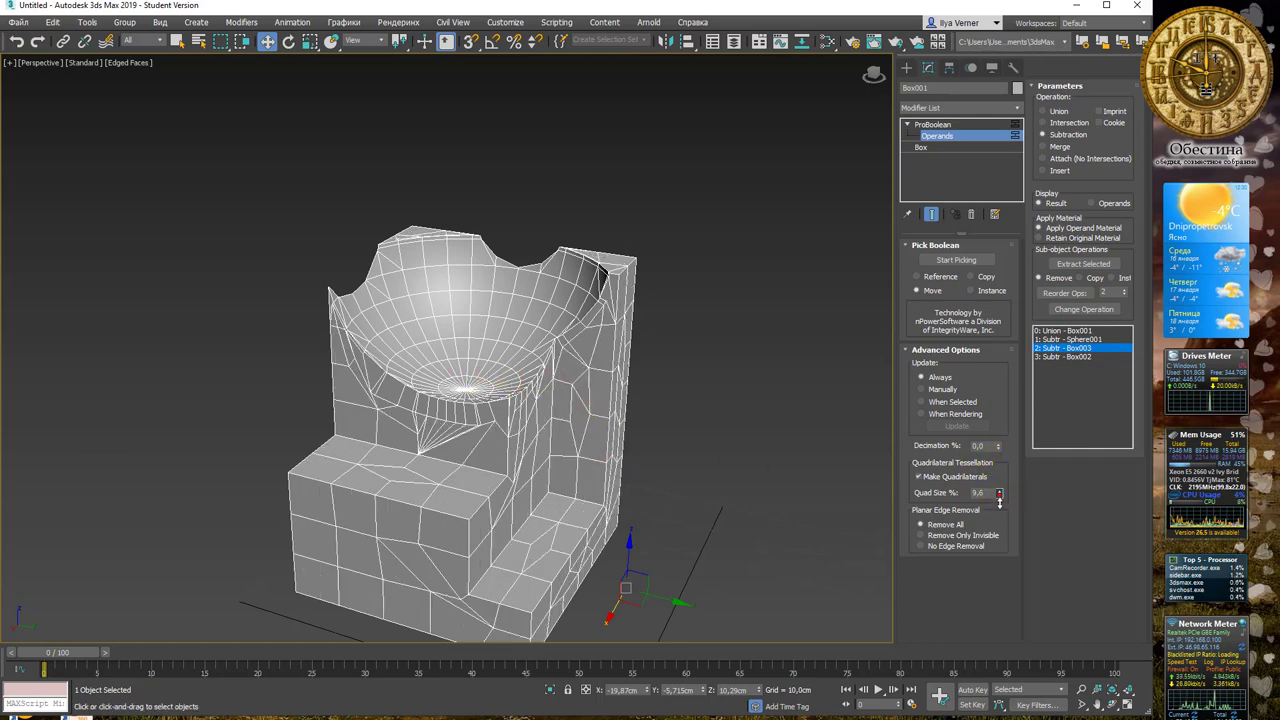
drag(999, 503, 1002, 512)
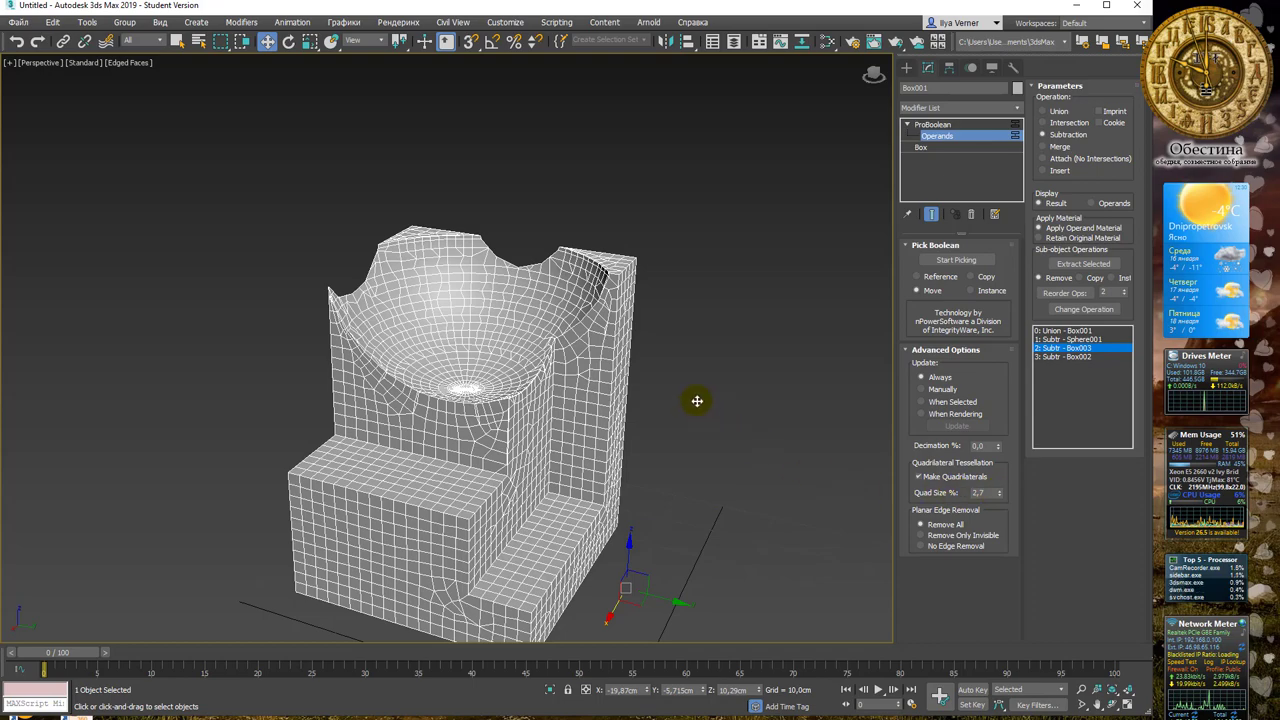
mouse_move(697, 401)
alt+middle_down()
mouse_move(686, 366)
mouse_move(643, 366)
mouse_move(652, 359)
mouse_move(609, 346)
mouse_move(674, 357)
mouse_move(520, 349)
mouse_move(560, 329)
mouse_move(580, 334)
mouse_move(494, 374)
mouse_move(569, 331)
mouse_move(629, 323)
mouse_move(609, 311)
mouse_move(612, 330)
alt+middle_up()
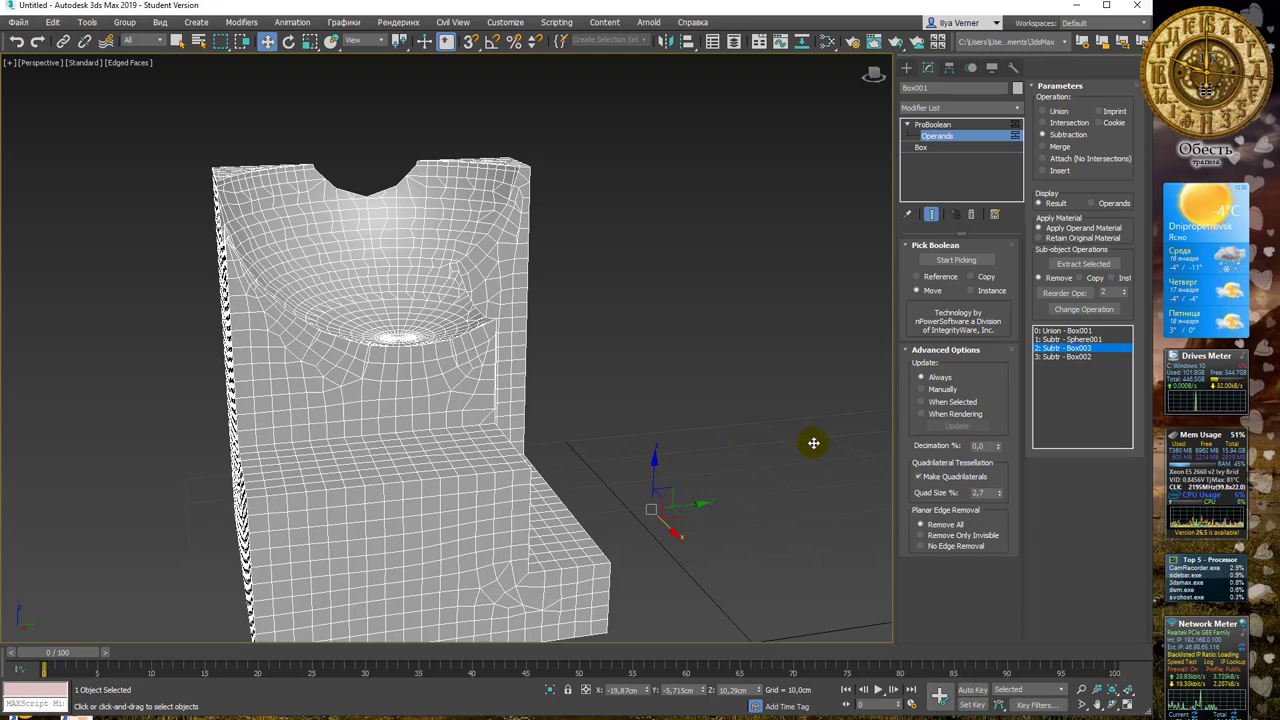
mouse_move(700, 411)
alt+middle_down()
mouse_move(643, 374)
mouse_move(682, 351)
mouse_move(560, 371)
alt+middle_up()
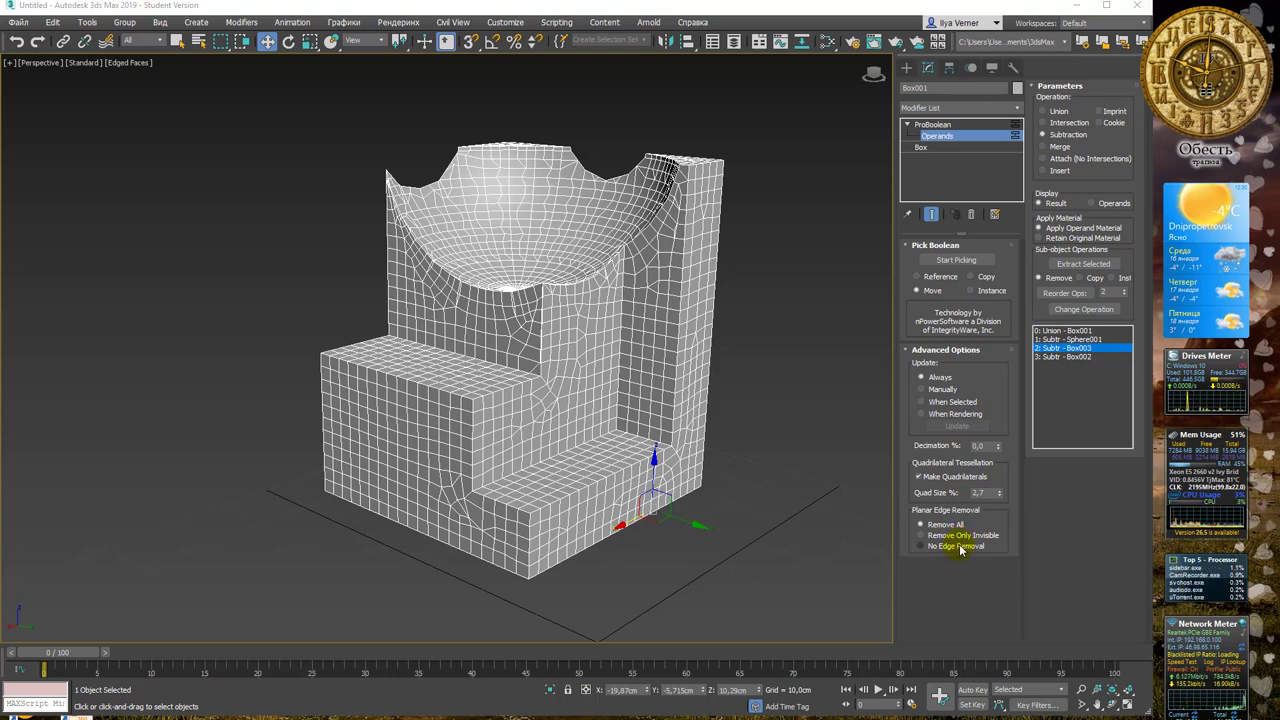
Turn off Make Quadrilaterals, set No Edge Removal, and switch the viewport to wireframe
click(958, 546)
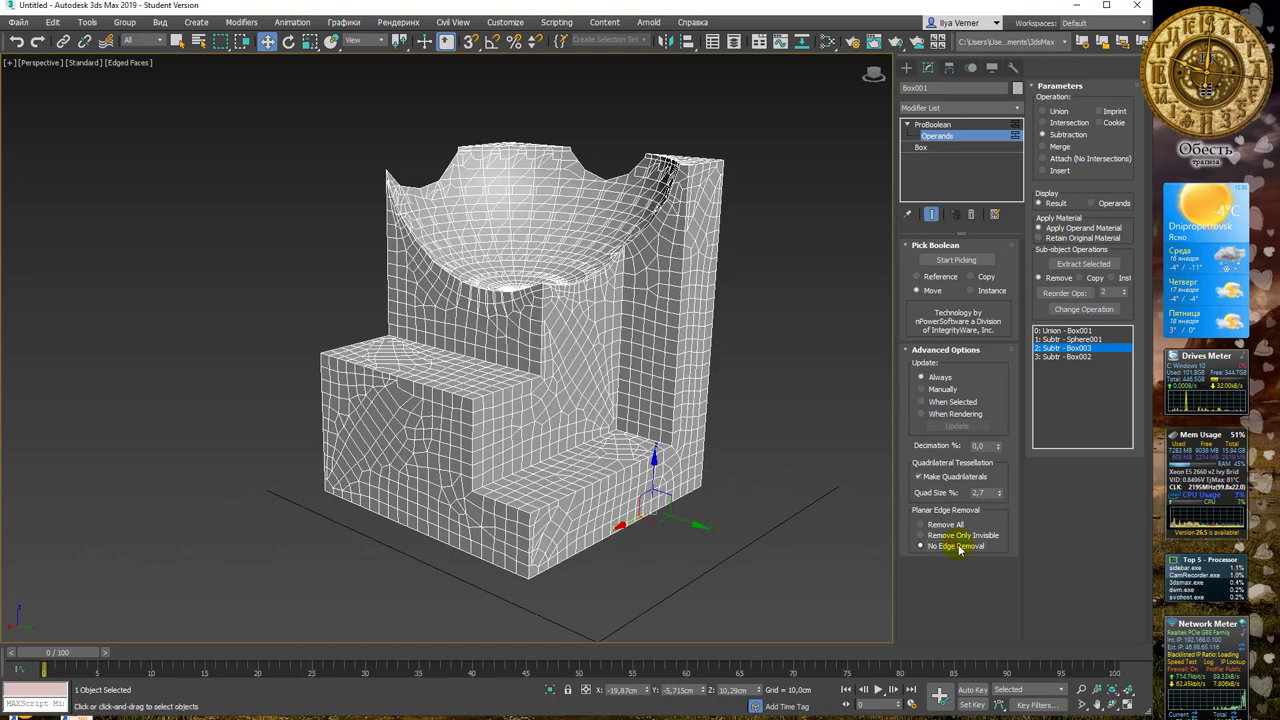
click(940, 477)
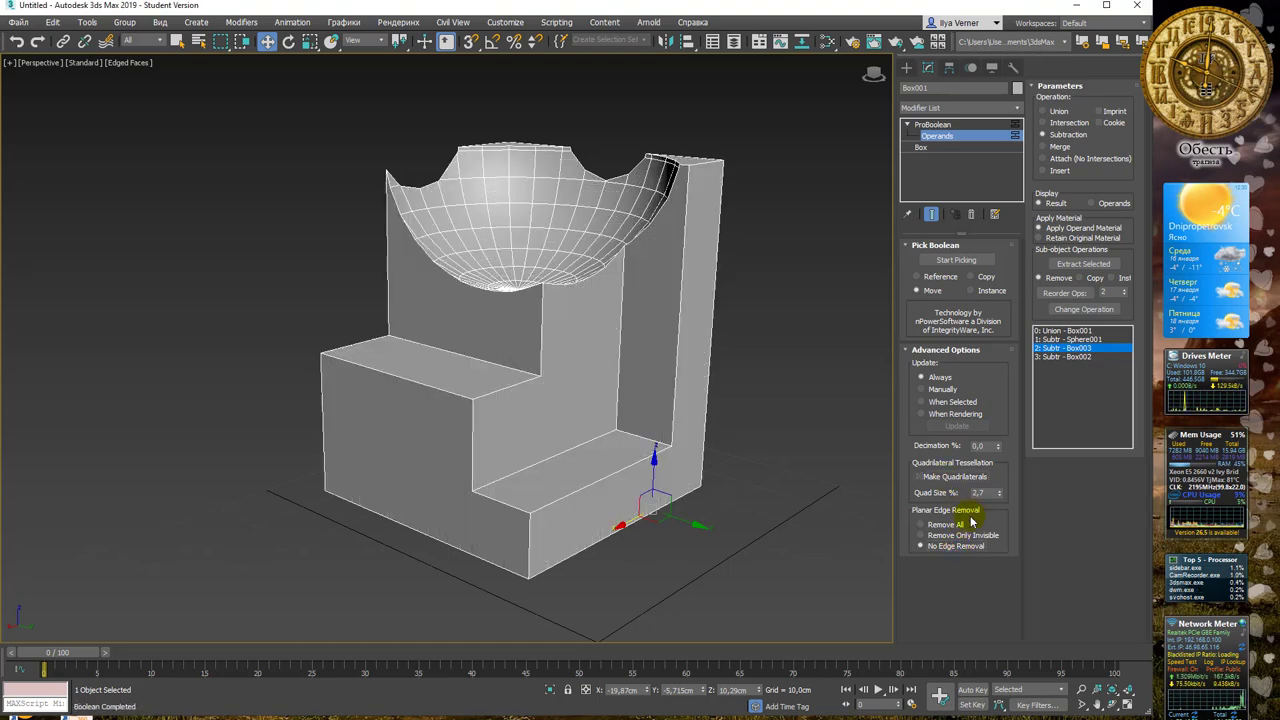
click(922, 524)
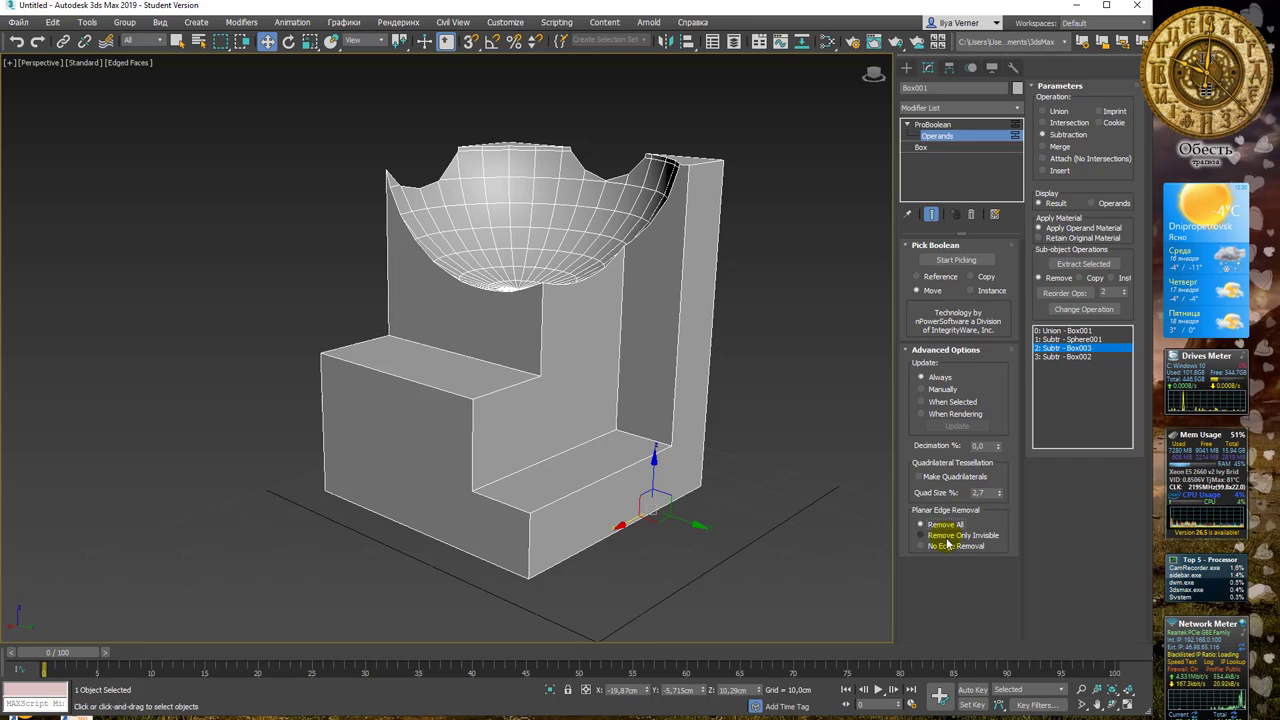
key(F3)
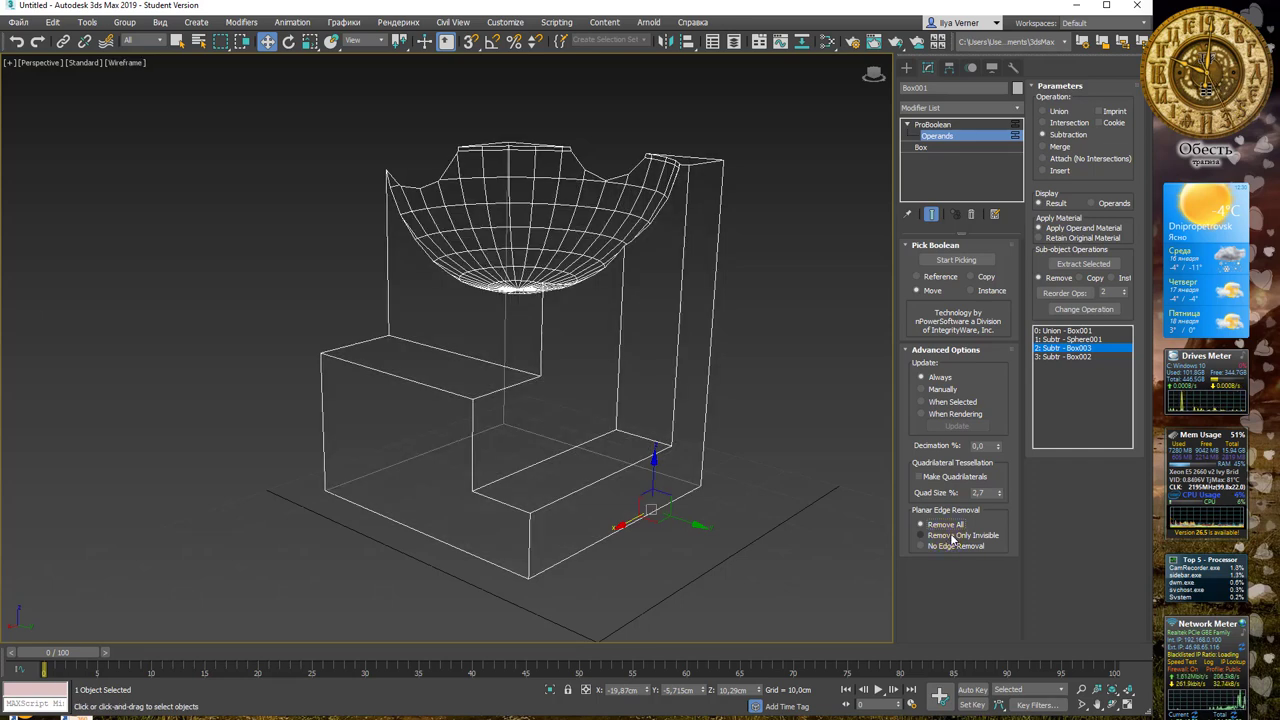
click(948, 546)
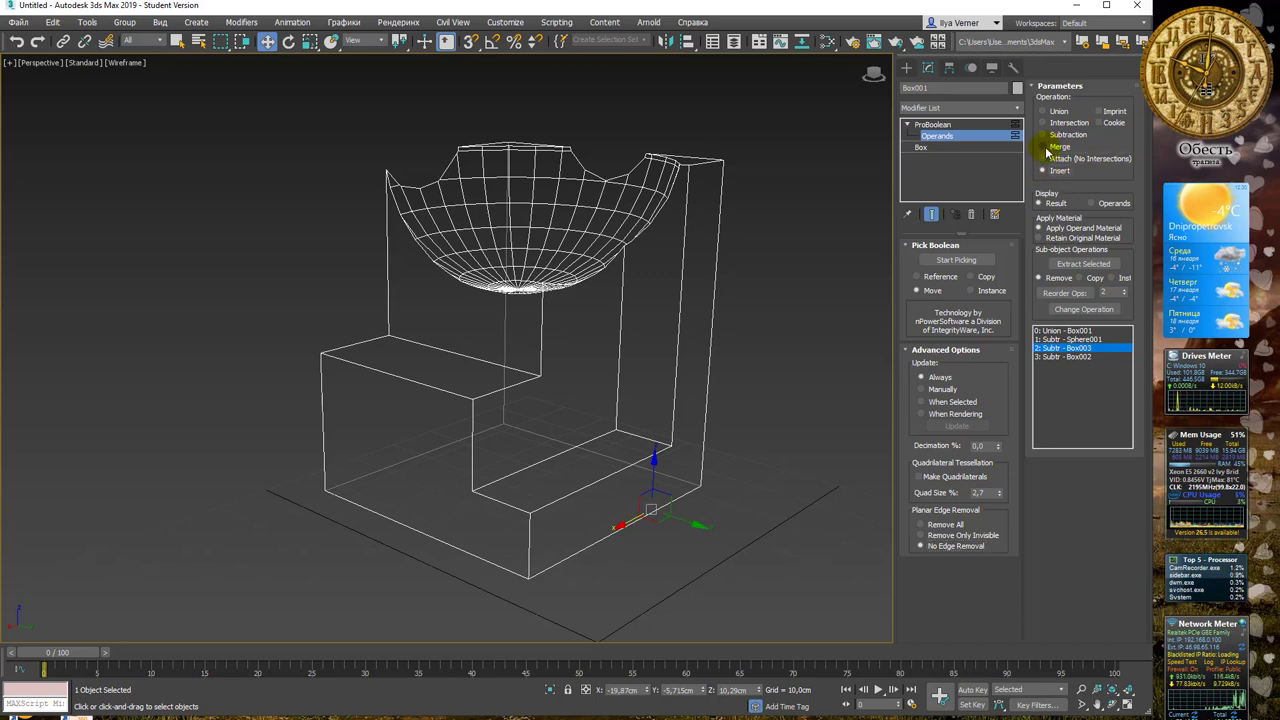
Change the Box002 operand's operation from subtraction to Merge
click(1043, 146)
click(1075, 357)
click(1068, 265)
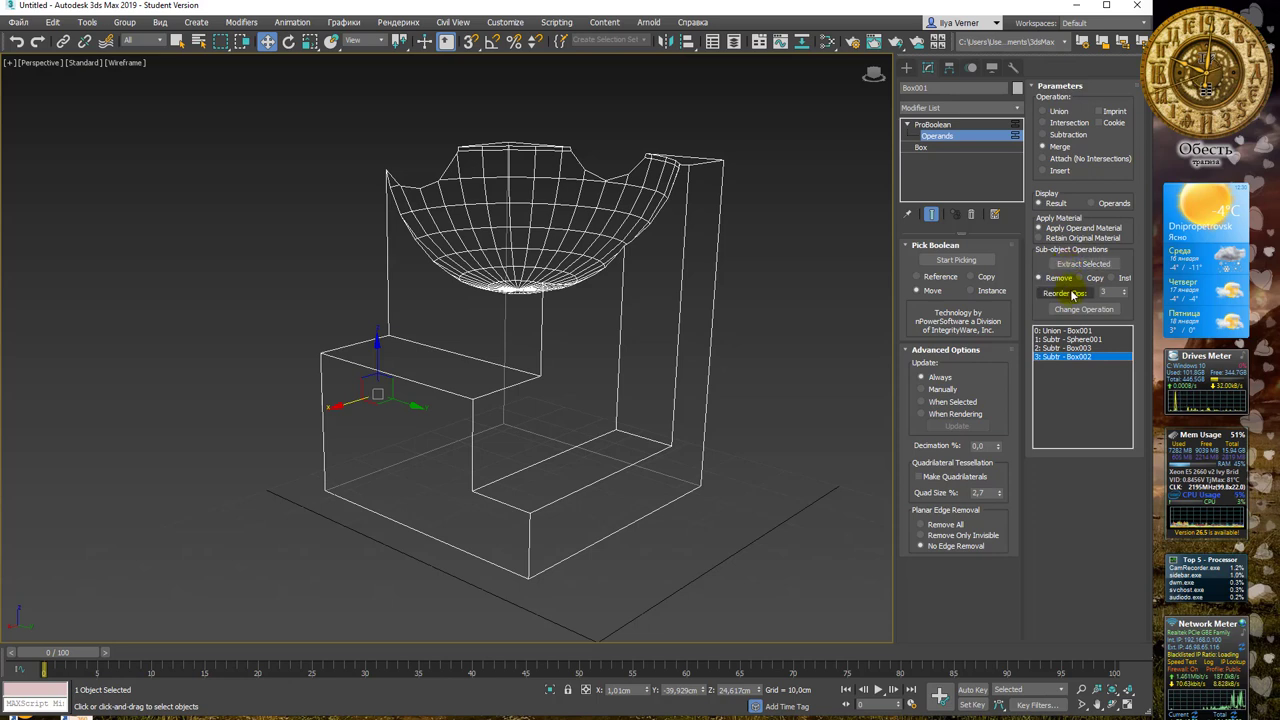
click(1076, 312)
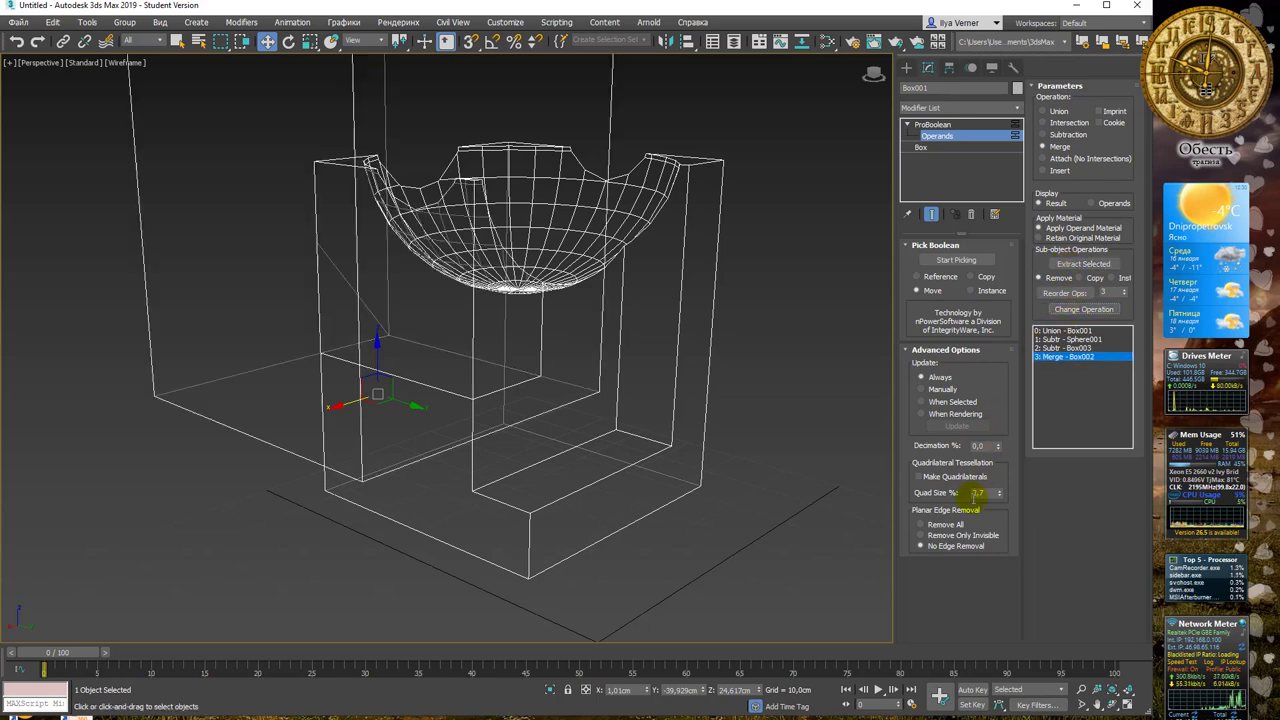
Toggle Planar Edge Removal between Remove All and No Edge Removal to compare the wireframe
click(937, 526)
click(941, 529)
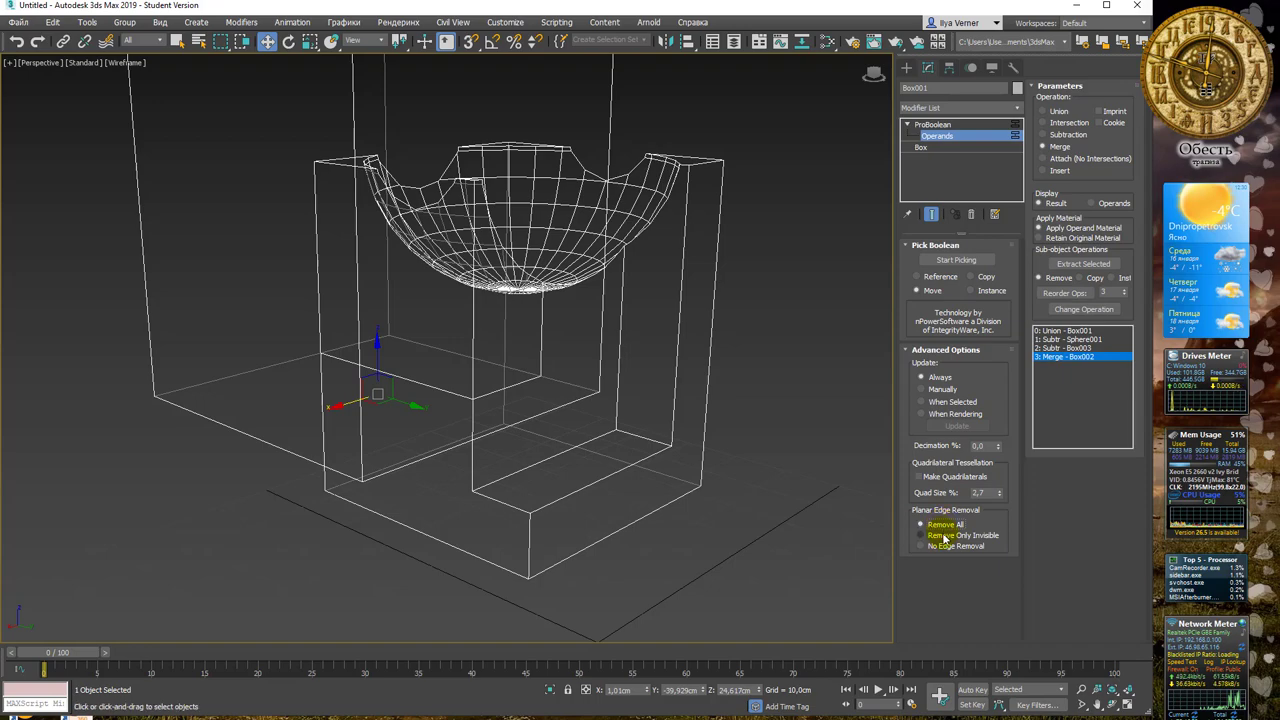
click(940, 546)
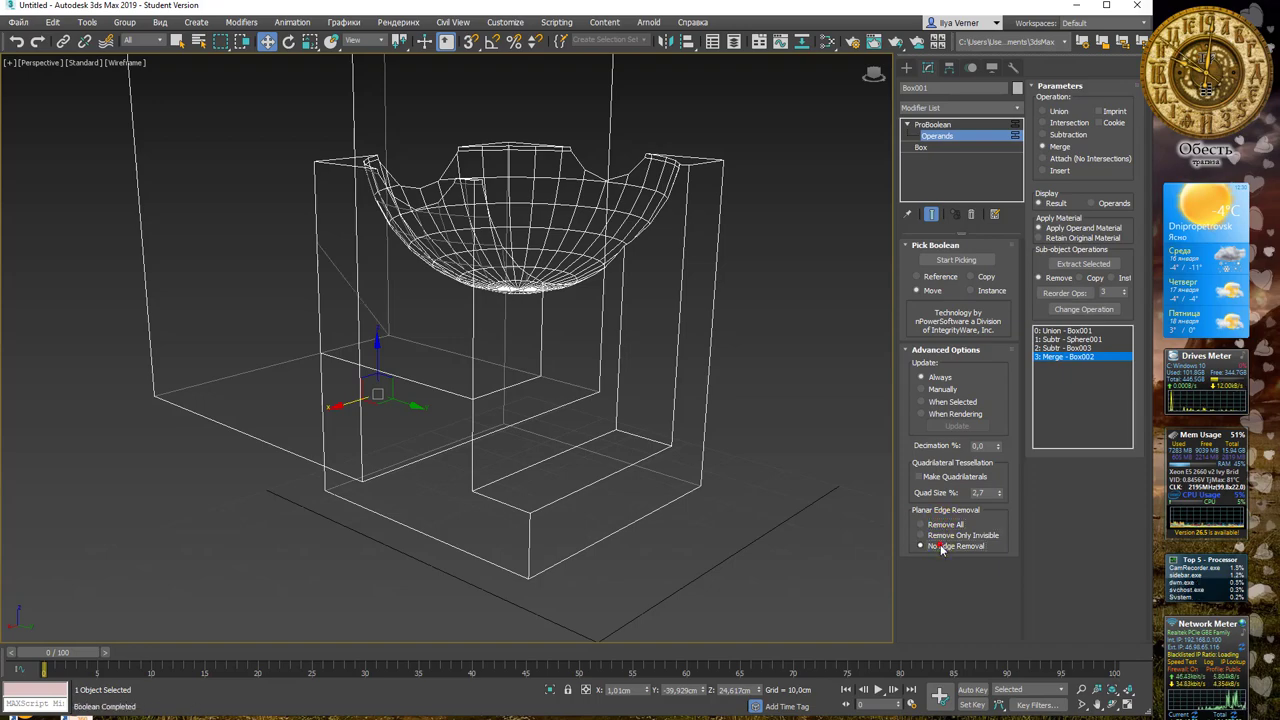
mouse_move(442, 289)
alt+middle_down()
mouse_move(606, 306)
mouse_move(323, 411)
mouse_move(358, 340)
mouse_move(407, 342)
alt+middle_up()
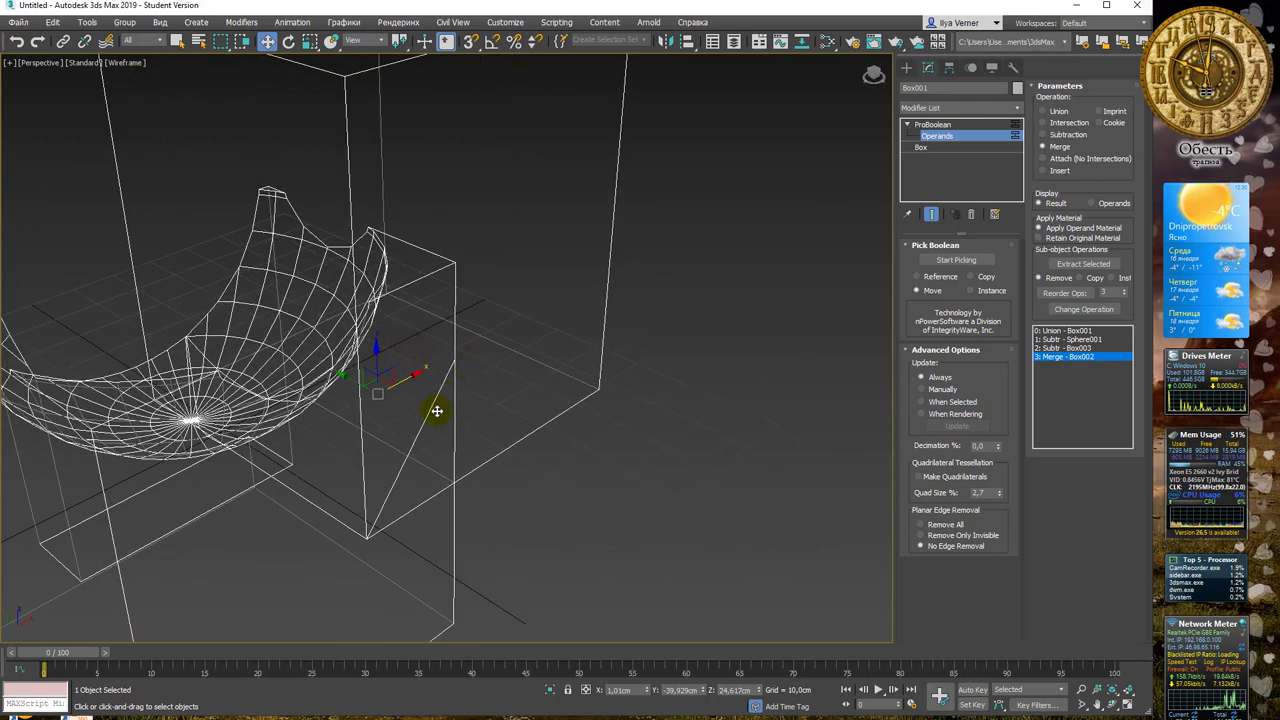
click(938, 526)
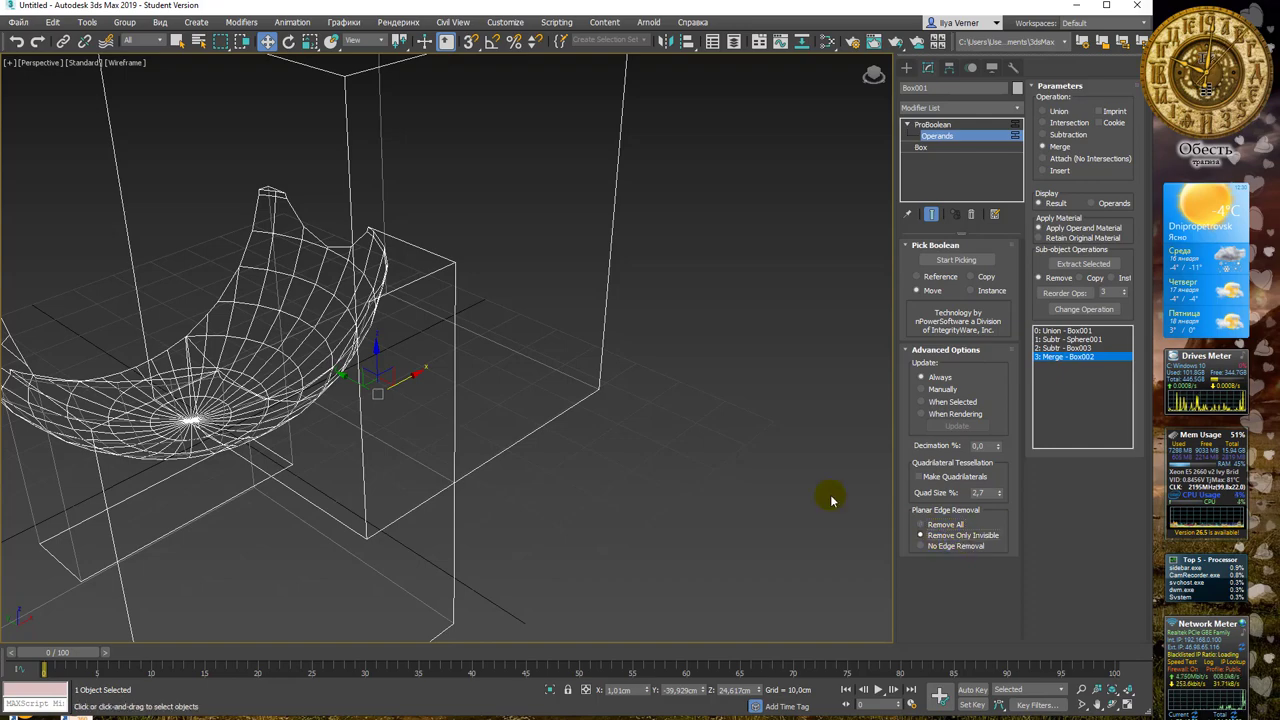
mouse_move(829, 500)
alt+middle_down()
mouse_move(586, 337)
mouse_move(449, 346)
mouse_move(520, 360)
alt+middle_up()
click(952, 548)
mouse_move(257, 351)
alt+middle_down()
mouse_move(284, 340)
mouse_move(346, 357)
mouse_move(386, 400)
mouse_move(323, 357)
mouse_move(393, 367)
alt+middle_up()
Switch to shaded display with edged faces and set Planar Edge Removal to Remove All
key(F3)
key(F4)
click(944, 525)
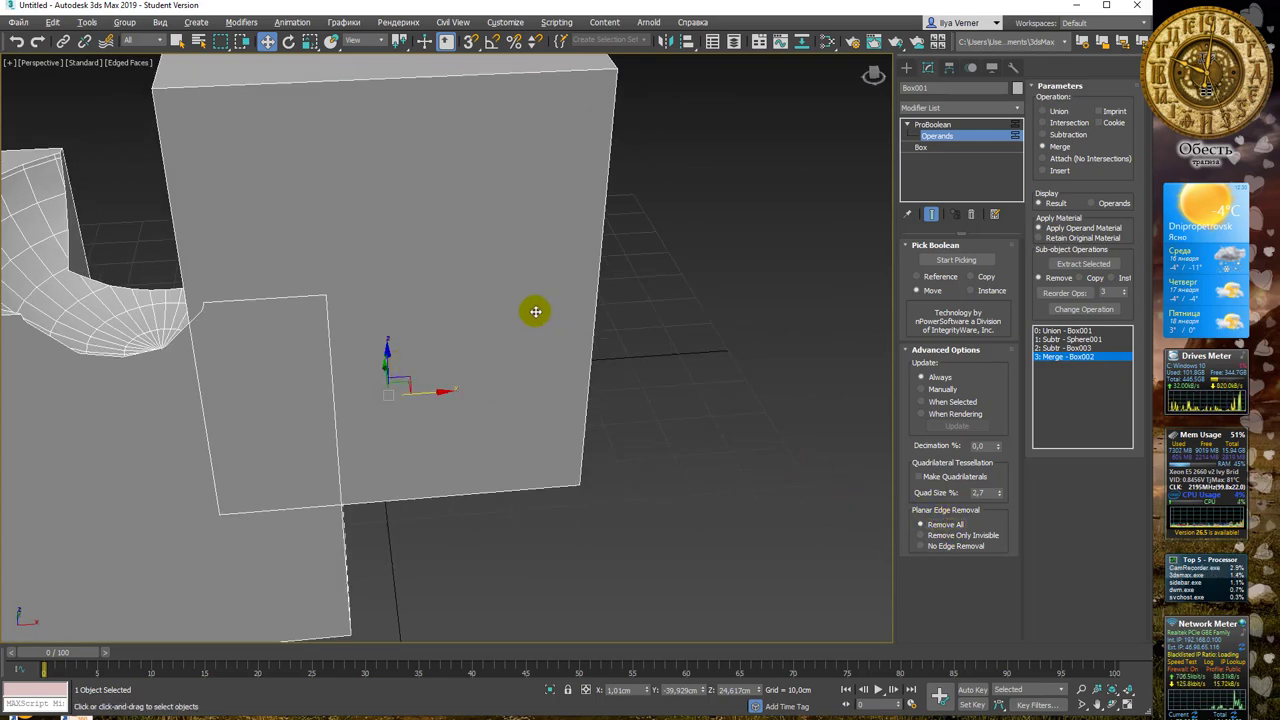
alt+middle_drag(534, 309, 532, 328)
click(919, 380)
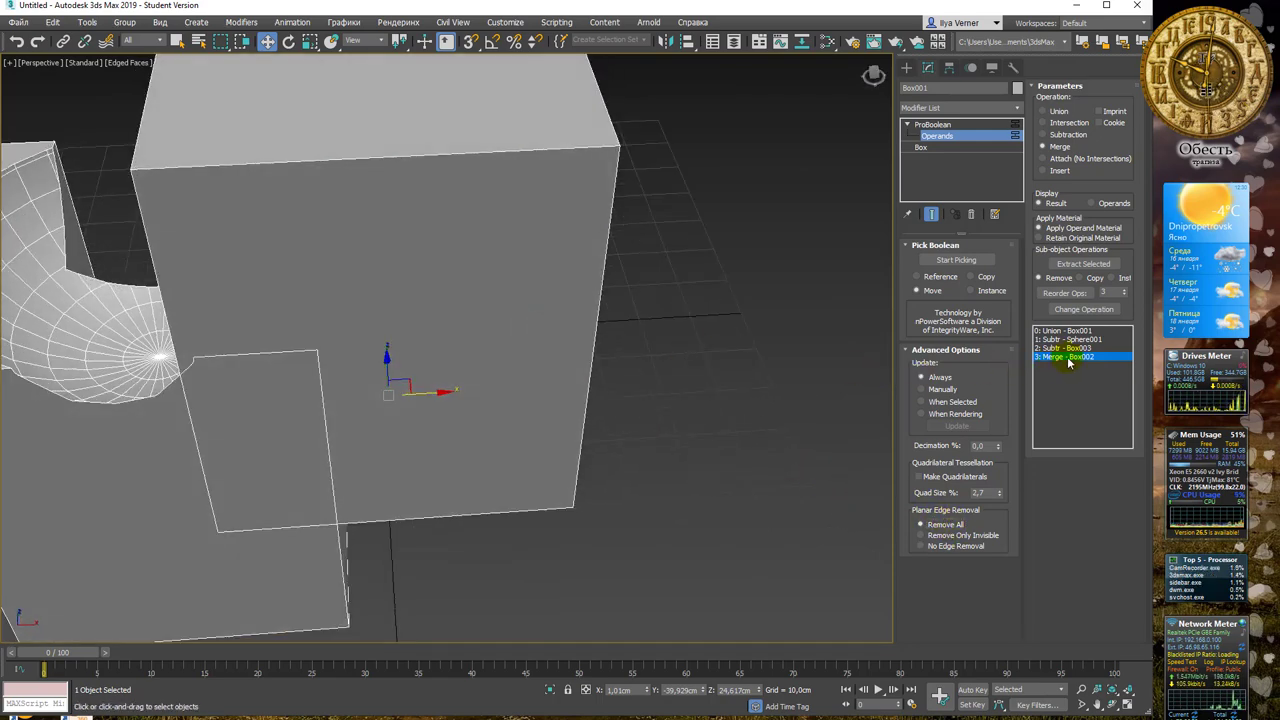
Change the Sphere001 operand's operation to Attach (No Intersections) and view the whole sphere
click(1066, 339)
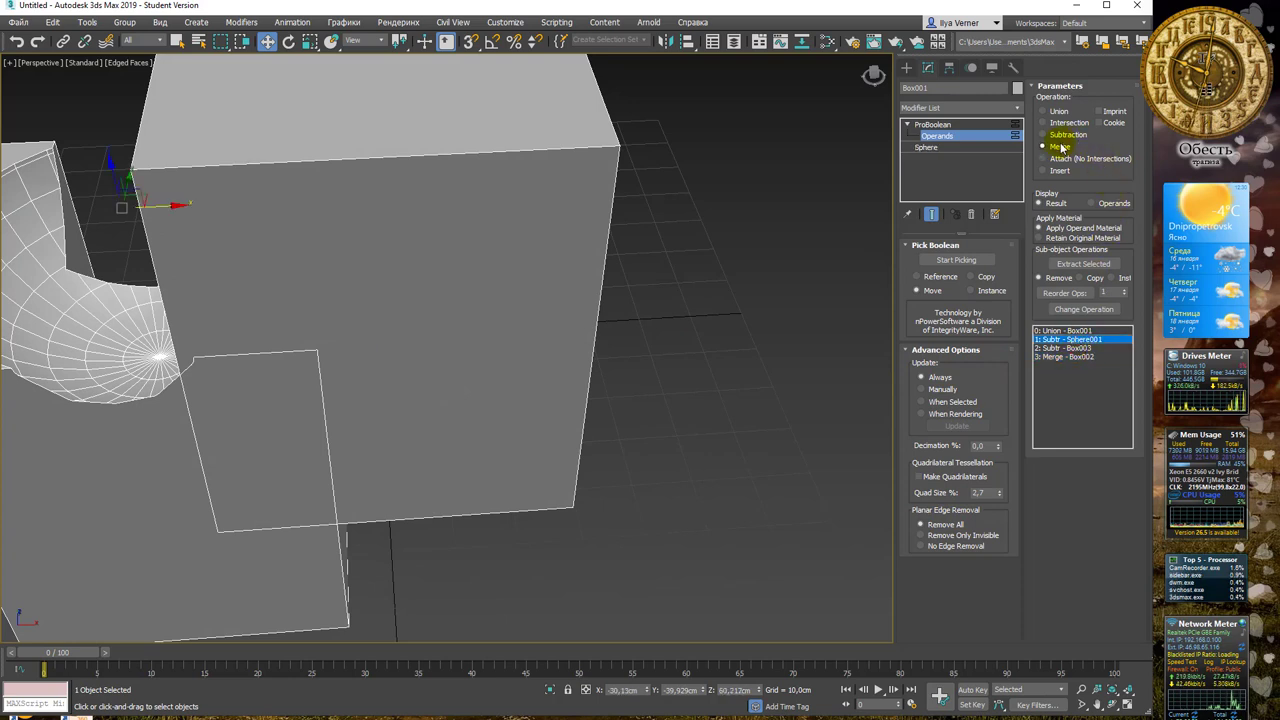
click(1044, 158)
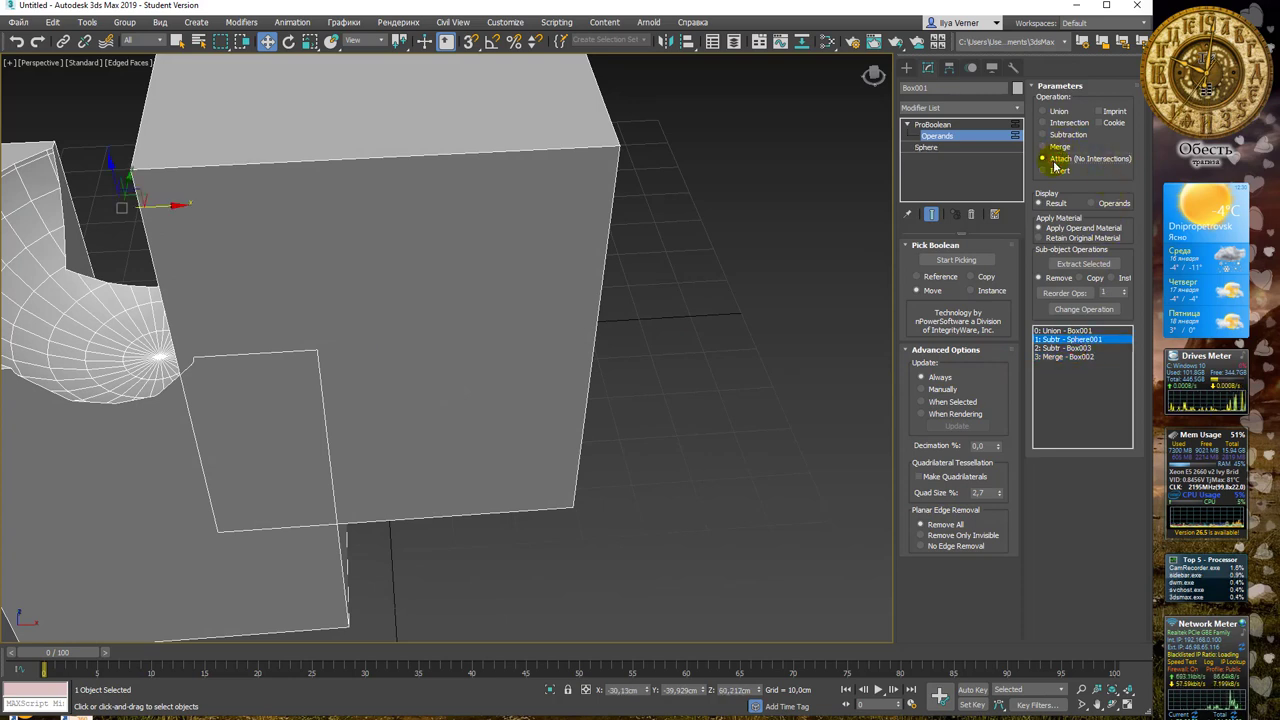
click(1083, 310)
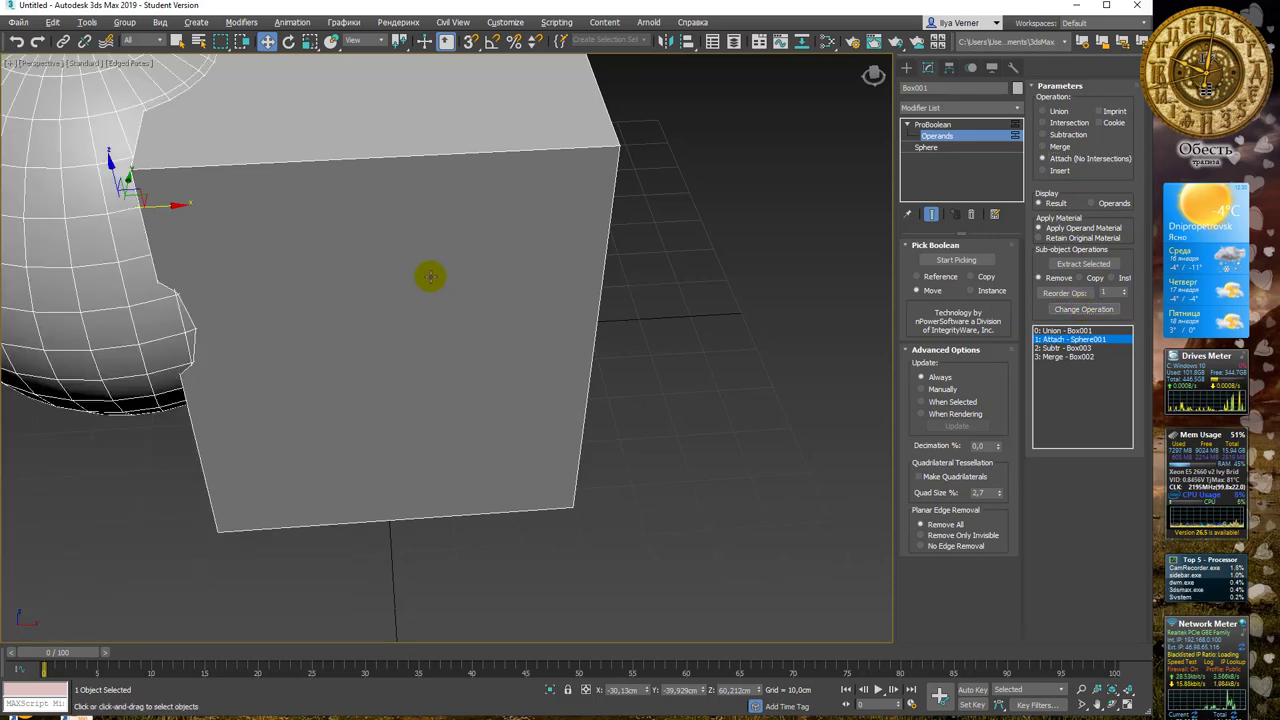
mouse_move(429, 274)
alt+middle_down()
mouse_move(434, 260)
mouse_move(363, 220)
alt+middle_up()
scroll(432, 258, down, 3)
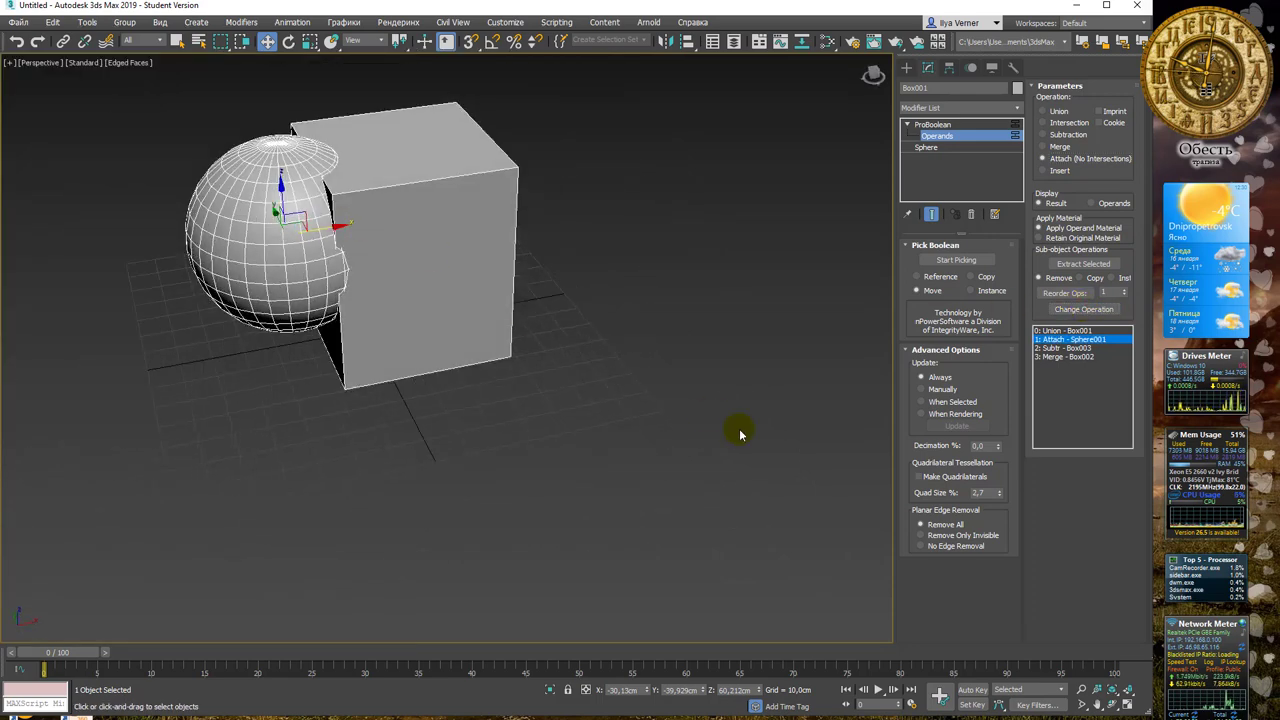
In wireframe, compare Planar Edge Removal set to Remove Invisible and No Edge Removal
key(F3)
click(947, 536)
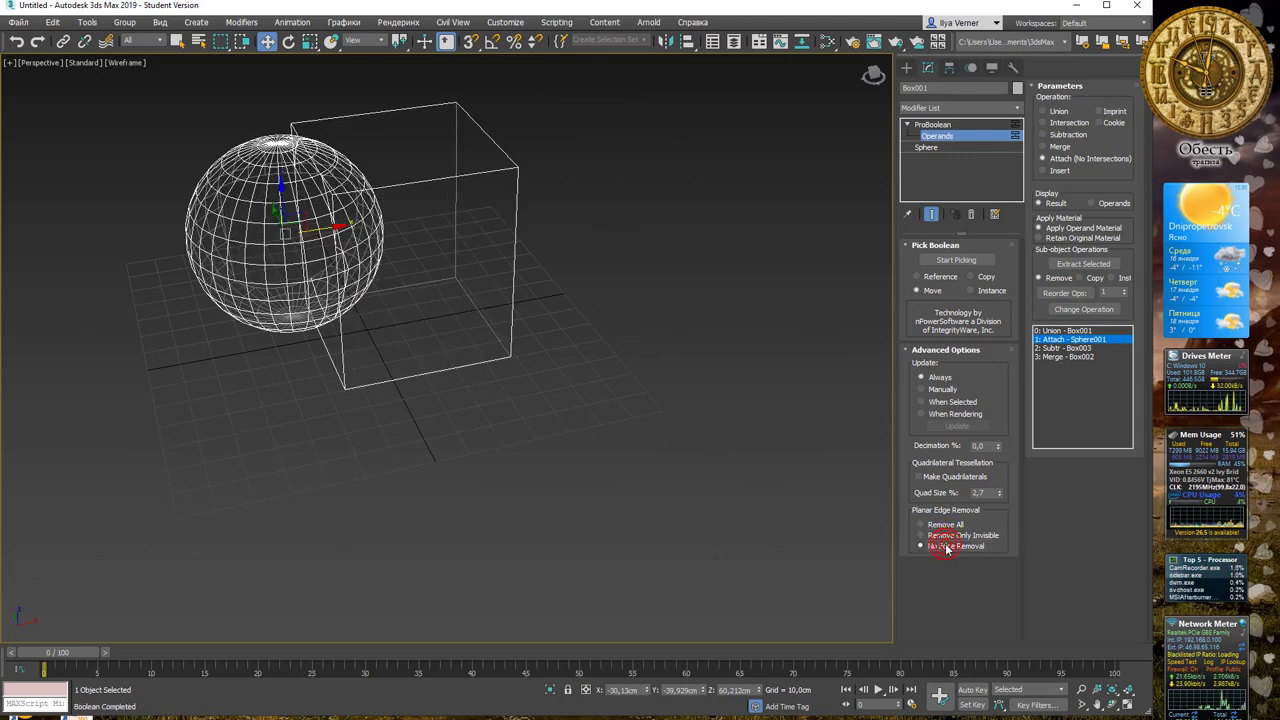
mouse_move(536, 353)
alt+middle_down()
mouse_move(390, 263)
mouse_move(591, 234)
alt+middle_up()
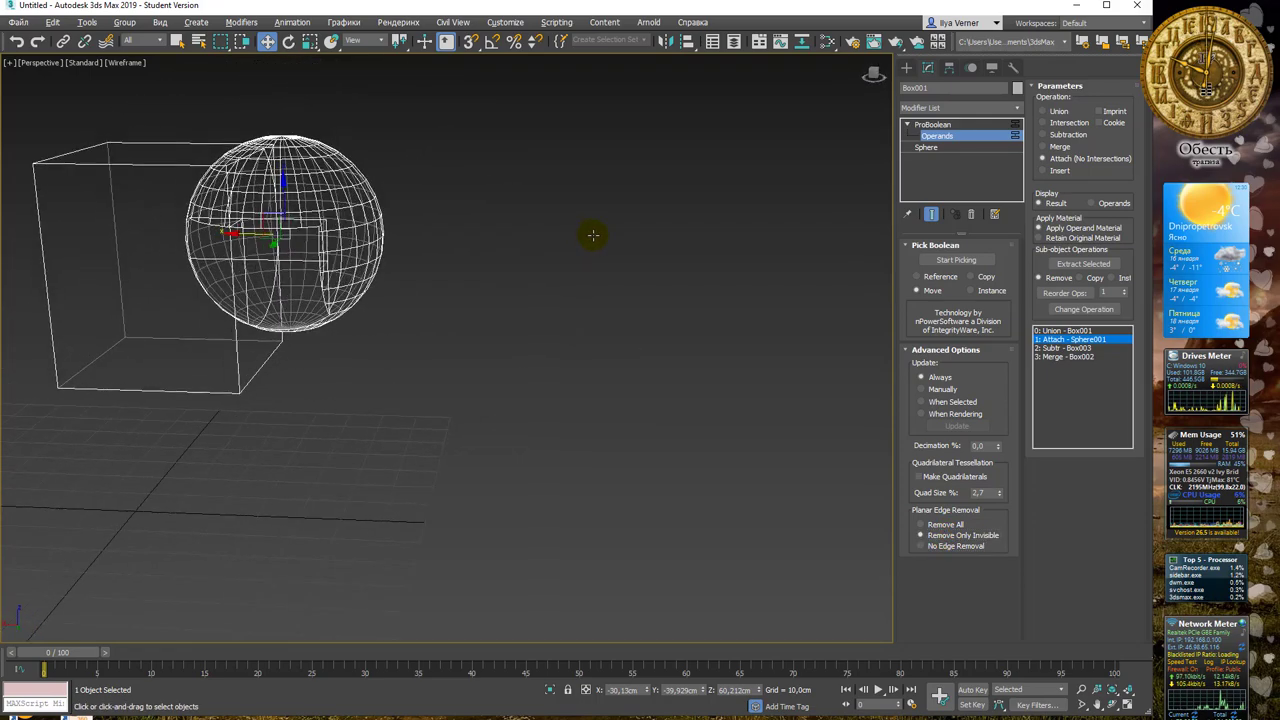
click(944, 546)
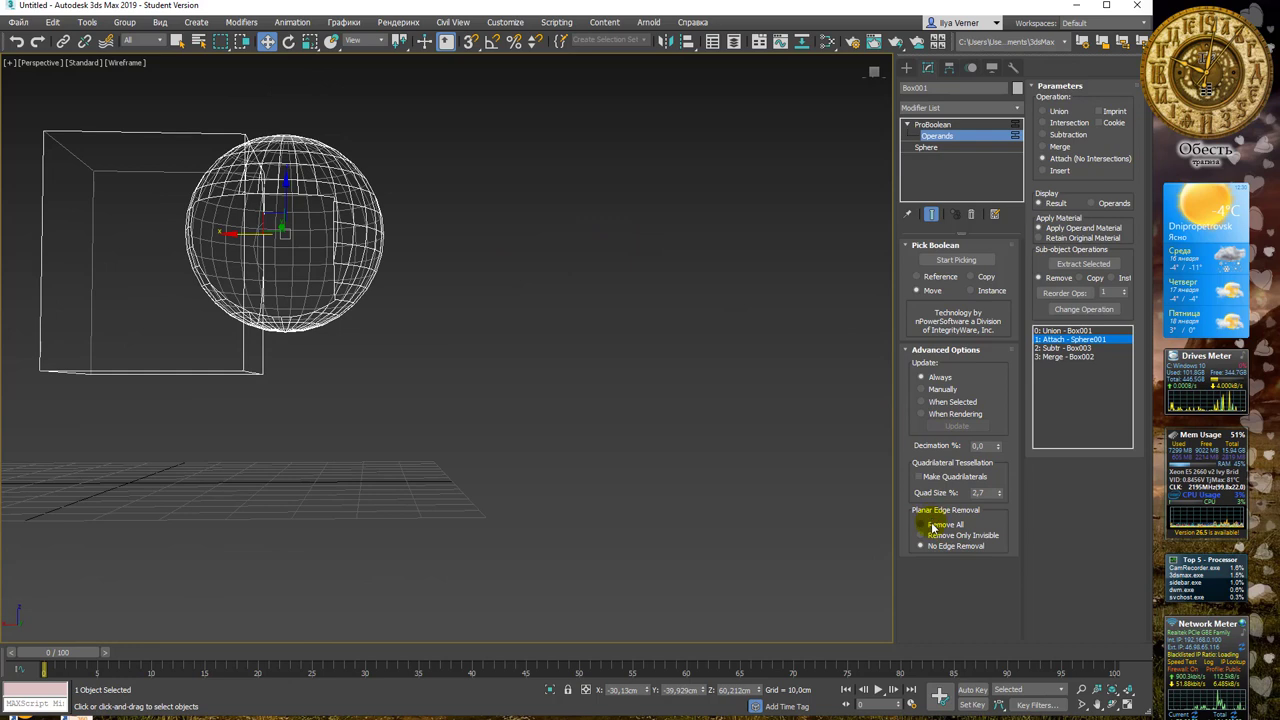
click(930, 525)
click(934, 537)
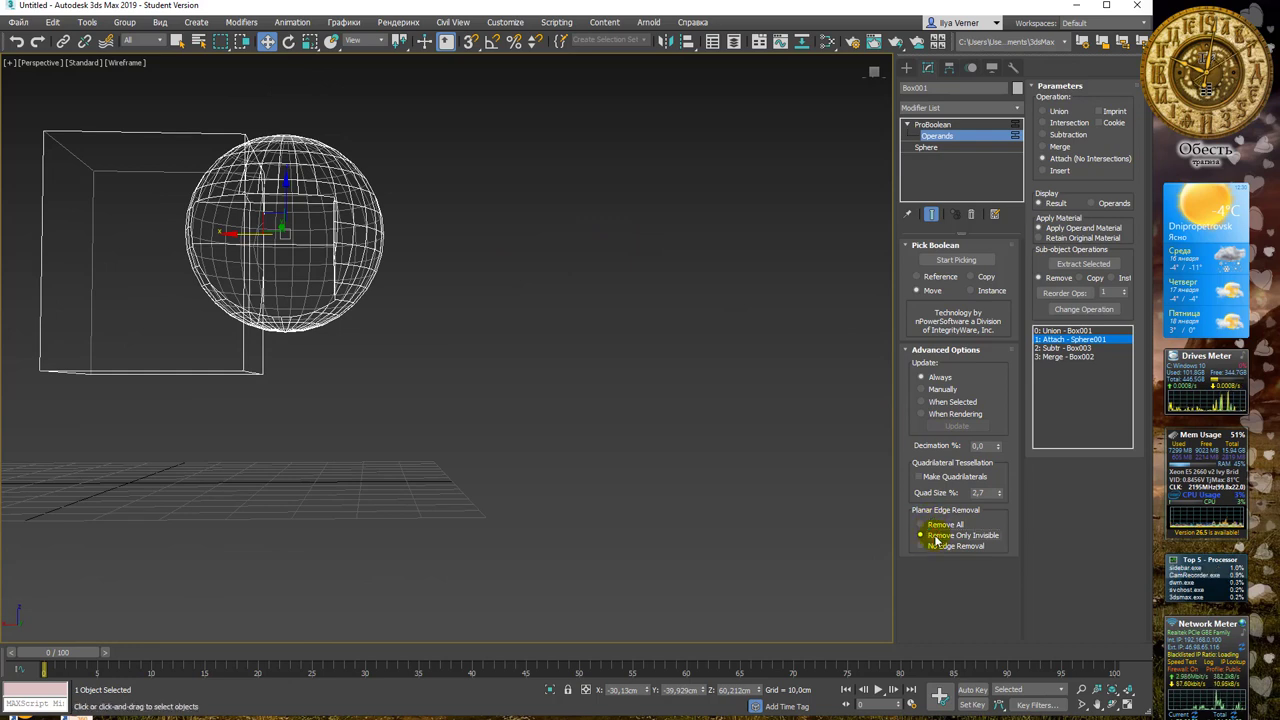
In shaded view with edged faces, try the Planar Edge Removal options, ending on Remove All
key(F3)
key(F4)
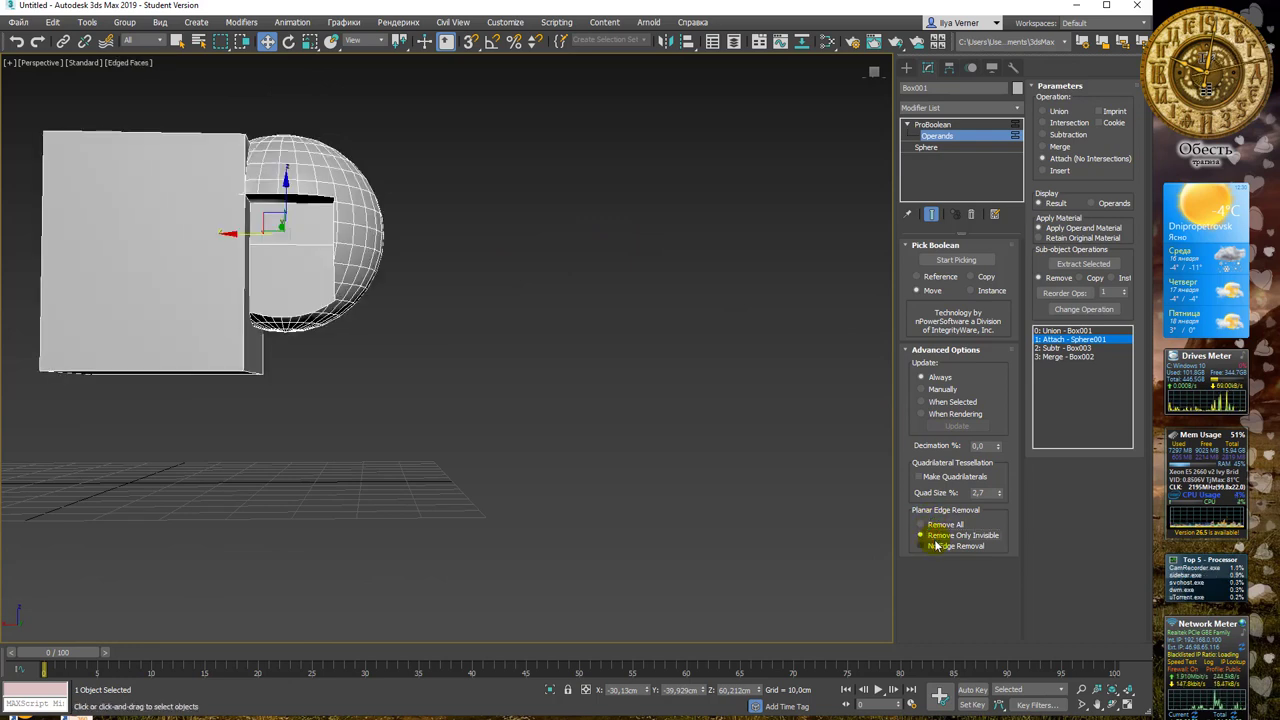
click(936, 545)
click(936, 526)
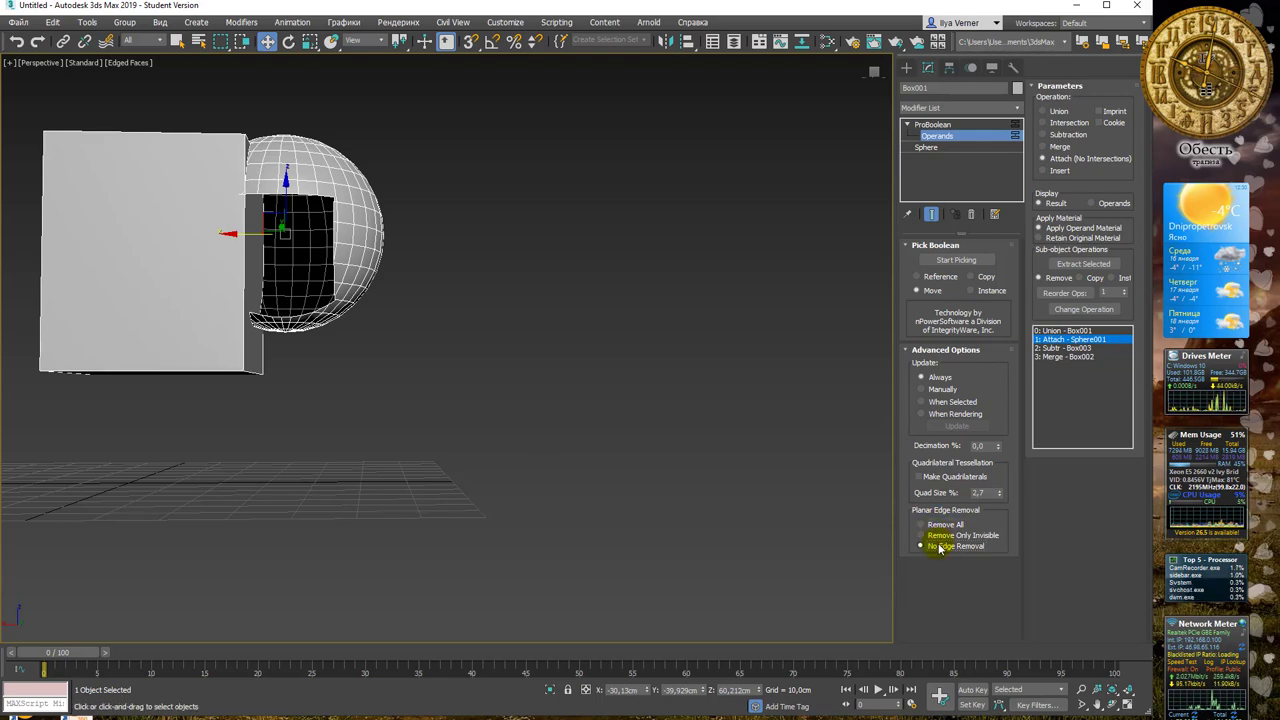
click(940, 536)
click(940, 526)
mouse_move(649, 286)
alt+middle_down()
mouse_move(429, 277)
mouse_move(578, 260)
mouse_move(549, 297)
mouse_move(757, 234)
alt+middle_up()
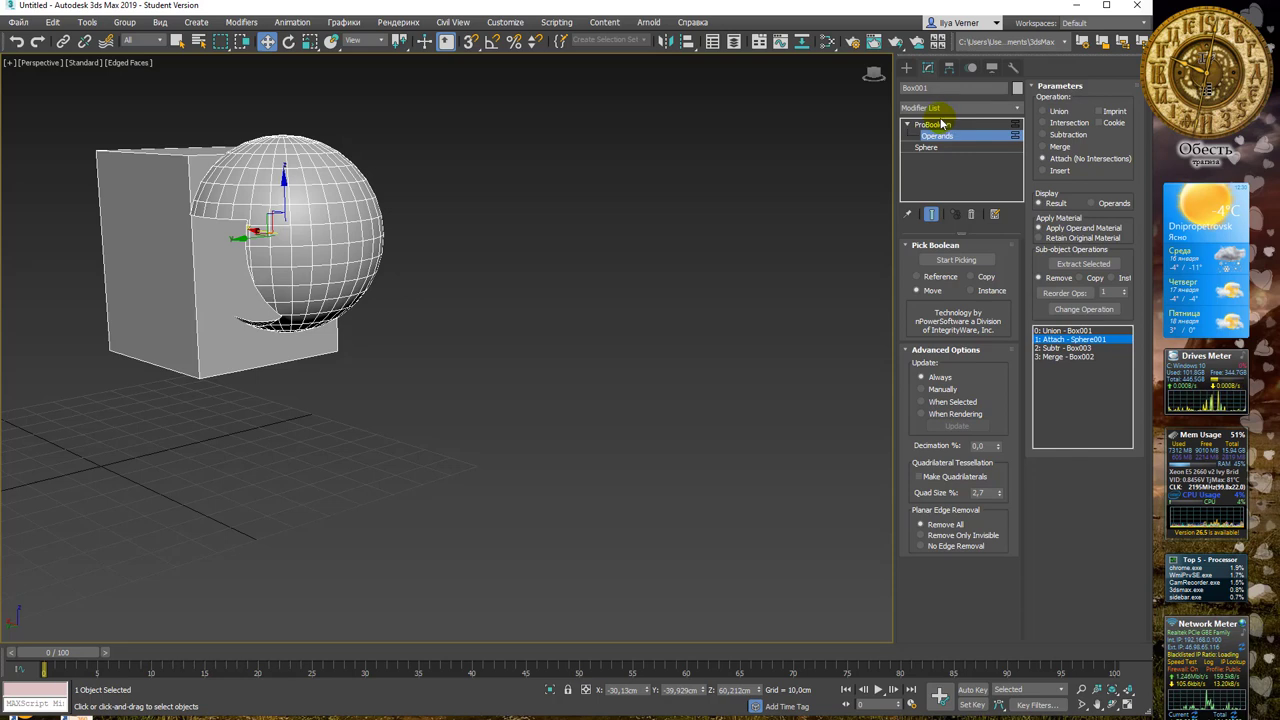
middle_drag(560, 246, 604, 296)
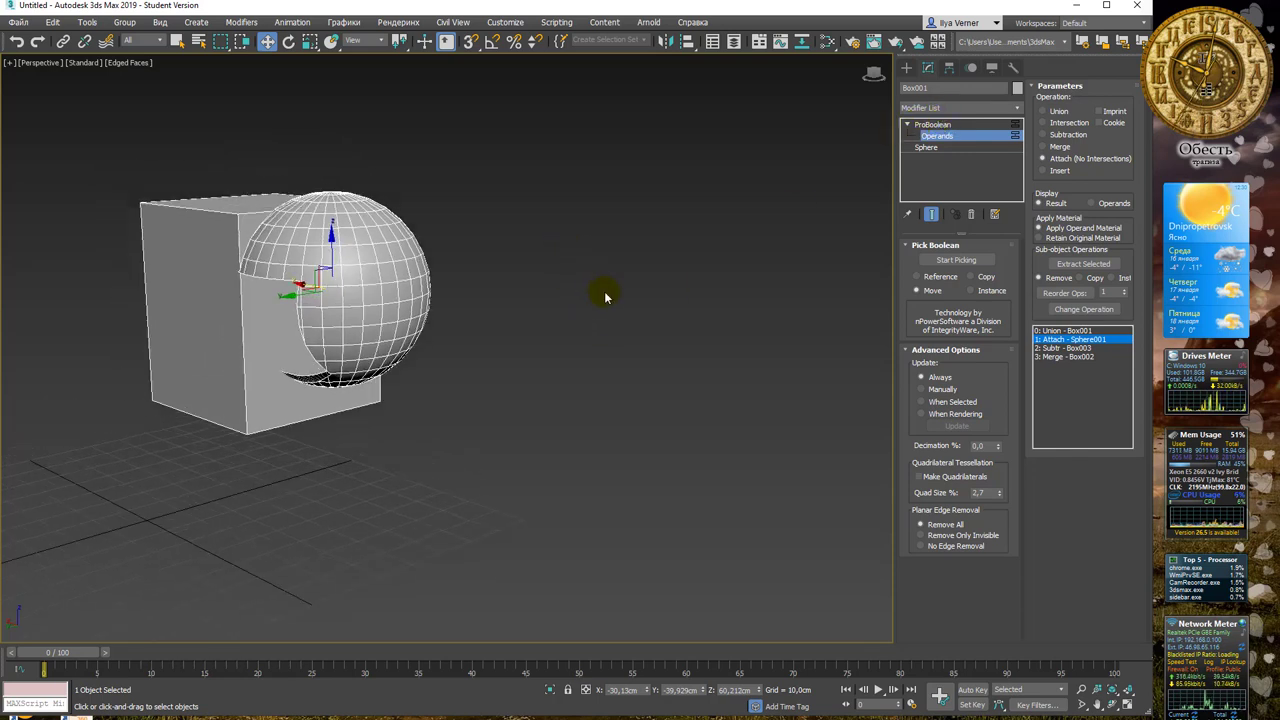